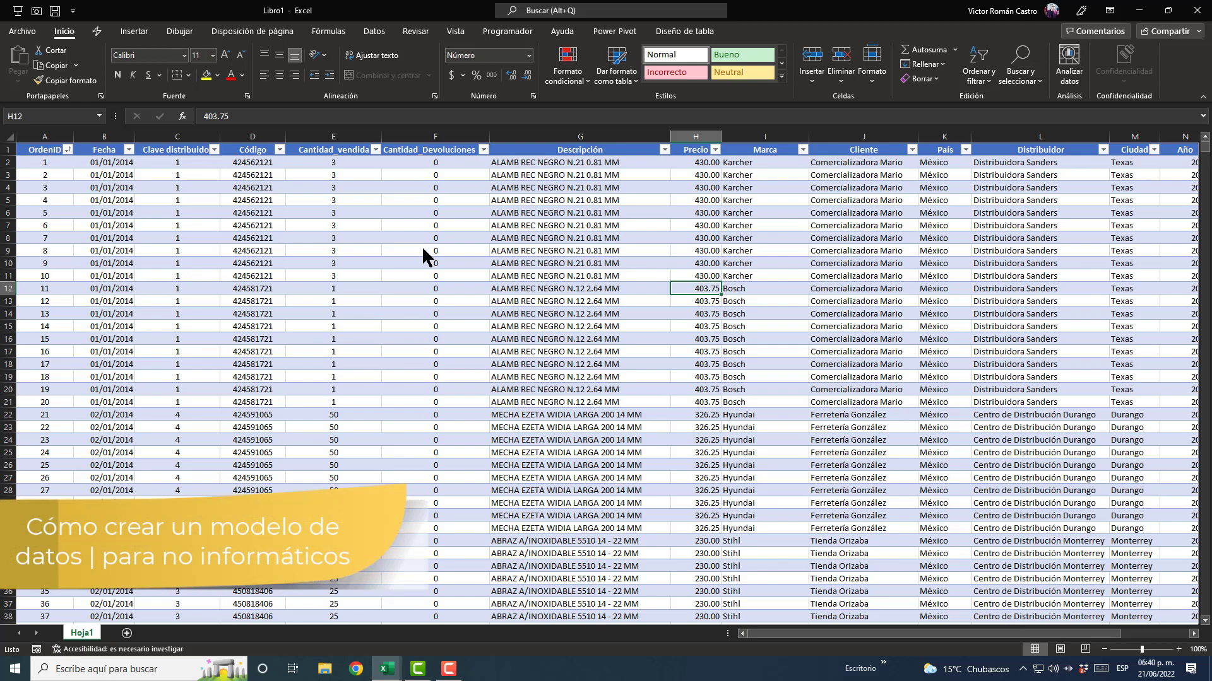
# Examine the table's column headers from OrdenID across to Distribuidor, returning to the OrdenID header.
pyautogui.hotkey('ctrl', 'Home')
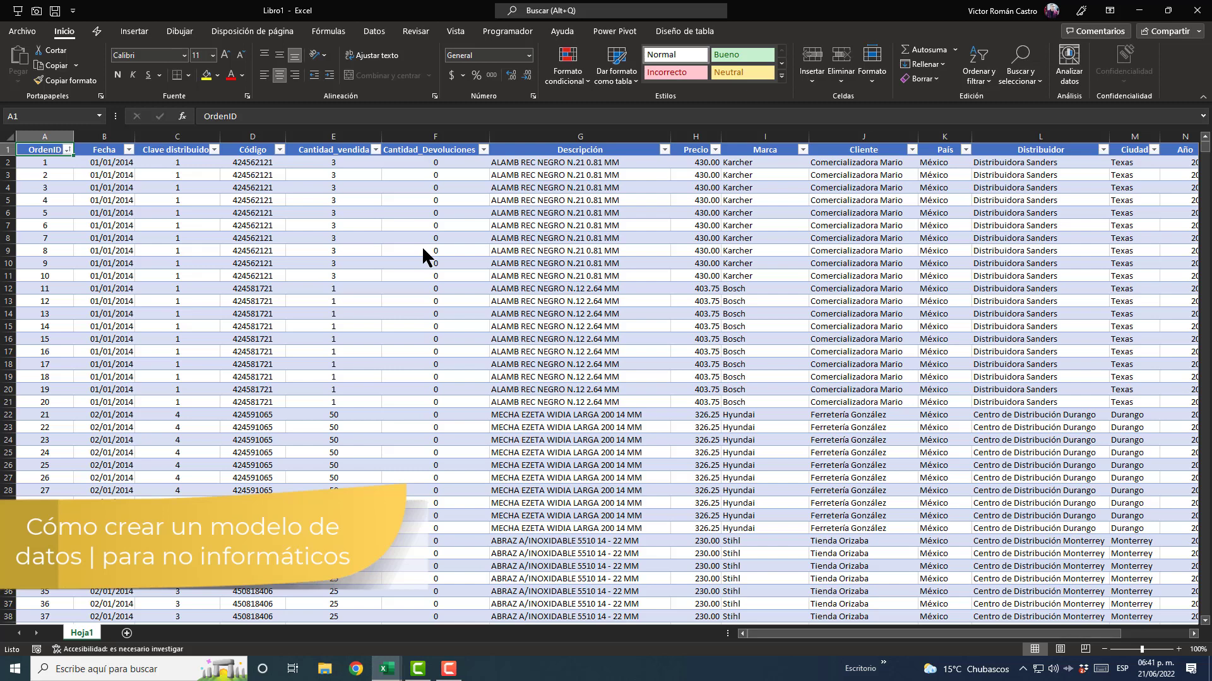
pyautogui.press('Right')
pyautogui.press('Right')
pyautogui.press('Right')
pyautogui.press('Right')
pyautogui.press('Right')
pyautogui.press('Right')
pyautogui.press('Right')
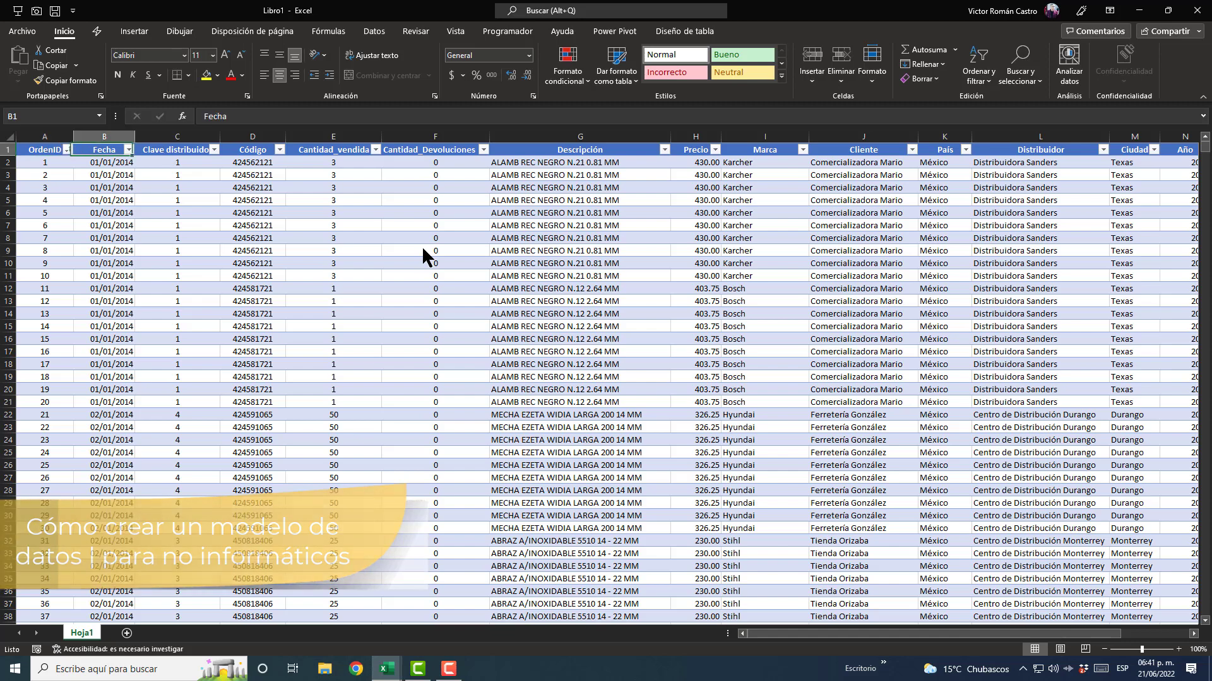
pyautogui.press('Right')
pyautogui.press('Right')
pyautogui.press('Right')
pyautogui.press('Right')
pyautogui.press('Right')
pyautogui.press('Right')
pyautogui.press('Right')
pyautogui.press('Right')
pyautogui.press('Right')
pyautogui.press('Right')
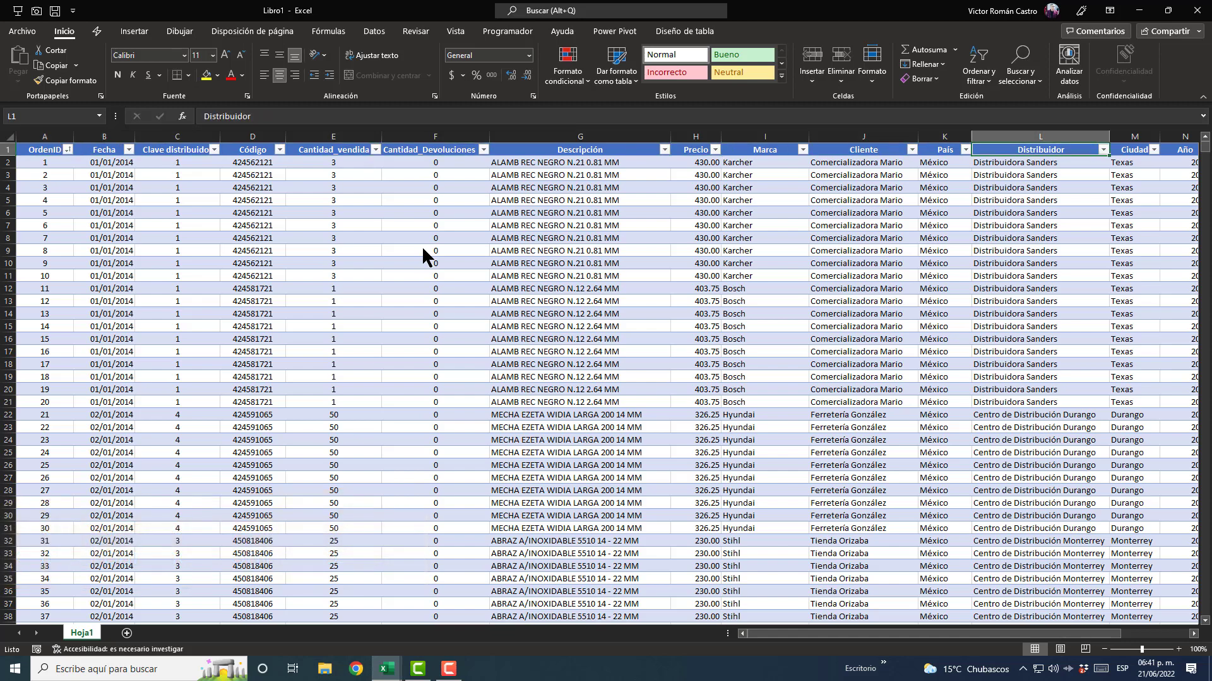
pyautogui.press('Left')
pyautogui.press('Left')
pyautogui.press('Left')
pyautogui.press('Left')
pyautogui.press('Left')
pyautogui.press('Left')
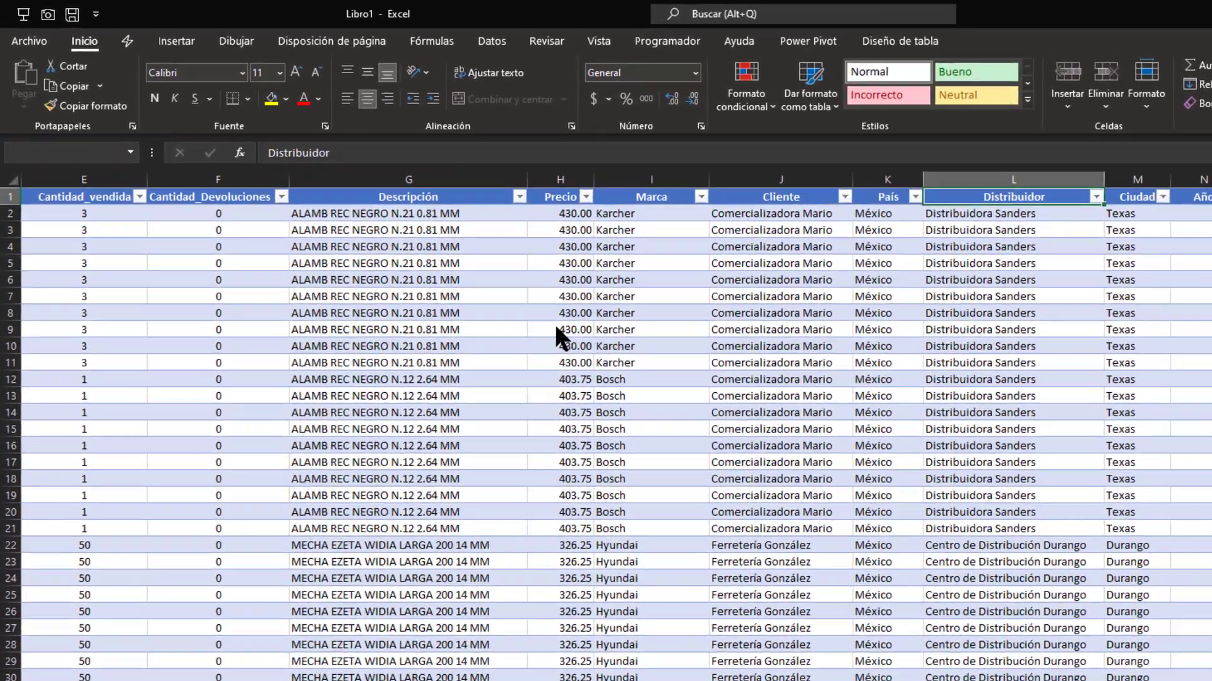
pyautogui.press('Left')
pyautogui.press('Left')
pyautogui.press('Left')
pyautogui.press('Left')
pyautogui.press('Left')
pyautogui.press('Left')
pyautogui.press('Left')
pyautogui.press('Left')
pyautogui.press('Left')
pyautogui.press('Left')
pyautogui.press('Left')
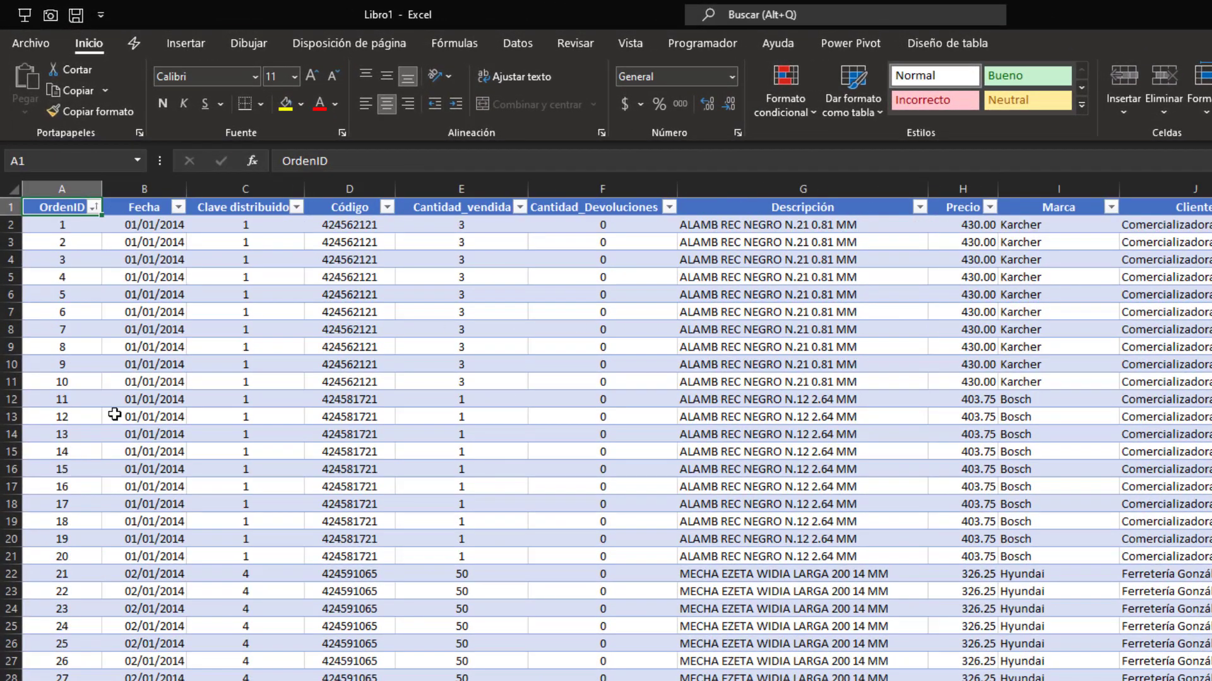
# Check the first and last records in the OrdenID column, returning to its header.
pyautogui.scroll(2, 145, 386)
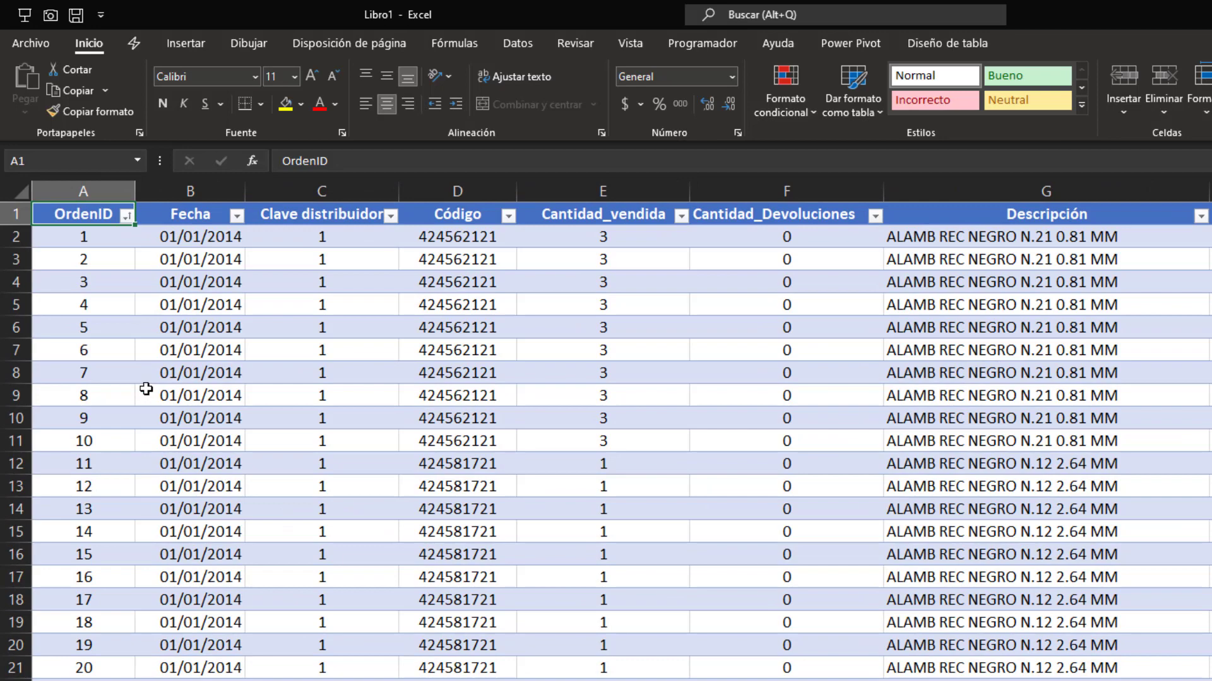
pyautogui.press('Down')
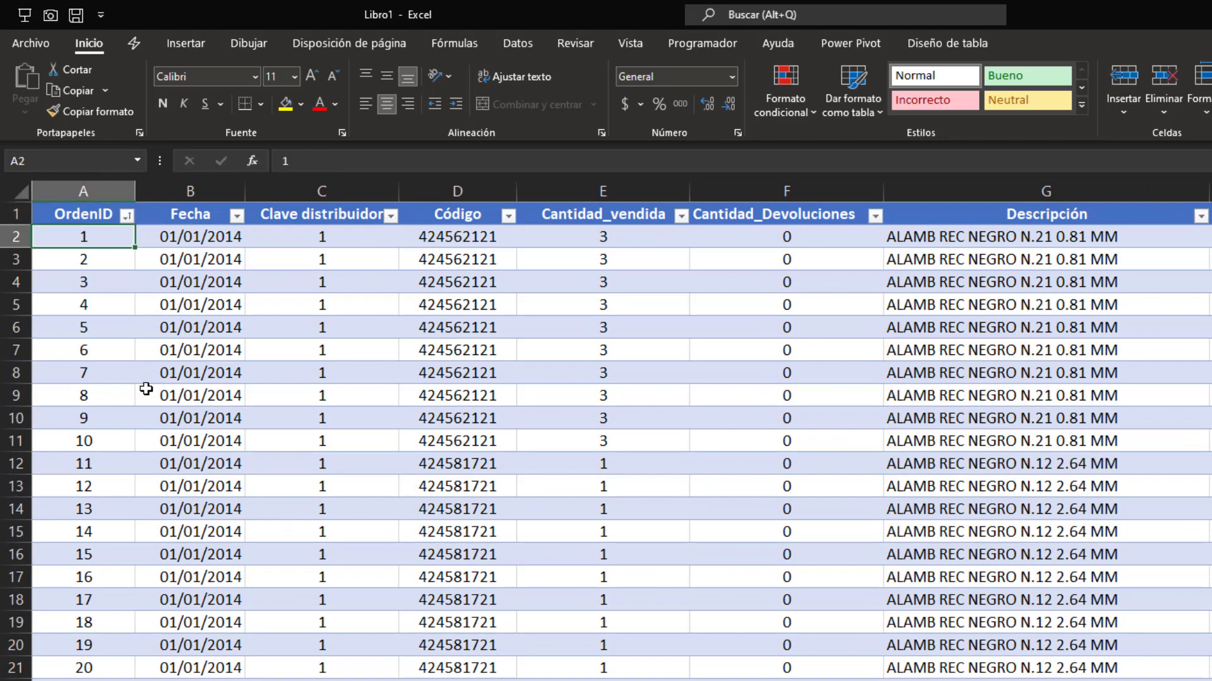
pyautogui.hotkey('ctrl', 'Down')
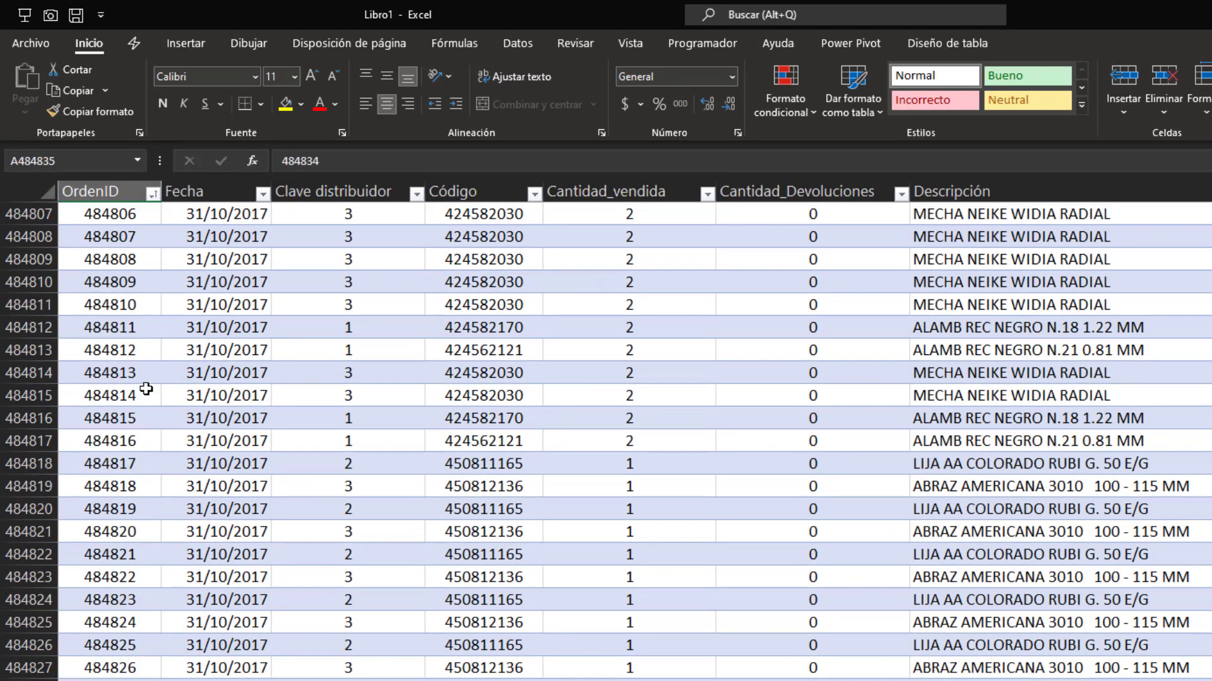
pyautogui.hotkey('ctrl', 'Up')
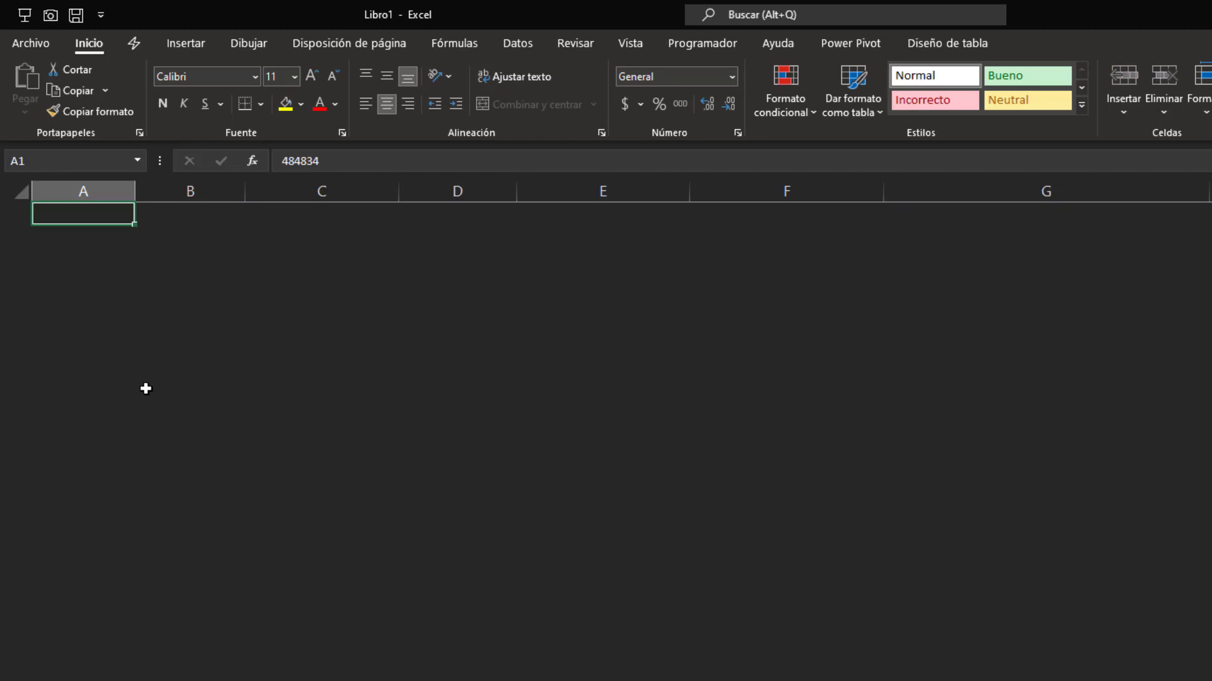
pyautogui.press('Down')
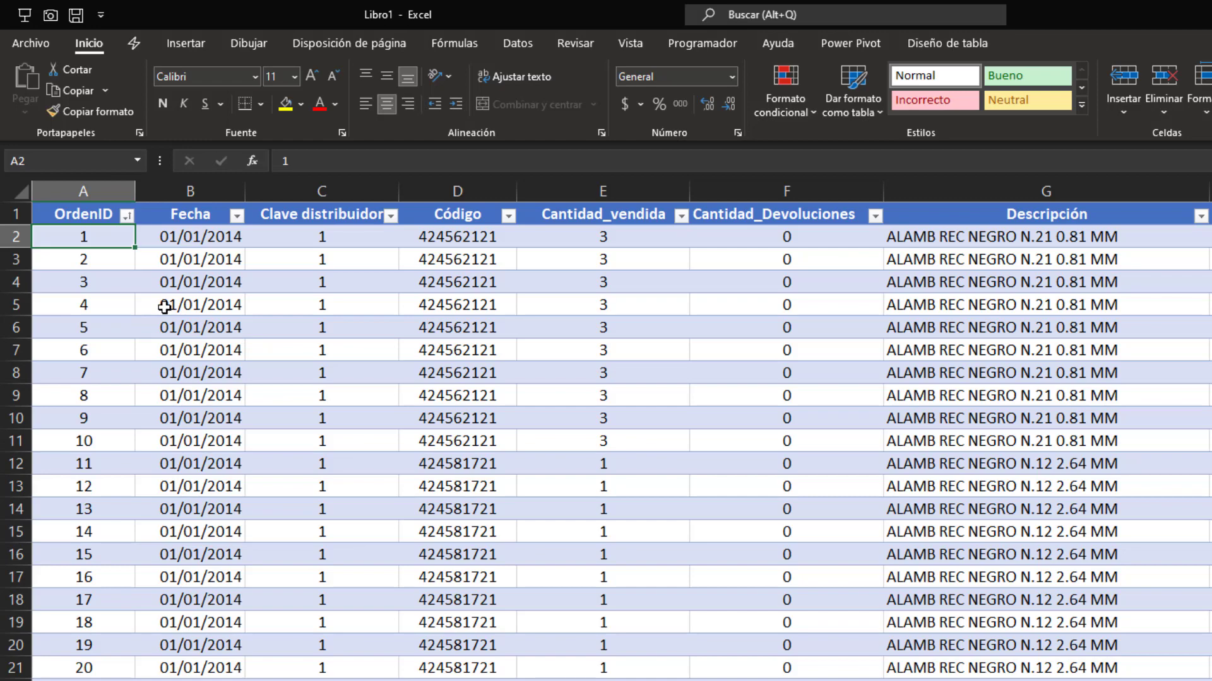
pyautogui.hotkey('ctrl', 'Down')
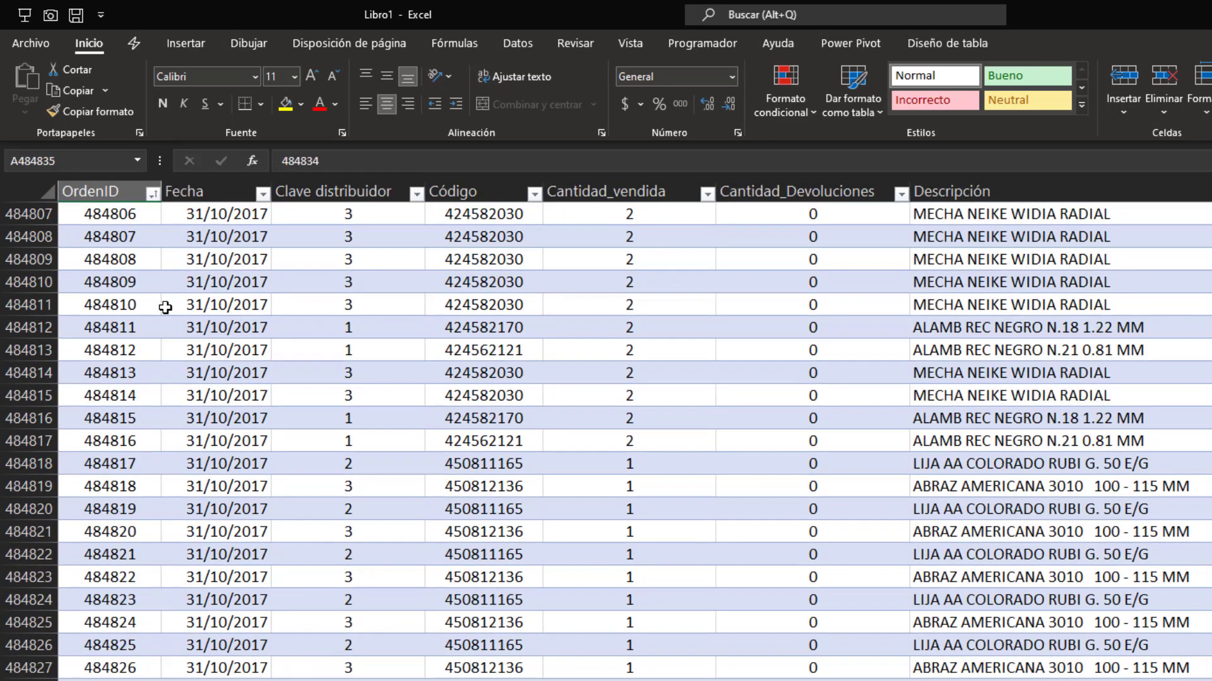
pyautogui.hotkey('ctrl', 'Up')
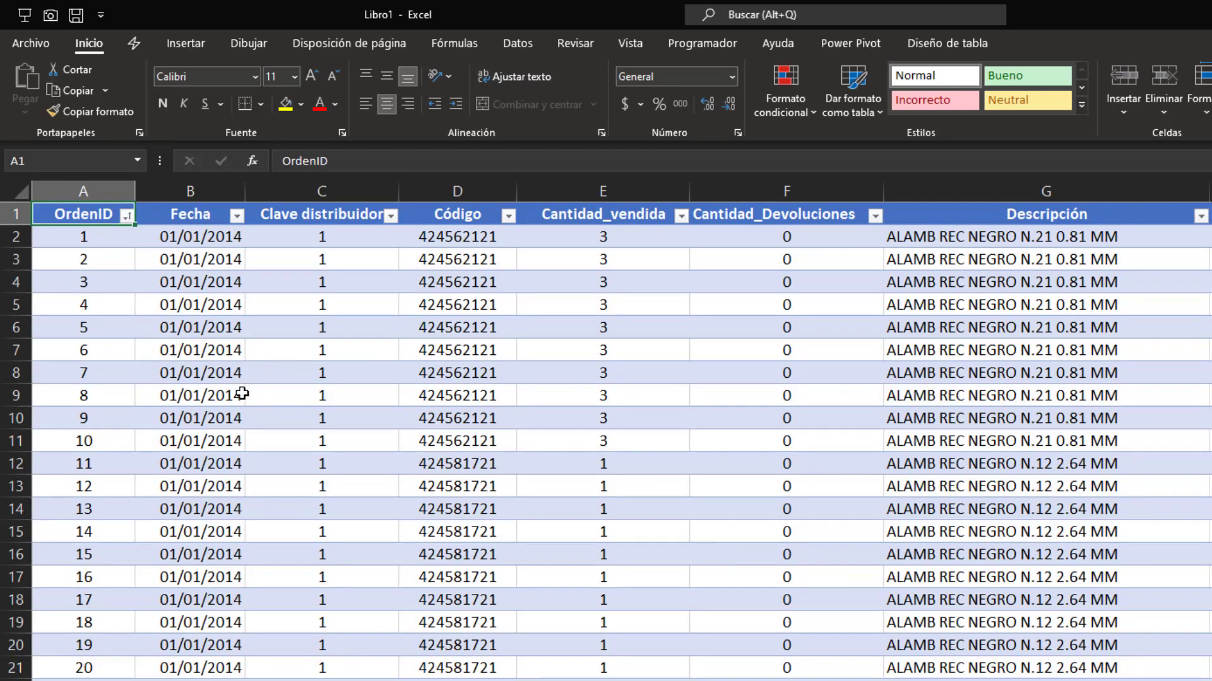
# Examine the first record's fields from Fecha through Precio, ending on Descripción.
pyautogui.press('Right')
pyautogui.press('Down')
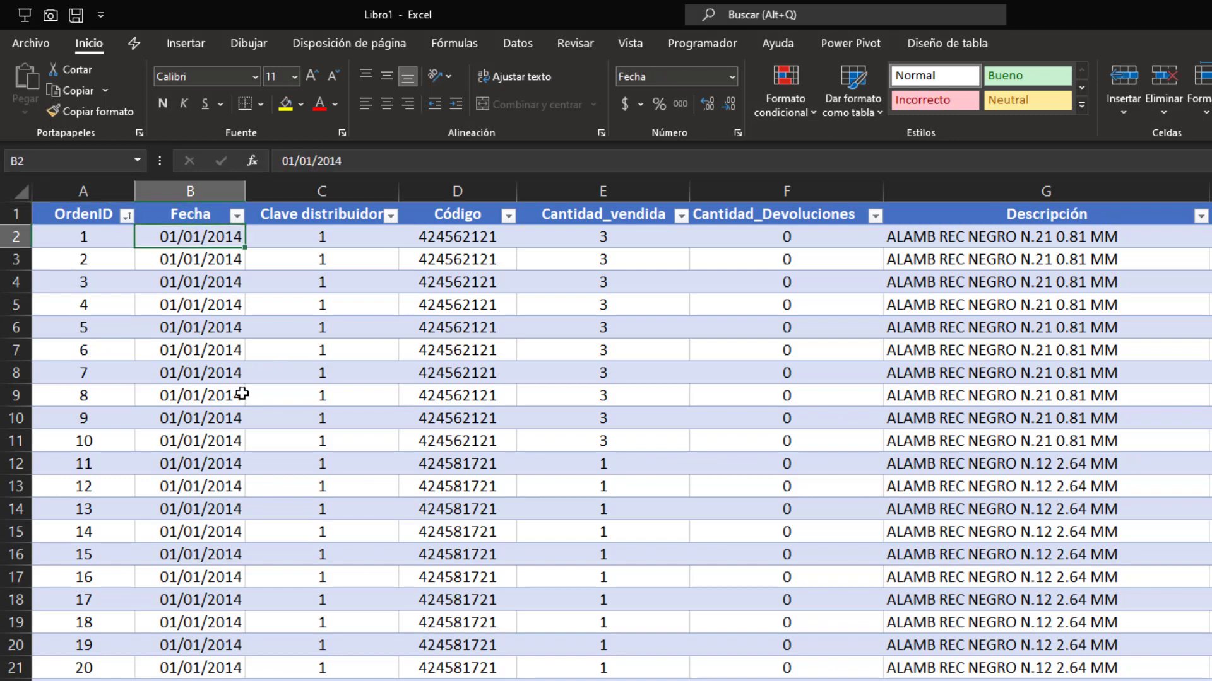
pyautogui.press('Right')
pyautogui.press('Right')
pyautogui.press('Right')
pyautogui.press('Right')
pyautogui.press('Right')
pyautogui.press('Right')
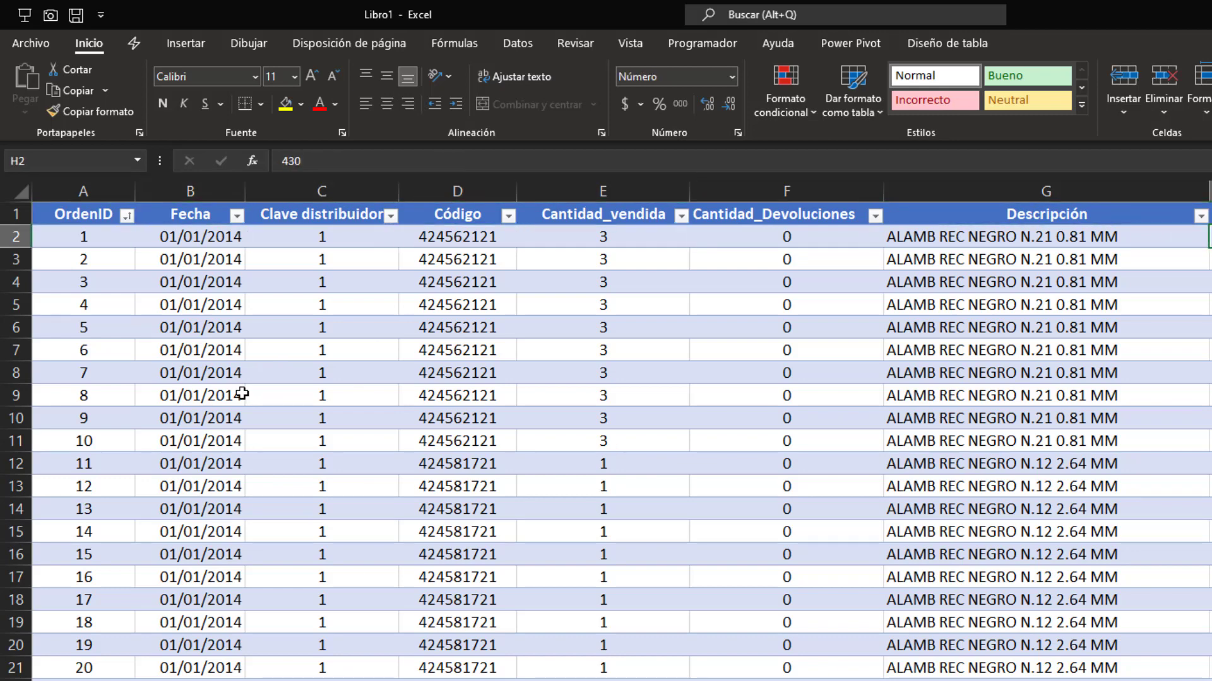
pyautogui.press('Left')
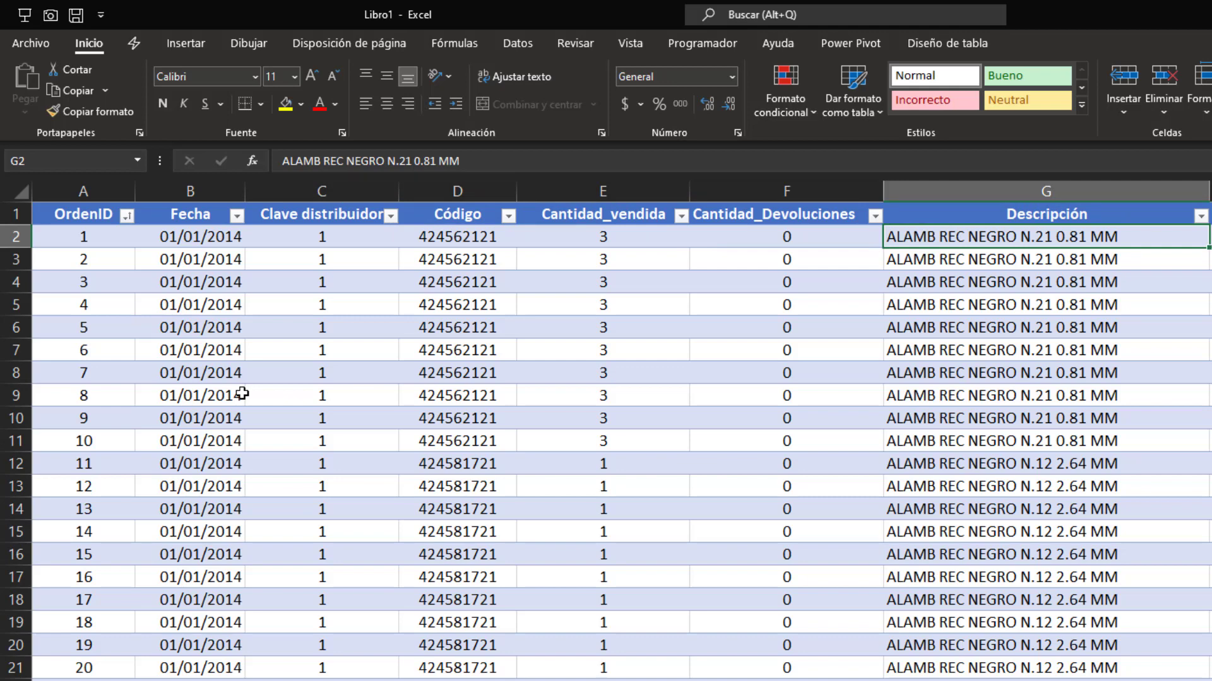
# Inspect the first record's Clave distribuidor, Código, Cantidad_vendida and Cantidad_Devoluciones fields, ending on Descripción.
pyautogui.press('Left')
pyautogui.press('Left')
pyautogui.press('Left')
pyautogui.press('Left')
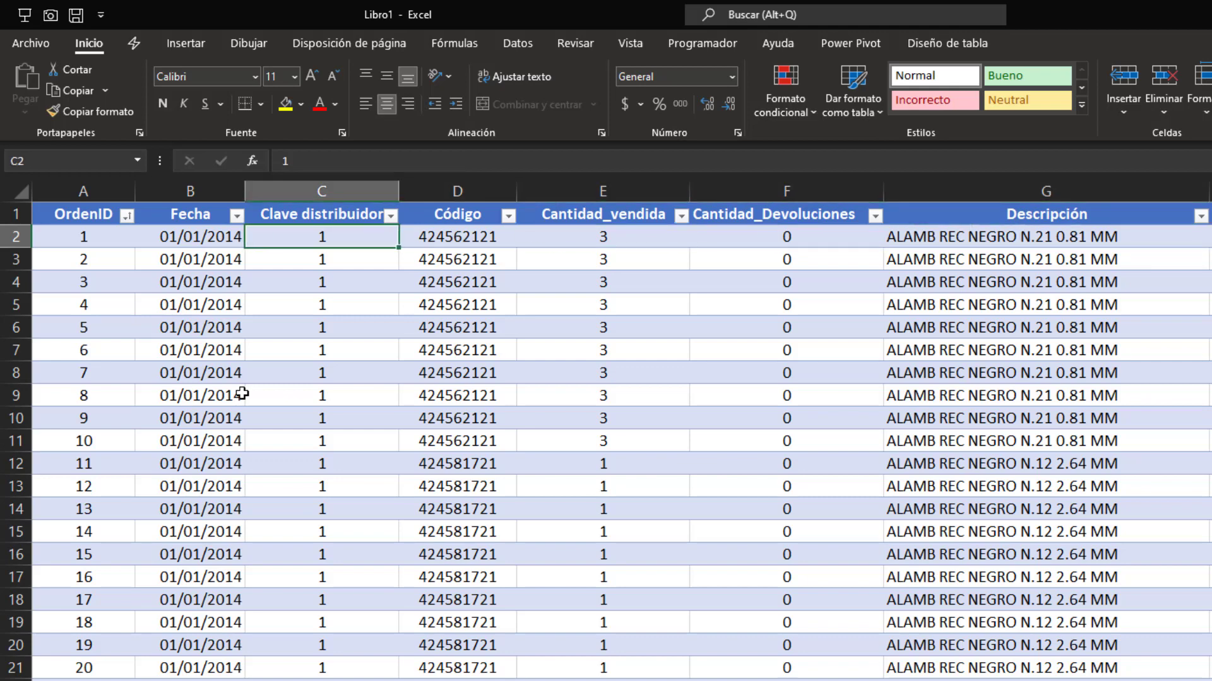
pyautogui.press('Right')
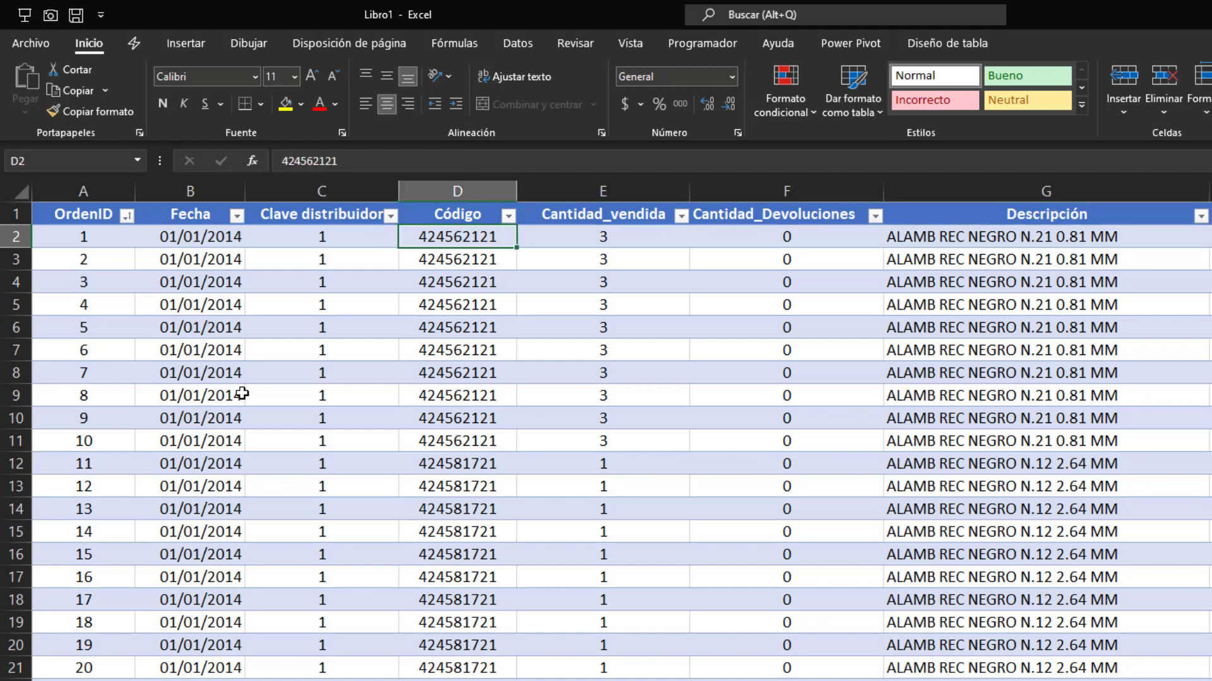
pyautogui.press('Right')
pyautogui.press('Right')
pyautogui.press('Right')
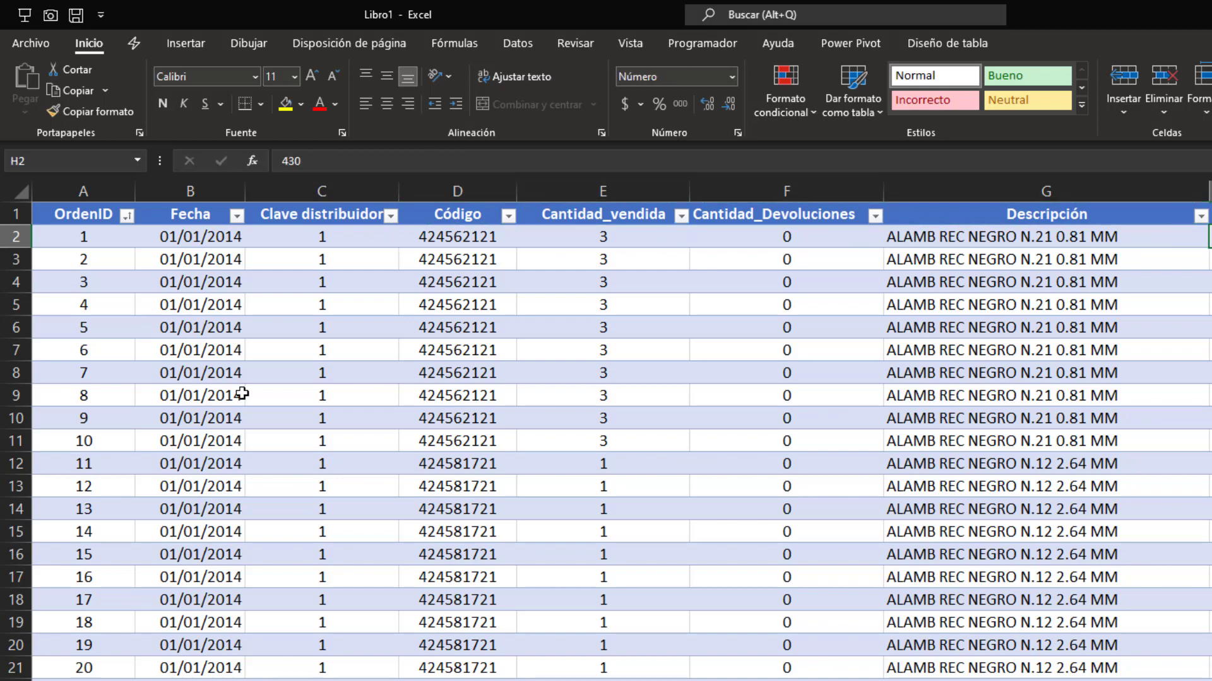
pyautogui.press('Left')
pyautogui.press('Left')
pyautogui.press('Left')
pyautogui.press('Right')
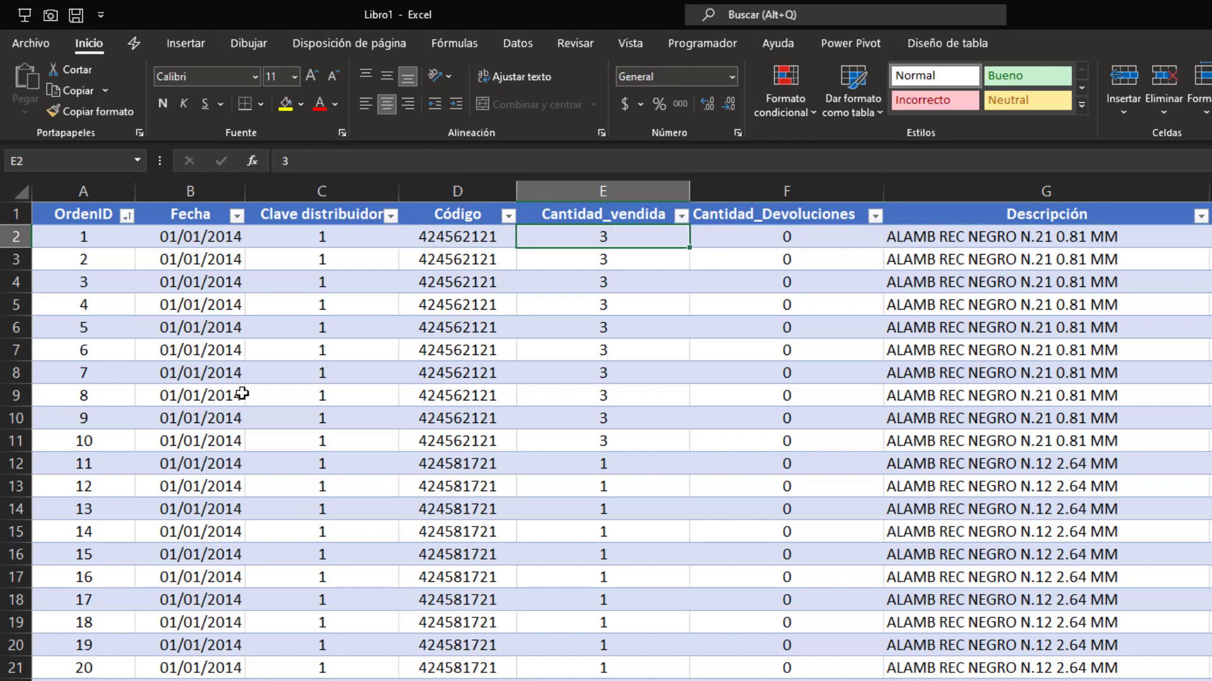
pyautogui.press('Right')
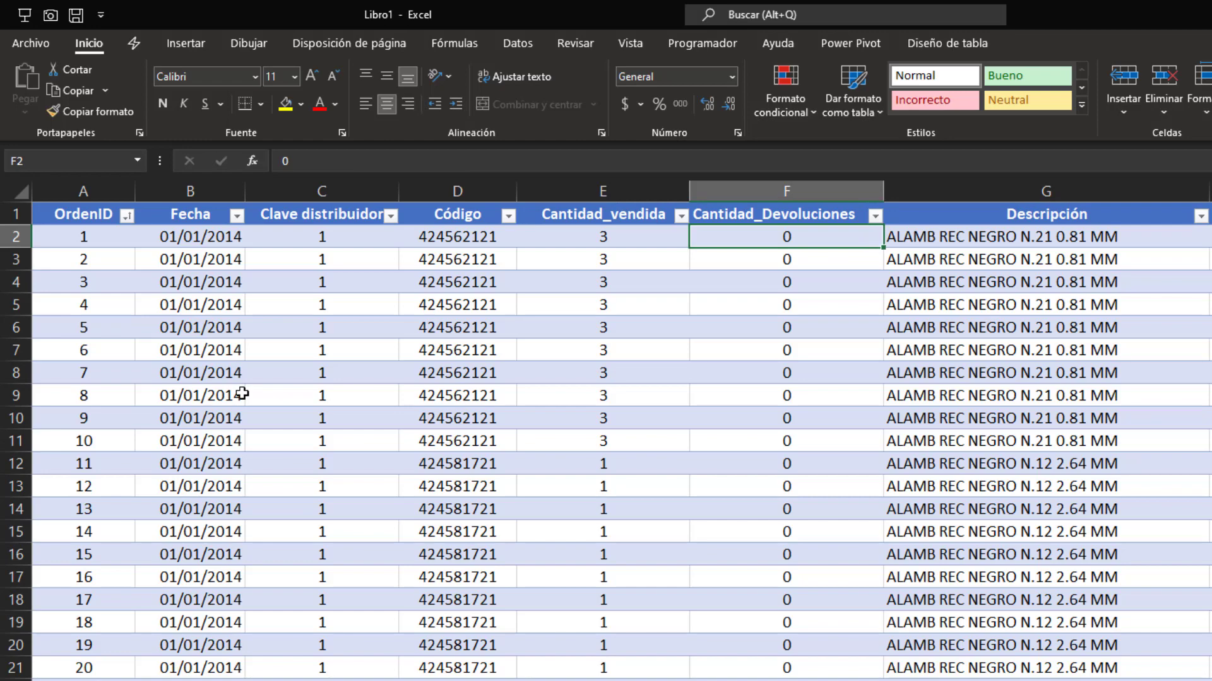
pyautogui.press('Right')
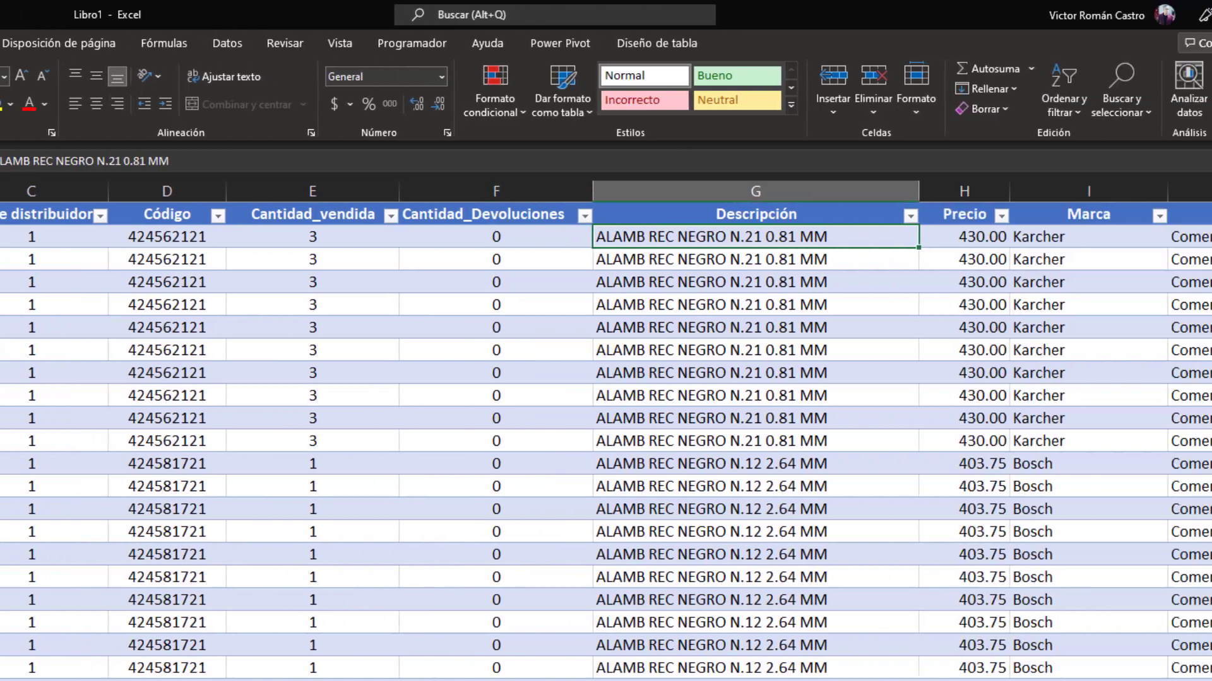
# Examine the Precio, Marca and Cliente fields of the first record.
pyautogui.press('Right')
pyautogui.press('Right')
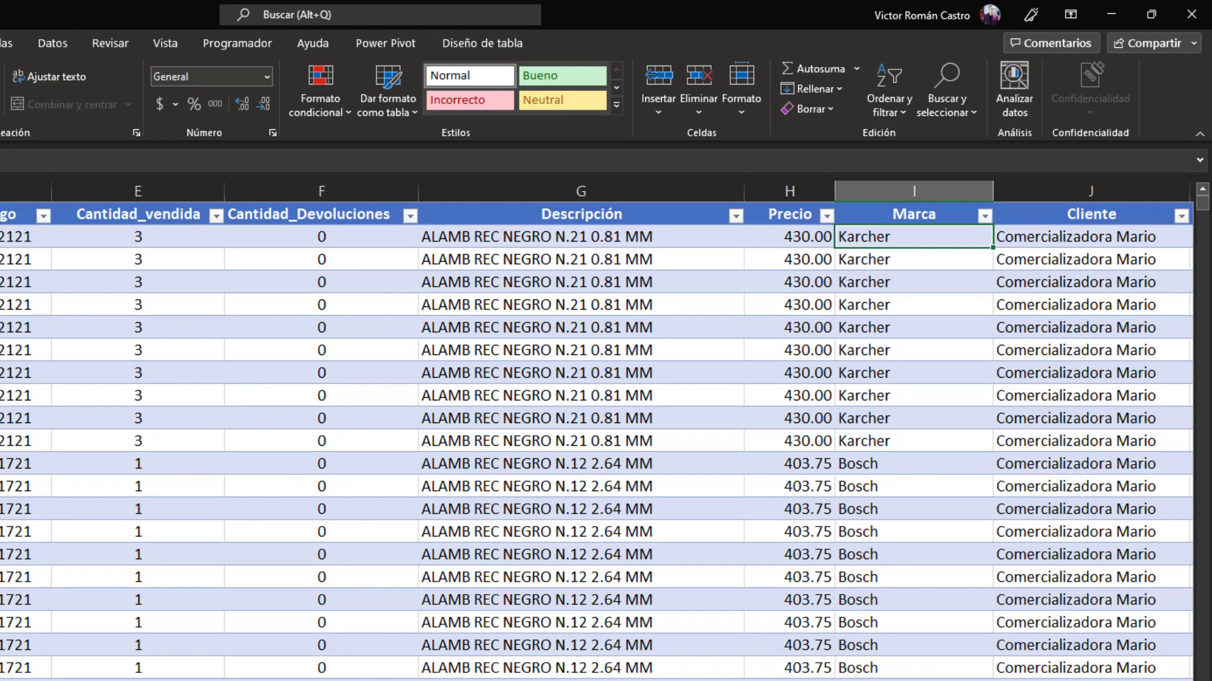
pyautogui.press('Left')
pyautogui.press('Left')
pyautogui.press('Right')
pyautogui.press('Right')
pyautogui.press('Right')
pyautogui.press('Right')
pyautogui.press('Right')
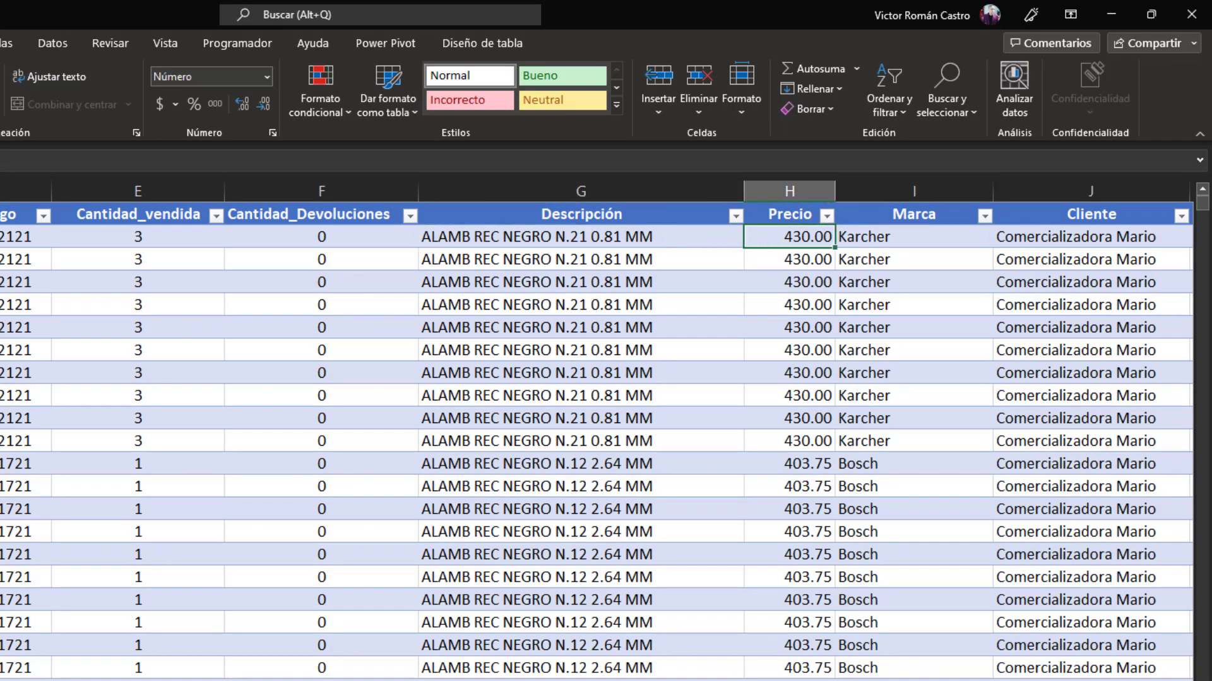
pyautogui.press('Right')
pyautogui.press('Left')
pyautogui.press('Left')
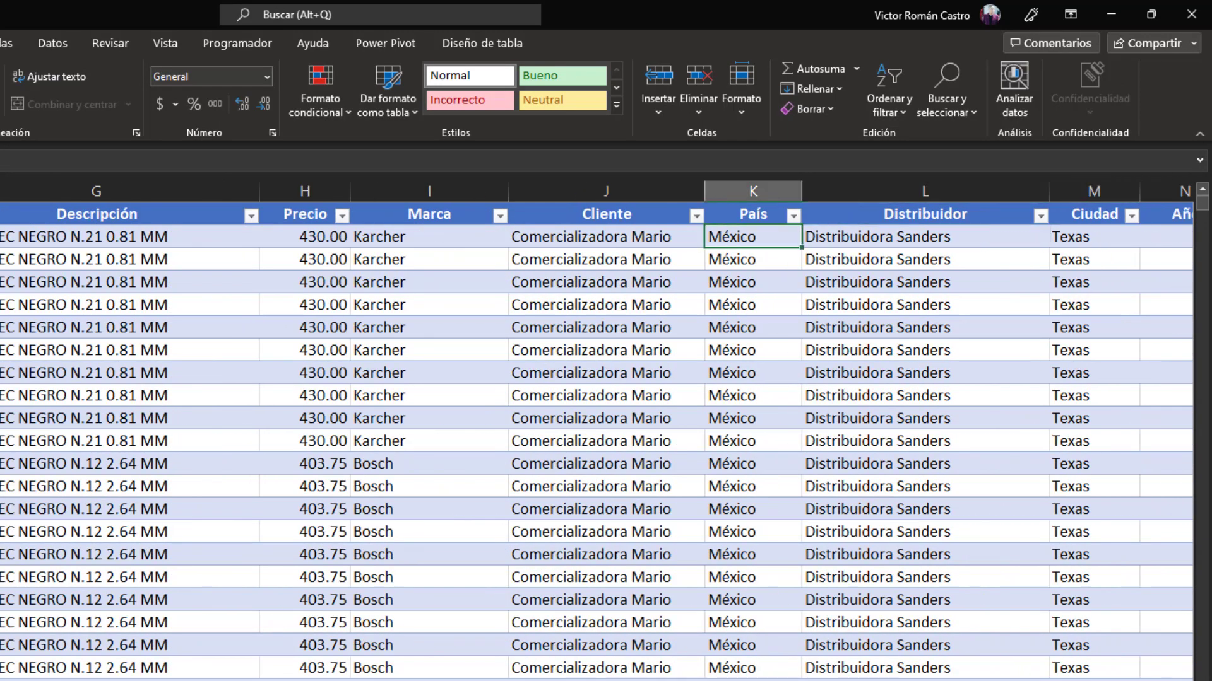
pyautogui.press('Left')
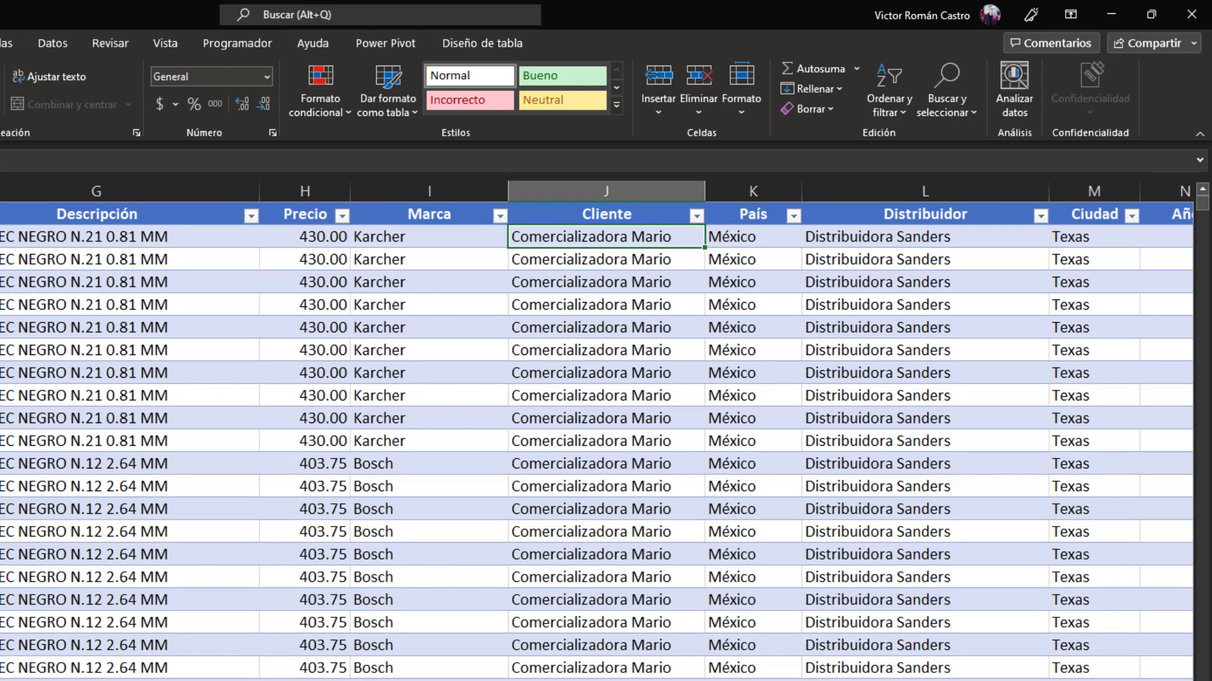
# Examine the first record's País, Distribuidor and Ciudad fields and its date-part columns through the weekday.
pyautogui.press('Right')
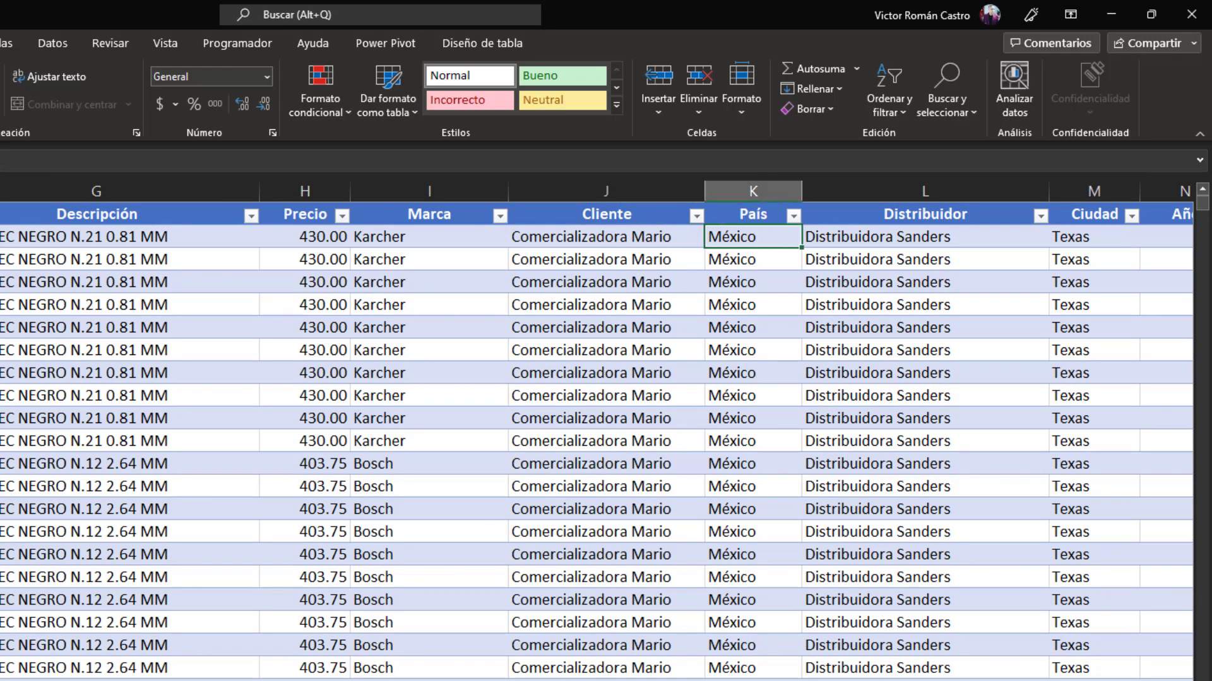
pyautogui.press('Right')
pyautogui.press('Right')
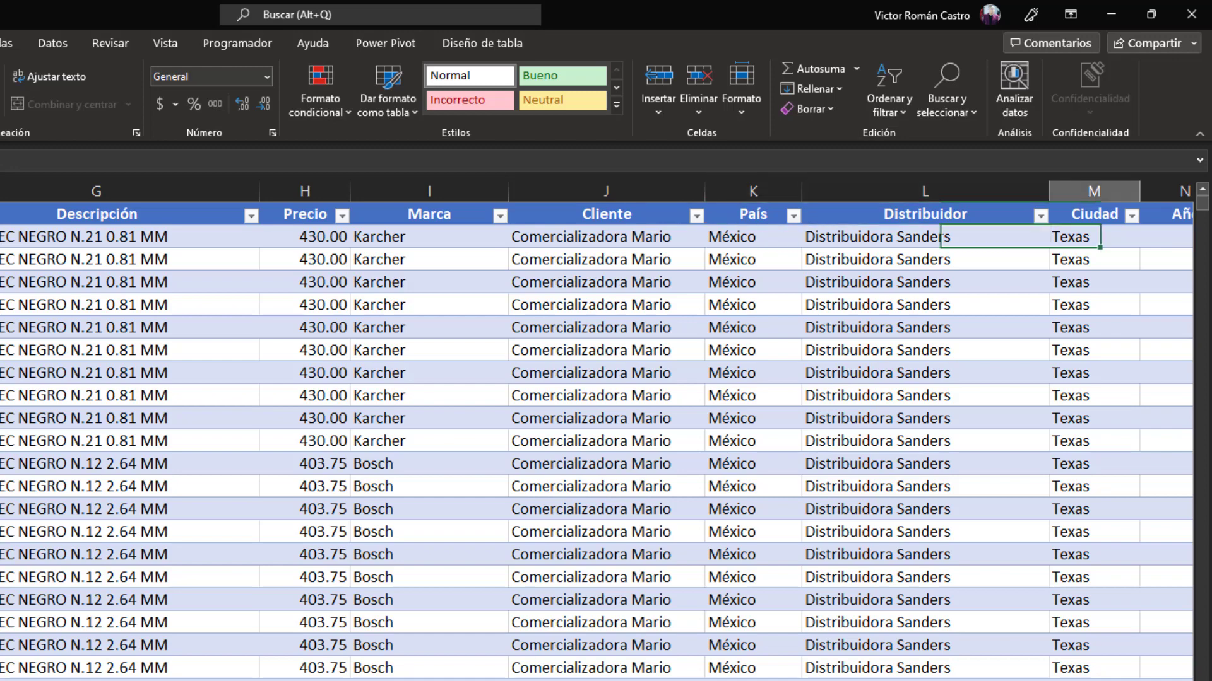
pyautogui.press('Right')
pyautogui.press('Left')
pyautogui.press('Left')
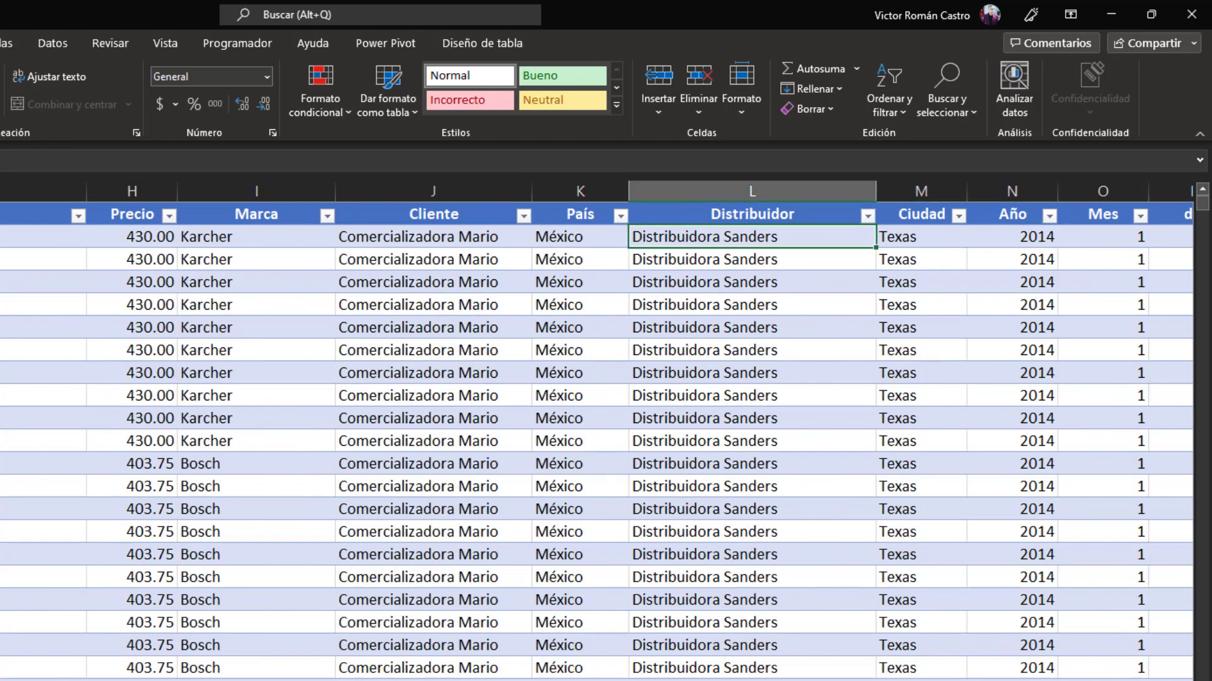
pyautogui.press('Right')
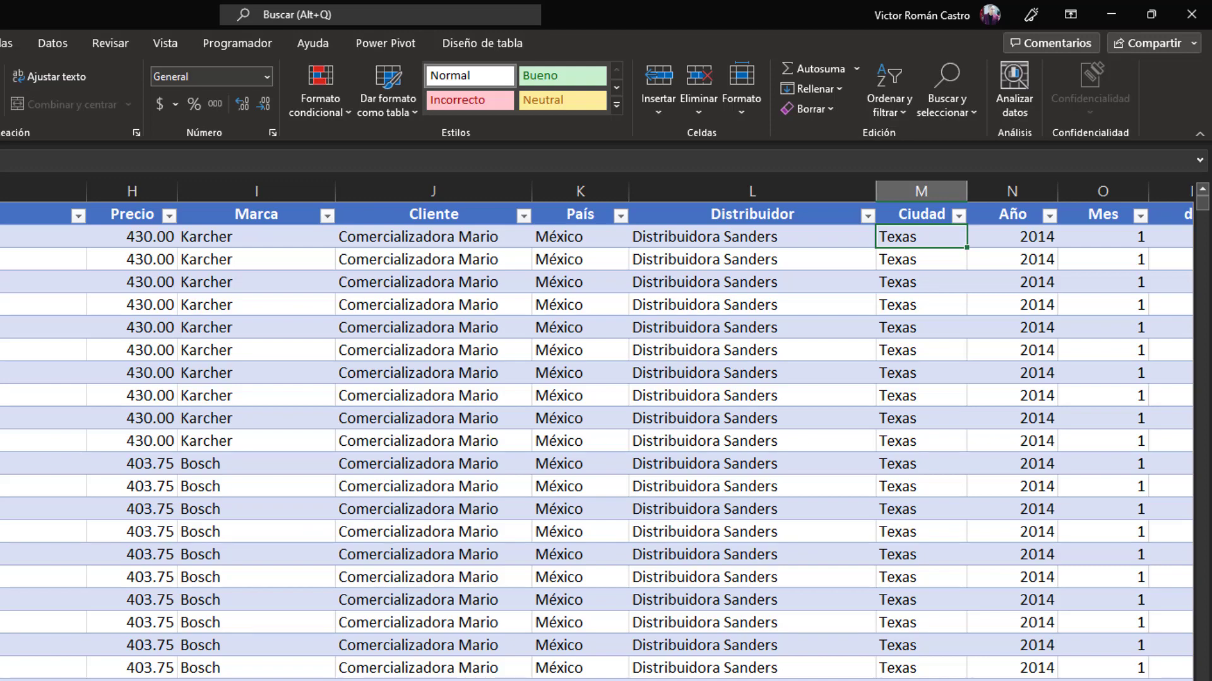
pyautogui.press('Right')
pyautogui.press('Right')
pyautogui.press('Right')
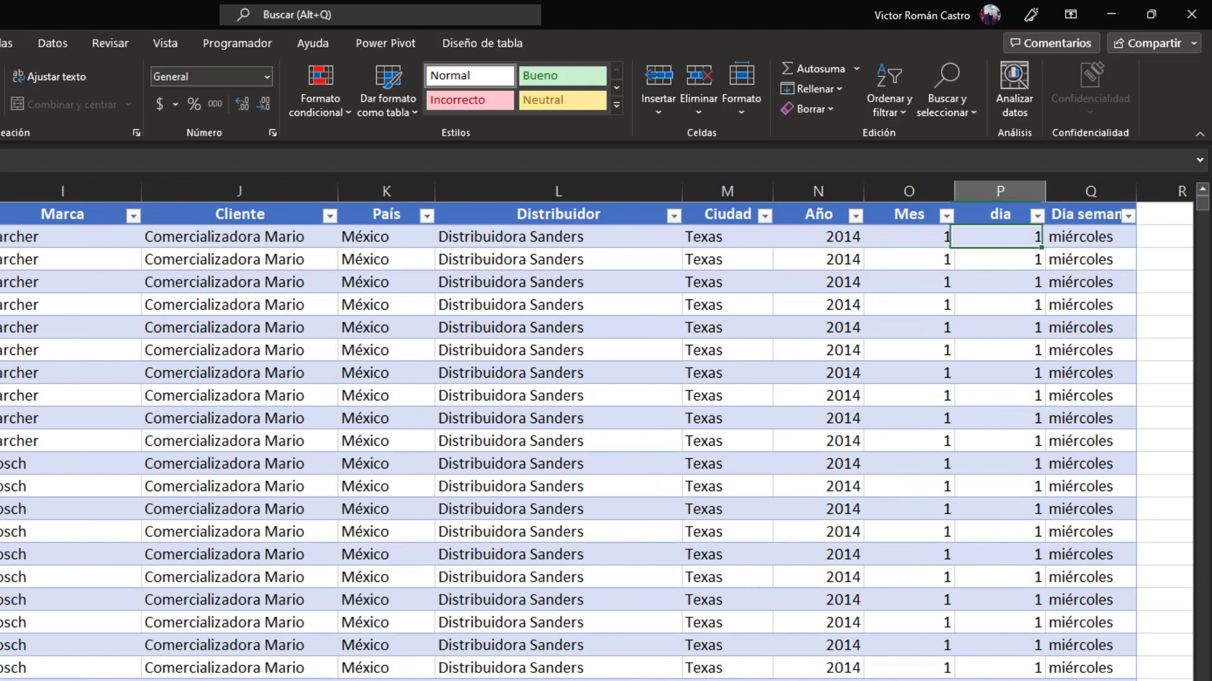
pyautogui.press('Right')
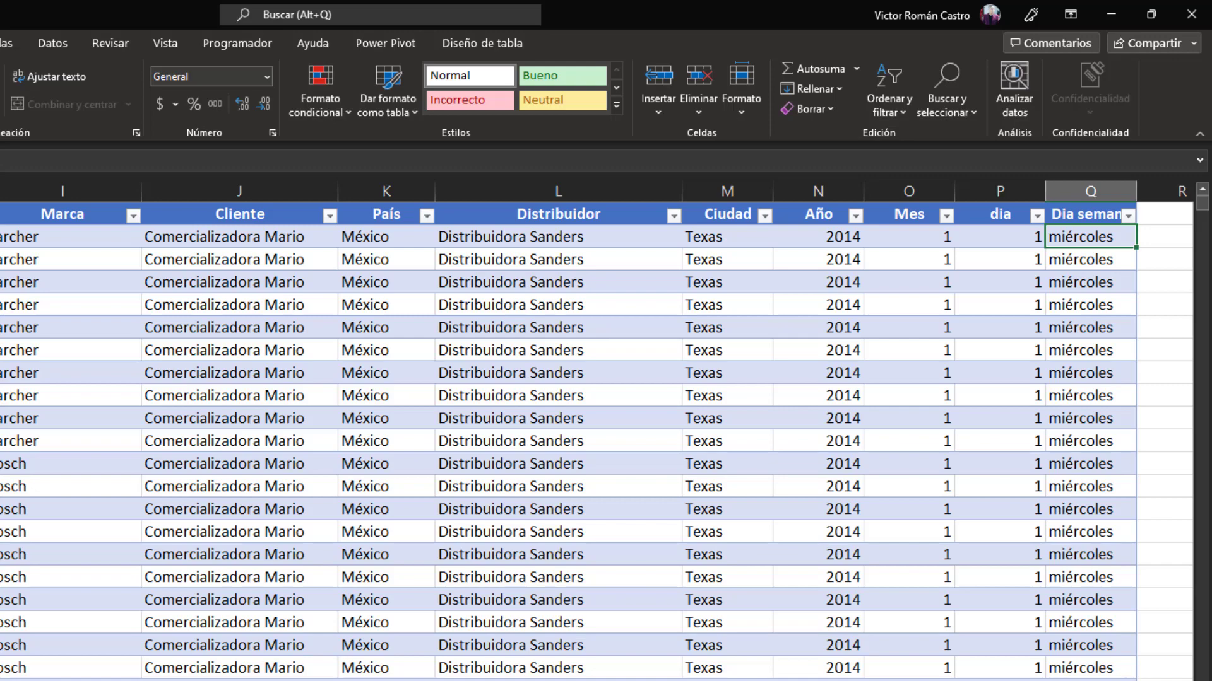
# Review the first record again from its OrdenID cell across to the Ciudad column.
pyautogui.hotkey('ctrl', 'Left')
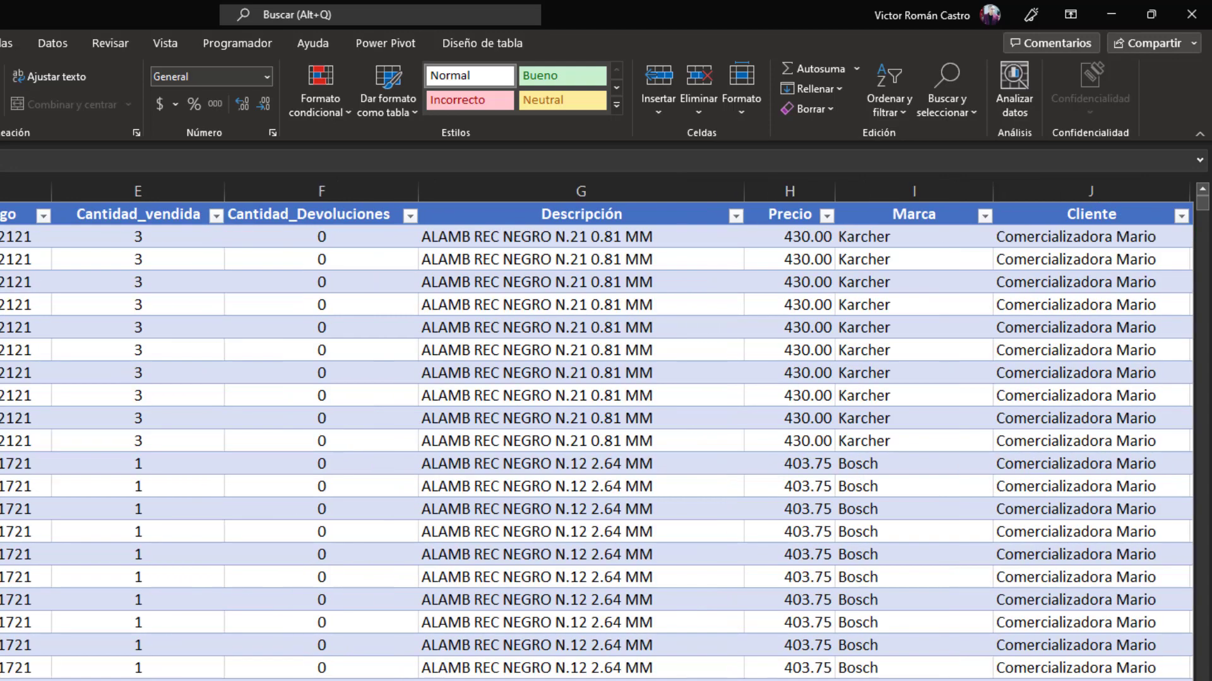
pyautogui.press('Right')
pyautogui.press('Right')
pyautogui.press('Right')
pyautogui.press('Right')
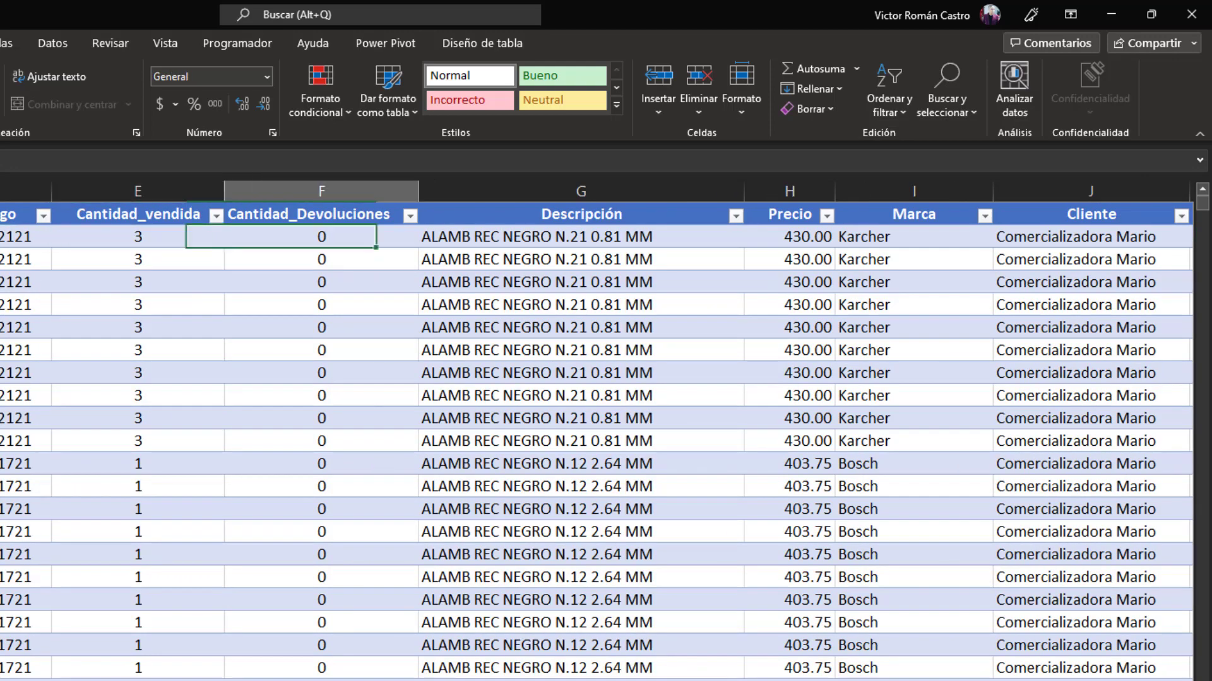
pyautogui.press('Right')
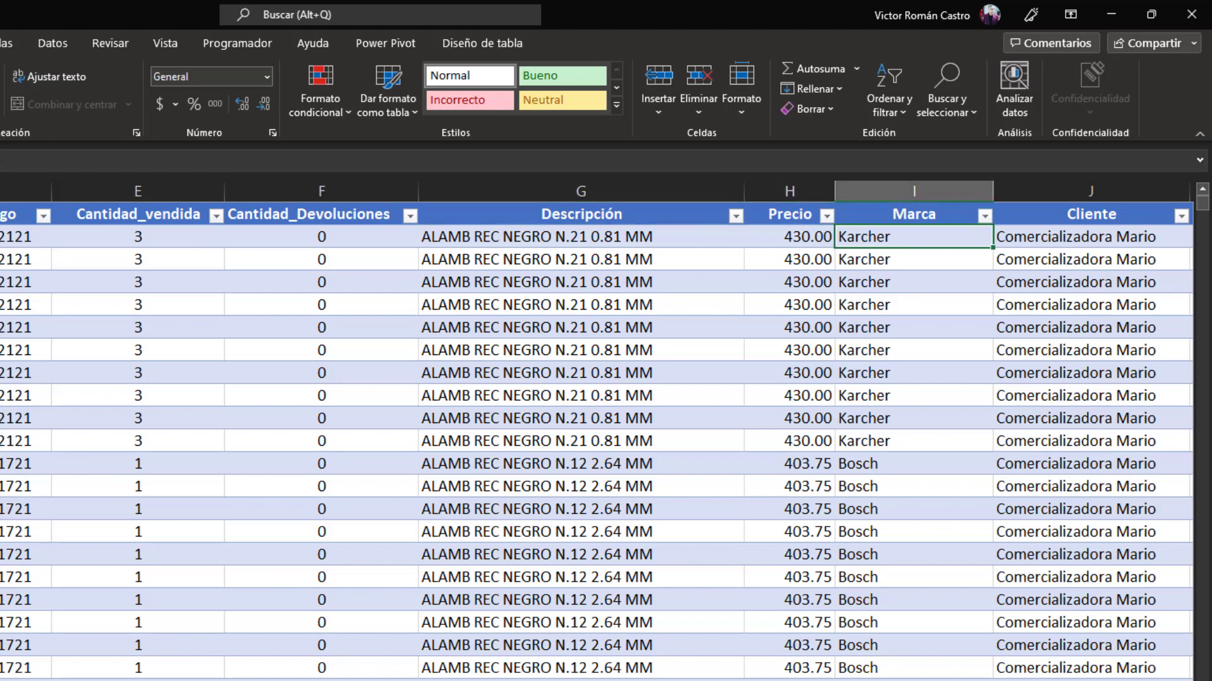
pyautogui.press('Right')
pyautogui.press('Right')
pyautogui.press('Right')
pyautogui.press('Right')
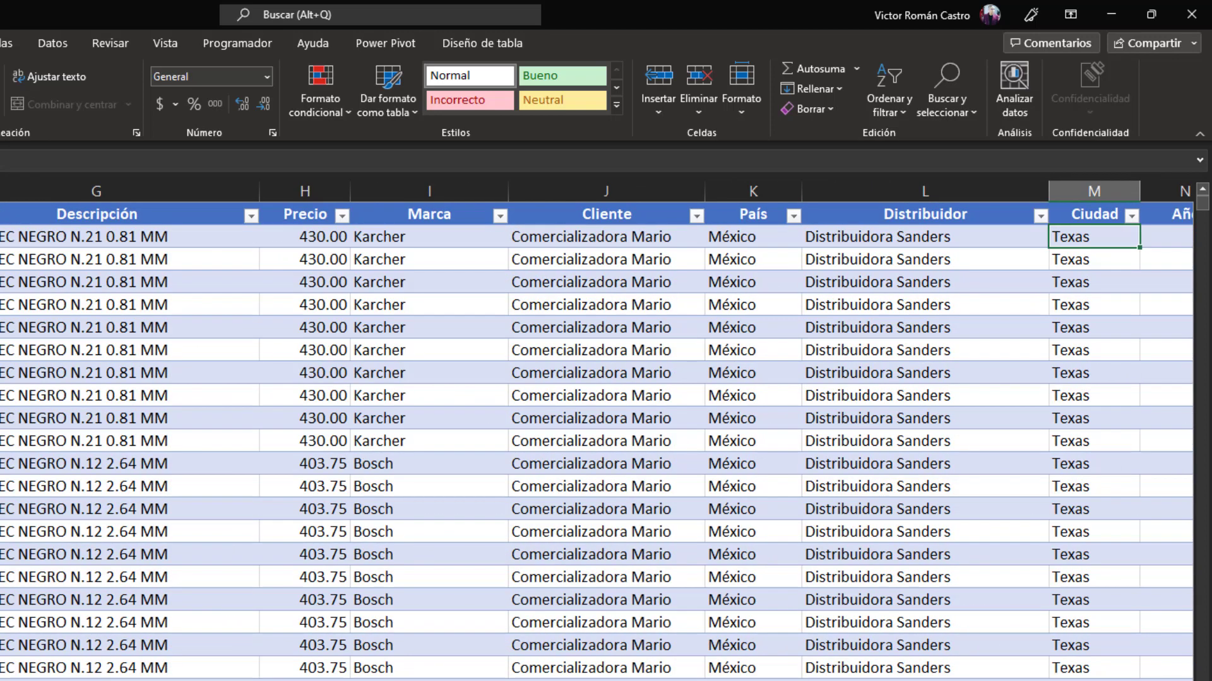
# Examine the first record's fields back from Ciudad to Fecha and Clave distribuidor.
pyautogui.press('Left')
pyautogui.press('Left')
pyautogui.press('Left')
pyautogui.press('Left')
pyautogui.press('Left')
pyautogui.press('Left')
pyautogui.press('Left')
pyautogui.press('Left')
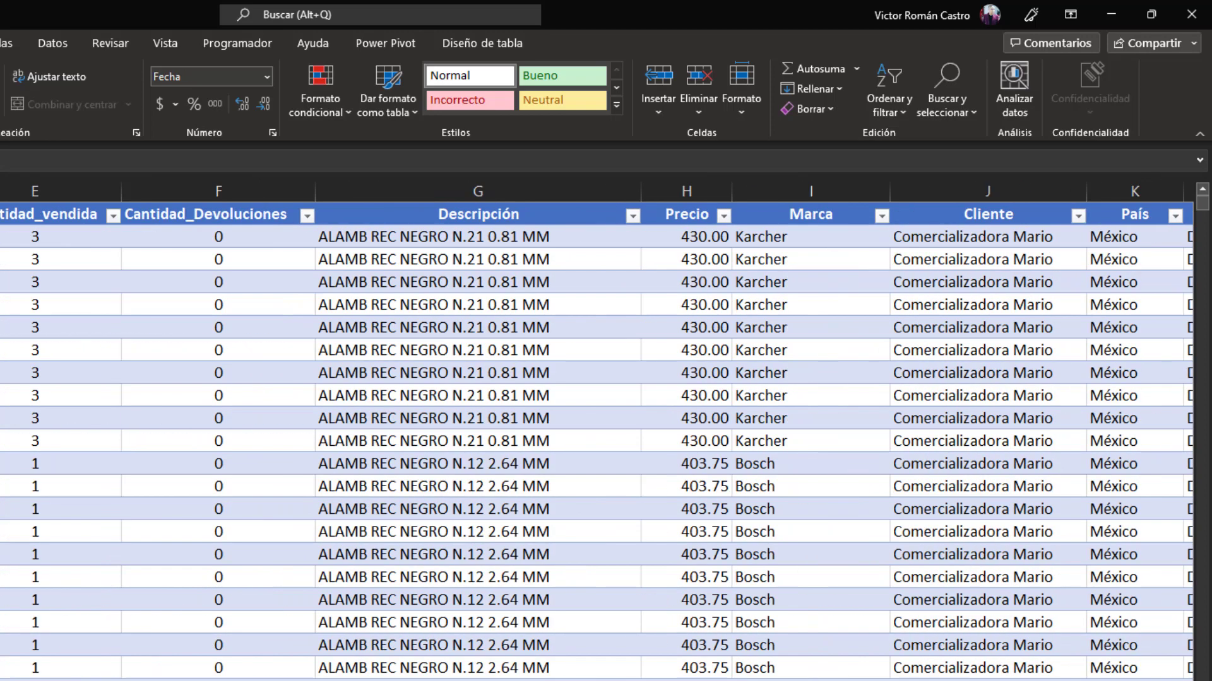
pyautogui.press('Right')
pyautogui.press('Left')
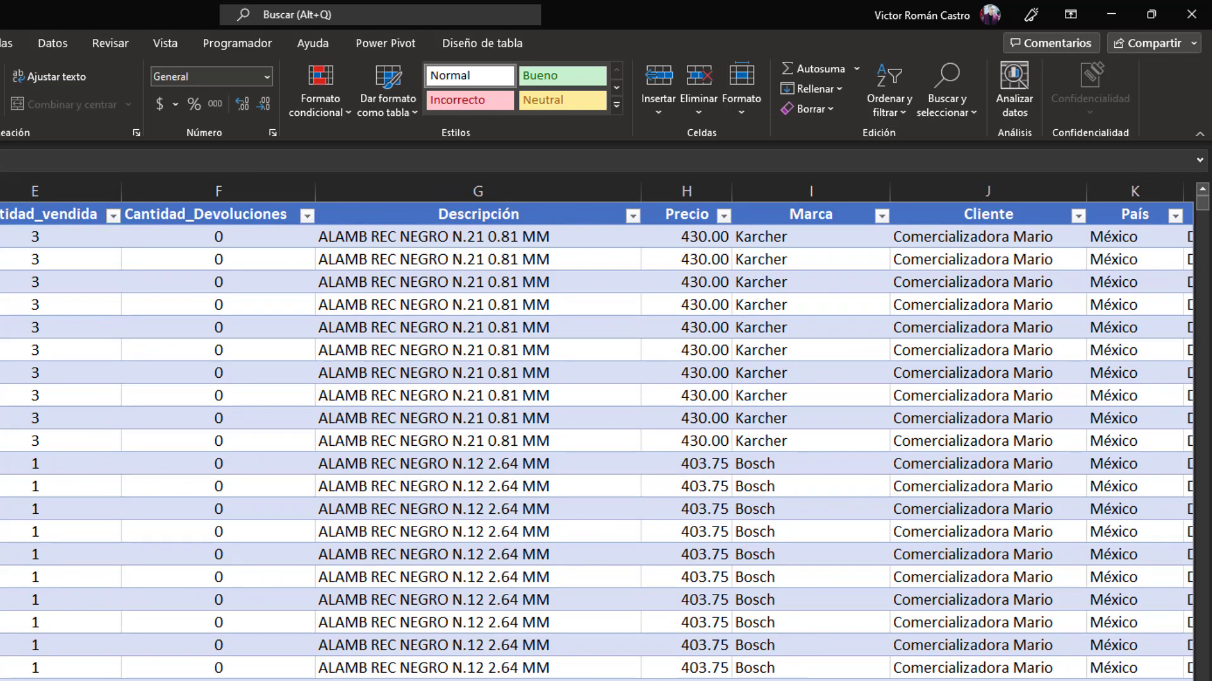
# Review the first record's fields forward from Clave distribuidor through Marca, Cliente and País to Distribuidor.
pyautogui.press('Right')
pyautogui.press('Right')
pyautogui.press('Right')
pyautogui.press('Right')
pyautogui.press('Right')
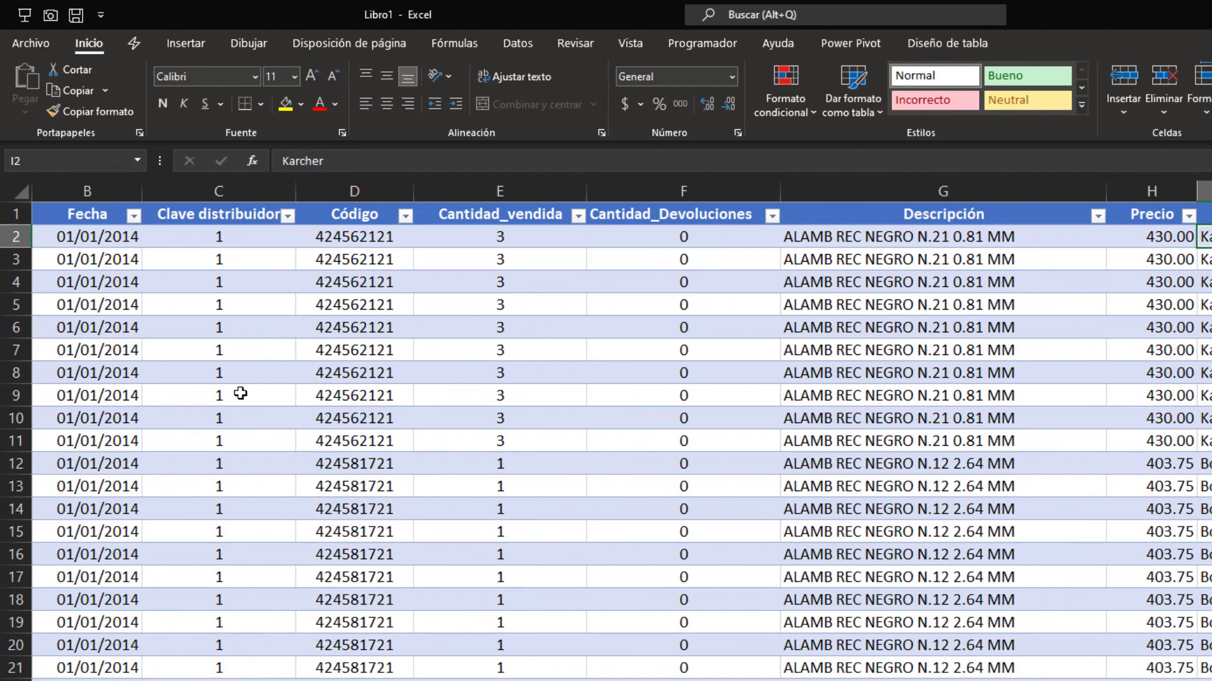
pyautogui.press('Right')
pyautogui.press('Right')
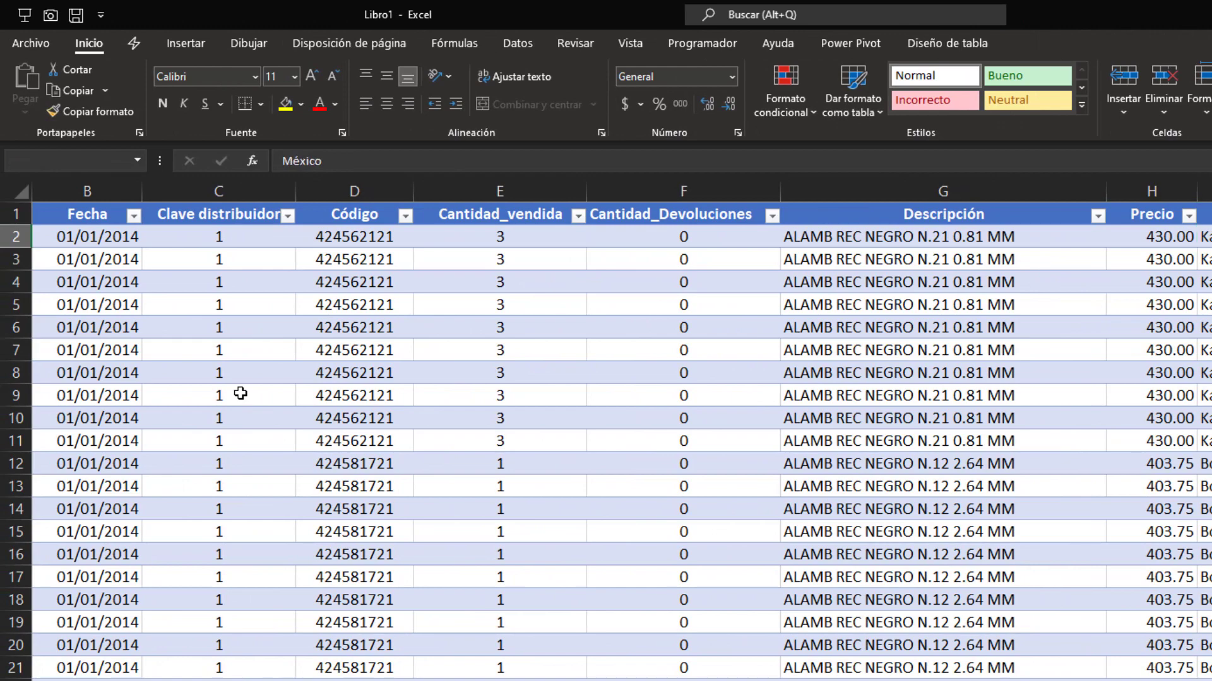
pyautogui.press('Right')
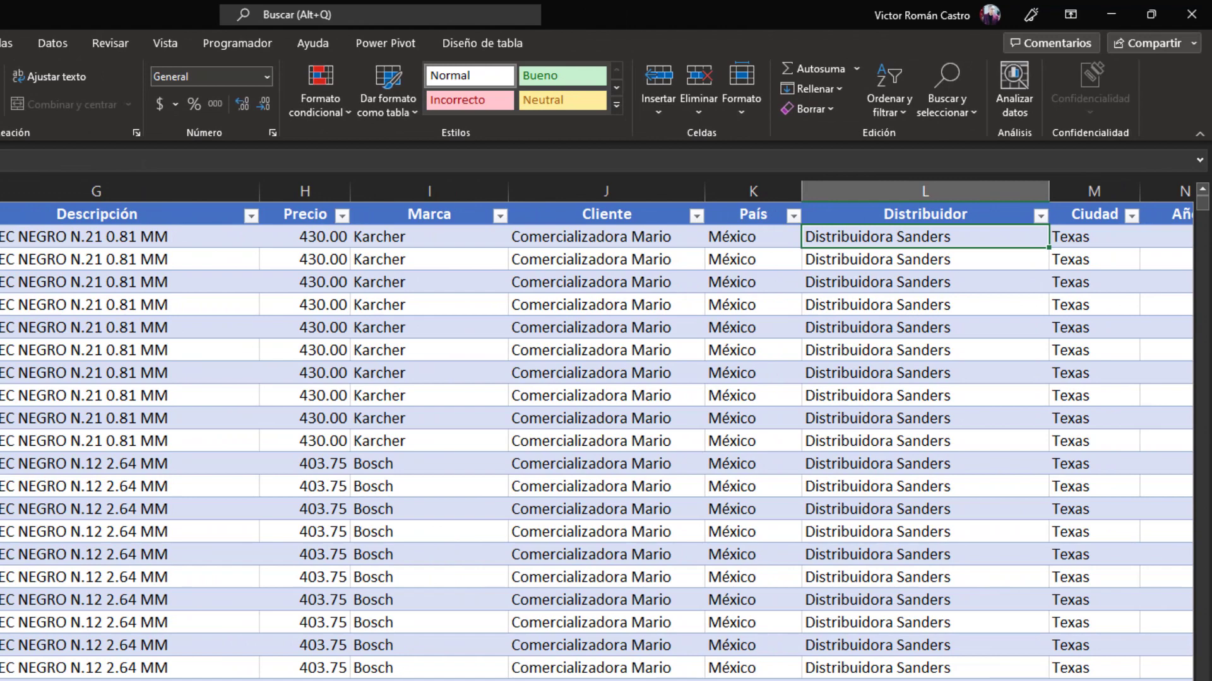
# Inspect the Distribuidor column downward from the first record to the records below row 21.
pyautogui.press('Down')
pyautogui.press('Down')
pyautogui.press('Down')
pyautogui.press('Down')
pyautogui.press('Down')
pyautogui.press('Down')
pyautogui.press('Down')
pyautogui.press('Down')
pyautogui.press('Down')
pyautogui.press('Down')
pyautogui.press('Down')
pyautogui.press('Down')
pyautogui.press('Down')
pyautogui.press('Down')
pyautogui.press('Down')
pyautogui.press('Down')
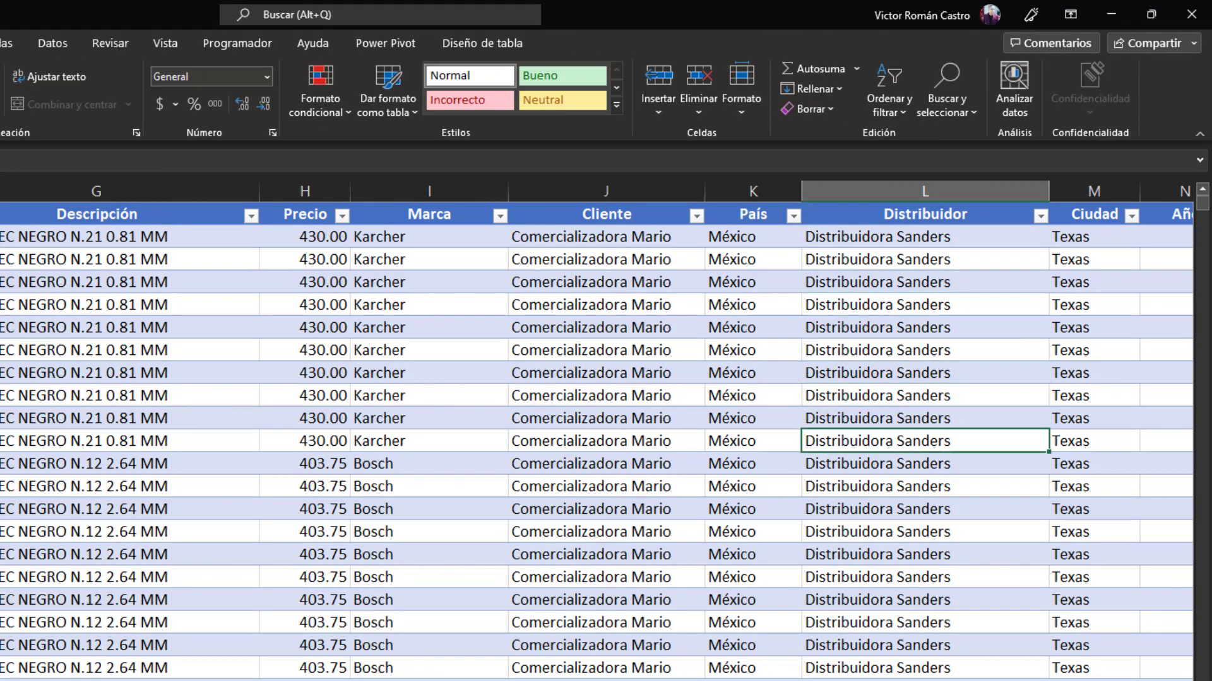
pyautogui.press('Down')
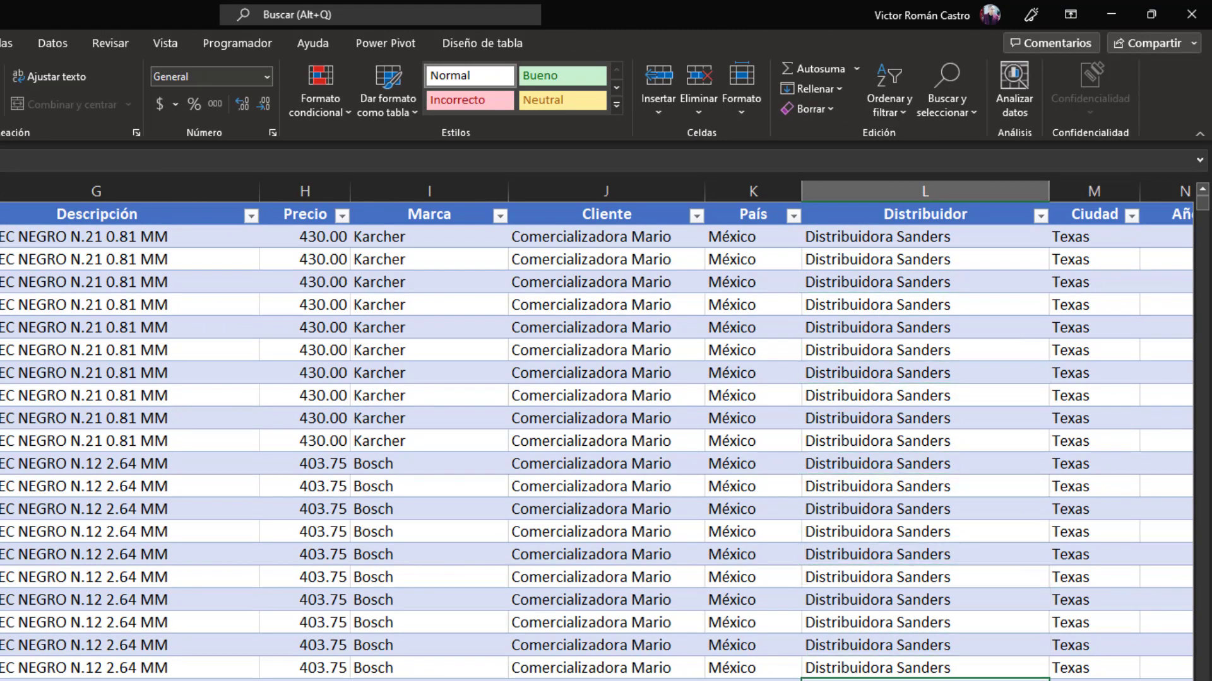
# Examine the row 23 record's fields back from Distribuidor to Clave distribuidor.
pyautogui.press('Left')
pyautogui.press('Left')
pyautogui.press('Left')
pyautogui.press('Left')
pyautogui.press('Left')
pyautogui.press('Left')
pyautogui.press('Left')
pyautogui.press('Left')
pyautogui.press('Left')
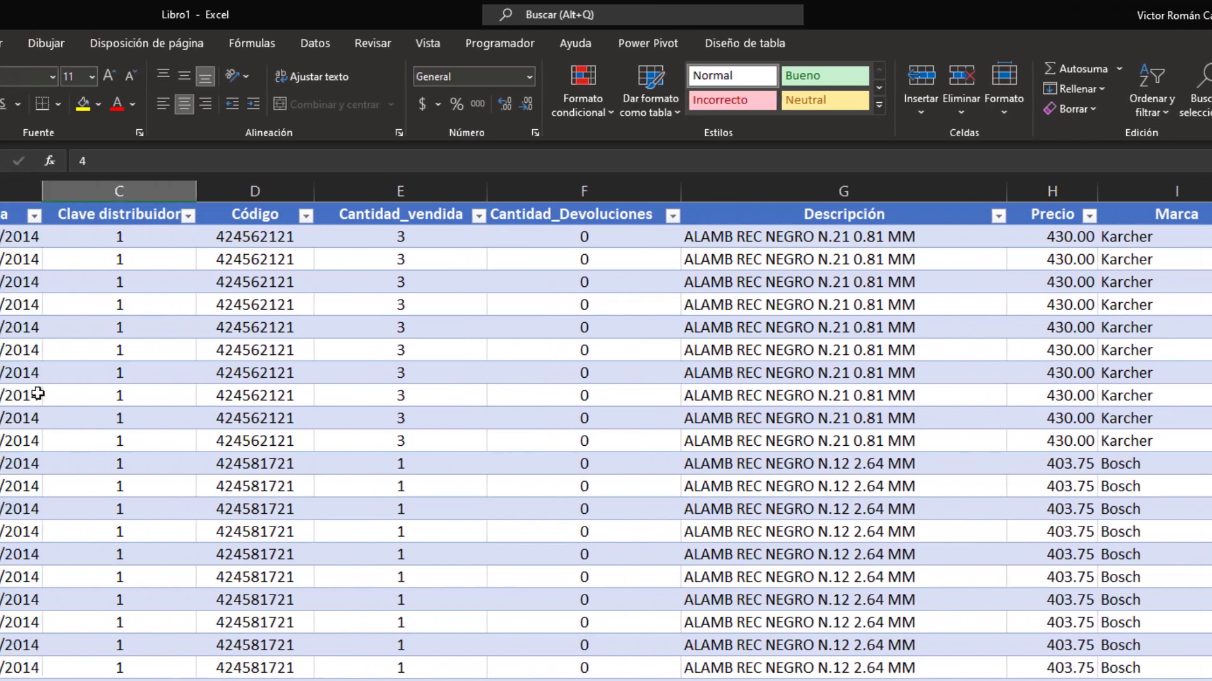
# Review the row 23 record across its Cliente and País fields, comparing its Distribuidor and Ciudad fields.
pyautogui.press('Right')
pyautogui.press('Right')
pyautogui.press('Right')
pyautogui.press('Right')
pyautogui.press('Right')
pyautogui.press('Right')
pyautogui.press('Right')
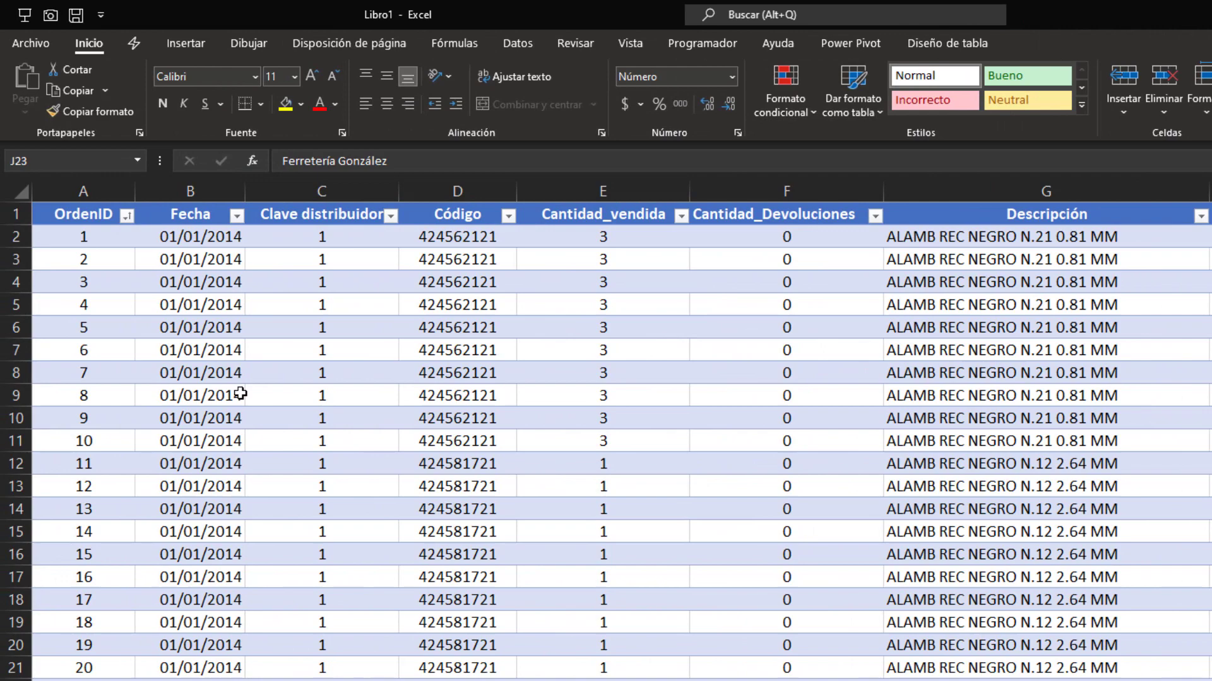
pyautogui.press('Right')
pyautogui.press('Right')
pyautogui.press('Right')
pyautogui.press('Right')
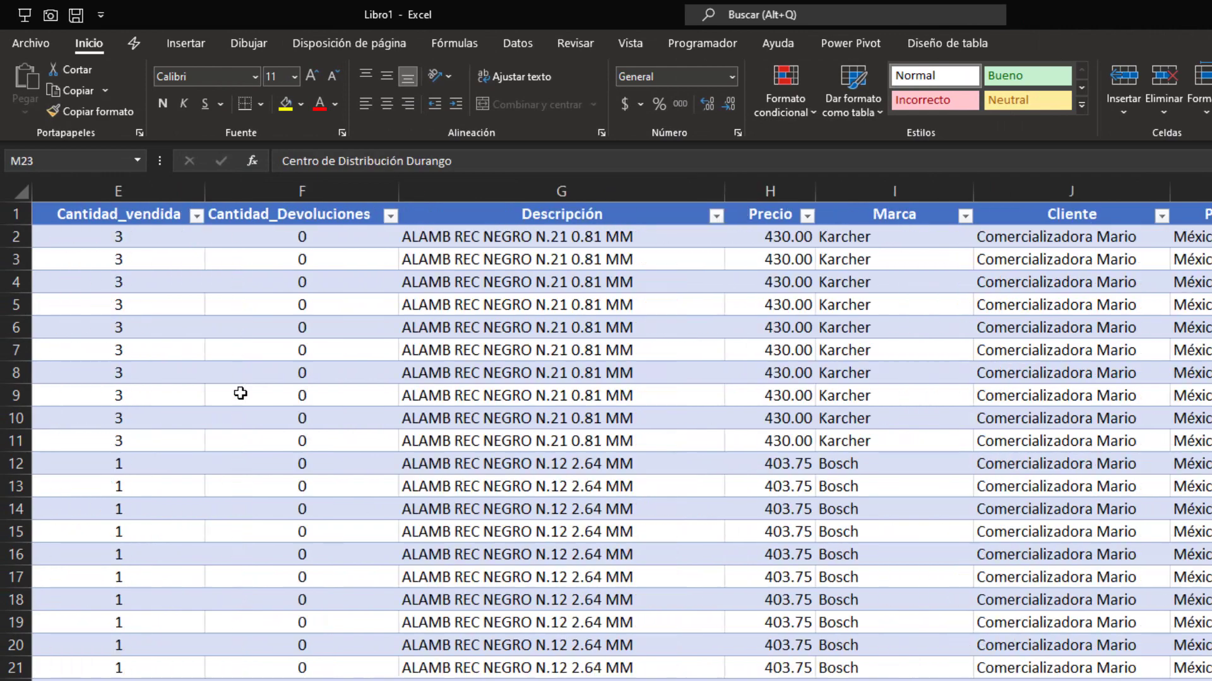
pyautogui.press('Left')
pyautogui.press('Left')
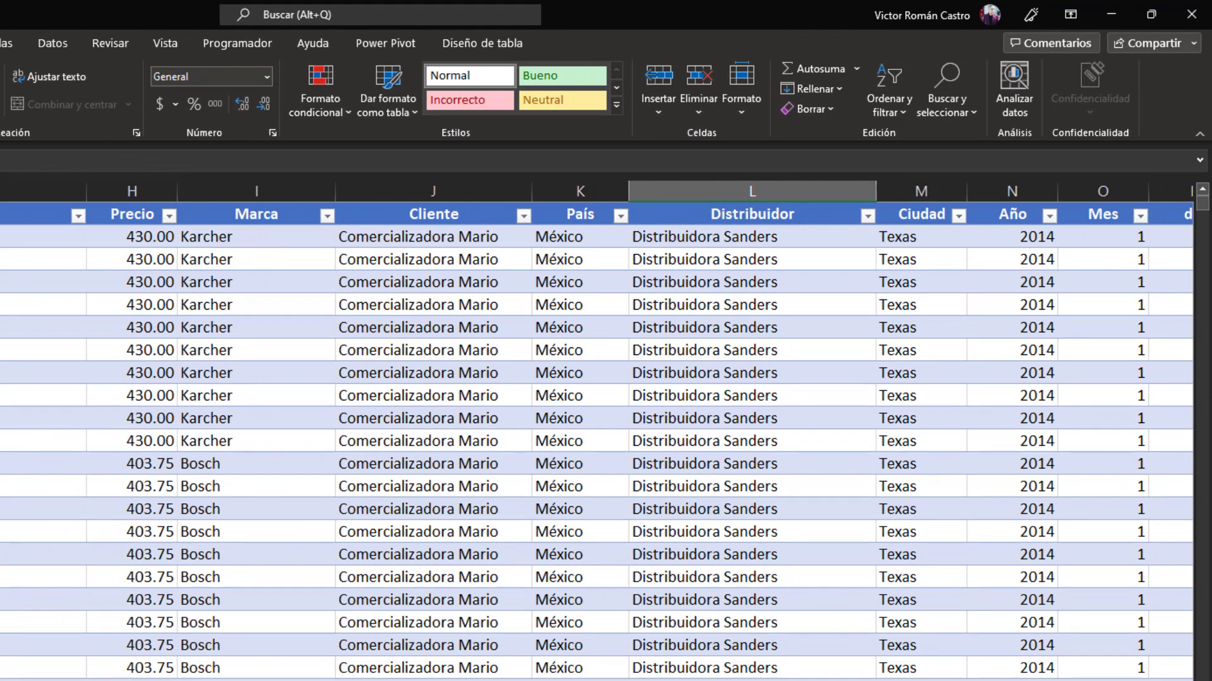
pyautogui.press('Right')
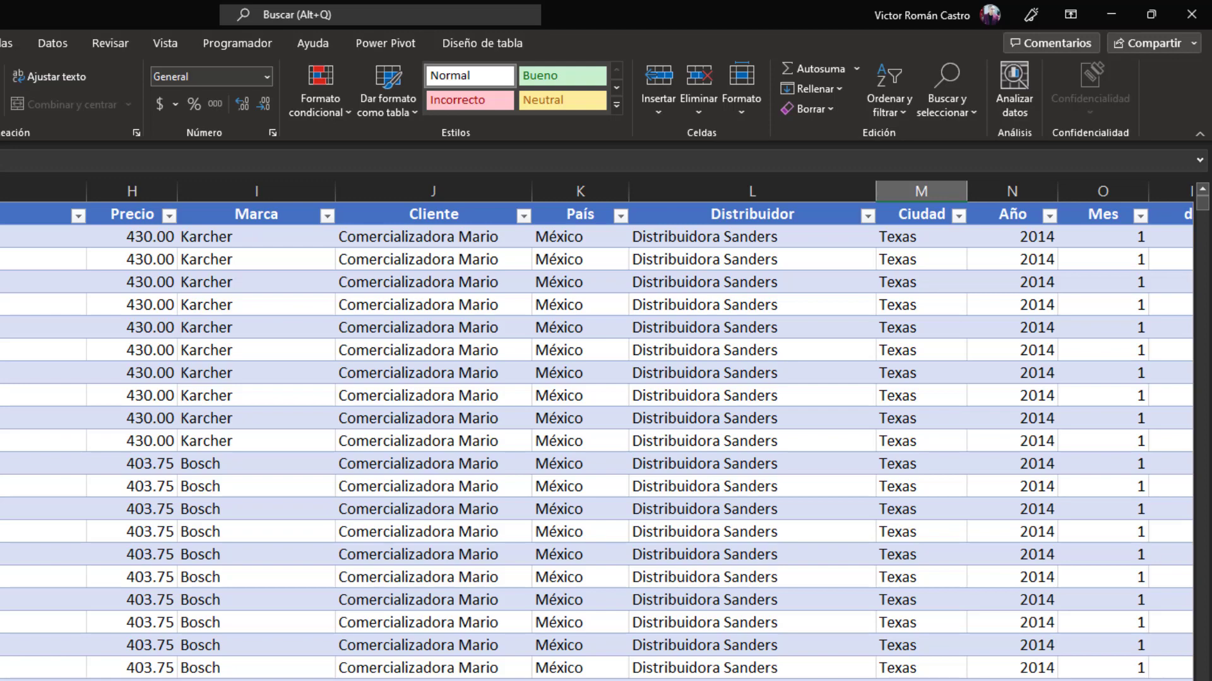
# Examine the same record's Año, Mes, dia and Dia semana fields, returning to Distribuidor.
pyautogui.press('Right')
pyautogui.press('Right')
pyautogui.press('Right')
pyautogui.press('Right')
pyautogui.press('Left')
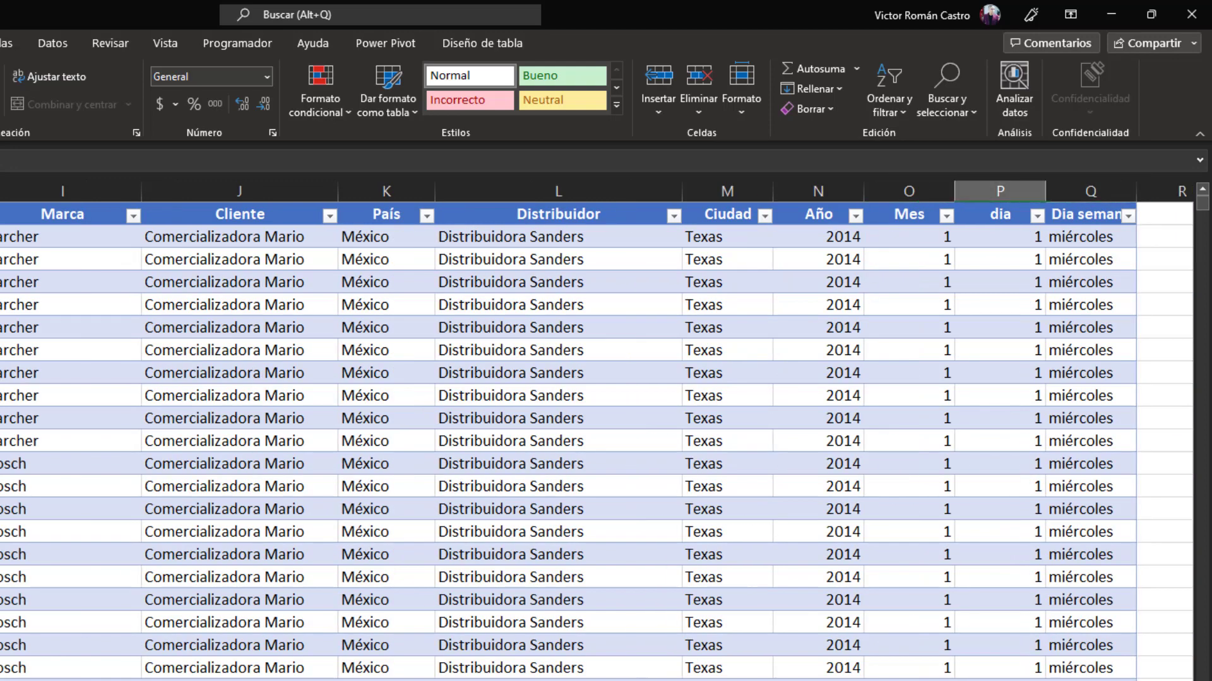
pyautogui.press('Left')
pyautogui.press('Left')
pyautogui.press('Left')
pyautogui.press('Left')
pyautogui.press('Left')
pyautogui.press('Right')
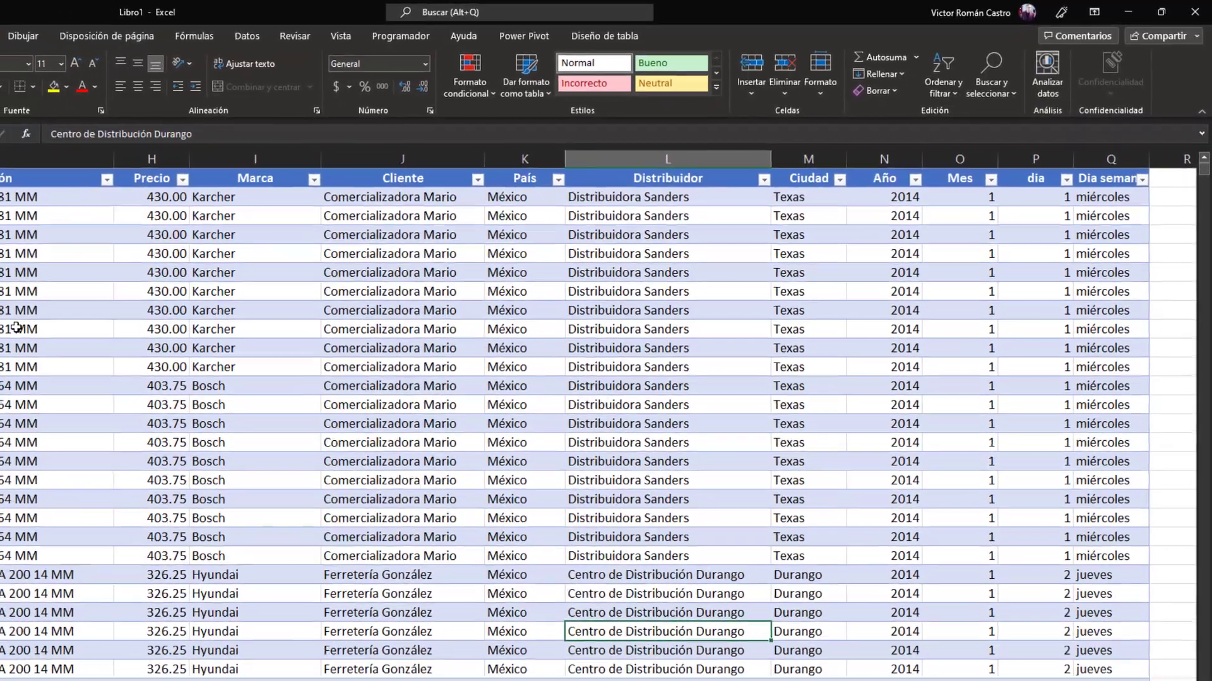
# Compare the Dia semana values of the records between rows 17 and 25.
pyautogui.press('Right')
pyautogui.press('Right')
pyautogui.press('Right')
pyautogui.press('Right')
pyautogui.press('Right')
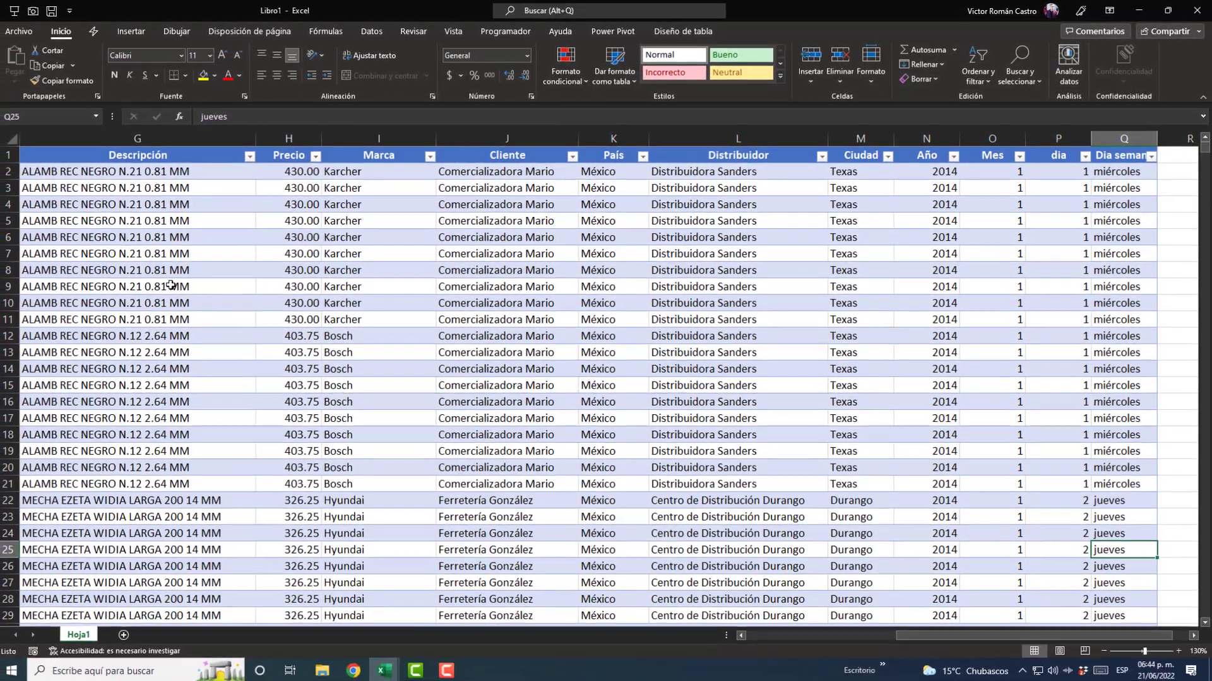
pyautogui.press('Up')
pyautogui.press('Up')
pyautogui.press('Up')
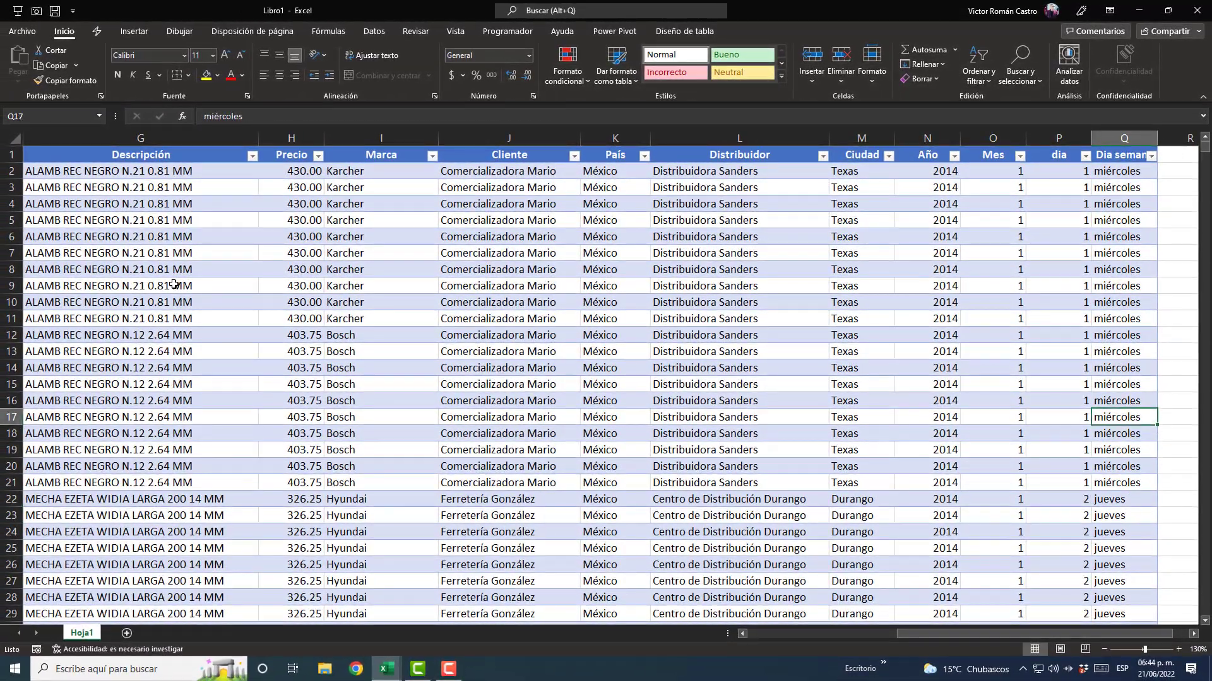
pyautogui.press('Down')
pyautogui.press('Down')
pyautogui.press('Down')
pyautogui.press('Down')
pyautogui.press('Down')
pyautogui.press('Down')
pyautogui.press('Down')
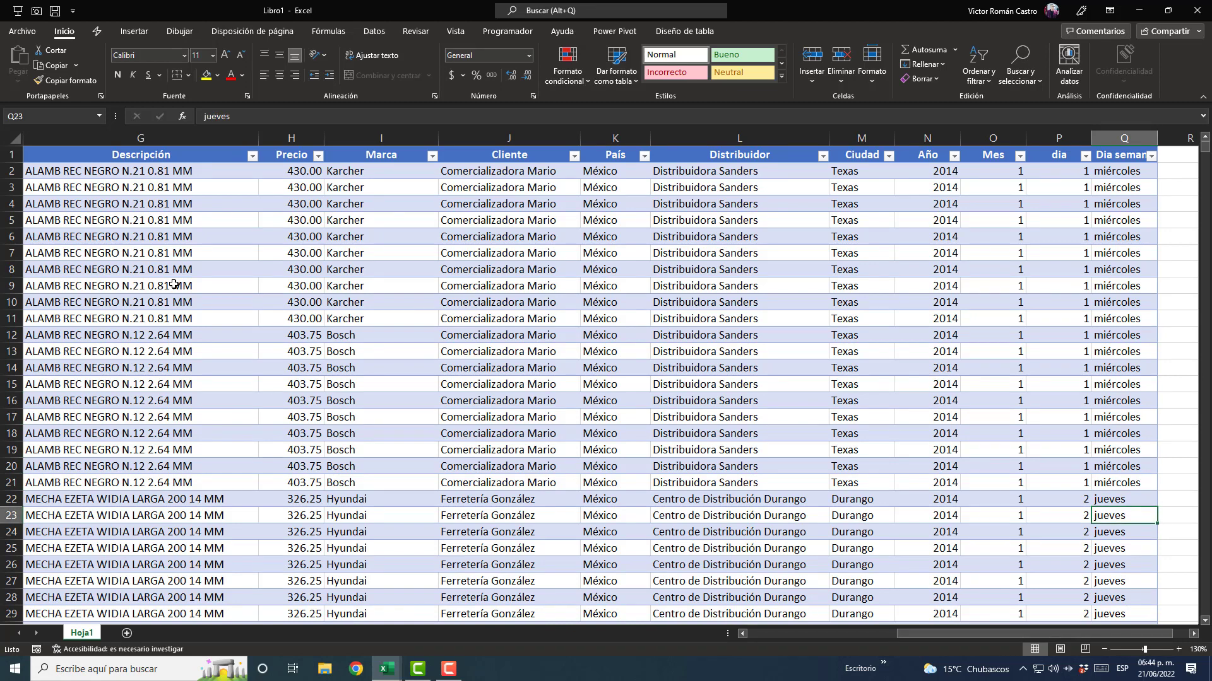
pyautogui.press('Up')
pyautogui.press('Down')
pyautogui.press('Down')
pyautogui.press('Down')
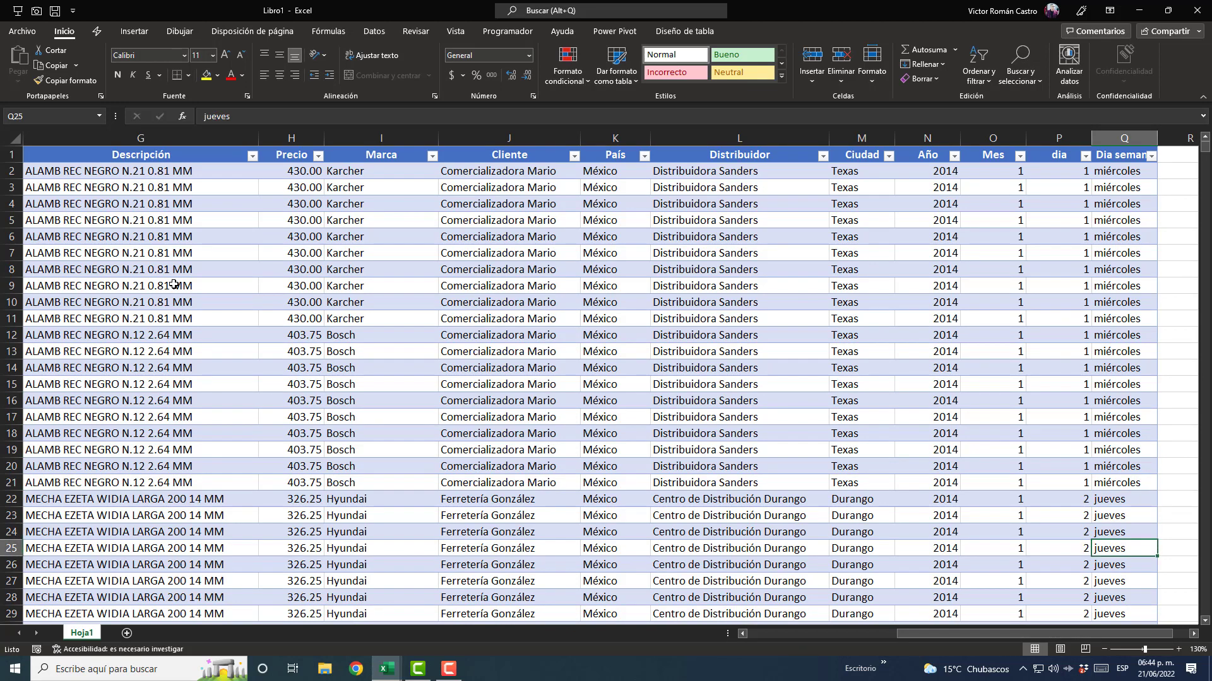
# Inspect the Dia semana column upward from row 25 to its header.
pyautogui.press('Up')
pyautogui.press('Up')
pyautogui.press('Up')
pyautogui.press('Up')
pyautogui.press('Up')
pyautogui.press('Up')
pyautogui.press('Up')
pyautogui.press('Up')
pyautogui.press('Up')
pyautogui.press('Up')
pyautogui.press('Up')
pyautogui.press('Up')
pyautogui.press('Up')
pyautogui.press('Up')
pyautogui.press('Up')
pyautogui.press('Up')
pyautogui.press('Up')
pyautogui.press('Up')
pyautogui.press('Up')
pyautogui.press('Up')
pyautogui.press('Up')
pyautogui.press('Up')
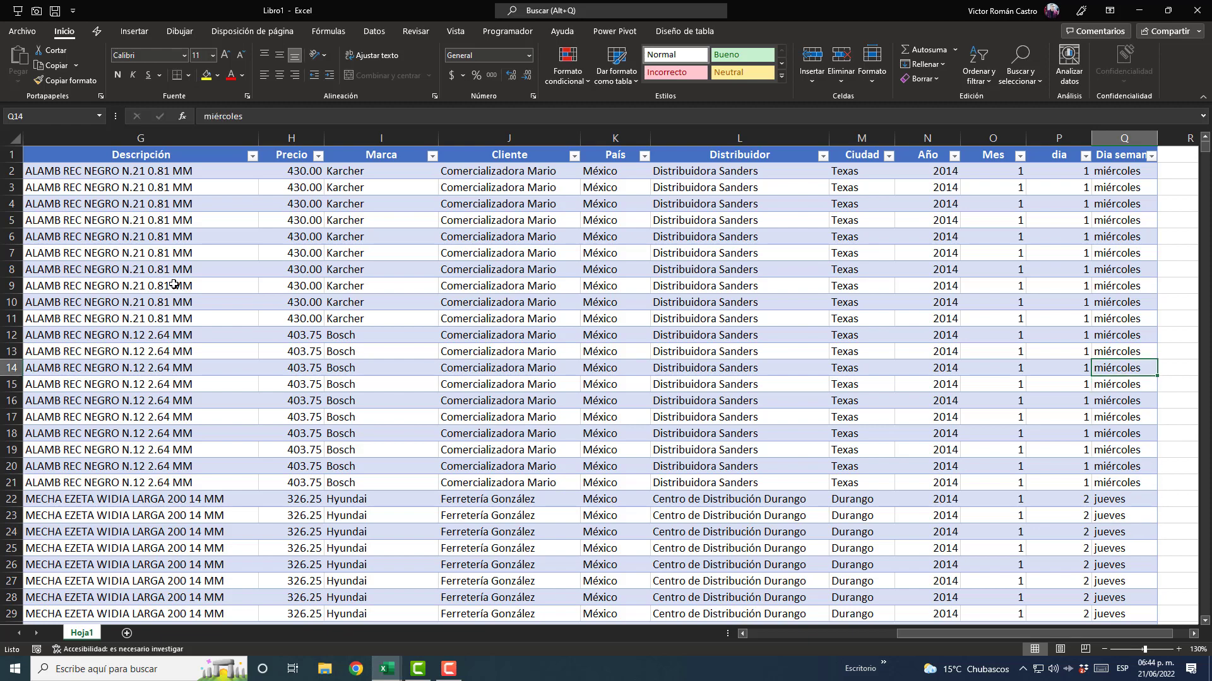
pyautogui.press('Up')
pyautogui.press('Up')
# Review the column headers back from Dia semana to OrdenID.
pyautogui.press('Left')
pyautogui.press('Left')
pyautogui.press('Left')
pyautogui.press('Left')
pyautogui.press('Left')
pyautogui.press('Left')
pyautogui.press('Left')
pyautogui.press('Left')
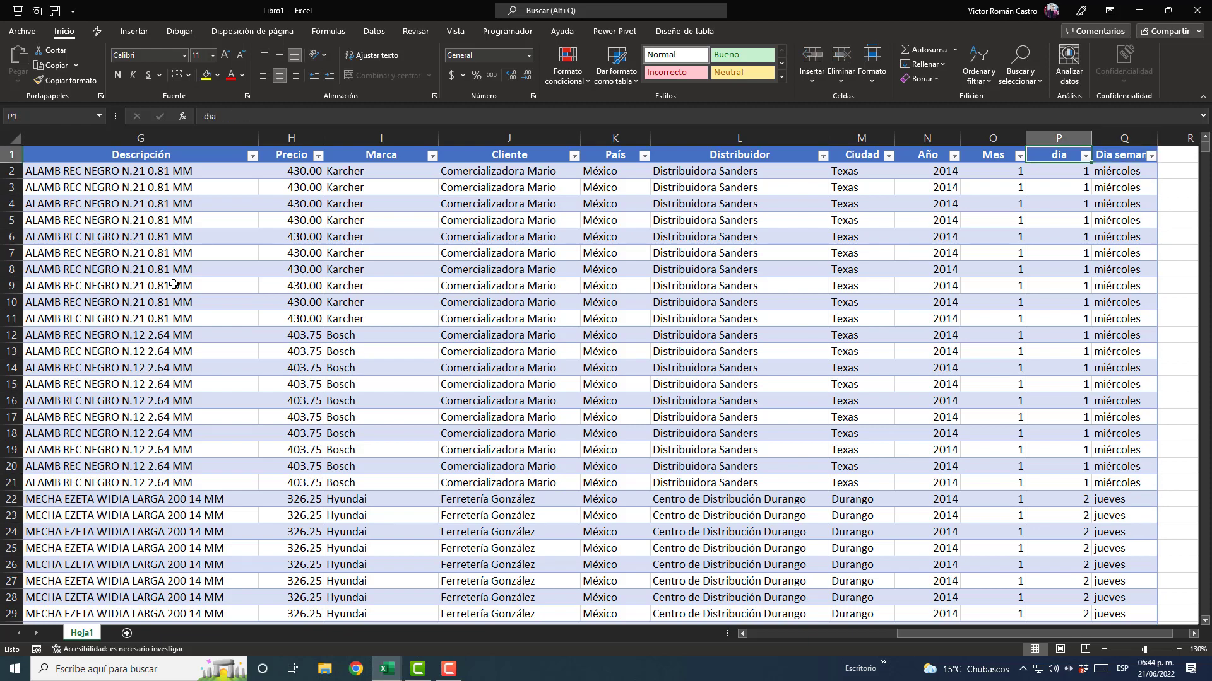
pyautogui.press('Left')
pyautogui.press('Left')
pyautogui.press('Left')
pyautogui.press('Left')
pyautogui.press('Left')
pyautogui.press('Left')
pyautogui.press('Left')
pyautogui.press('Left')
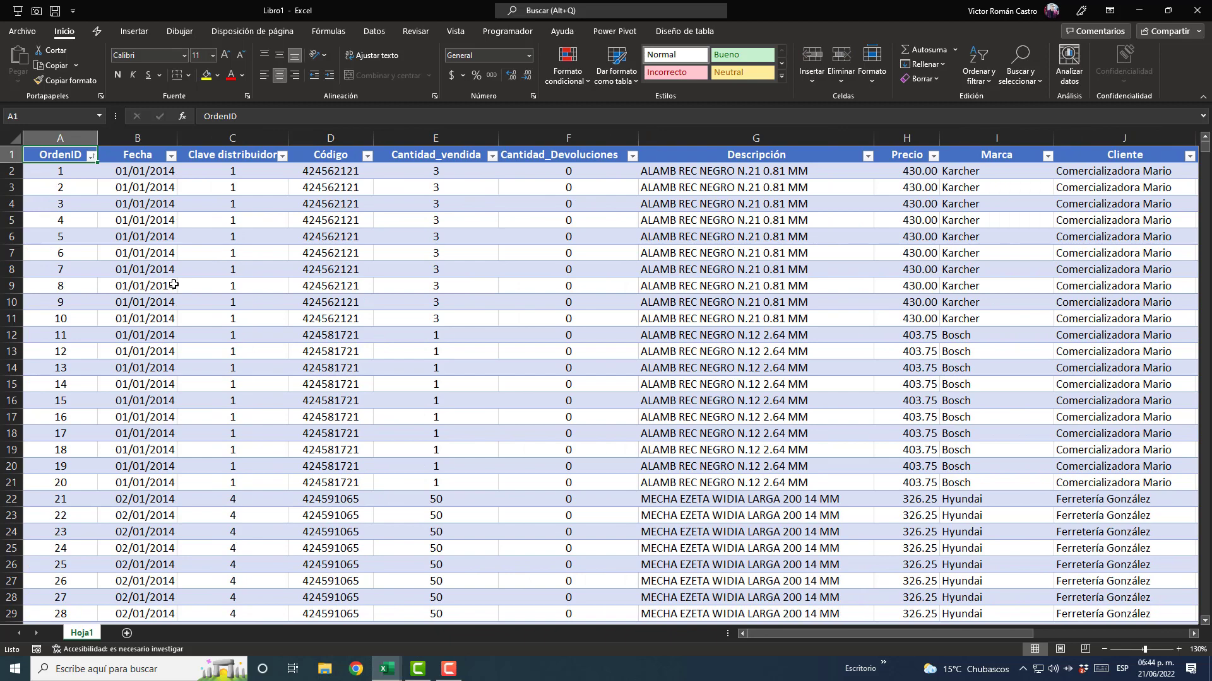
# Review the column headers forward from OrdenID to Ciudad.
pyautogui.press('Right')
pyautogui.press('Right')
pyautogui.press('Right')
pyautogui.press('Right')
pyautogui.press('Right')
pyautogui.press('Right')
pyautogui.press('Right')
pyautogui.press('Right')
pyautogui.press('Right')
pyautogui.press('Right')
pyautogui.press('Right')
pyautogui.press('Right')
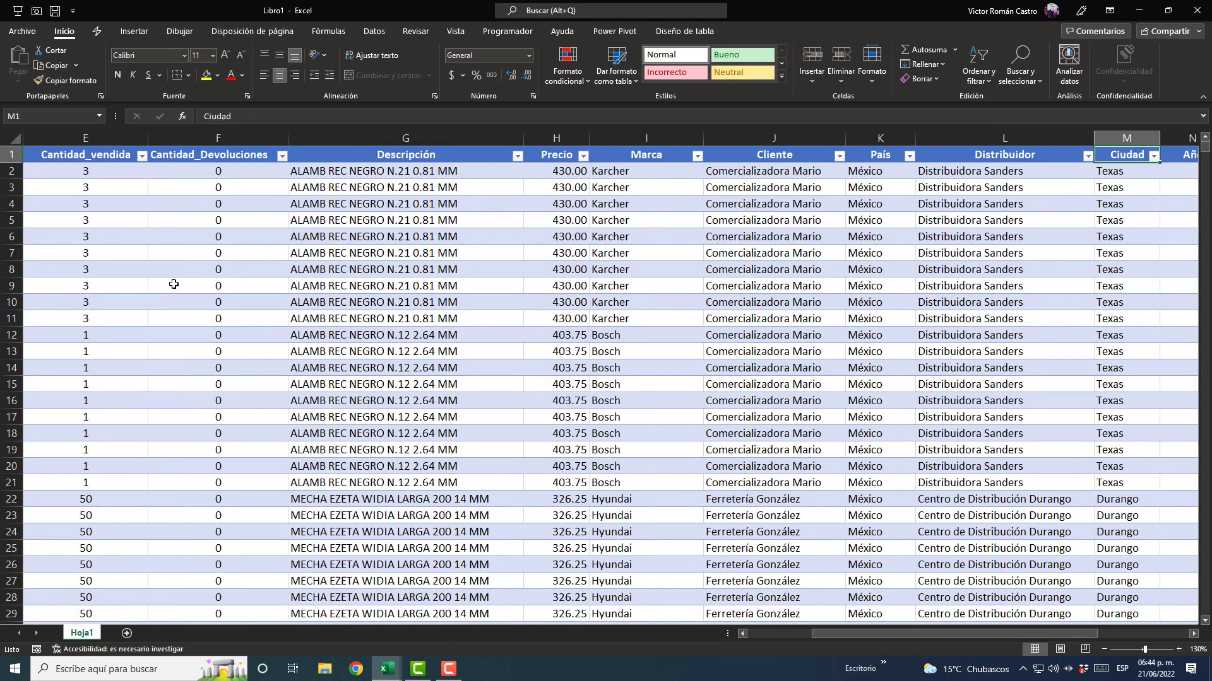
# Examine the date-part headers Año, Mes, dia and Dia semana, ending on Dia semana.
pyautogui.press('Right')
pyautogui.press('Right')
pyautogui.press('Right')
pyautogui.press('Right')
pyautogui.press('Left')
pyautogui.press('Left')
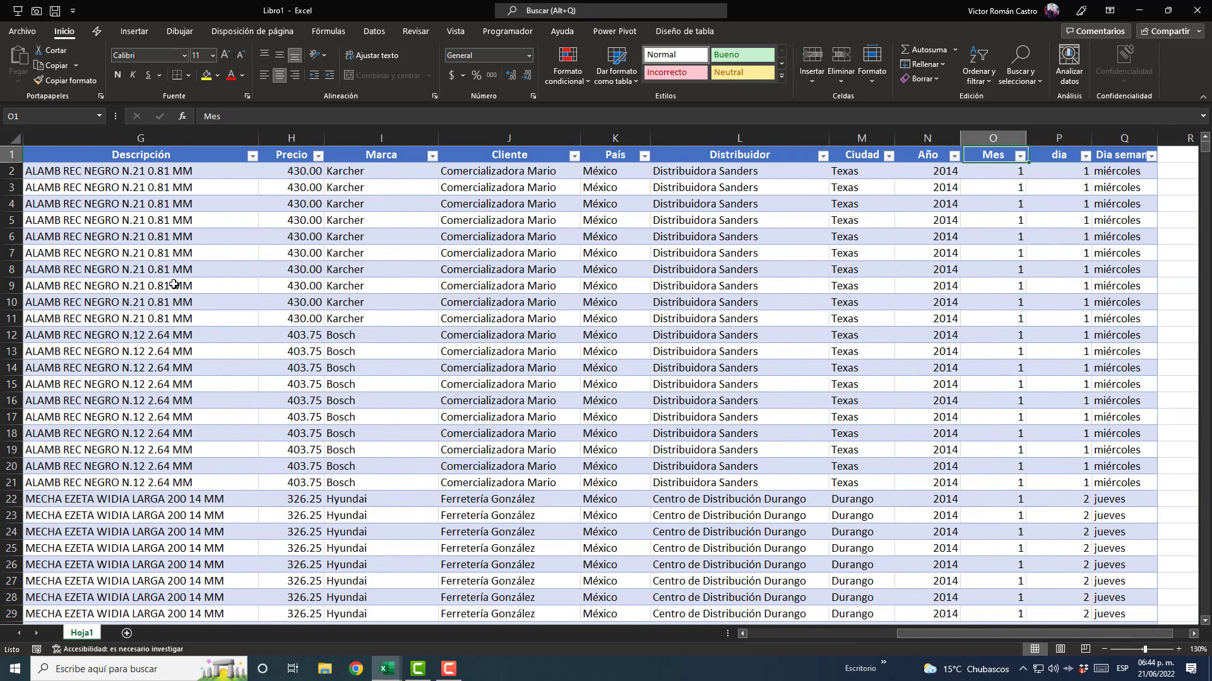
pyautogui.press('Left')
pyautogui.press('Left')
pyautogui.press('Right')
pyautogui.press('Right')
pyautogui.press('Right')
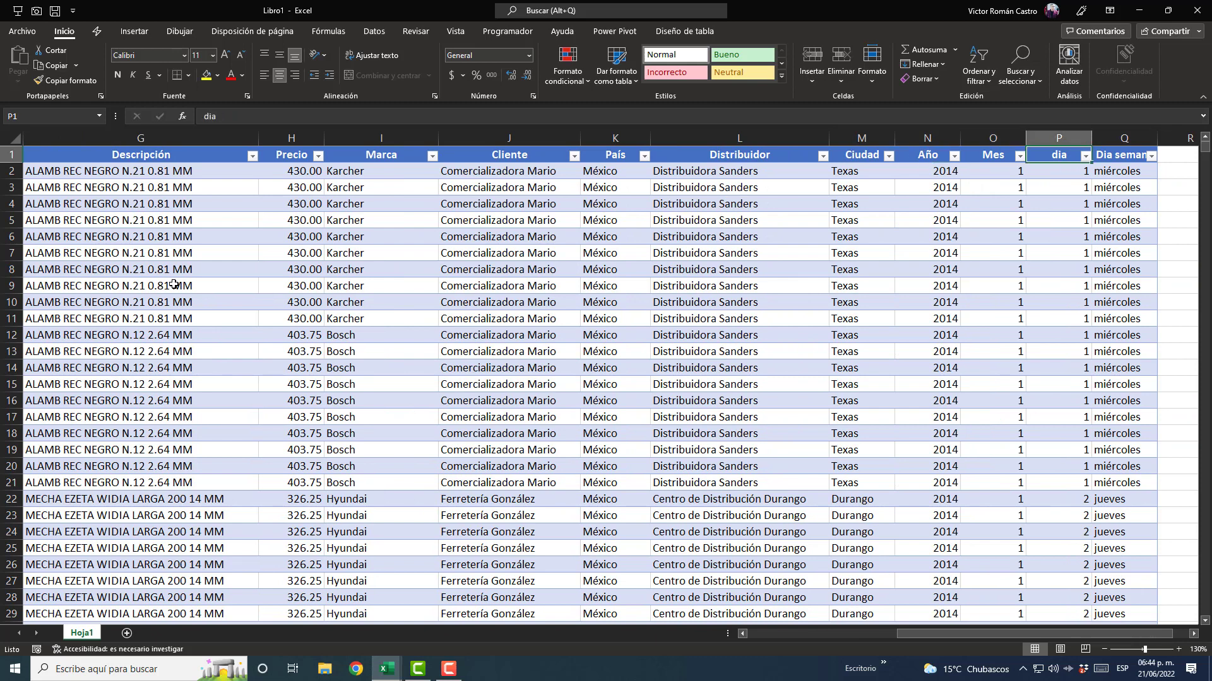
pyautogui.press('Right')
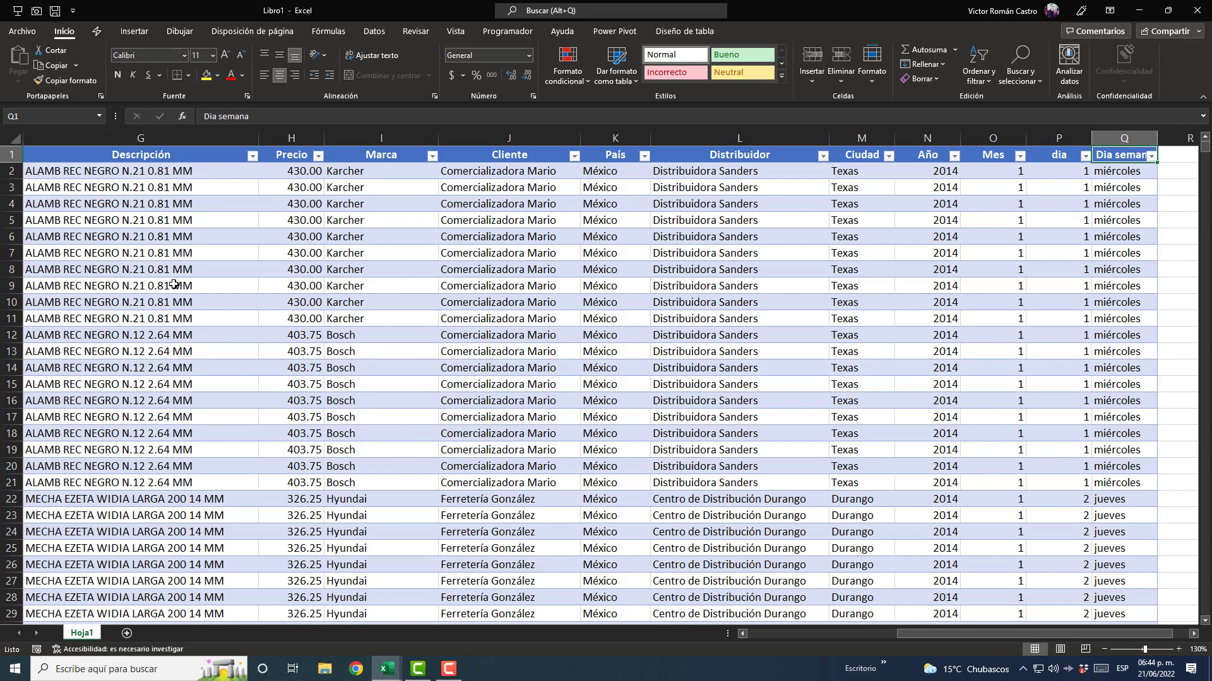
# Review the headers back from Dia semana to Marca, then the first Marca and Cliente records.
pyautogui.press('Left')
pyautogui.press('Left')
pyautogui.press('Left')
pyautogui.press('Left')
pyautogui.press('Left')
pyautogui.press('Left')
pyautogui.press('Left')
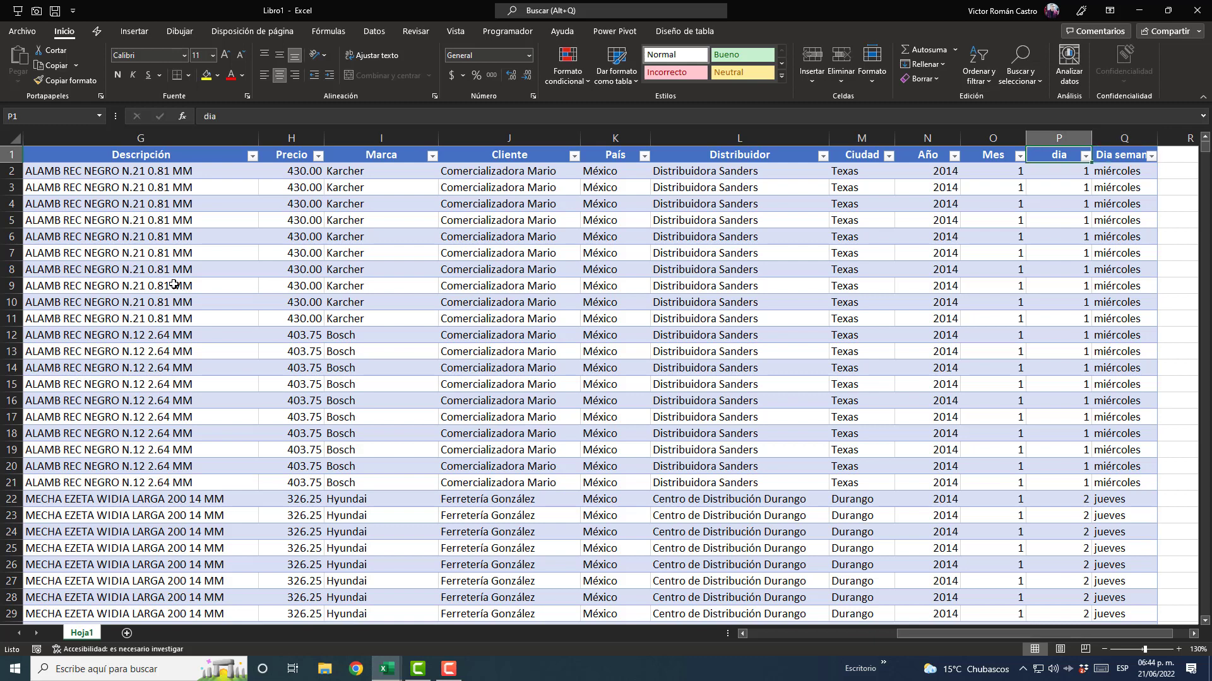
pyautogui.press('Down')
pyautogui.press('Down')
pyautogui.press('Left')
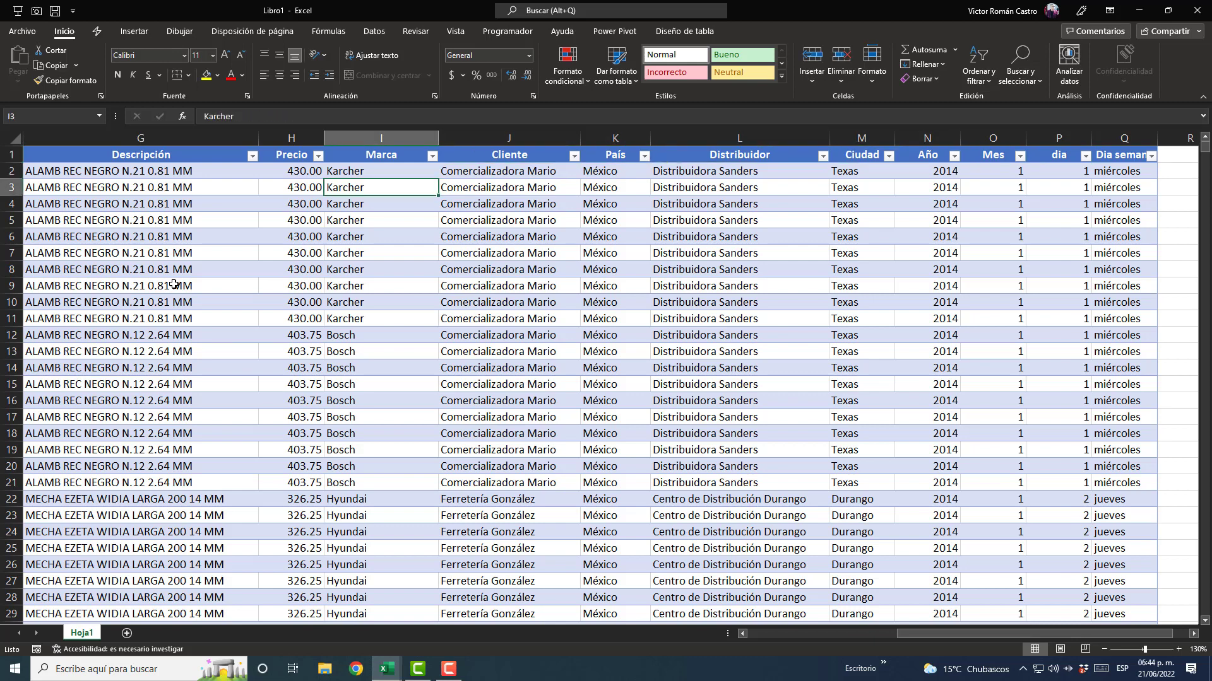
pyautogui.press('Left')
pyautogui.press('Right')
pyautogui.press('Right')
pyautogui.press('Up')
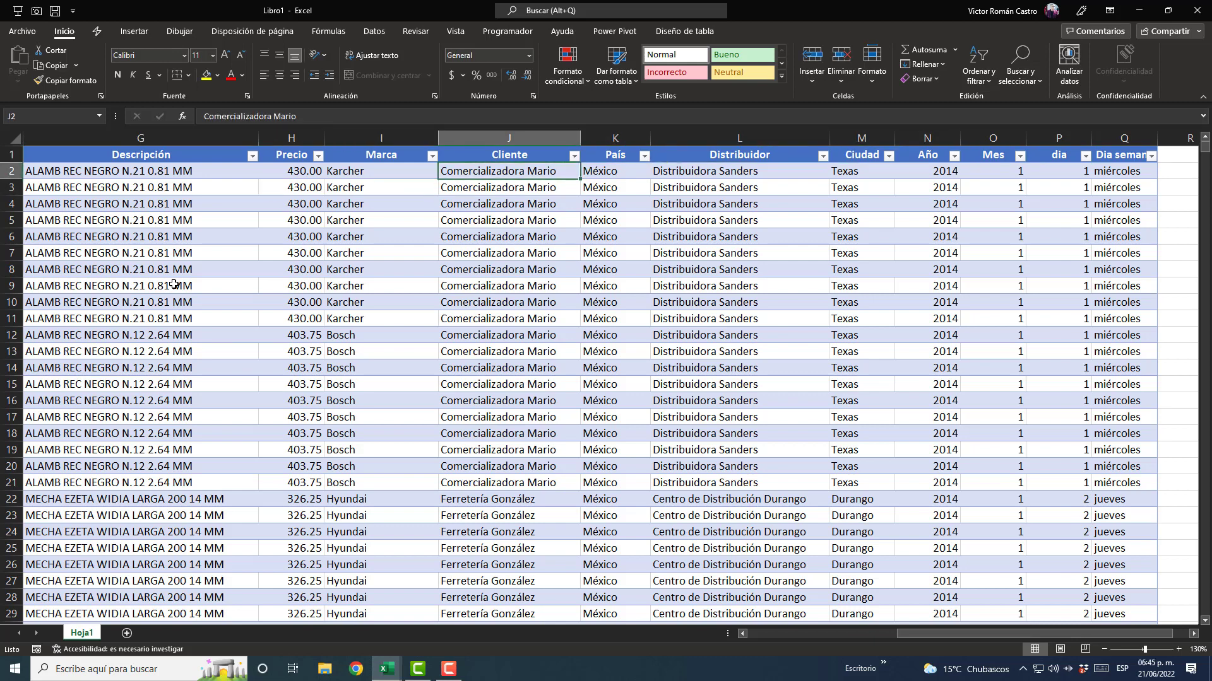
# Inspect the repeated Cliente entries down past row 14 and back up to row 12.
pyautogui.press('Down')
pyautogui.press('Down')
pyautogui.press('Down')
pyautogui.press('Down')
pyautogui.press('Down')
pyautogui.press('Down')
pyautogui.press('Down')
pyautogui.press('Down')
pyautogui.press('Down')
pyautogui.press('Down')
pyautogui.press('Down')
pyautogui.press('Down')
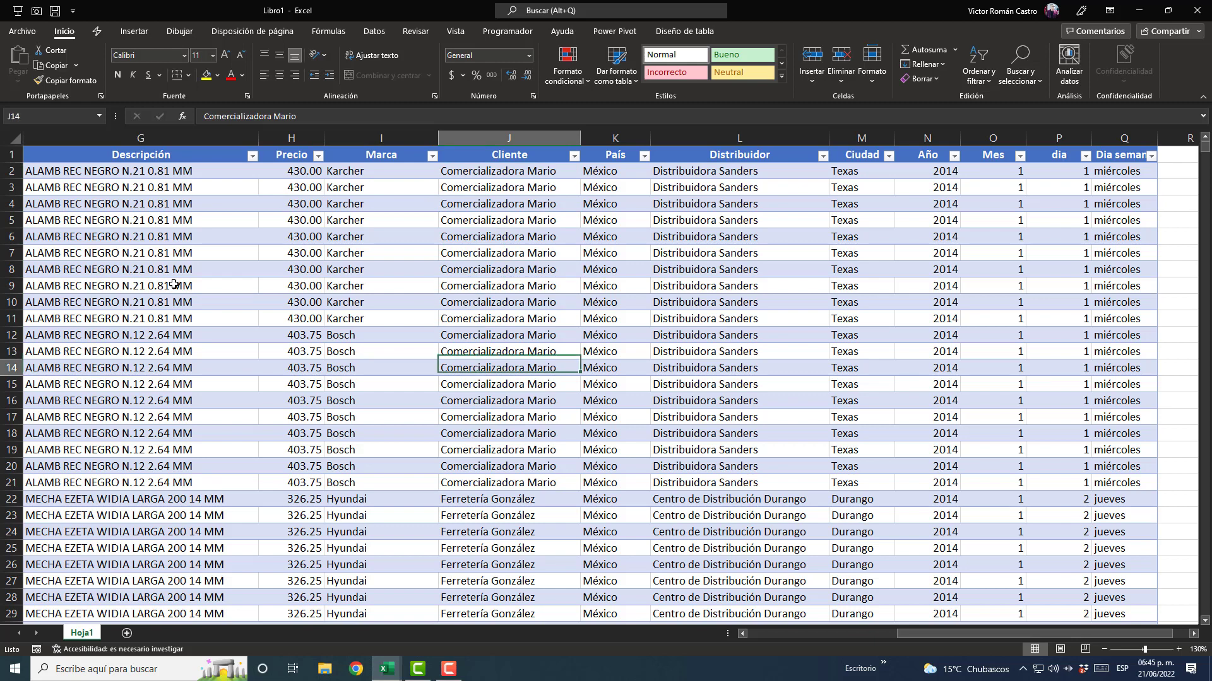
pyautogui.press('Down')
pyautogui.press('Down')
pyautogui.press('Up')
pyautogui.press('Up')
pyautogui.press('Up')
pyautogui.press('Up')
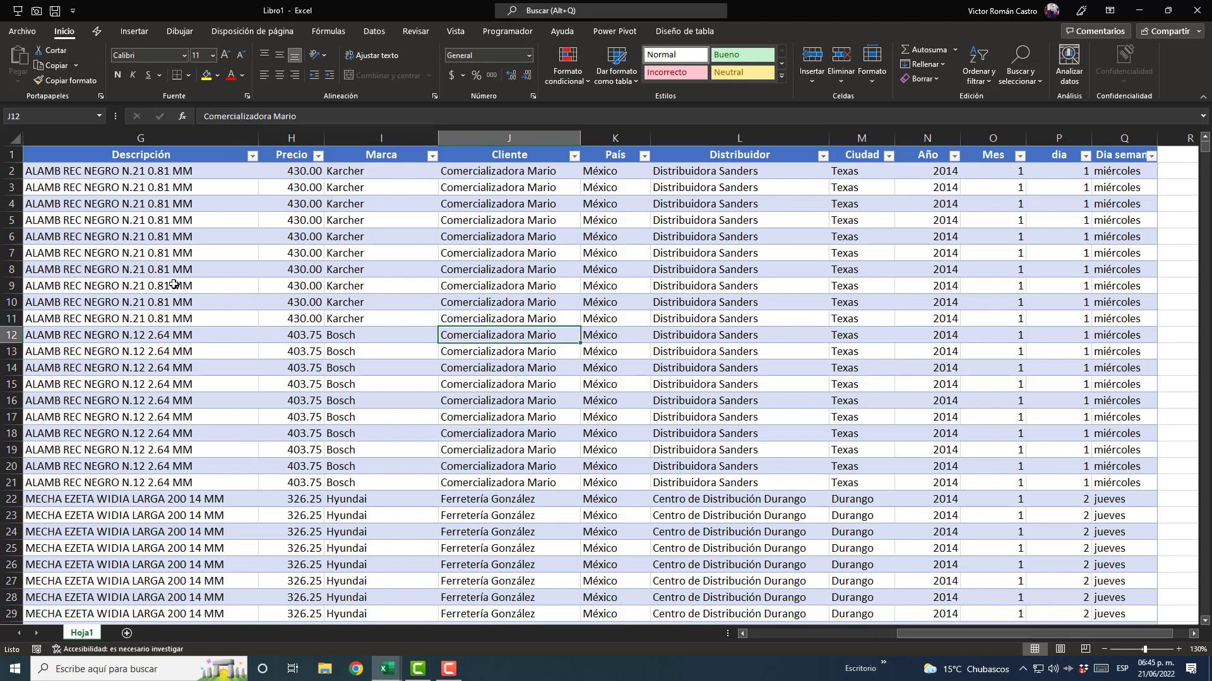
# Inspect the repeated País entries down to row 26 and check the column's filter list.
pyautogui.press('Right')
pyautogui.press('Up')
pyautogui.press('Down')
pyautogui.press('Down')
pyautogui.press('Down')
pyautogui.press('Down')
pyautogui.press('Down')
pyautogui.press('Down')
pyautogui.press('Down')
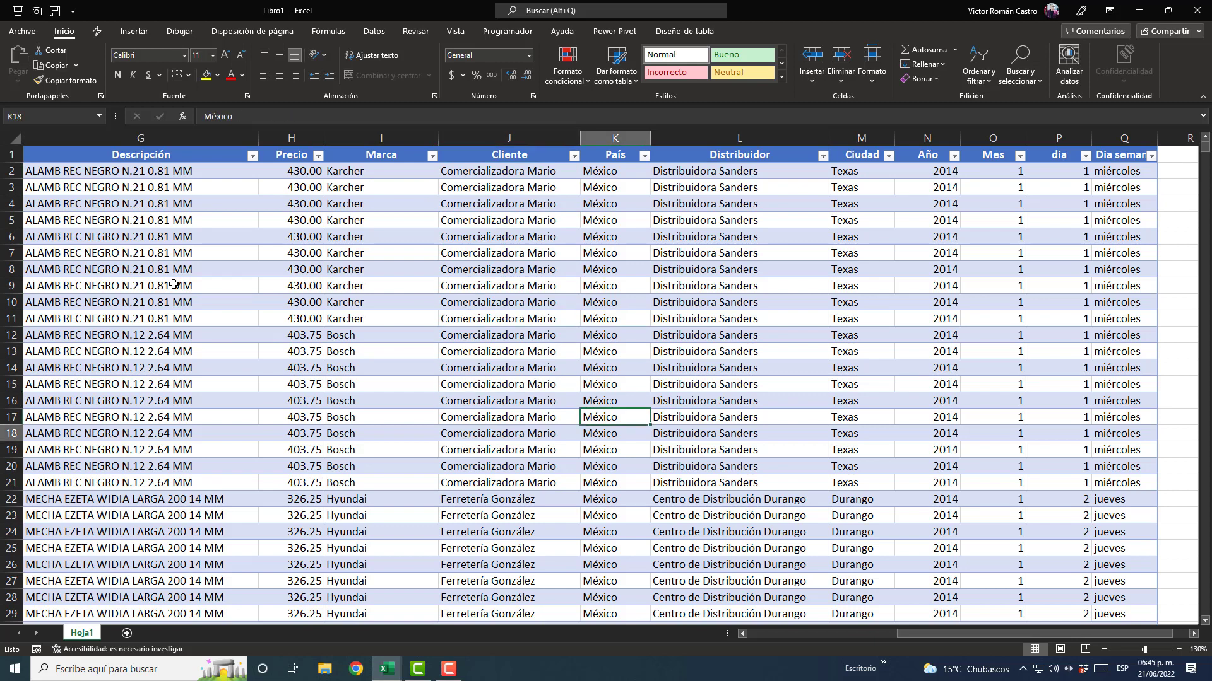
pyautogui.press('Down')
pyautogui.press('Down')
pyautogui.press('Down')
pyautogui.press('Down')
pyautogui.press('Down')
pyautogui.press('Down')
pyautogui.press('Down')
pyautogui.press('Down')
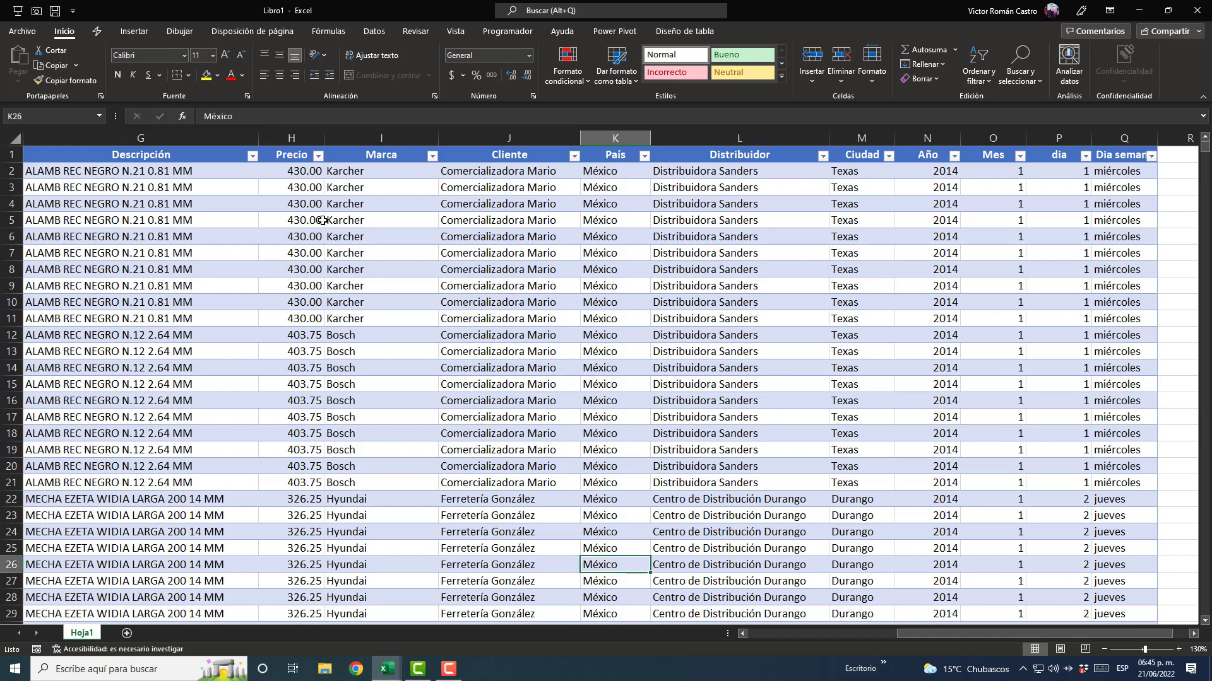
pyautogui.click(644, 156)
pyautogui.click(668, 309)
# Inspect the repeated Descripción entries upward from row 26 to the first records.
pyautogui.press('Left')
pyautogui.press('Left')
pyautogui.press('Left')
pyautogui.press('Left')
pyautogui.press('Left')
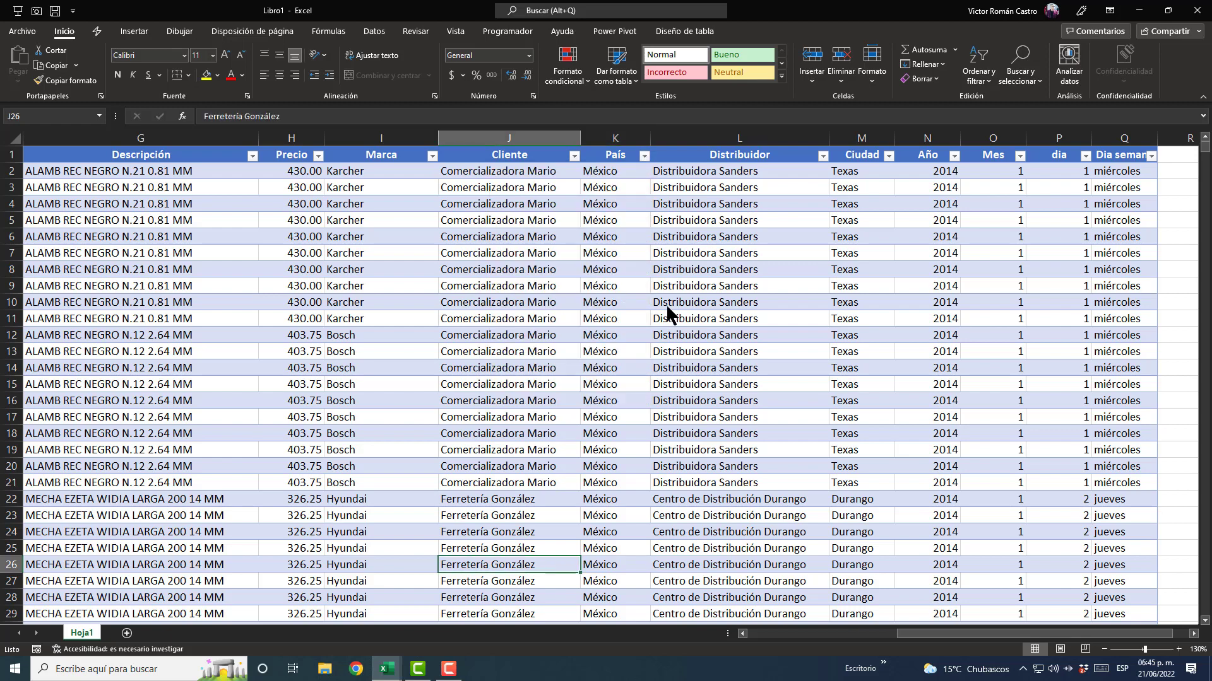
pyautogui.press('Right')
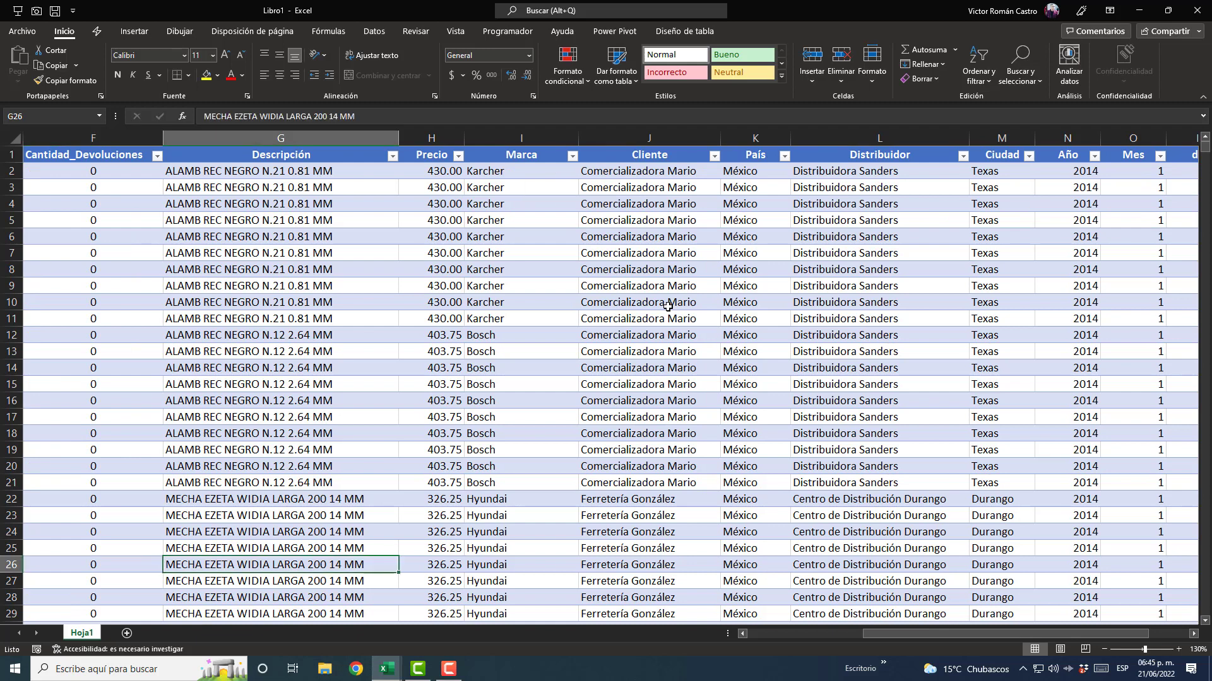
pyautogui.press('Right')
pyautogui.press('Up')
pyautogui.press('Left')
pyautogui.press('Up')
pyautogui.press('Up')
pyautogui.press('Up')
pyautogui.press('Up')
pyautogui.press('Up')
pyautogui.press('Up')
pyautogui.press('Up')
pyautogui.press('Up')
pyautogui.press('Up')
pyautogui.press('Up')
pyautogui.press('Up')
pyautogui.press('Up')
pyautogui.press('Up')
pyautogui.press('Up')
pyautogui.press('Up')
pyautogui.press('Up')
pyautogui.press('Up')
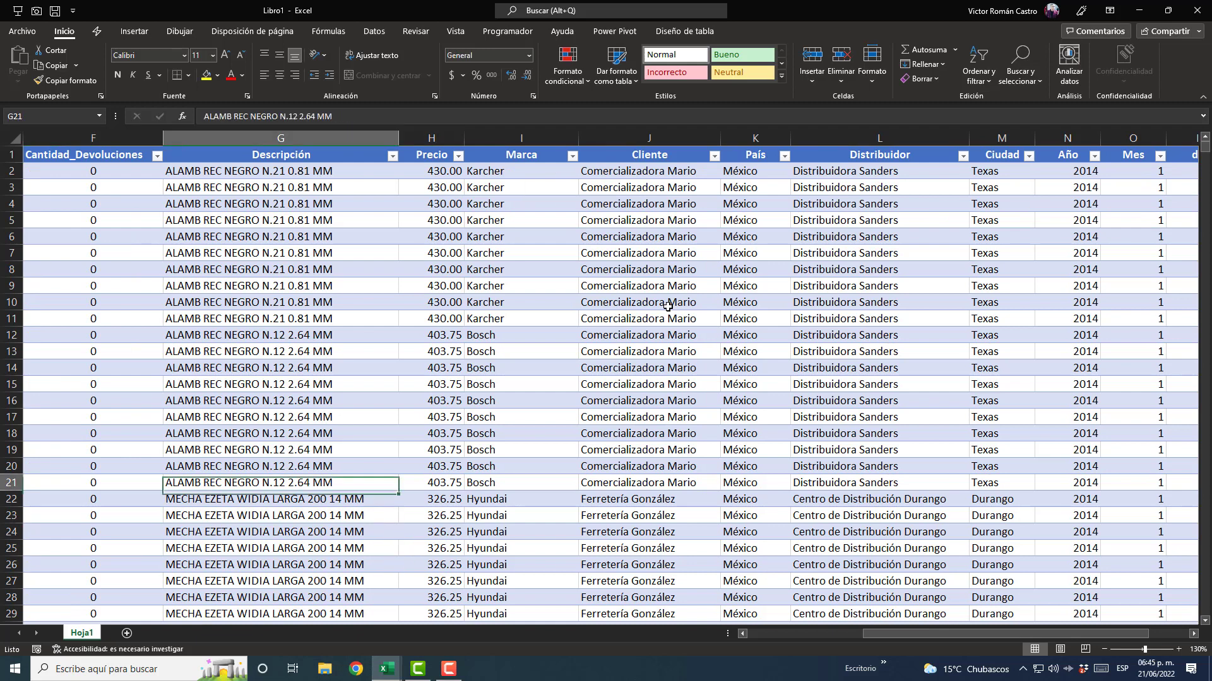
pyautogui.press('Up')
pyautogui.press('Up')
pyautogui.press('Up')
pyautogui.press('Up')
pyautogui.press('Up')
pyautogui.press('Up')
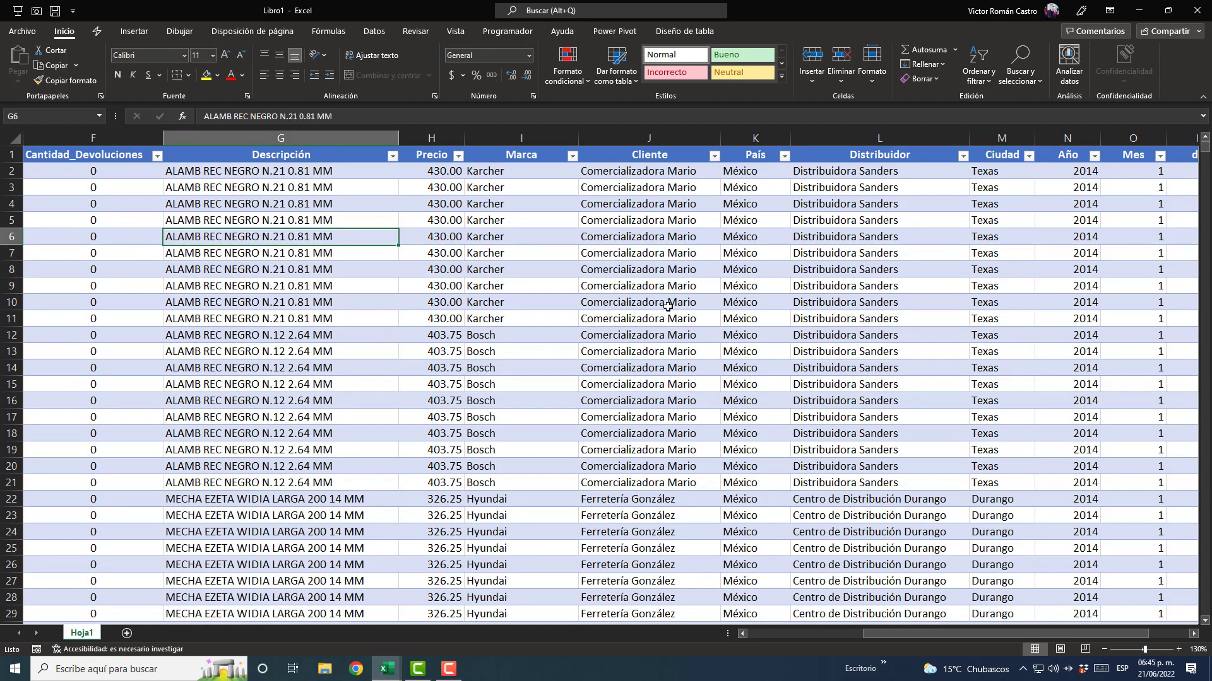
# Inspect the Precio column downward from row 2 to row 21.
pyautogui.press('Right')
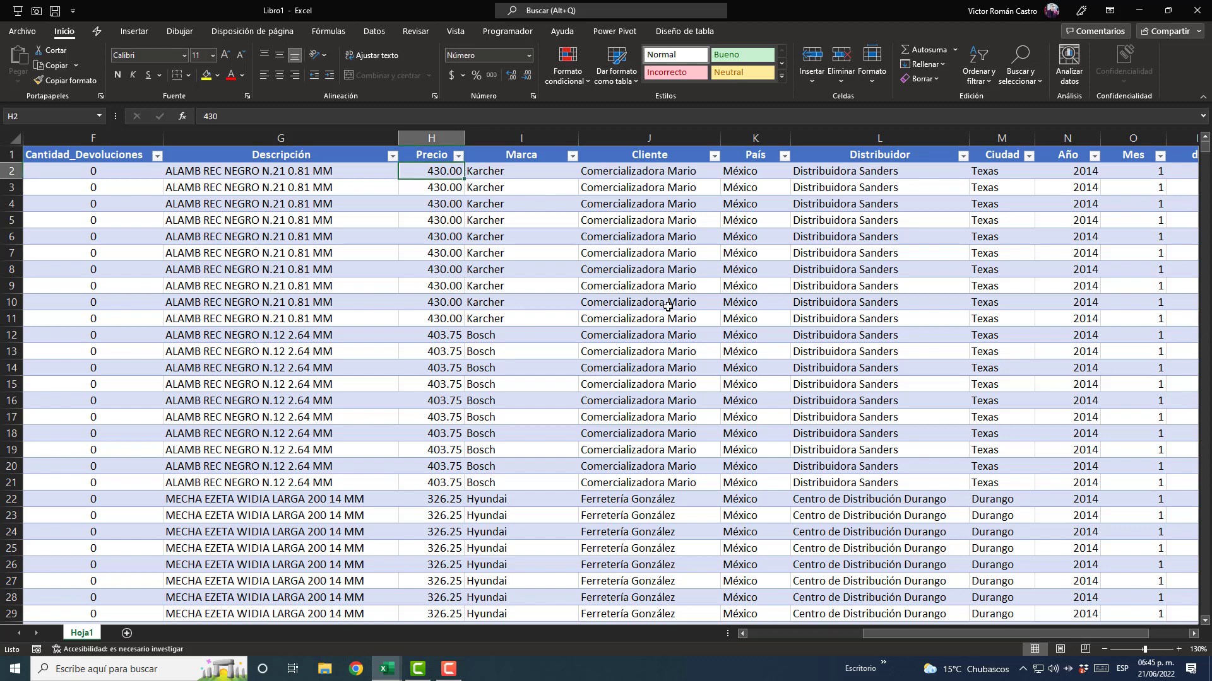
pyautogui.press('Down')
pyautogui.press('Down')
pyautogui.press('Down')
pyautogui.press('Down')
pyautogui.press('Down')
pyautogui.press('Down')
pyautogui.press('Down')
pyautogui.press('Down')
pyautogui.press('Down')
pyautogui.press('Down')
pyautogui.press('Down')
pyautogui.press('Down')
pyautogui.press('Down')
pyautogui.press('Down')
pyautogui.press('Down')
pyautogui.press('Down')
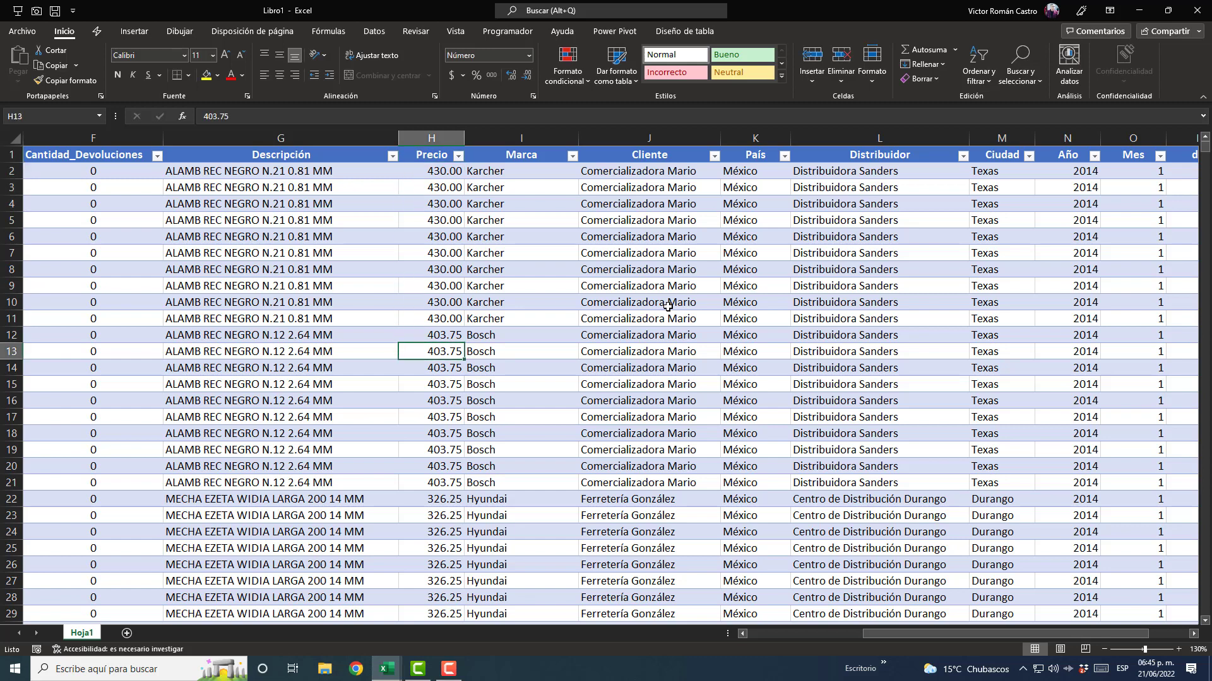
pyautogui.press('Down')
pyautogui.press('Down')
pyautogui.press('Down')
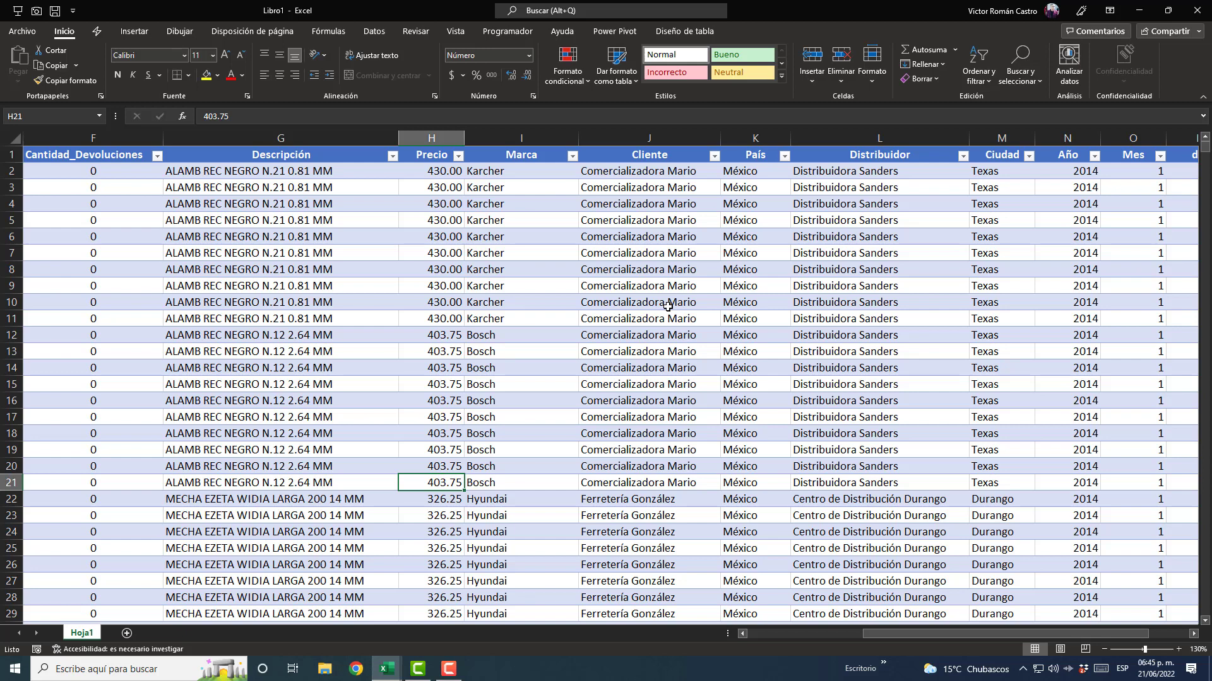
# Inspect the Precio column upward from row 21 to its header.
pyautogui.press('Up')
pyautogui.press('Up')
pyautogui.press('Up')
pyautogui.press('Up')
pyautogui.press('Up')
pyautogui.press('Up')
pyautogui.press('Up')
pyautogui.press('Up')
pyautogui.press('Up')
pyautogui.press('Up')
pyautogui.press('Up')
pyautogui.press('Up')
pyautogui.press('Up')
pyautogui.press('Up')
pyautogui.press('Up')
pyautogui.press('Up')
pyautogui.press('Up')
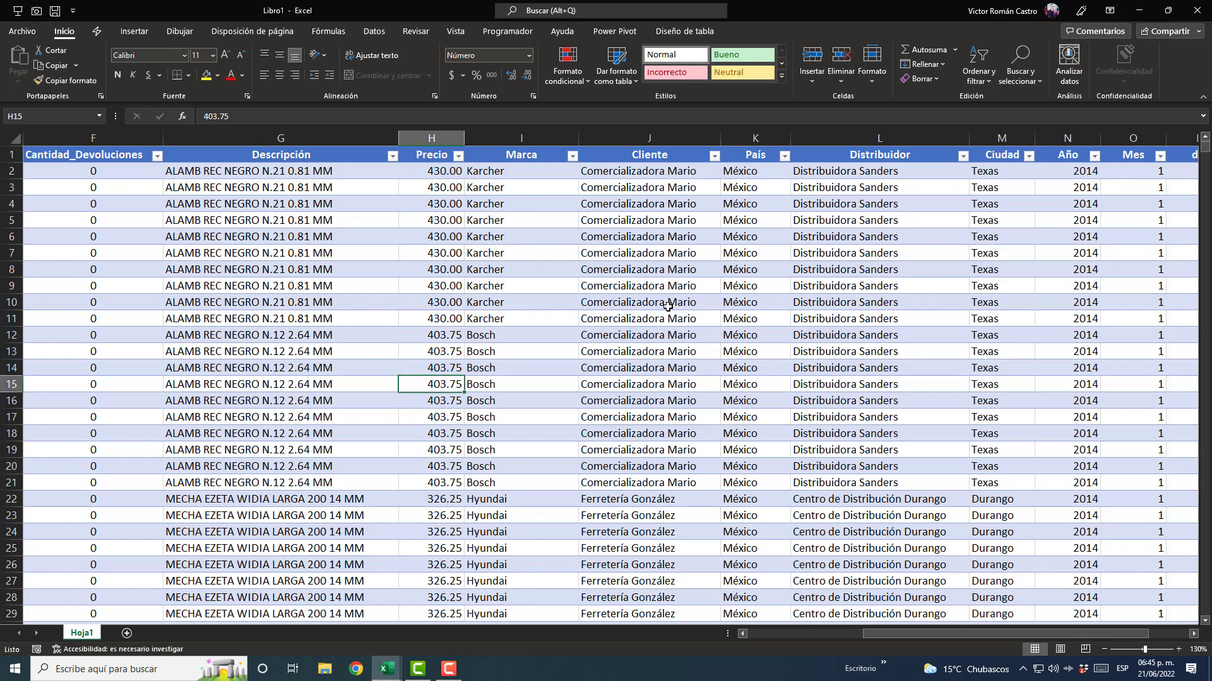
pyautogui.press('Up')
pyautogui.press('Up')
pyautogui.press('Up')
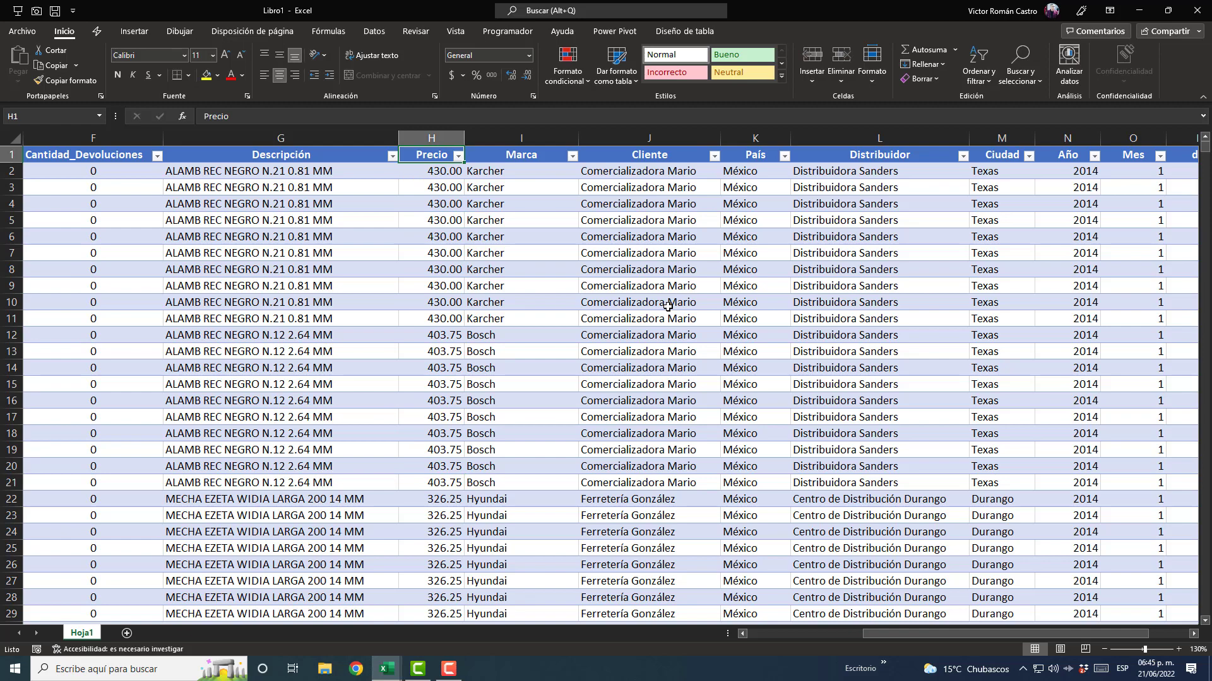
# Review the column headers forward from Precio to Dia semana.
pyautogui.press('Right')
pyautogui.press('Right')
pyautogui.press('Right')
pyautogui.press('Right')
pyautogui.press('Right')
pyautogui.press('Right')
pyautogui.press('Right')
pyautogui.press('Right')
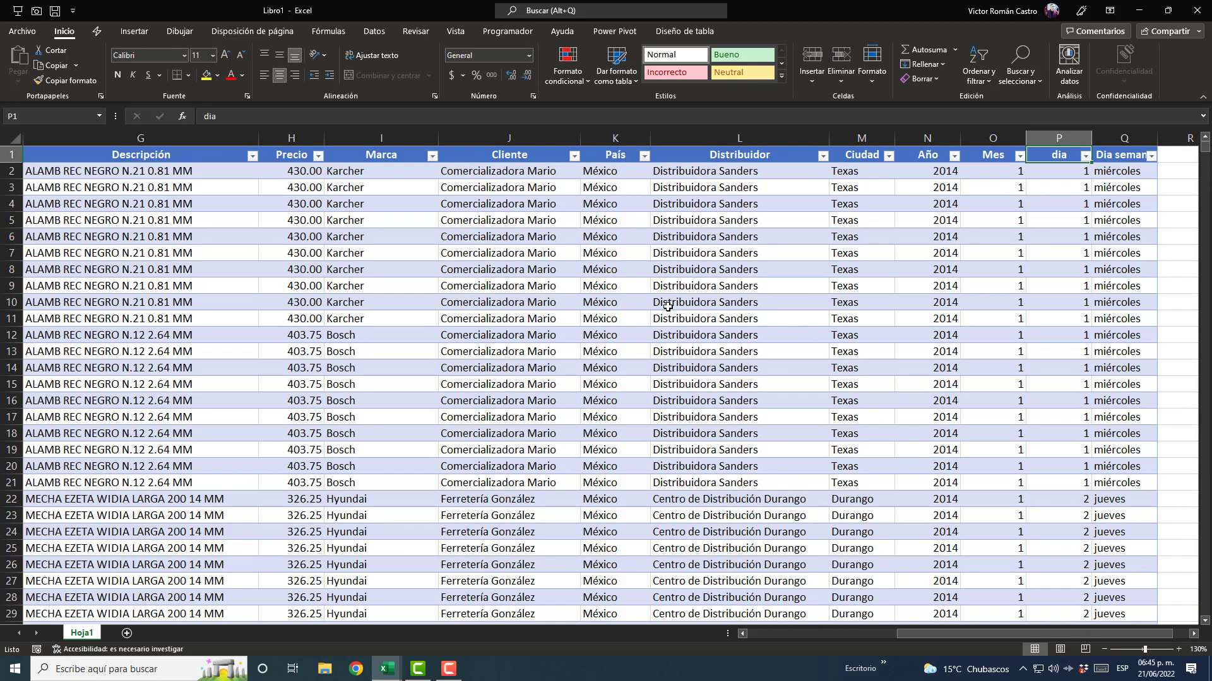
pyautogui.press('Right')
# Review all column headers back from Dia semana to OrdenID.
pyautogui.press('Left')
pyautogui.press('Left')
pyautogui.press('Left')
pyautogui.press('Left')
pyautogui.press('Left')
pyautogui.press('Left')
pyautogui.press('Left')
pyautogui.press('Left')
pyautogui.press('Left')
pyautogui.press('Left')
pyautogui.press('Left')
pyautogui.press('Left')
pyautogui.press('Left')
pyautogui.press('Left')
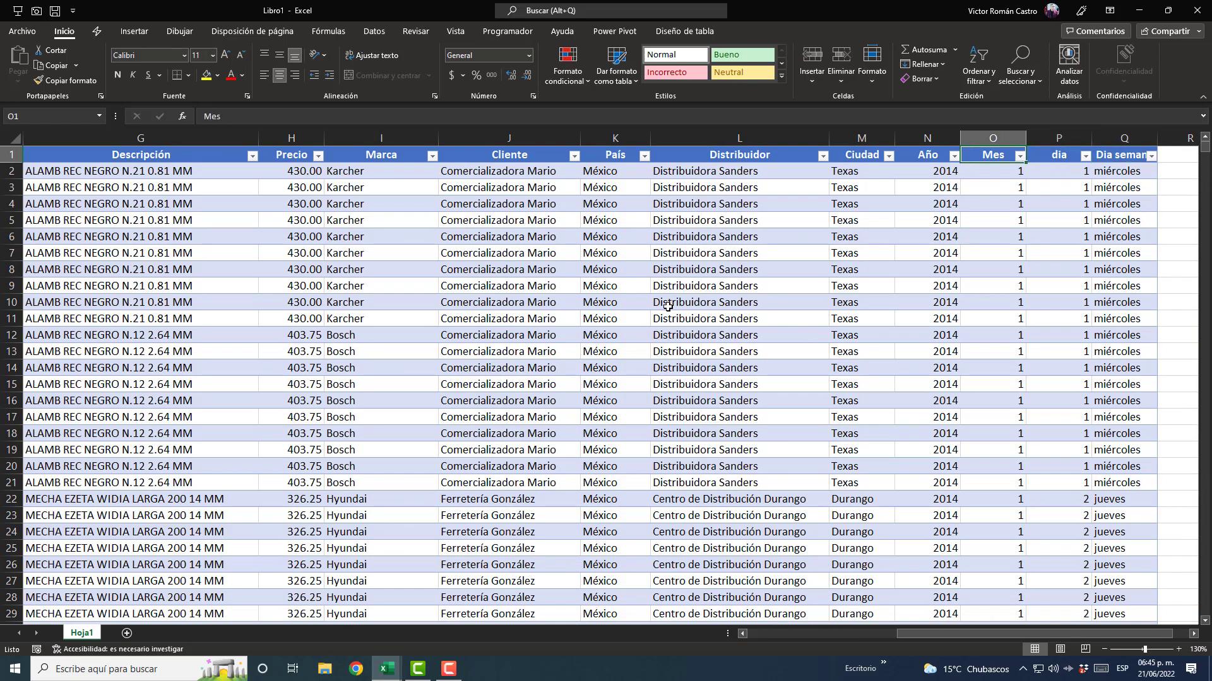
pyautogui.press('Left')
pyautogui.press('Left')
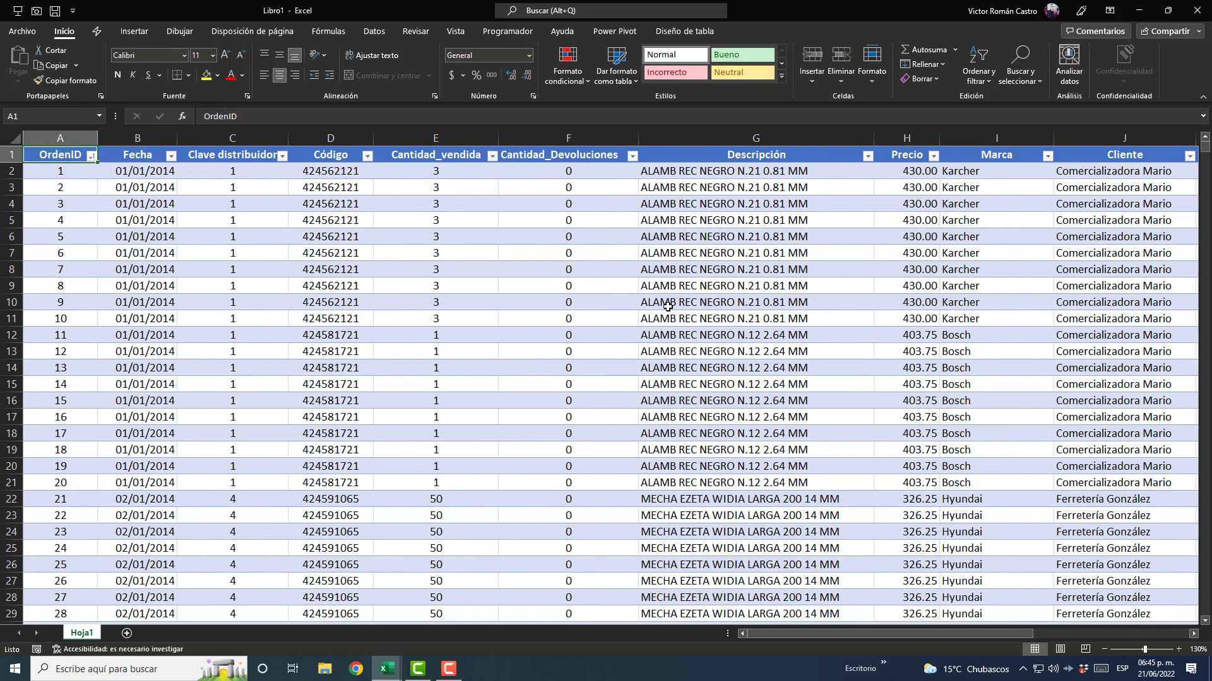
# Compare the PRINCIPAL sheet of Registro de Ventas DAX.xlsx with the flat table in Libro1, ending on the PRINCIPAL sheet.
pyautogui.click(1139, 13)
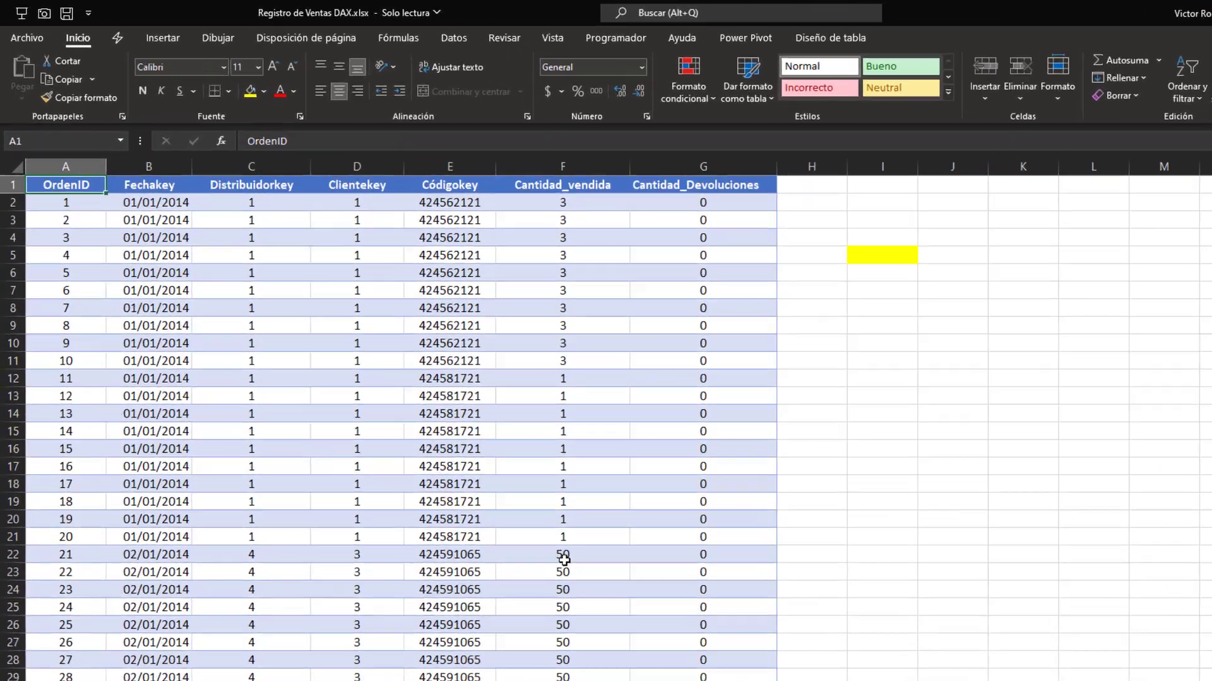
pyautogui.click(442, 448)
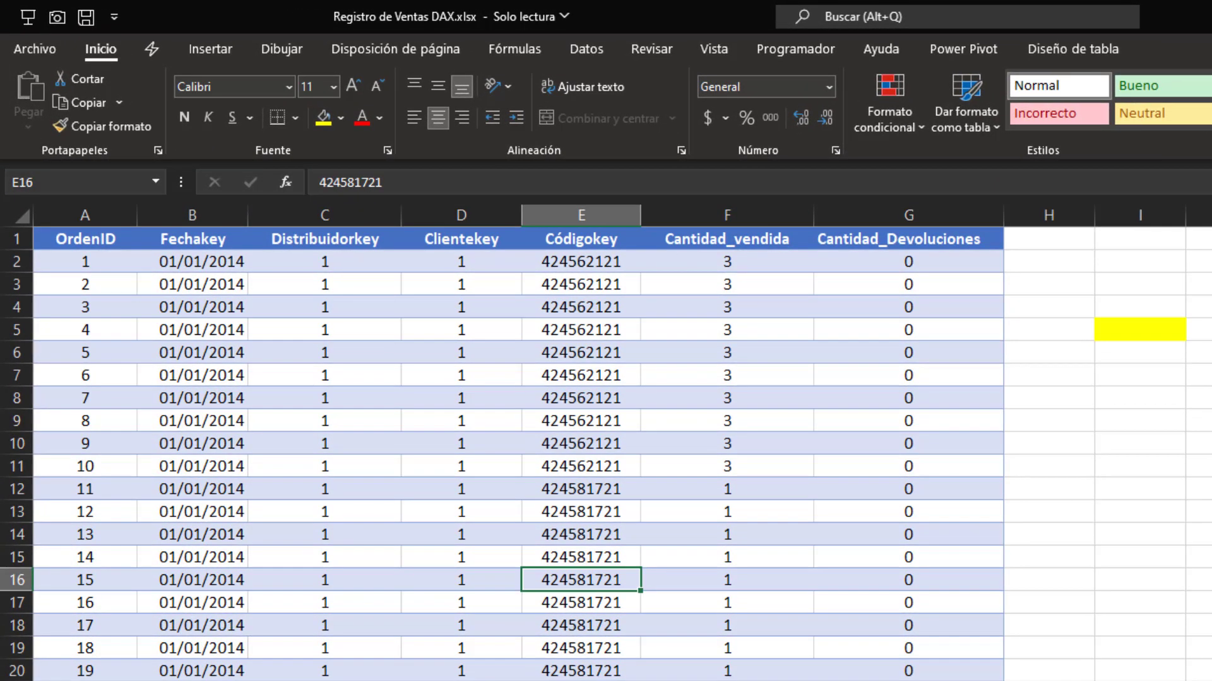
pyautogui.hotkey('alt', 'Tab')
pyautogui.hotkey('alt', 'Tab')
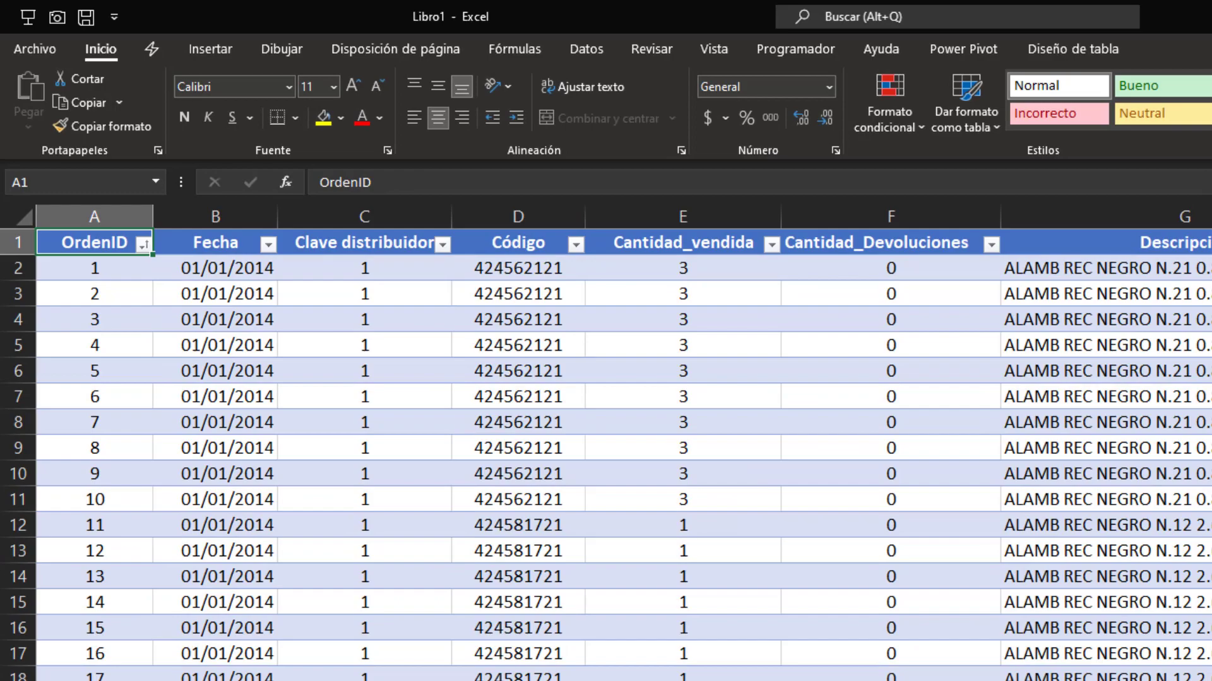
pyautogui.moveTo(809, 633)
pyautogui.mouseDown()
pyautogui.moveTo(965, 633)
pyautogui.moveTo(806, 634)
pyautogui.mouseUp()
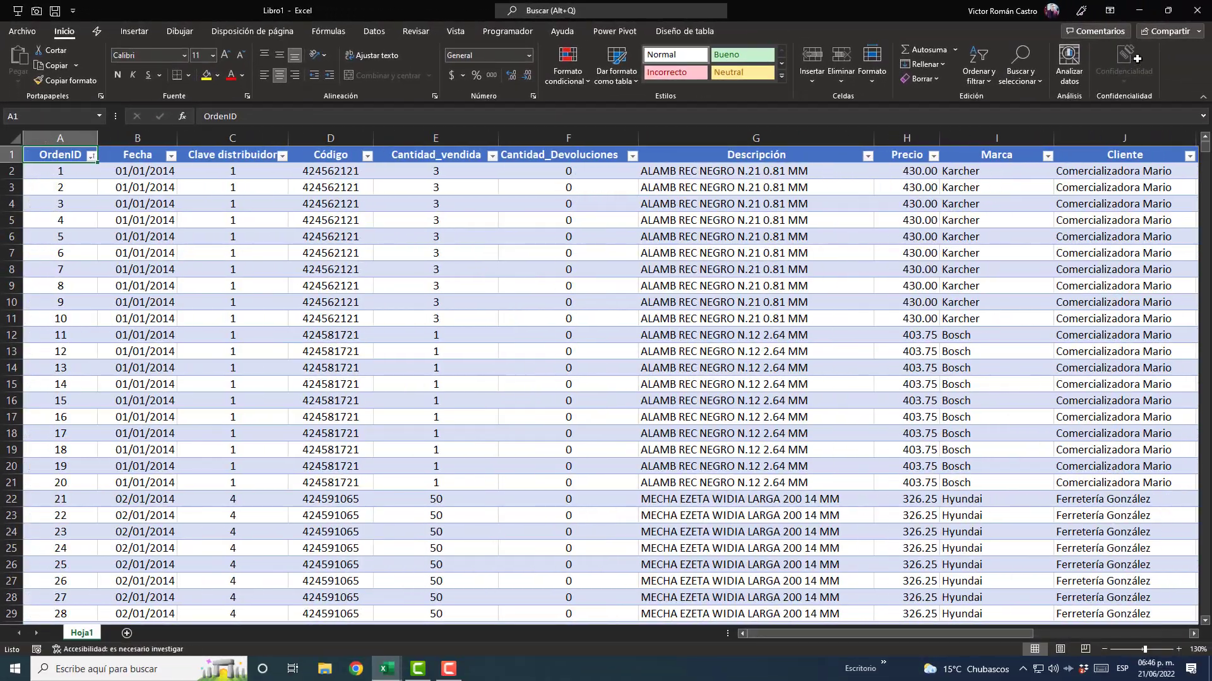
pyautogui.click(1139, 10)
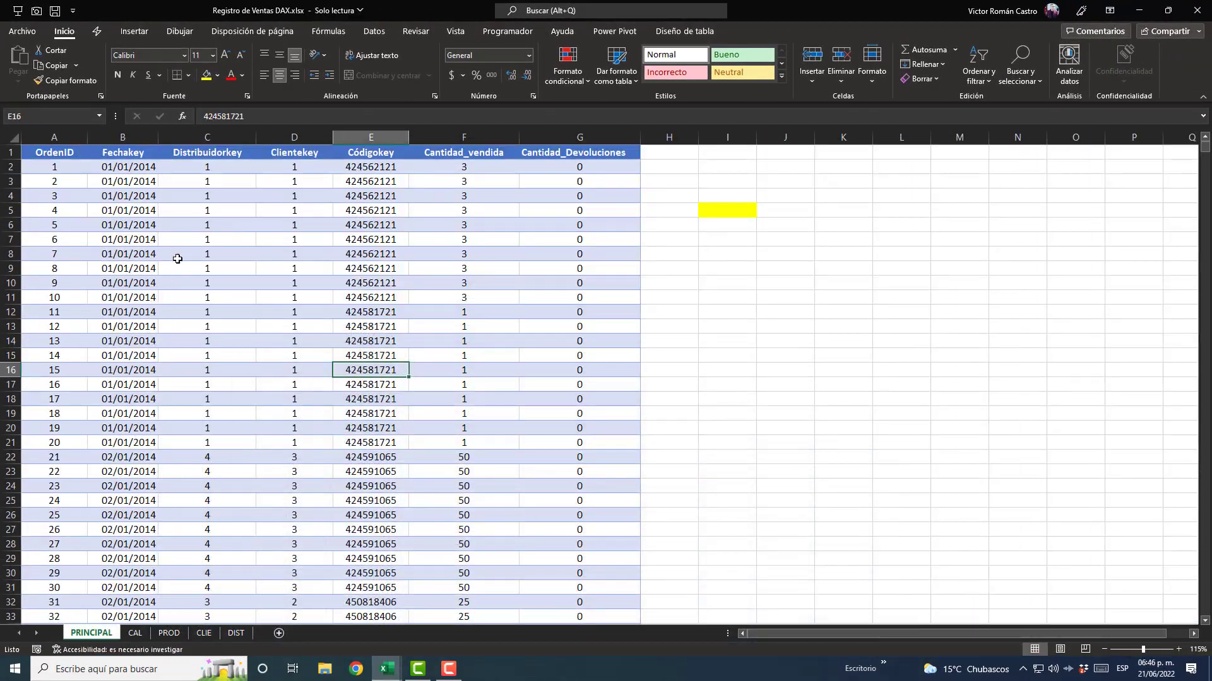
# Examine the first OrdenID, Fechakey and Distribuidorkey records on the PRINCIPAL sheet, ending on the OrdenID header.
pyautogui.click(142, 173)
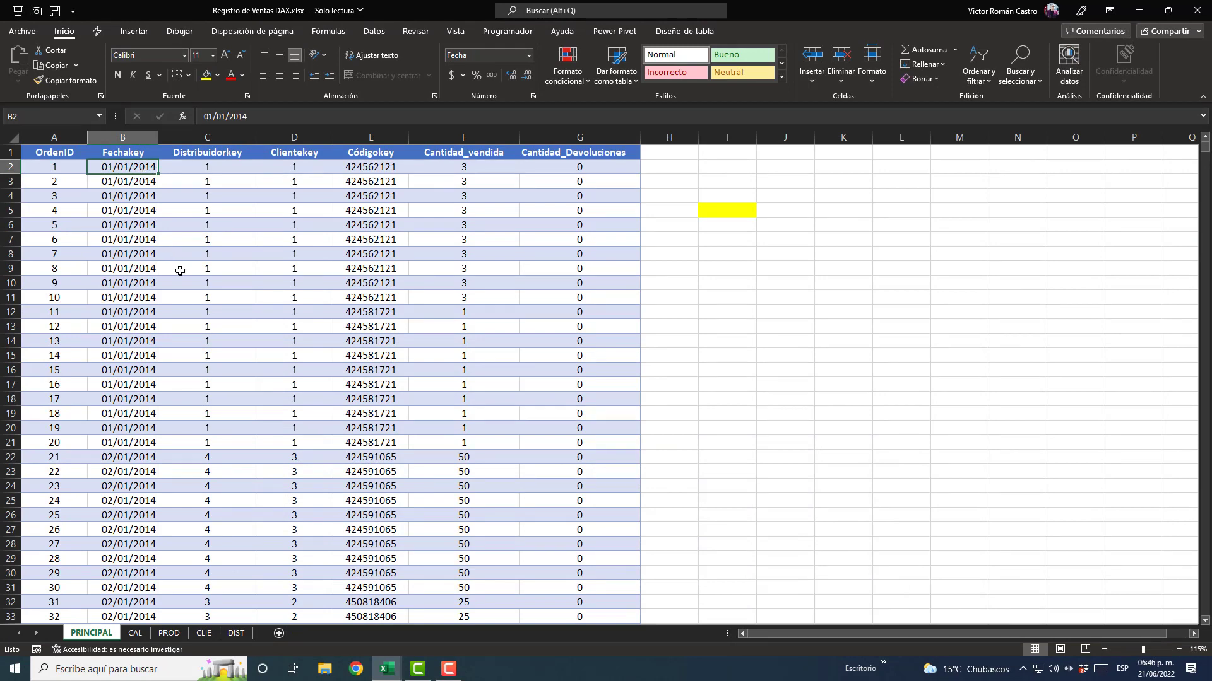
pyautogui.keyDown('ctrl'); pyautogui.scroll(1, 180, 271); pyautogui.keyUp('ctrl')
pyautogui.moveTo(252, 269); pyautogui.dragTo(59, 286)
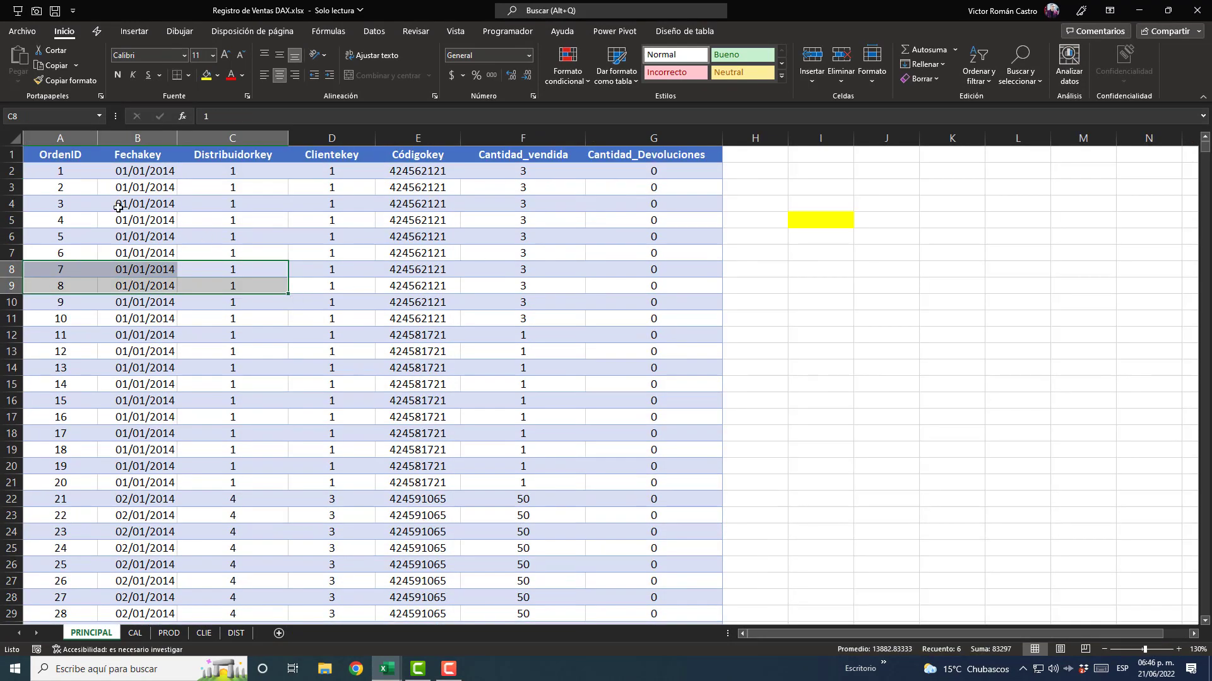
pyautogui.click(118, 207)
pyautogui.click(87, 181)
pyautogui.click(83, 159)
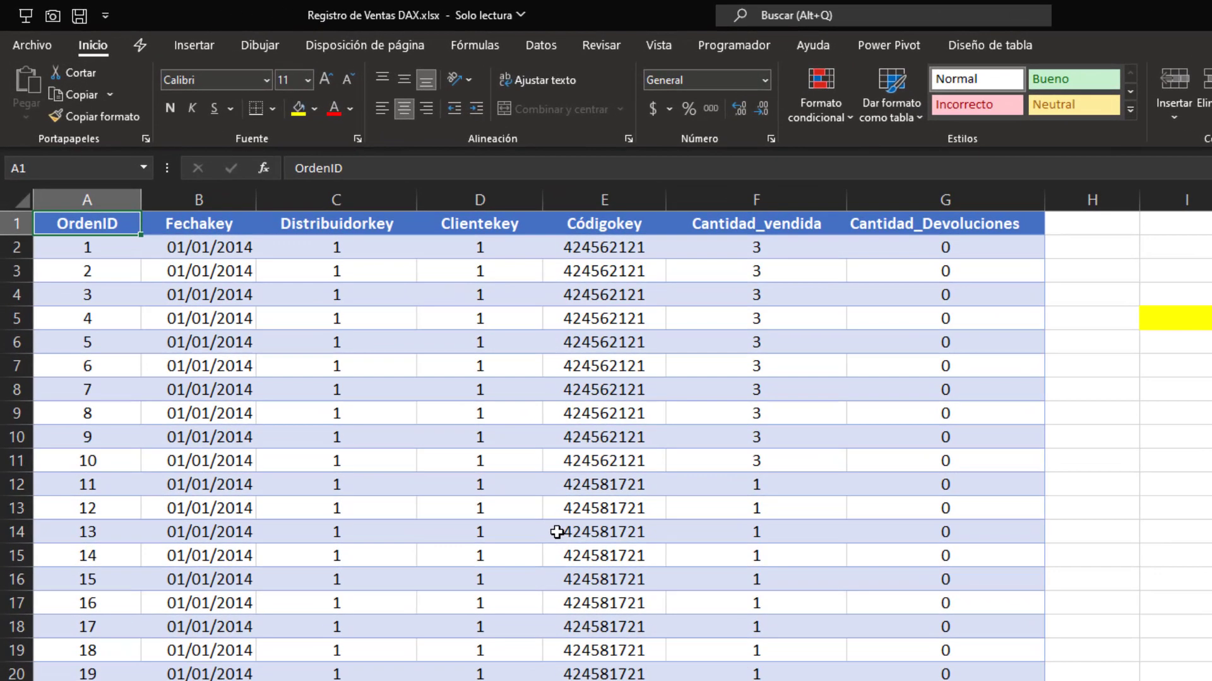
# Examine the first OrdenID records on the PRINCIPAL sheet, ending on the OrdenID header.
pyautogui.press('Down')
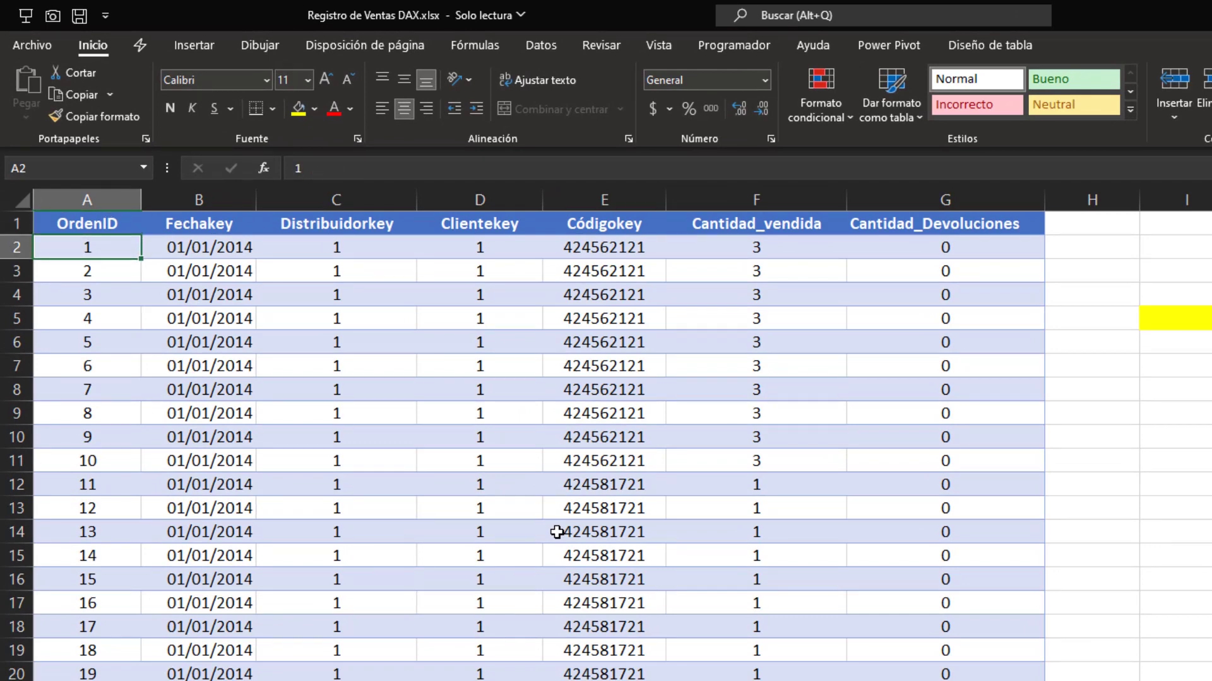
pyautogui.press('Down')
pyautogui.press('Down')
pyautogui.press('Down')
pyautogui.press('Down')
pyautogui.press('Down')
pyautogui.press('Down')
pyautogui.press('Up')
pyautogui.press('Up')
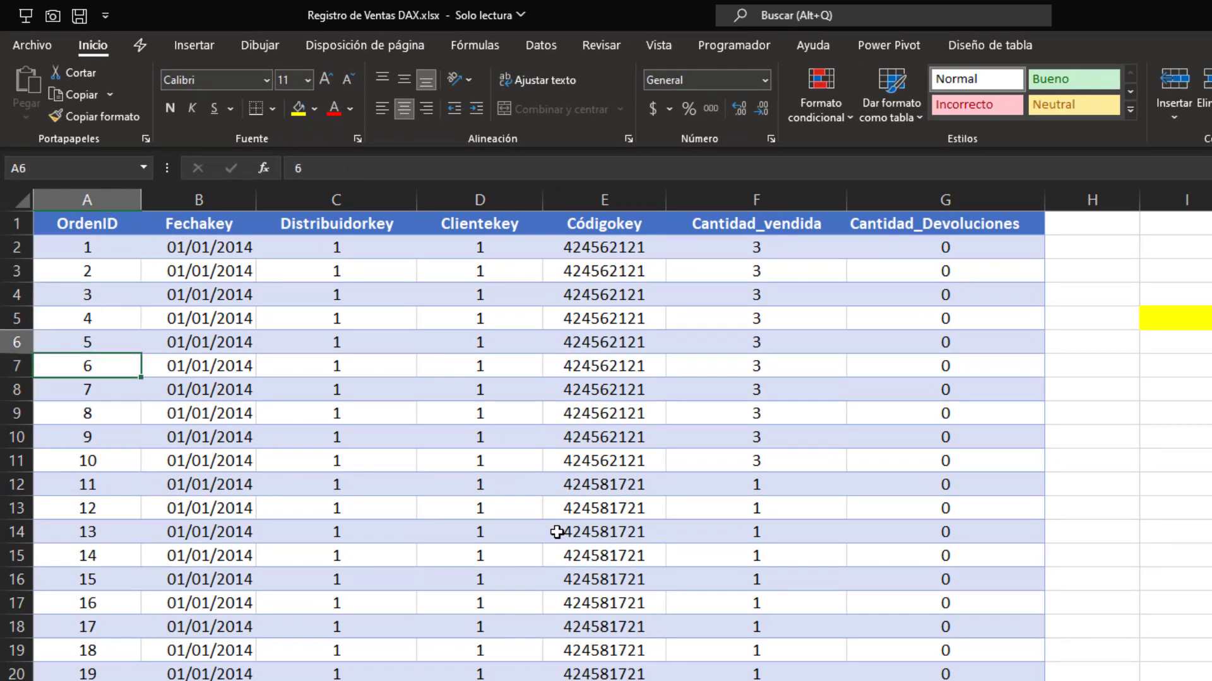
pyautogui.press('Up')
pyautogui.press('Up')
pyautogui.press('Up')
pyautogui.press('Up')
pyautogui.press('Up')
# Review the column headers from Fechakey through Distribuidorkey, ending on Clientekey.
pyautogui.press('Right')
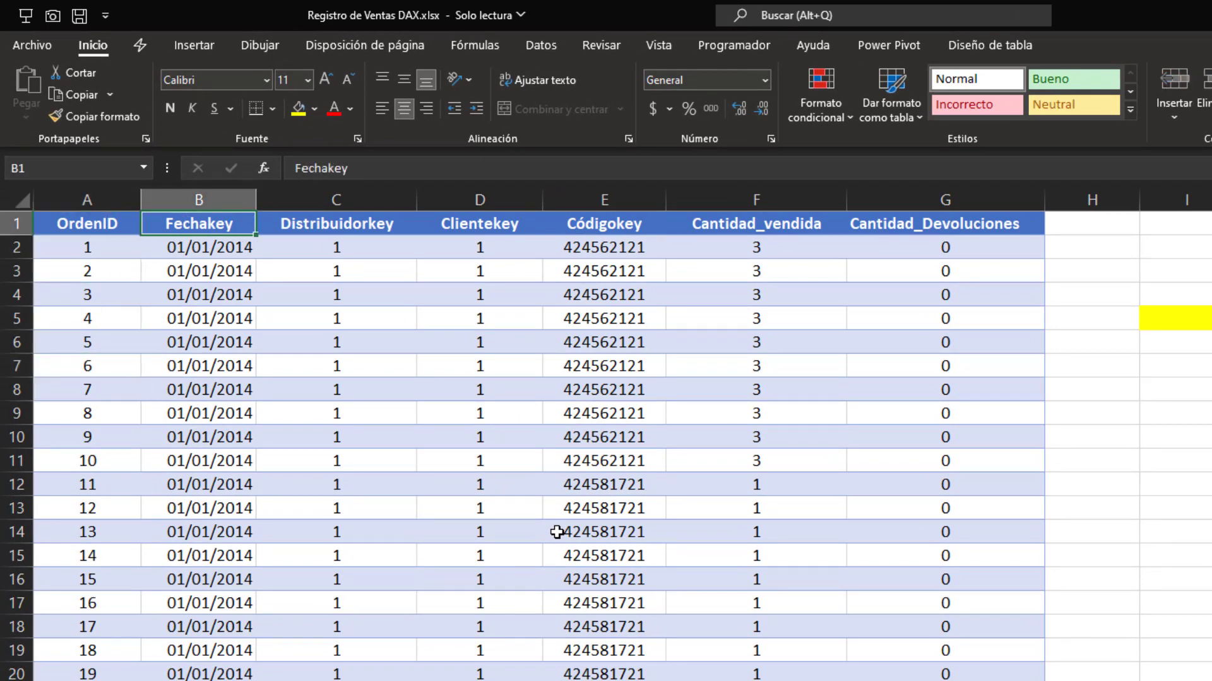
pyautogui.press('Right')
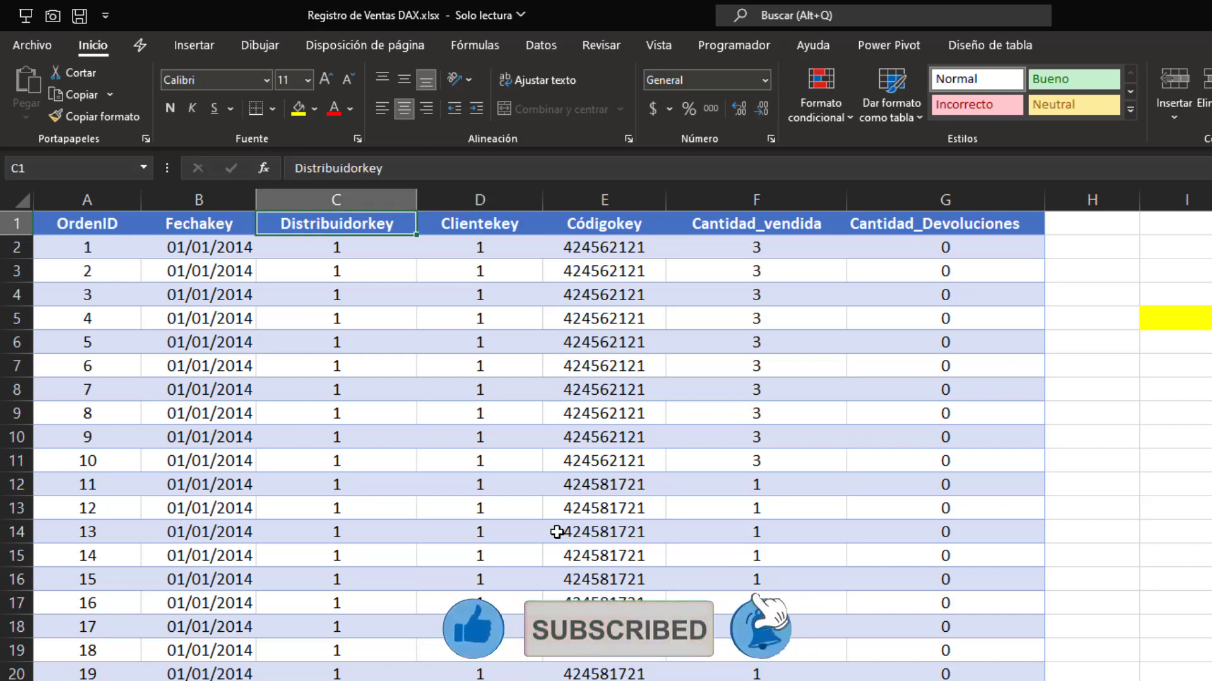
pyautogui.press('Down')
pyautogui.press('Up')
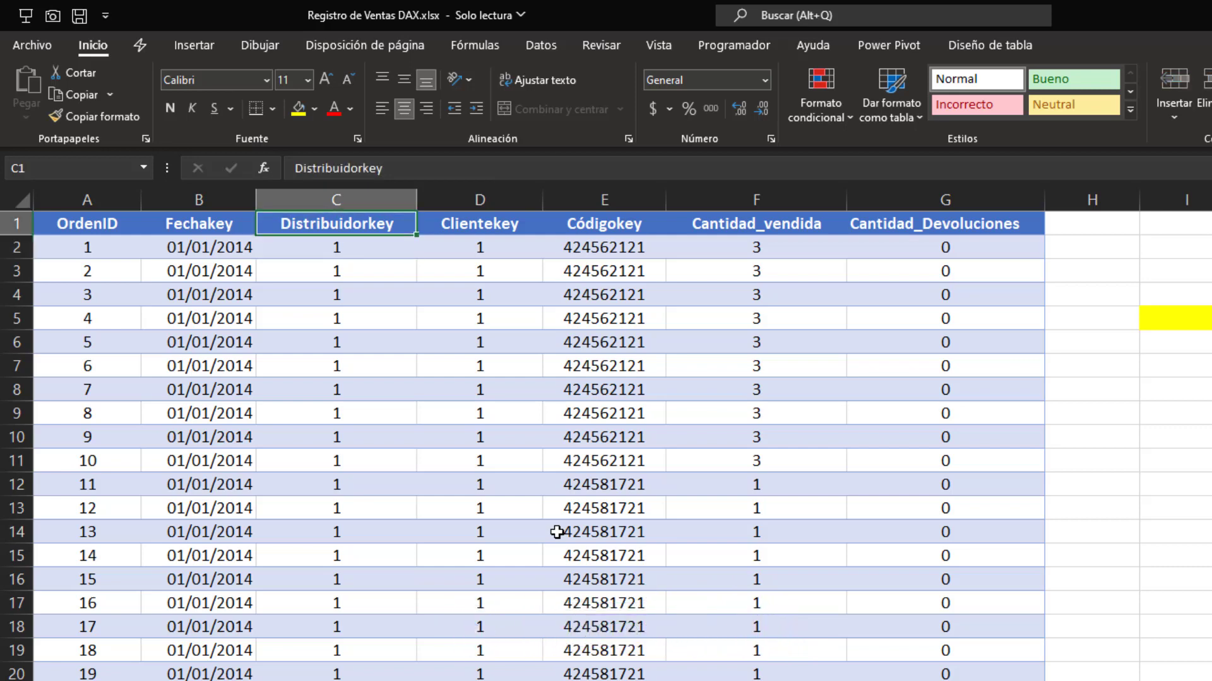
pyautogui.press('Right')
pyautogui.press('Left')
pyautogui.press('Right')
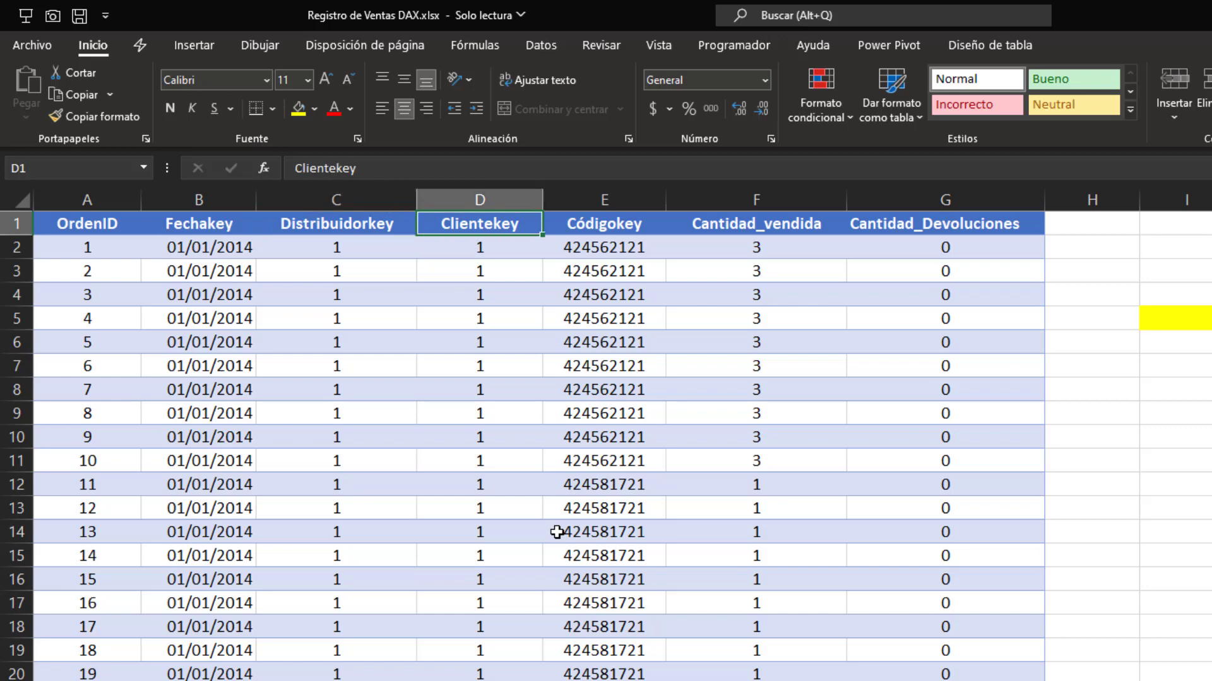
# Examine the first records in the Clientekey column, ending on the Clientekey header.
pyautogui.press('Right')
pyautogui.press('Left')
pyautogui.press('Down')
pyautogui.press('Down')
pyautogui.press('Down')
pyautogui.press('Down')
pyautogui.press('Down')
pyautogui.press('Down')
pyautogui.press('Down')
pyautogui.press('Down')
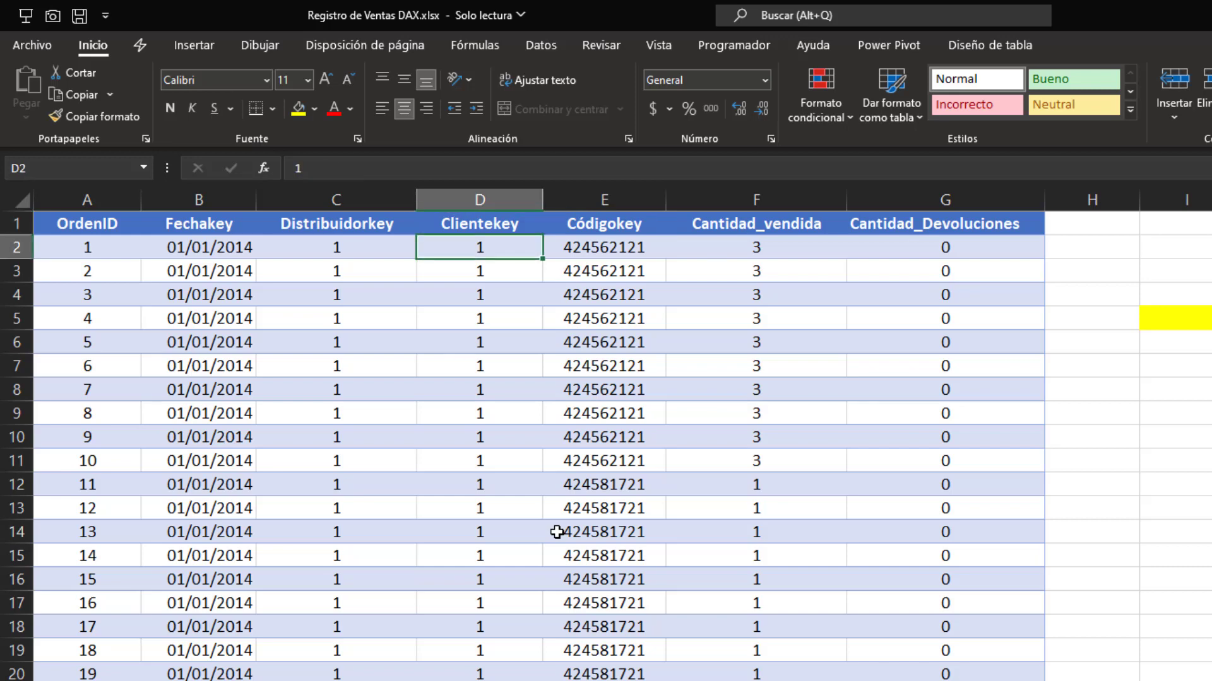
pyautogui.press('Down')
pyautogui.press('Down')
pyautogui.press('Down')
pyautogui.press('Down')
pyautogui.press('Down')
pyautogui.press('Down')
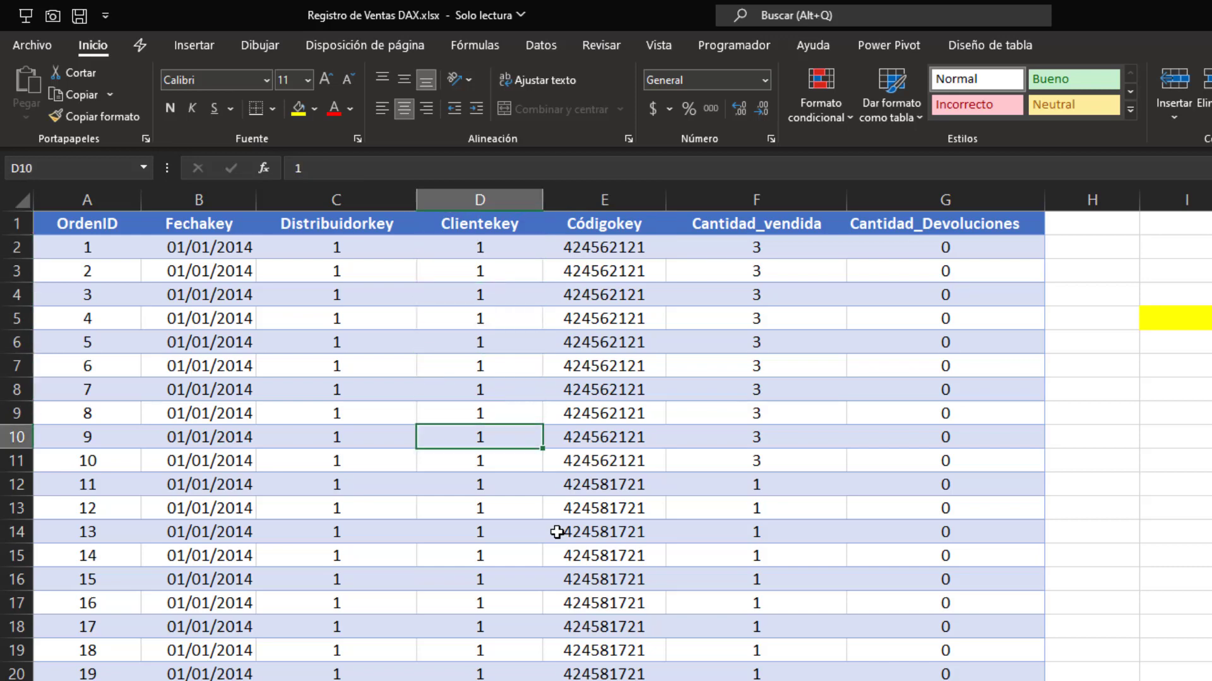
pyautogui.press('Up')
pyautogui.press('Up')
pyautogui.press('Up')
pyautogui.press('Up')
pyautogui.press('Up')
pyautogui.press('Up')
pyautogui.press('Up')
pyautogui.press('Up')
pyautogui.press('Up')
pyautogui.press('Up')
pyautogui.press('Up')
pyautogui.press('Up')
pyautogui.press('Up')
pyautogui.press('Up')
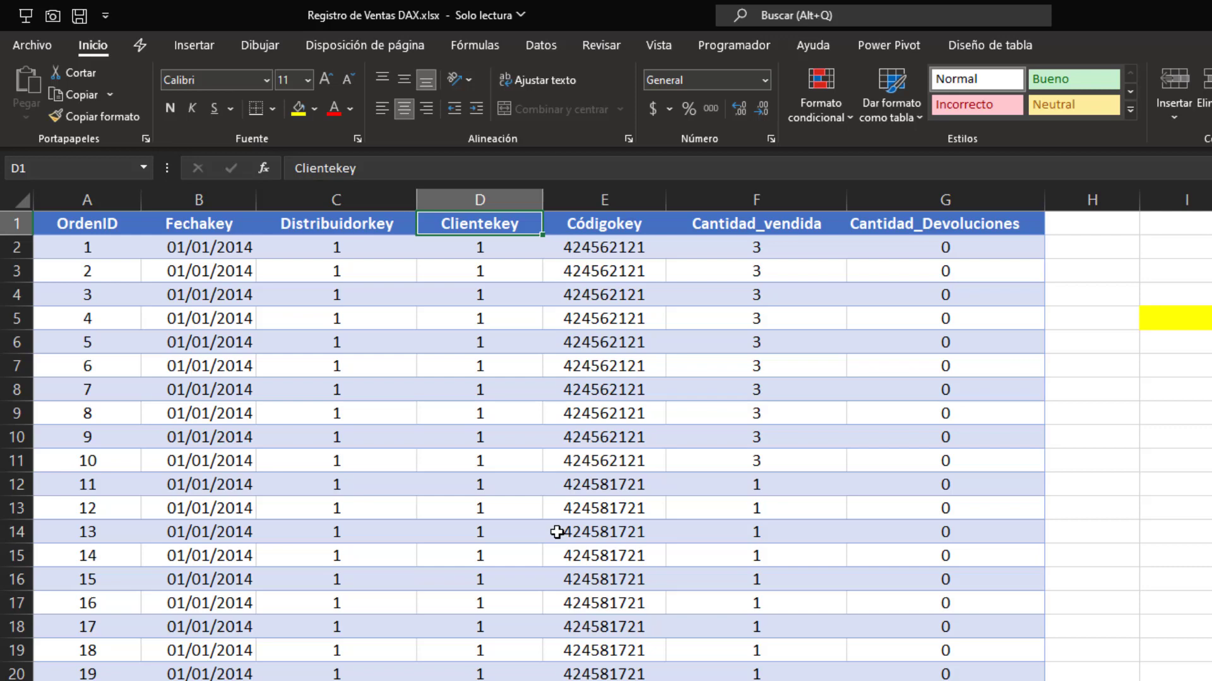
# Examine the records in the Códigokey column, ending on its first record.
pyautogui.press('Right')
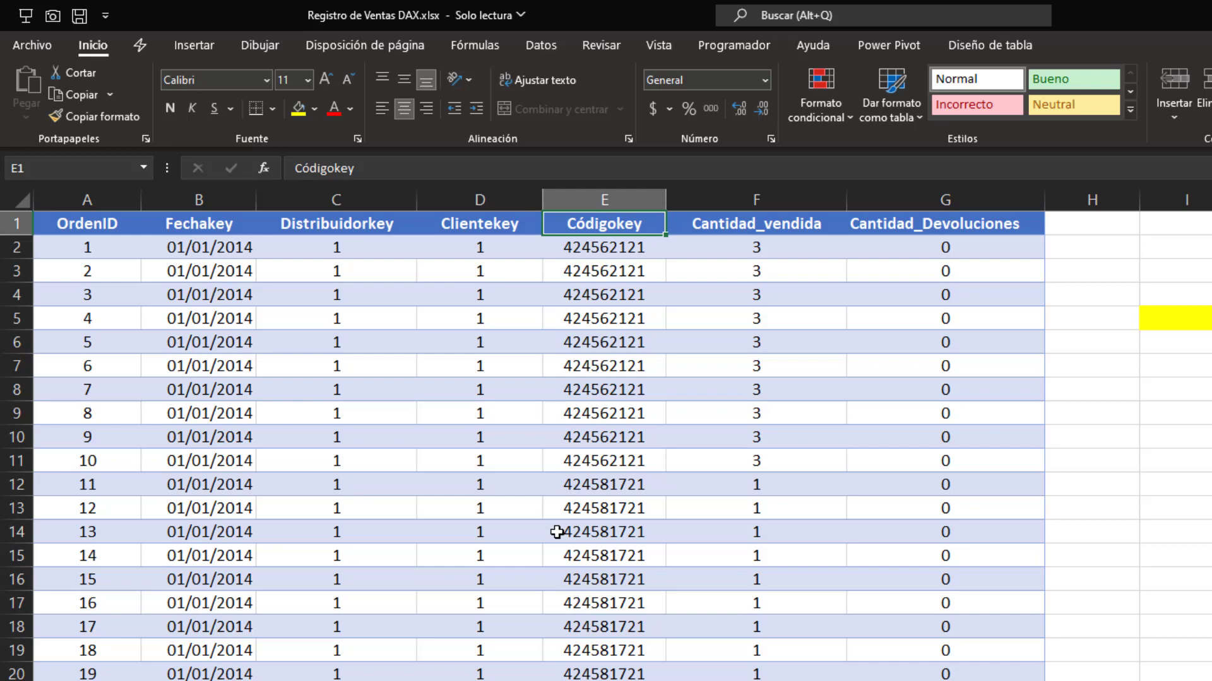
pyautogui.press('Down')
pyautogui.press('Down')
pyautogui.press('Down')
pyautogui.press('Down')
pyautogui.press('Down')
pyautogui.press('Down')
pyautogui.press('Down')
pyautogui.press('Down')
pyautogui.press('Down')
pyautogui.press('Down')
pyautogui.press('Down')
pyautogui.press('Down')
pyautogui.press('Down')
pyautogui.press('Down')
pyautogui.press('Down')
pyautogui.press('Down')
pyautogui.press('Down')
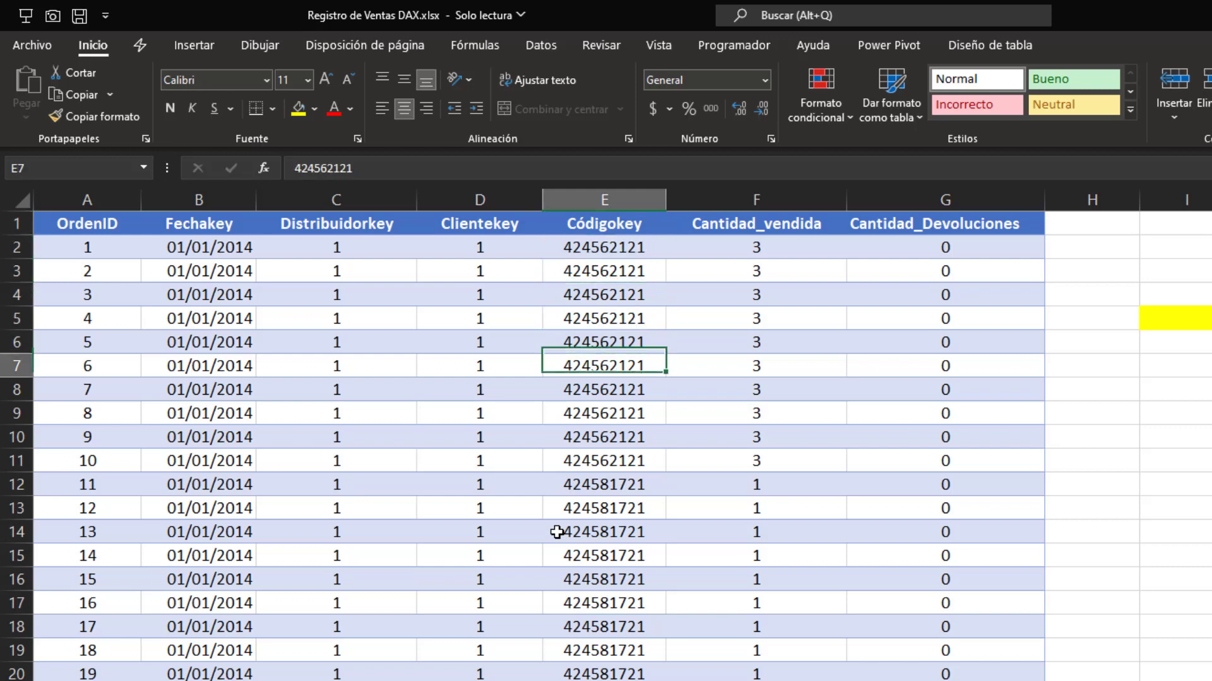
pyautogui.press('Down')
pyautogui.press('Up')
pyautogui.press('Up')
pyautogui.press('Up')
pyautogui.press('Up')
pyautogui.press('Up')
pyautogui.press('Up')
pyautogui.press('Up')
pyautogui.press('Up')
pyautogui.press('Up')
pyautogui.press('Up')
pyautogui.press('Up')
pyautogui.press('Up')
pyautogui.press('Up')
pyautogui.press('Up')
pyautogui.press('Up')
pyautogui.press('Up')
pyautogui.press('Up')
pyautogui.press('Up')
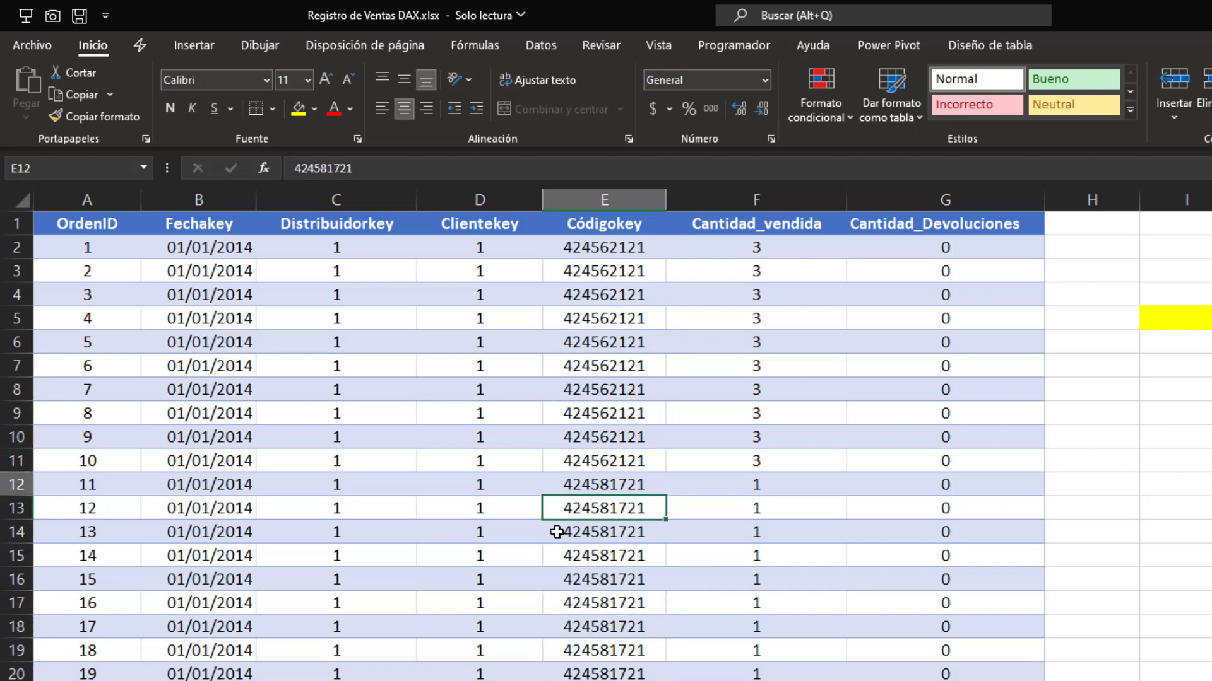
pyautogui.press('Down')
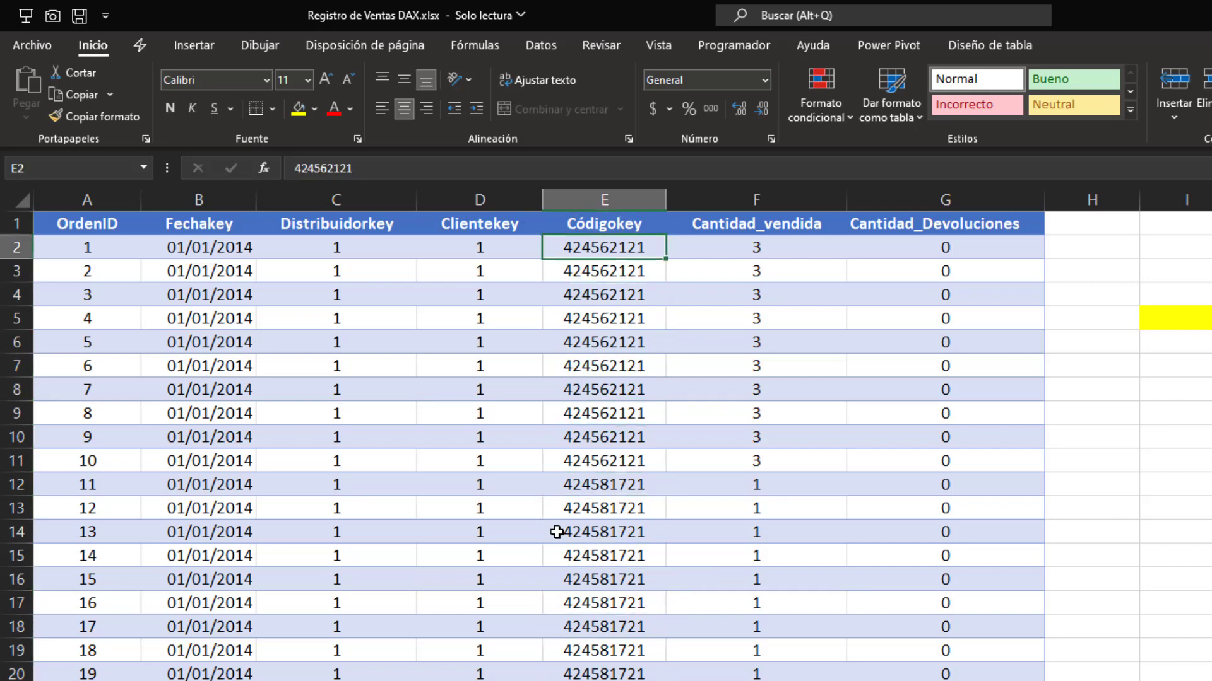
# Compare the first Clientekey record with the Códigokey records below it, ending on the Códigokey header.
pyautogui.press('Left')
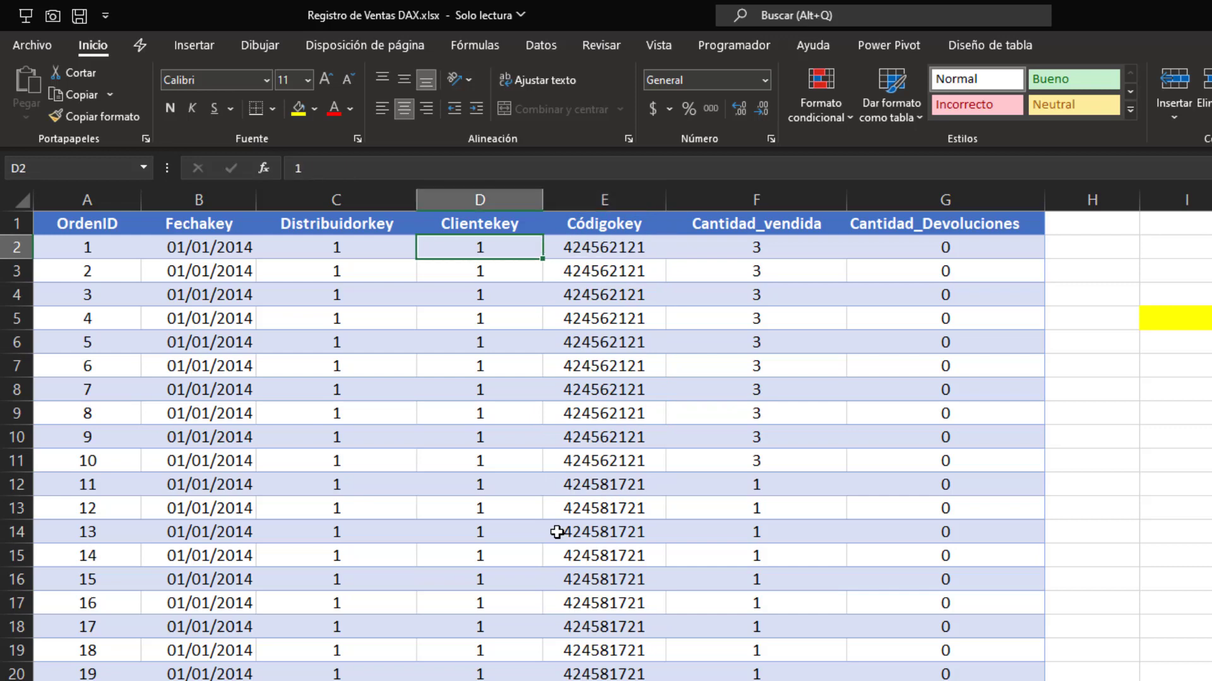
pyautogui.press('Right')
pyautogui.press('Down')
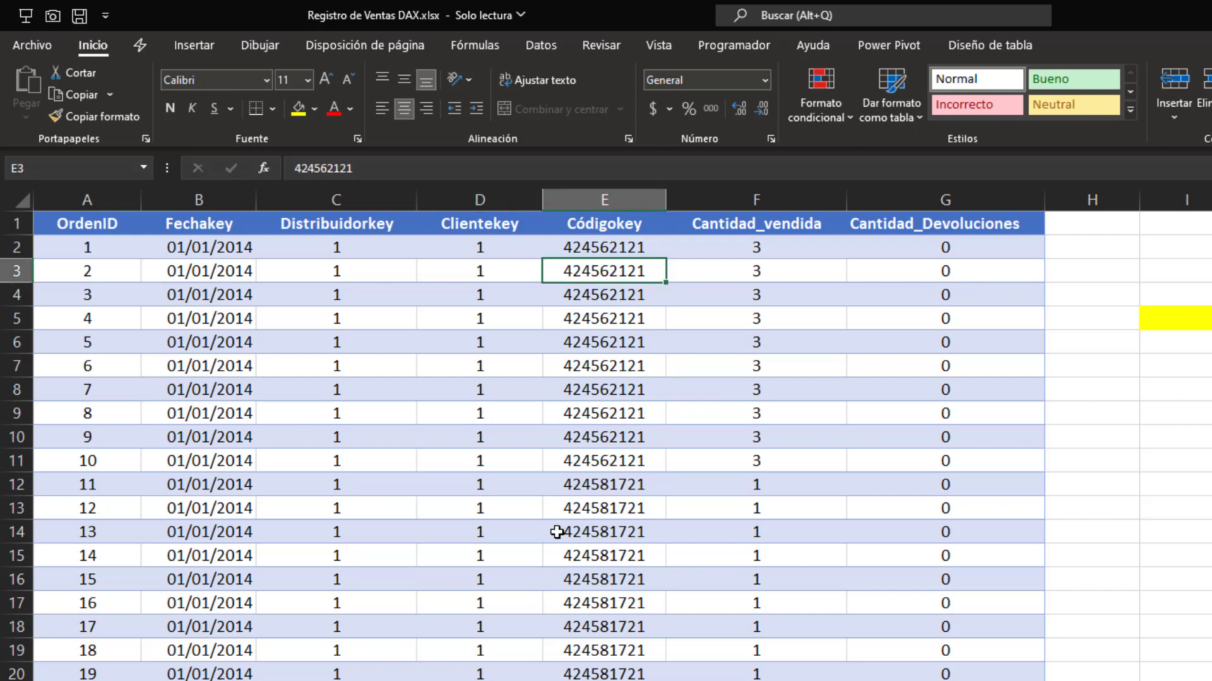
pyautogui.press('Down')
pyautogui.press('Down')
pyautogui.press('Down')
pyautogui.press('Down')
pyautogui.press('Down')
pyautogui.press('Down')
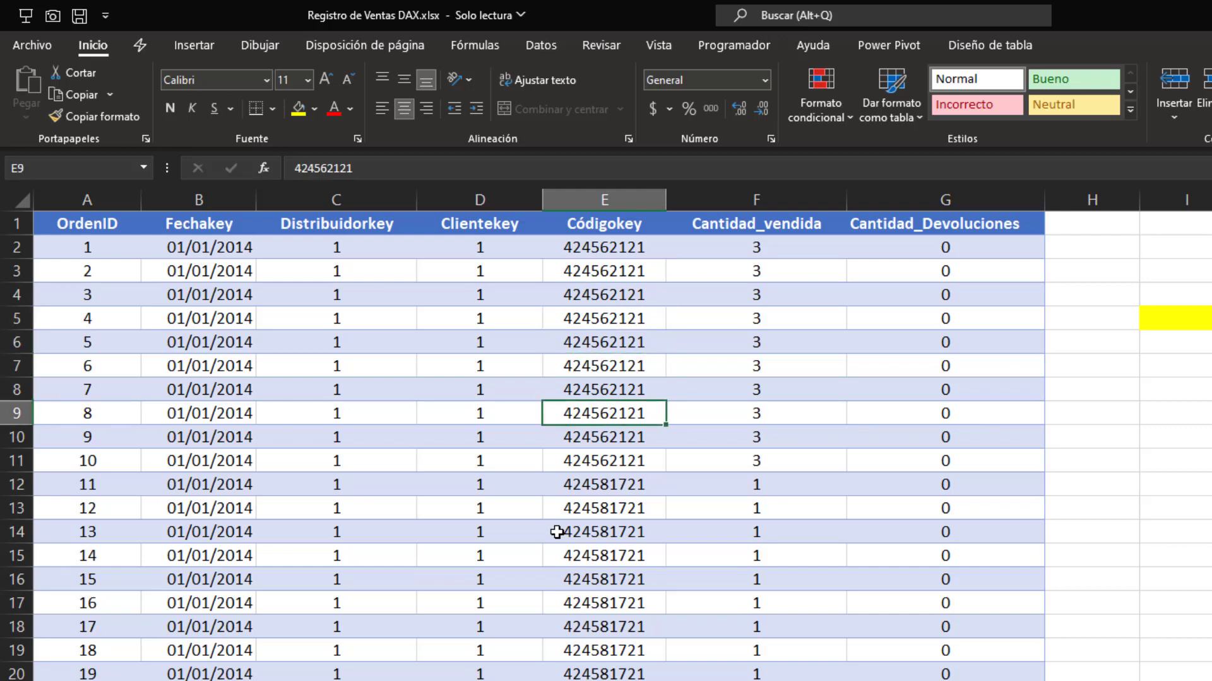
pyautogui.press('Up')
pyautogui.press('Up')
pyautogui.press('Up')
pyautogui.press('Up')
pyautogui.press('Up')
pyautogui.press('Up')
pyautogui.press('Up')
pyautogui.press('Up')
pyautogui.press('Down')
pyautogui.press('Up')
# Compare the first record's key values with its Cantidad_vendida value, ending in the Cantidad_vendida column.
pyautogui.press('Right')
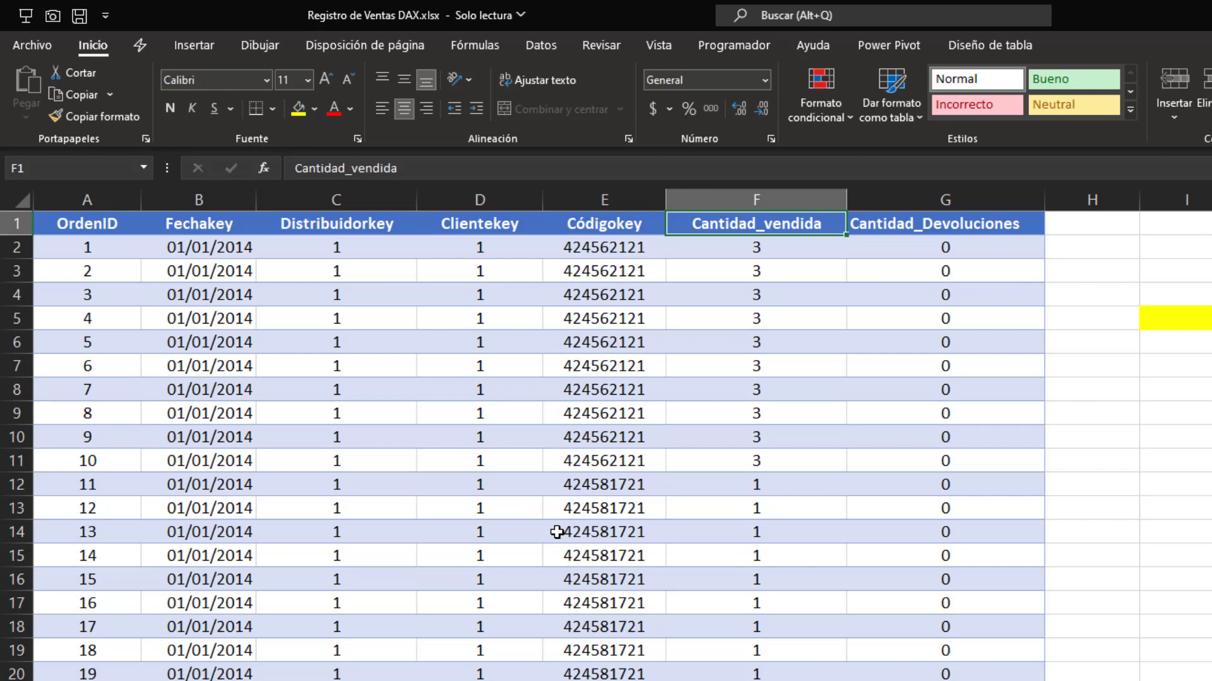
pyautogui.press('Down')
pyautogui.press('Left')
pyautogui.press('Left')
pyautogui.press('Left')
pyautogui.press('Left')
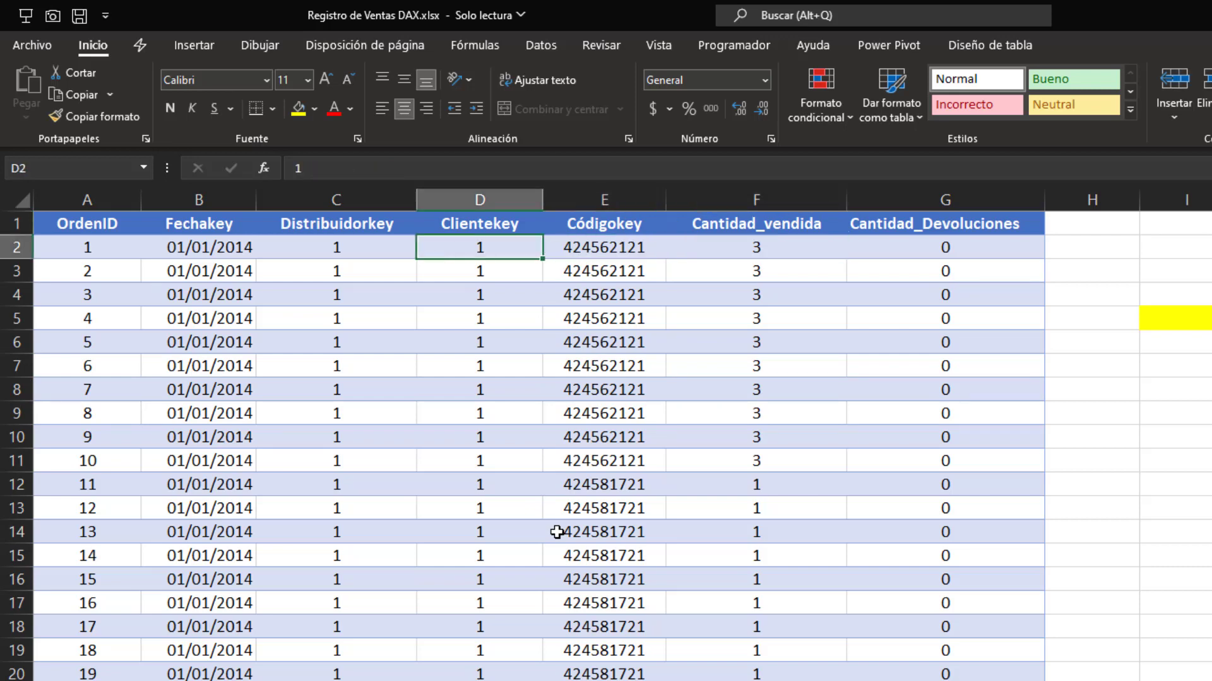
pyautogui.press('Right')
pyautogui.press('Right')
pyautogui.press('Right')
pyautogui.press('Down')
pyautogui.press('Up')
pyautogui.press('Right')
# Examine the sold quantities down the Cantidad_vendida column and back up toward its header.
pyautogui.press('Down')
pyautogui.press('Down')
pyautogui.press('Down')
pyautogui.press('Down')
pyautogui.press('Down')
pyautogui.press('Down')
pyautogui.press('Down')
pyautogui.press('Down')
pyautogui.press('Down')
pyautogui.press('Down')
pyautogui.press('Down')
pyautogui.press('Down')
pyautogui.press('Down')
pyautogui.press('Down')
pyautogui.press('Down')
pyautogui.press('Down')
pyautogui.press('Down')
pyautogui.press('Down')
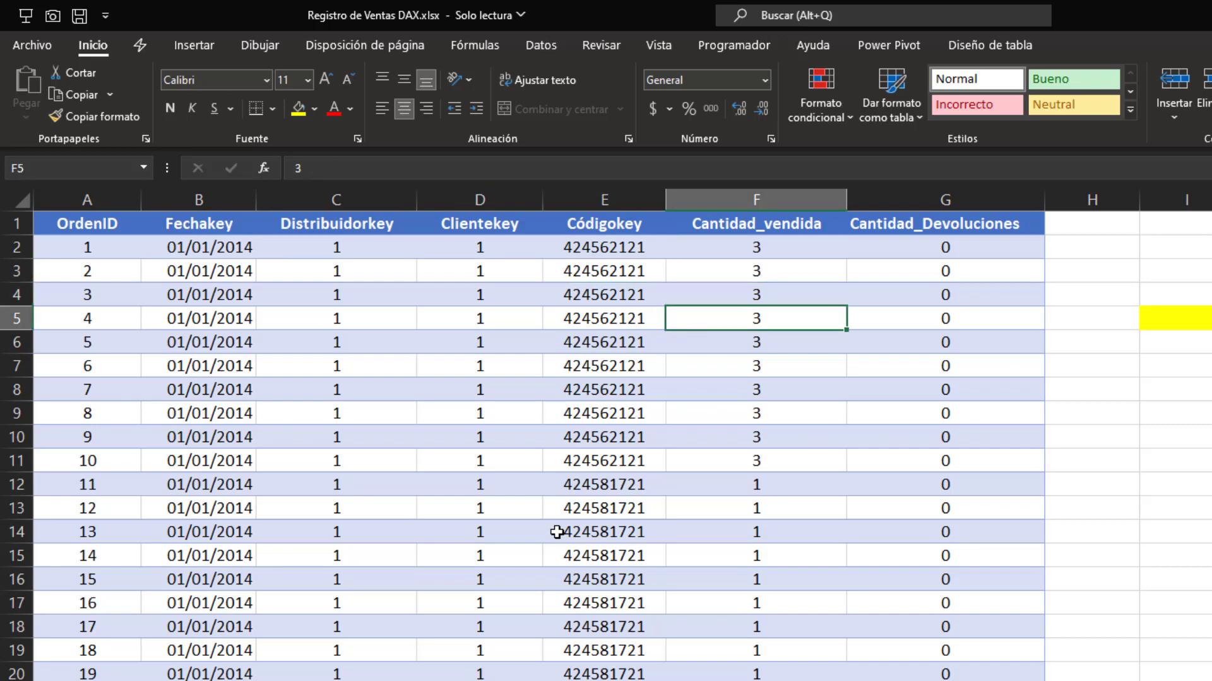
pyautogui.press('Down')
pyautogui.press('Up')
pyautogui.press('Up')
pyautogui.press('Up')
pyautogui.press('Up')
pyautogui.press('Up')
pyautogui.press('Up')
pyautogui.press('Up')
pyautogui.press('Up')
pyautogui.press('Up')
pyautogui.press('Up')
pyautogui.press('Up')
pyautogui.press('Up')
pyautogui.press('Up')
pyautogui.press('Up')
pyautogui.press('Up')
pyautogui.press('Up')
pyautogui.press('Up')
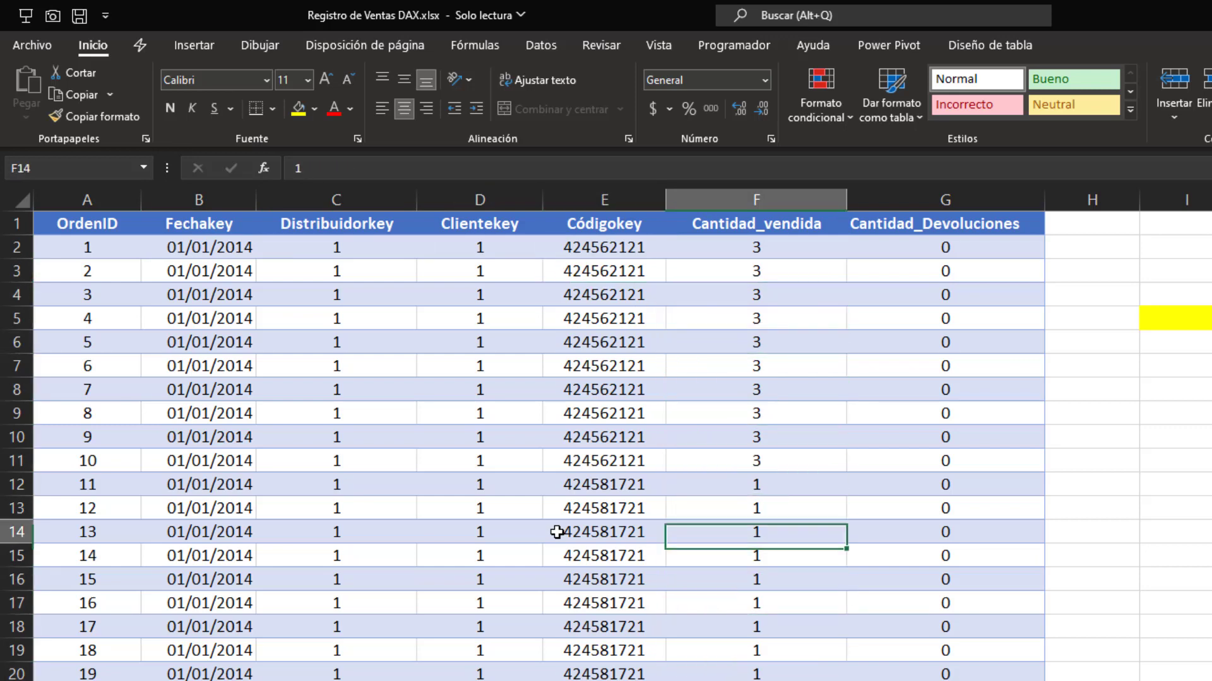
# Examine the product codes down the Códigokey column of the sales table.
pyautogui.press('Down')
pyautogui.press('Left')
pyautogui.press('Down')
pyautogui.press('Down')
pyautogui.press('Down')
pyautogui.press('Down')
pyautogui.press('Down')
pyautogui.press('Down')
pyautogui.press('Down')
pyautogui.press('Down')
pyautogui.press('Down')
pyautogui.press('Down')
pyautogui.press('Down')
pyautogui.press('Down')
pyautogui.press('Down')
pyautogui.press('Down')
pyautogui.press('Down')
pyautogui.press('Down')
pyautogui.press('Down')
pyautogui.press('Down')
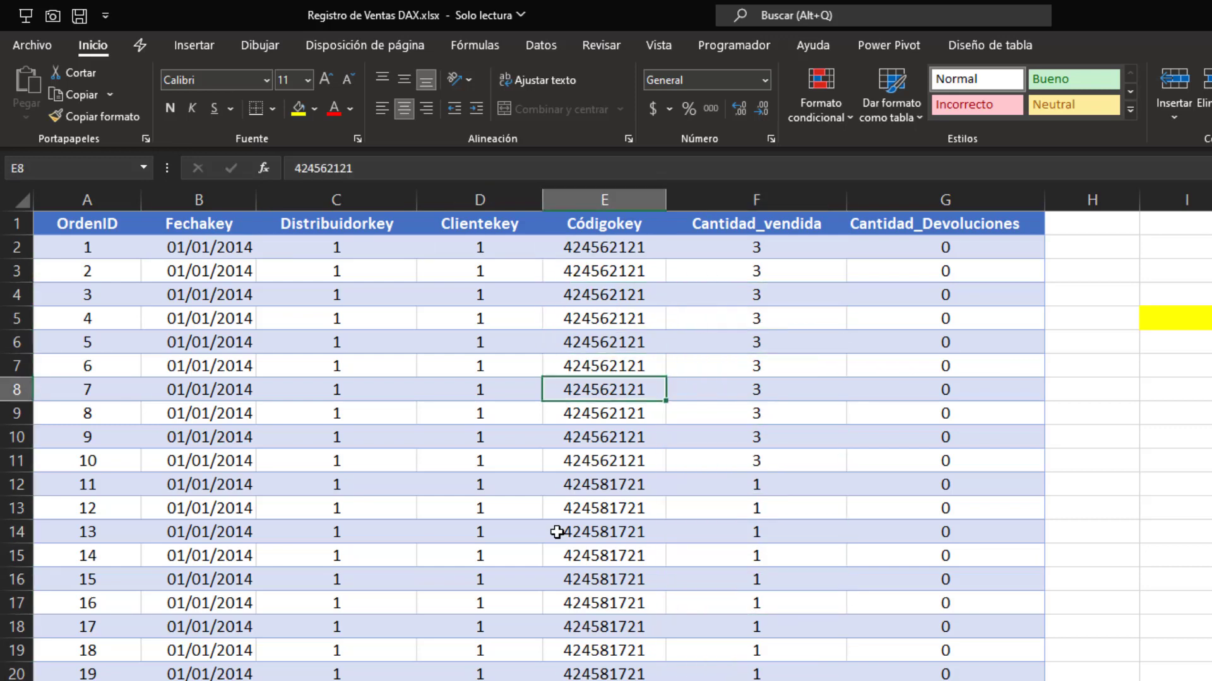
# Examine the sold quantities down the Cantidad_vendida column, continuing into the 02/01/2014 records.
pyautogui.press('Right')
pyautogui.press('Down')
pyautogui.press('Down')
pyautogui.press('Down')
pyautogui.press('Down')
pyautogui.press('Down')
pyautogui.press('Down')
pyautogui.press('Down')
pyautogui.press('Down')
pyautogui.press('Down')
pyautogui.press('Down')
pyautogui.press('Down')
pyautogui.press('Down')
pyautogui.press('Down')
pyautogui.press('Down')
pyautogui.press('Down')
pyautogui.press('Down')
pyautogui.press('Down')
pyautogui.press('Down')
pyautogui.press('Down')
pyautogui.press('Down')
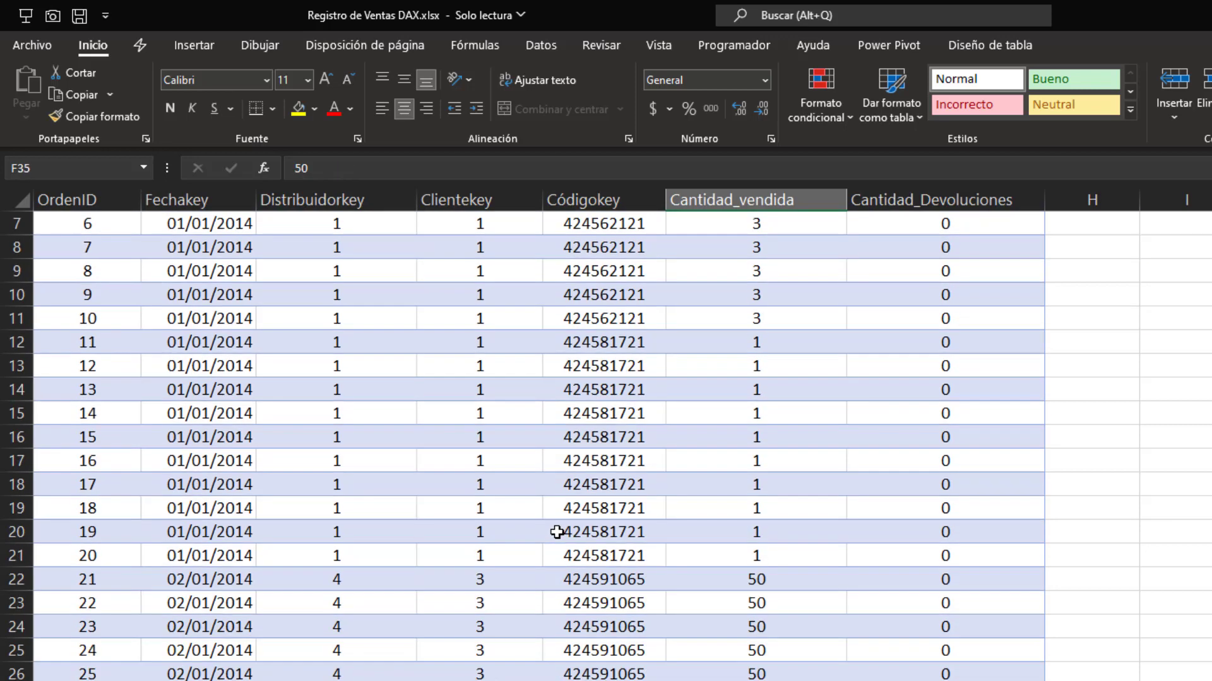
# Review the Cantidad_vendida values back up the column, ending on its header.
pyautogui.press('Up')
pyautogui.press('Up')
pyautogui.press('Up')
pyautogui.press('Up')
pyautogui.press('Up')
pyautogui.press('Up')
pyautogui.press('Up')
pyautogui.press('Up')
pyautogui.press('Up')
pyautogui.press('Up')
pyautogui.press('Up')
pyautogui.press('Up')
pyautogui.press('Up')
pyautogui.press('Up')
pyautogui.press('Up')
pyautogui.press('Up')
pyautogui.press('Up')
pyautogui.press('Up')
pyautogui.press('Up')
pyautogui.press('Up')
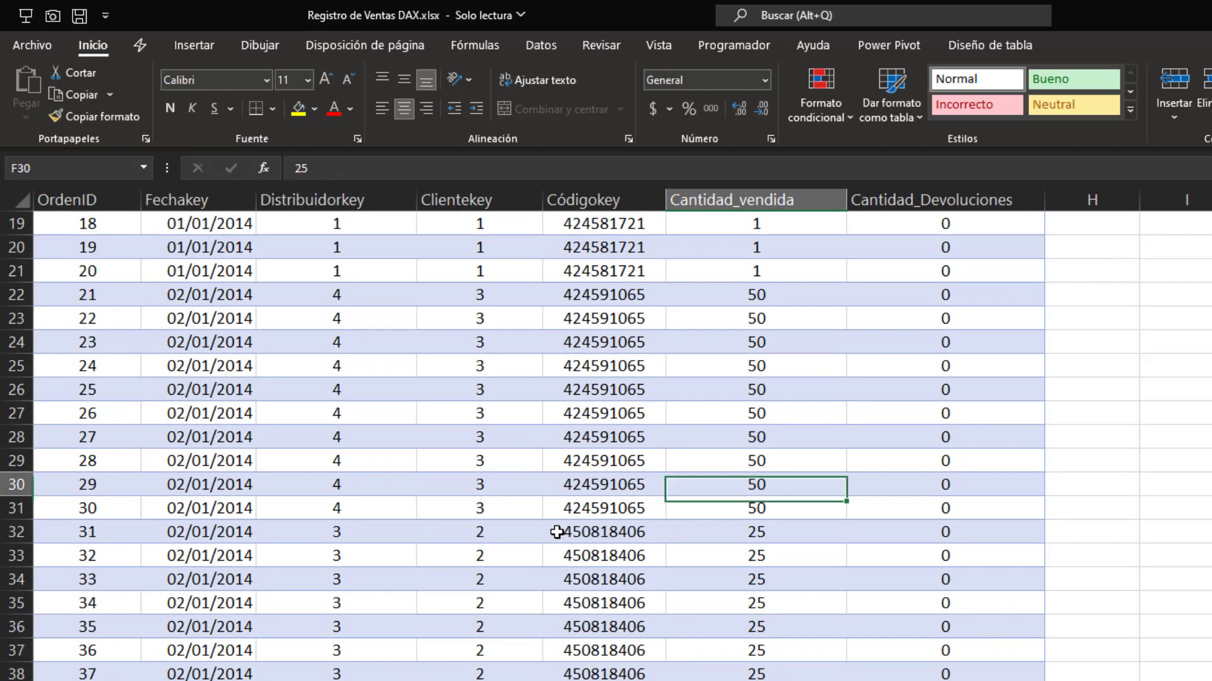
pyautogui.press('Up')
pyautogui.press('Up')
pyautogui.press('Up')
pyautogui.press('Up')
pyautogui.press('Up')
pyautogui.press('Up')
pyautogui.press('Up')
pyautogui.press('Up')
pyautogui.press('Up')
pyautogui.press('Up')
pyautogui.press('Up')
pyautogui.press('Up')
pyautogui.press('Up')
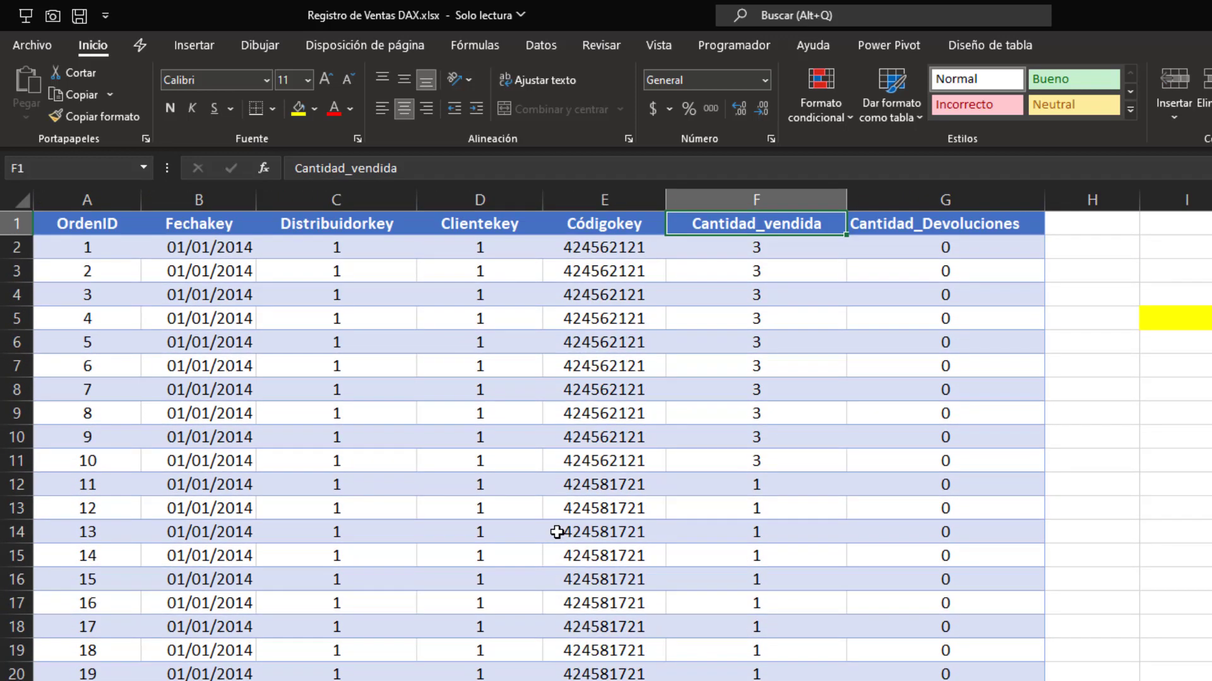
# Review the first Cantidad_Devoluciones record, a Códigokey record in row 3 and the first Clientekey record.
pyautogui.press('Right')
pyautogui.press('Down')
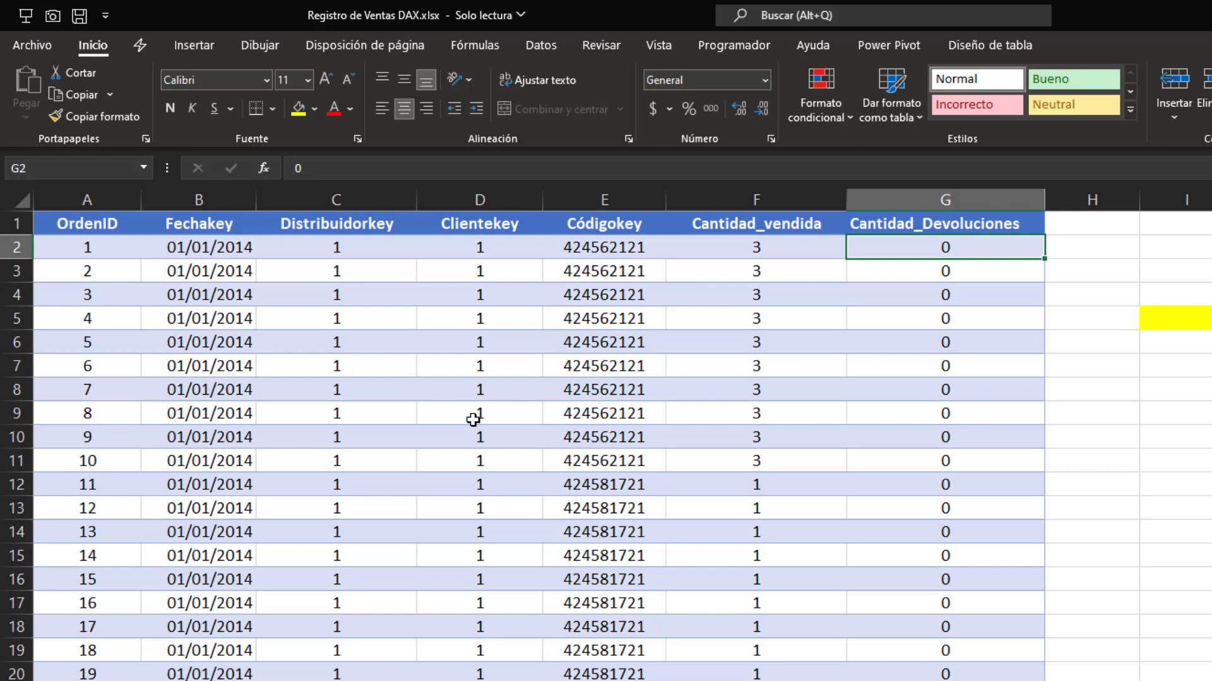
pyautogui.click(617, 261)
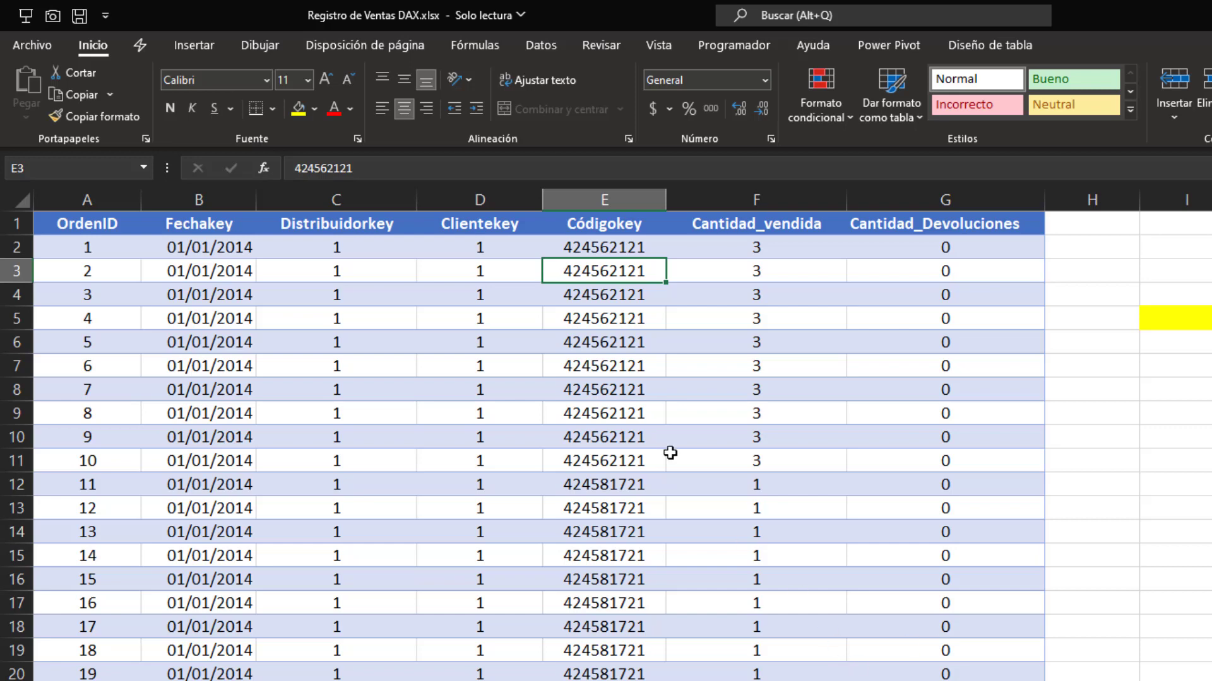
pyautogui.click(488, 254)
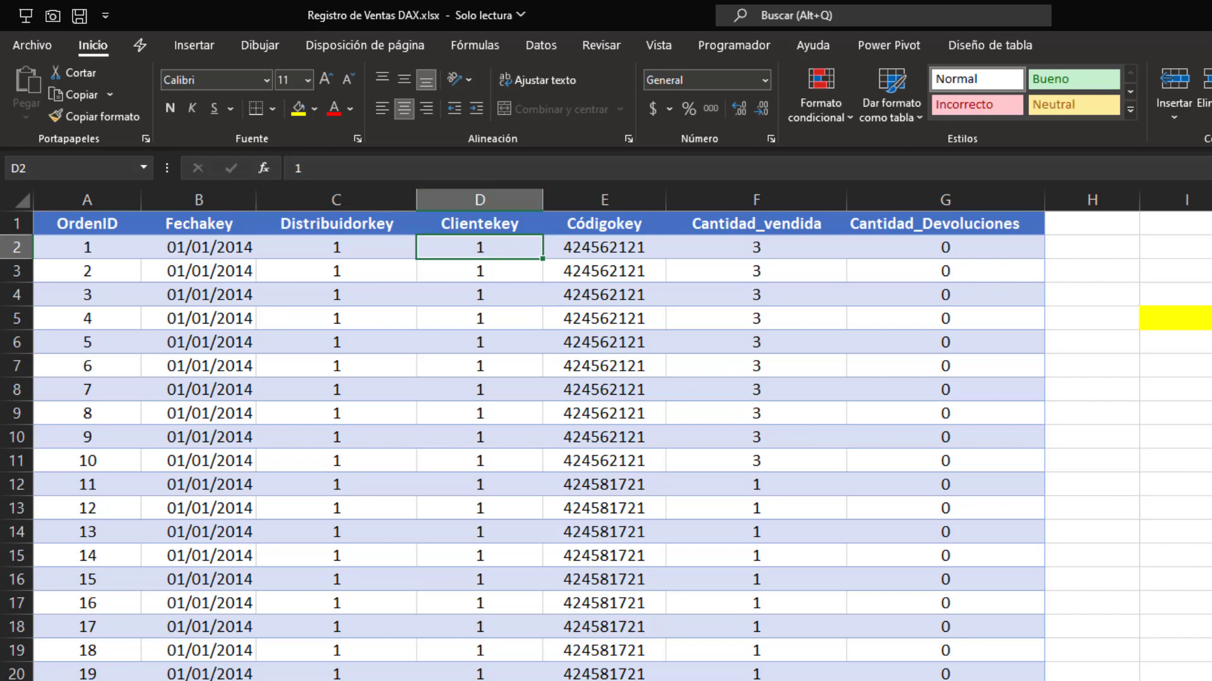
# Look over the Fechakey date table and the product table, ending back on the sales table.
pyautogui.hotkey('ctrl', 'pagedown')
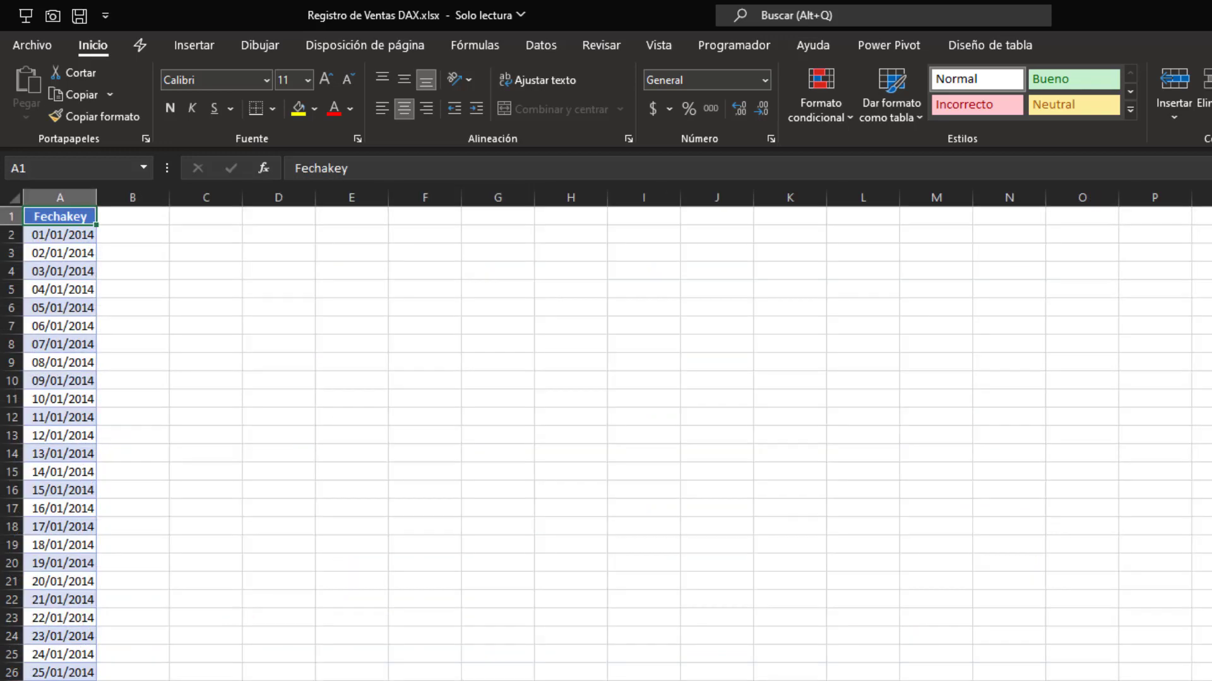
pyautogui.hotkey('ctrl', 'pagedown')
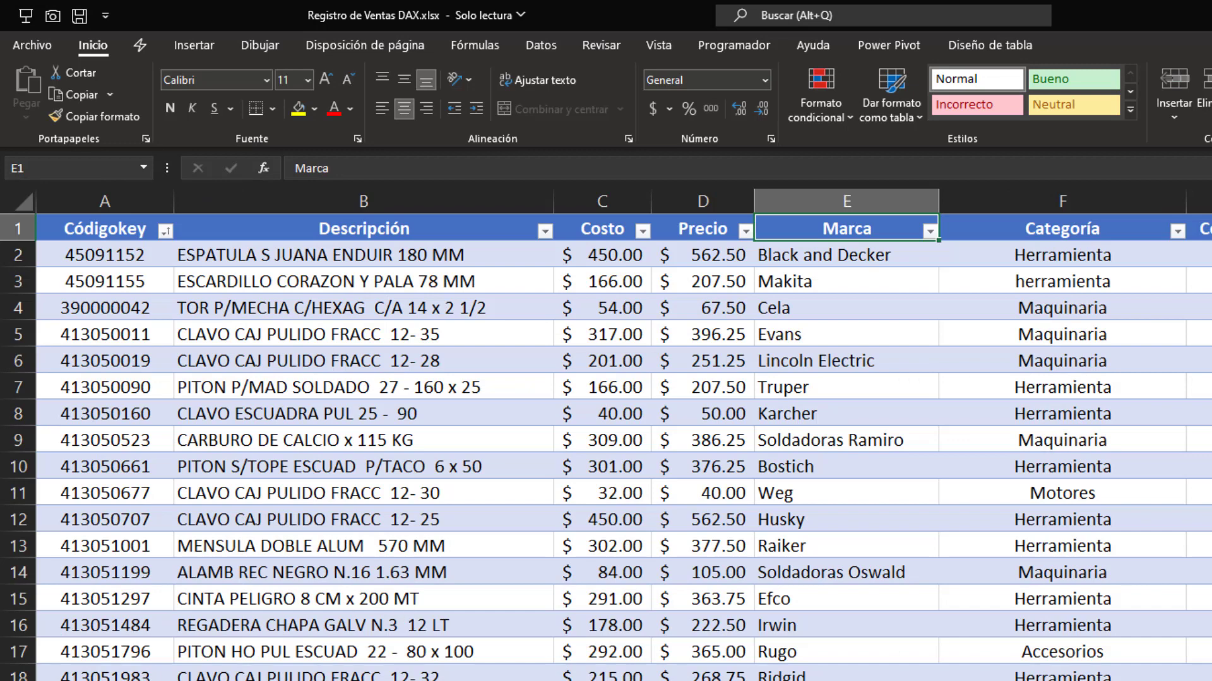
pyautogui.hotkey('ctrl', 'pageup')
pyautogui.hotkey('ctrl', 'pageup')
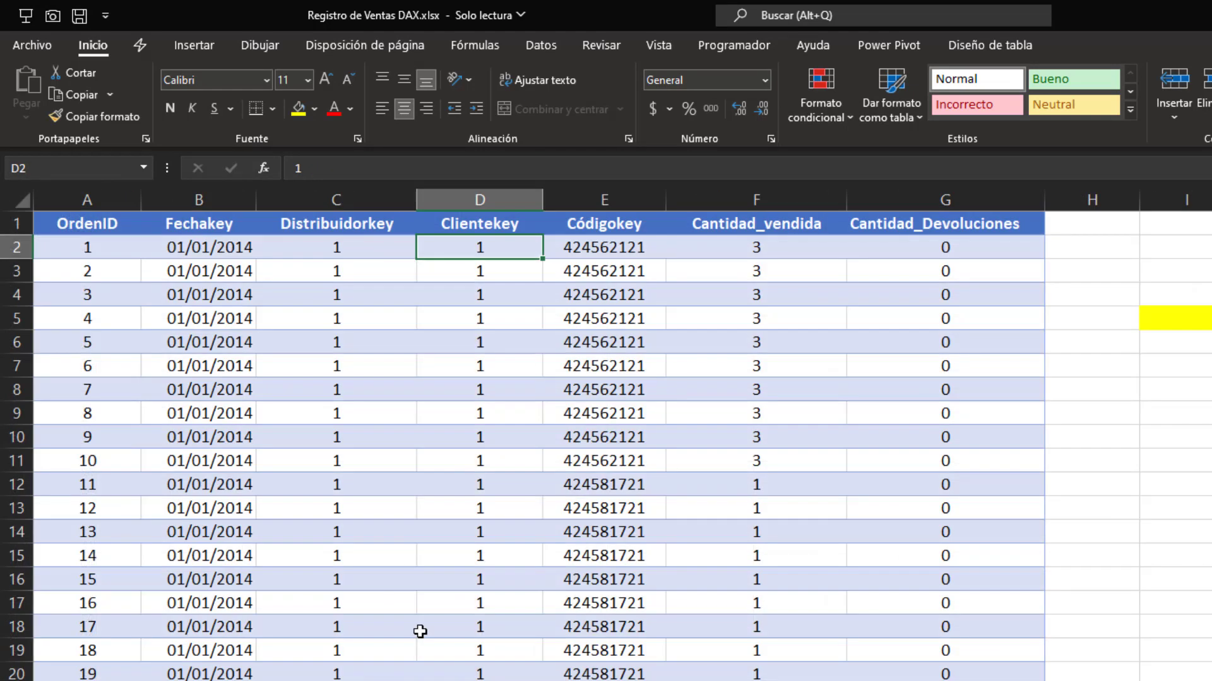
# Compare the first sales Códigokey with the product table, reviewing the first product's Descripción, Costo, Precio, Marca and Categoría.
pyautogui.moveTo(593, 247)
pyautogui.mouseDown()
pyautogui.moveTo(600, 390)
pyautogui.moveTo(565, 530)
pyautogui.moveTo(598, 652)
pyautogui.moveTo(565, 554)
pyautogui.moveTo(607, 249)
pyautogui.mouseUp()
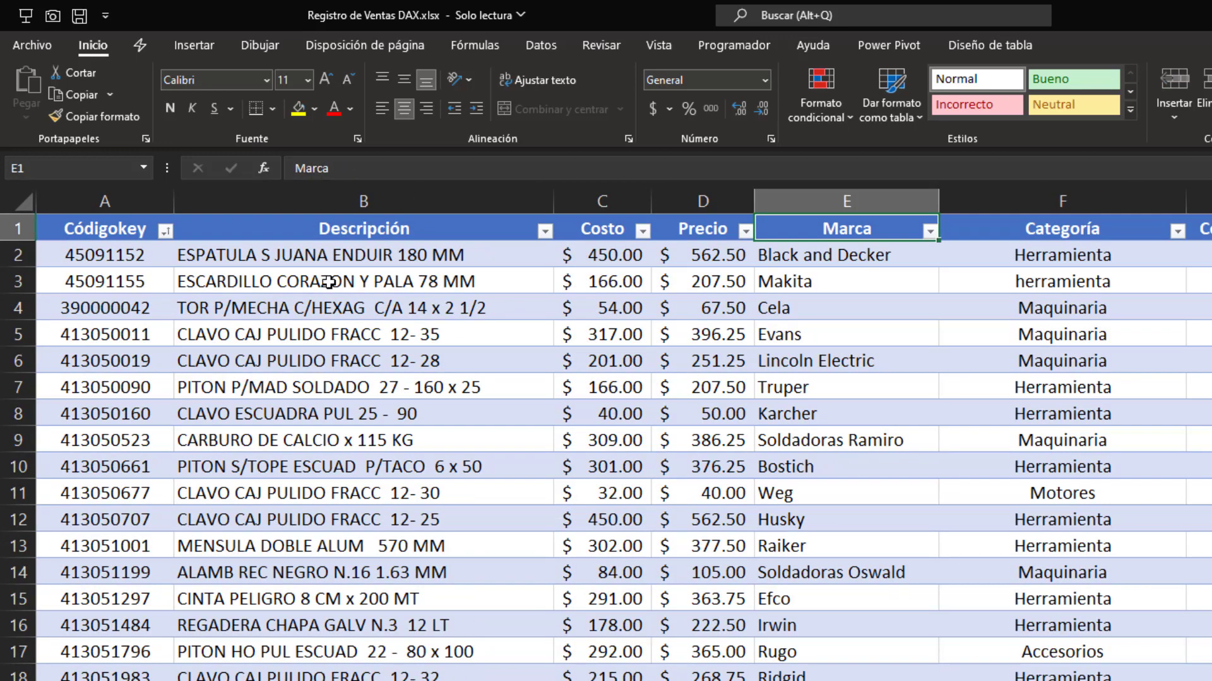
pyautogui.click(346, 249)
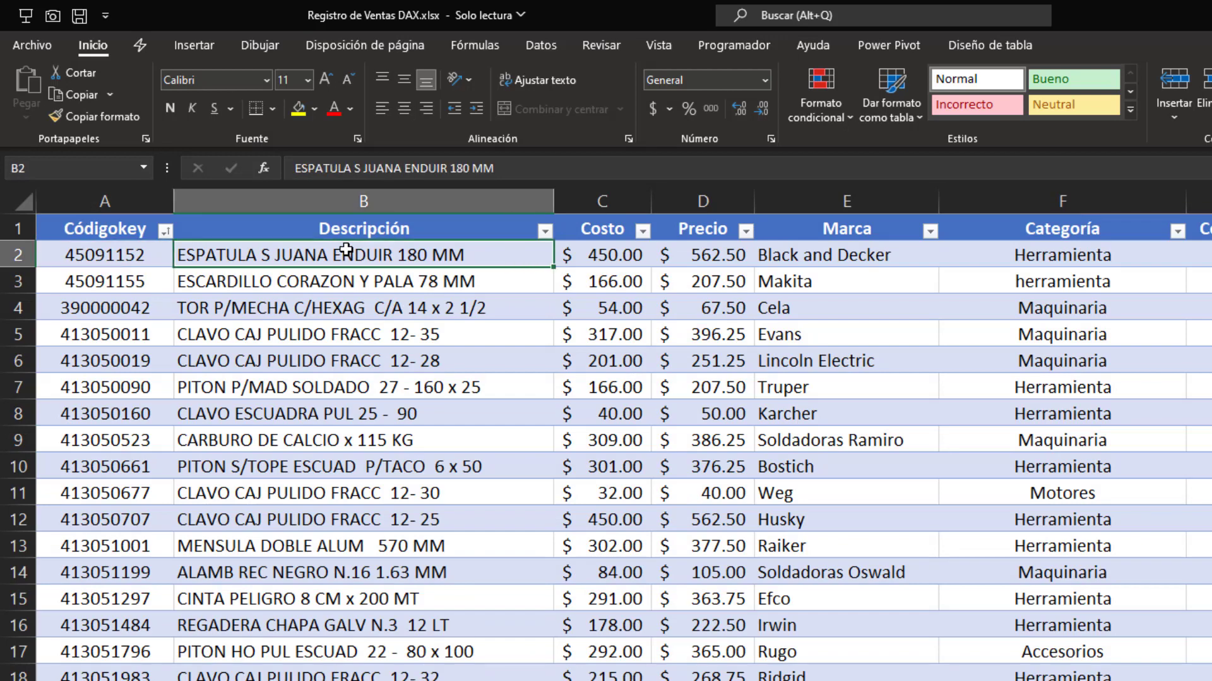
pyautogui.press('Right')
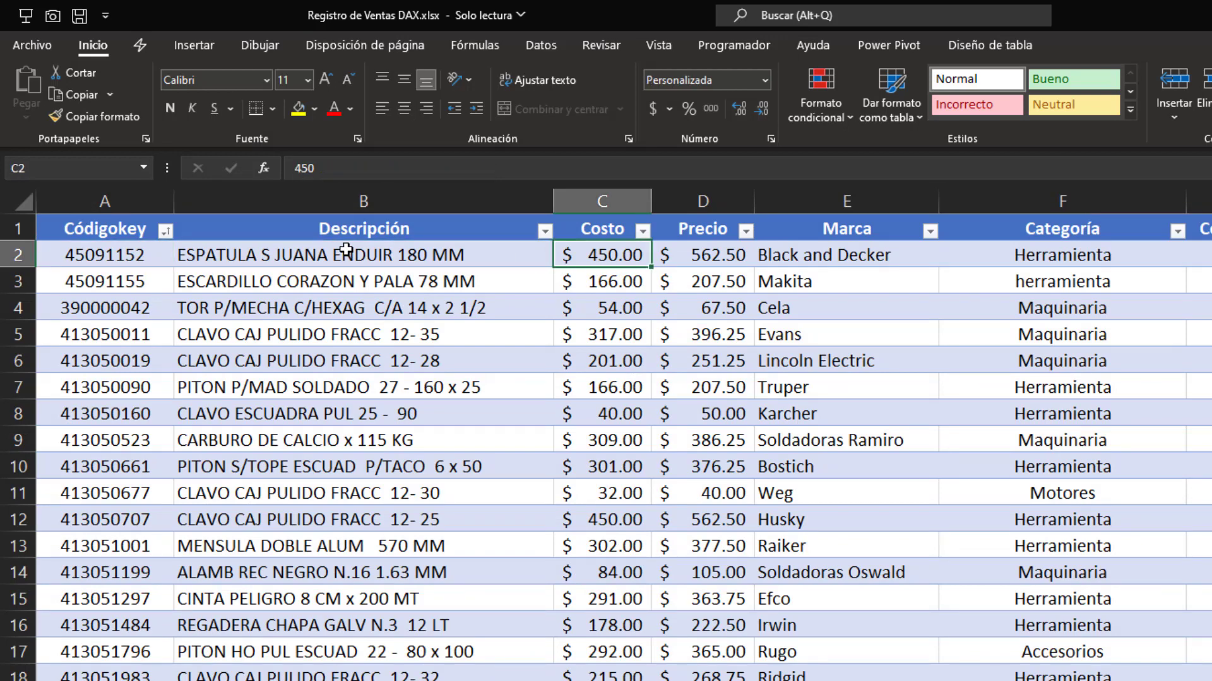
pyautogui.press('Right')
pyautogui.press('Right')
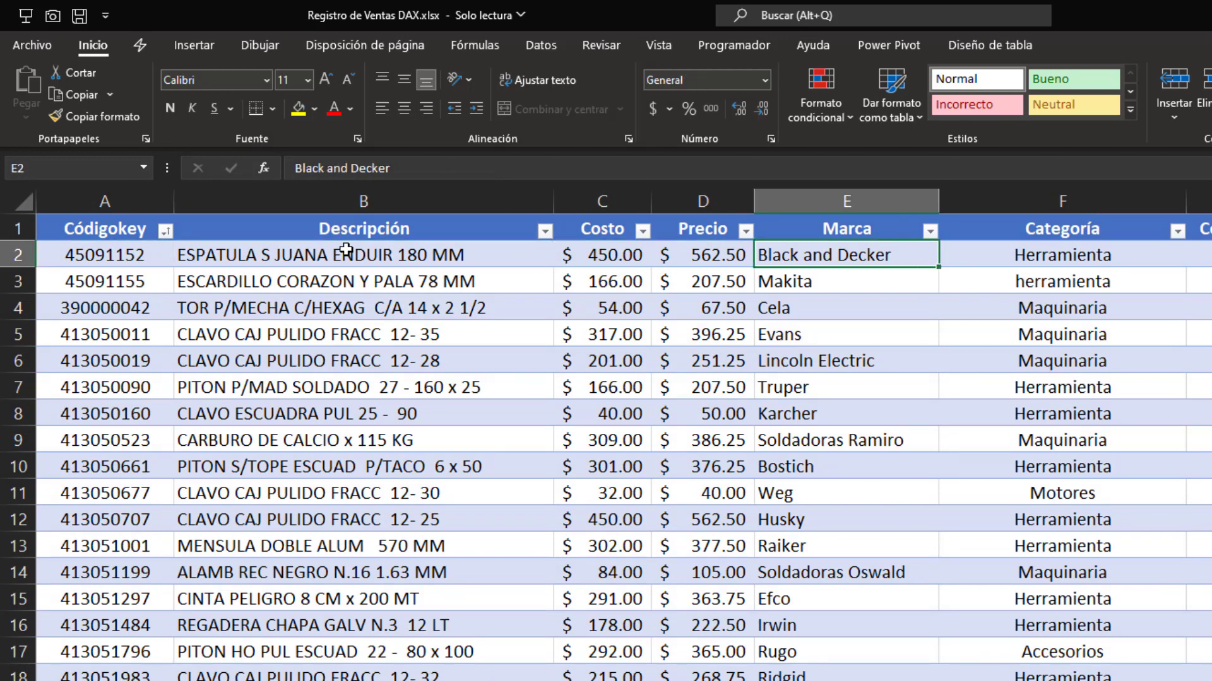
pyautogui.press('Right')
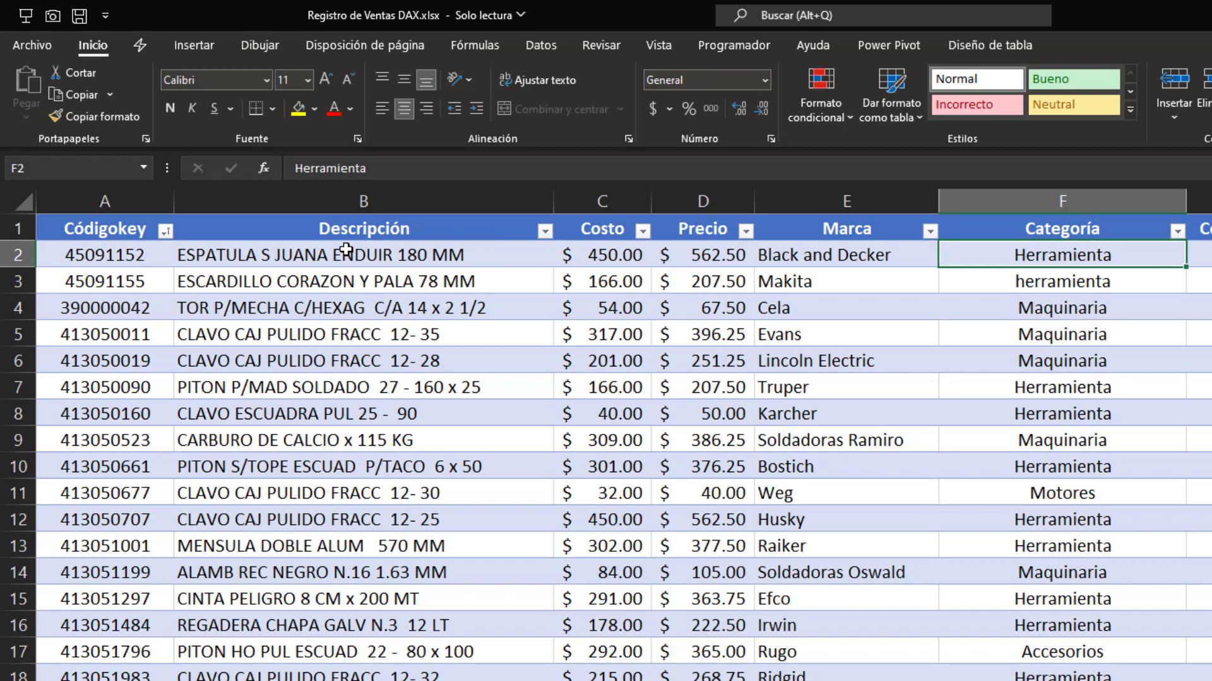
# Delete the Columna1 column beside Categoría in the product table, ending on cell C8.
pyautogui.click(1199, 201)
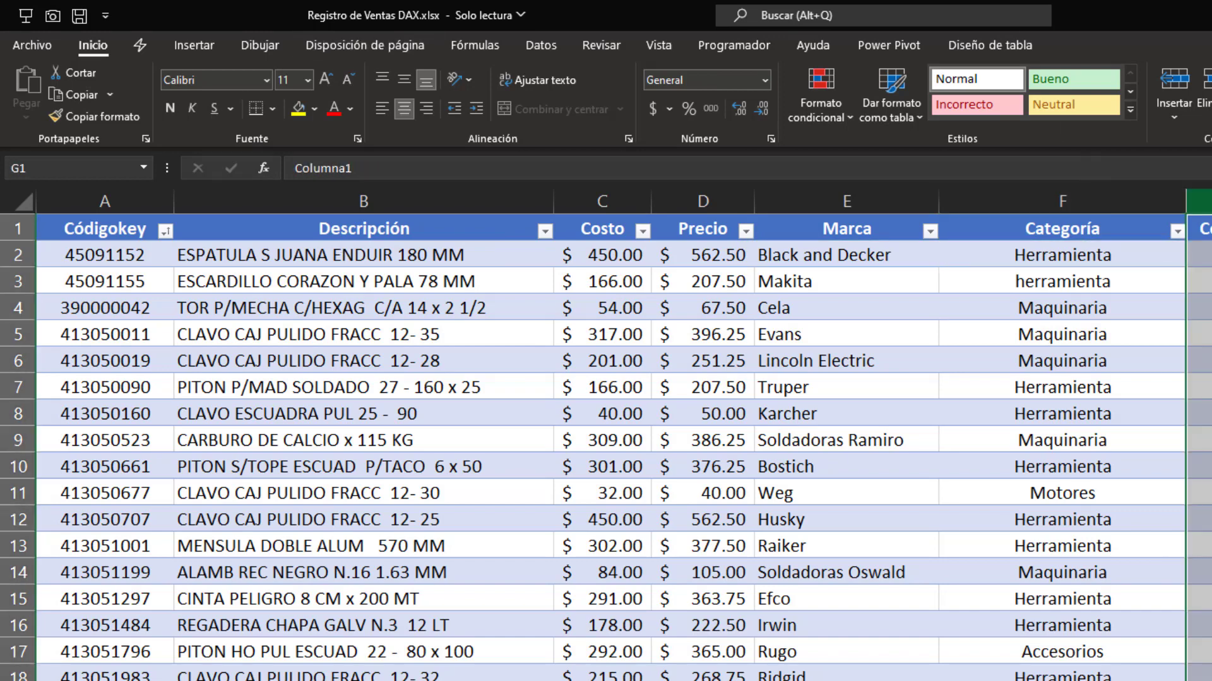
pyautogui.hotkey('ctrl', '-')
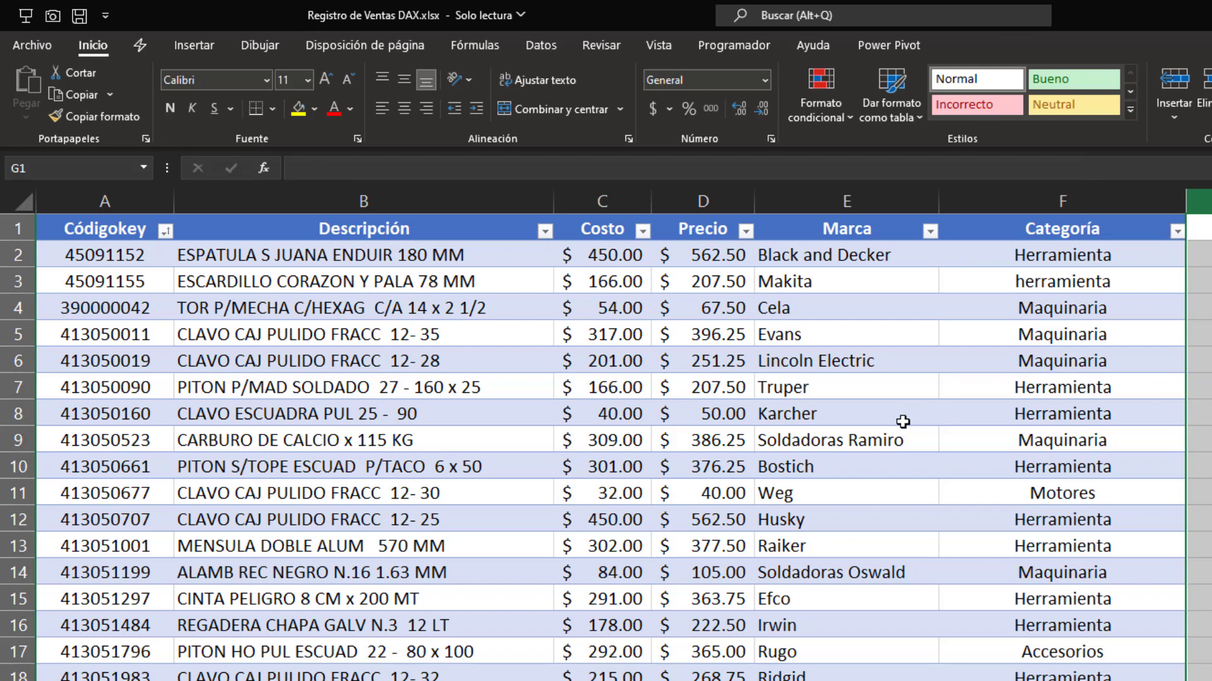
pyautogui.click(596, 404)
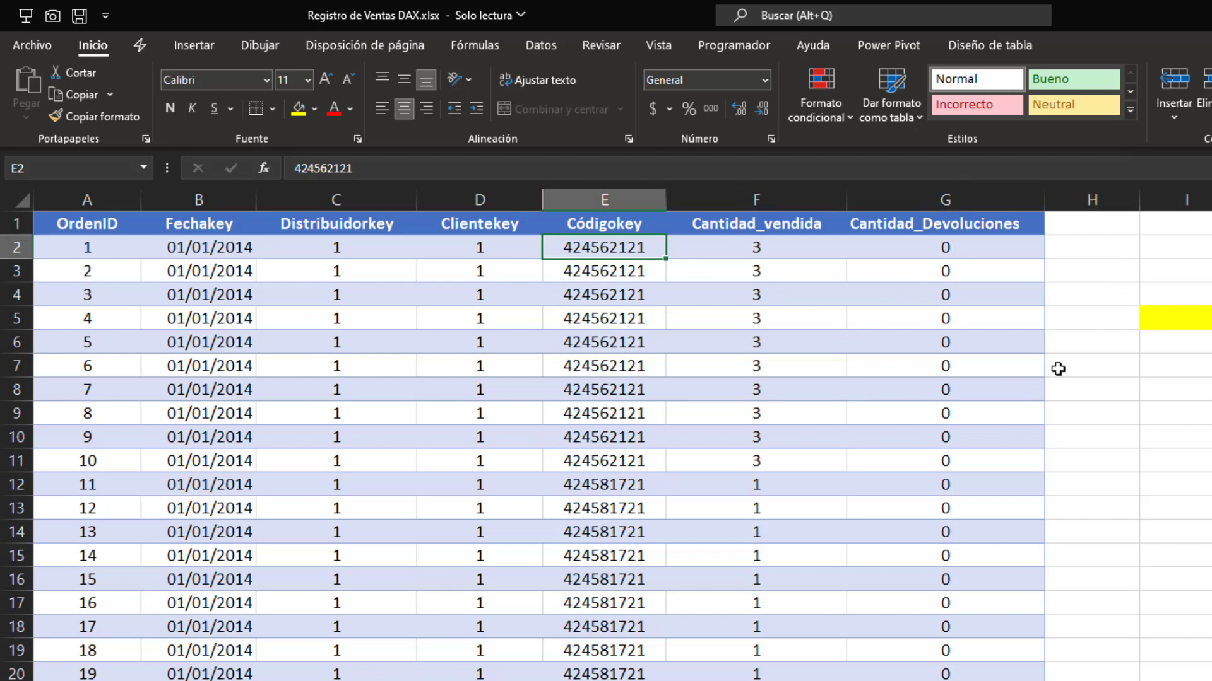
# Compare the whole Códigokey column of the sales table with the product table, ending on the sales table.
pyautogui.click(598, 202)
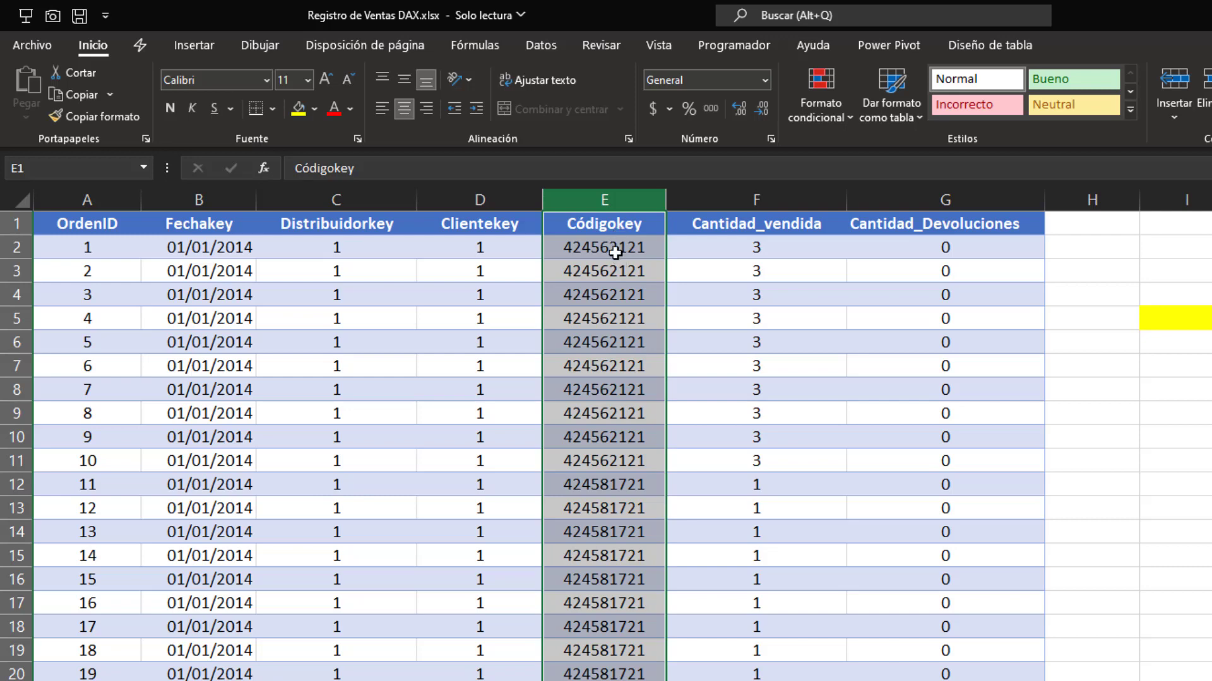
pyautogui.click(588, 231)
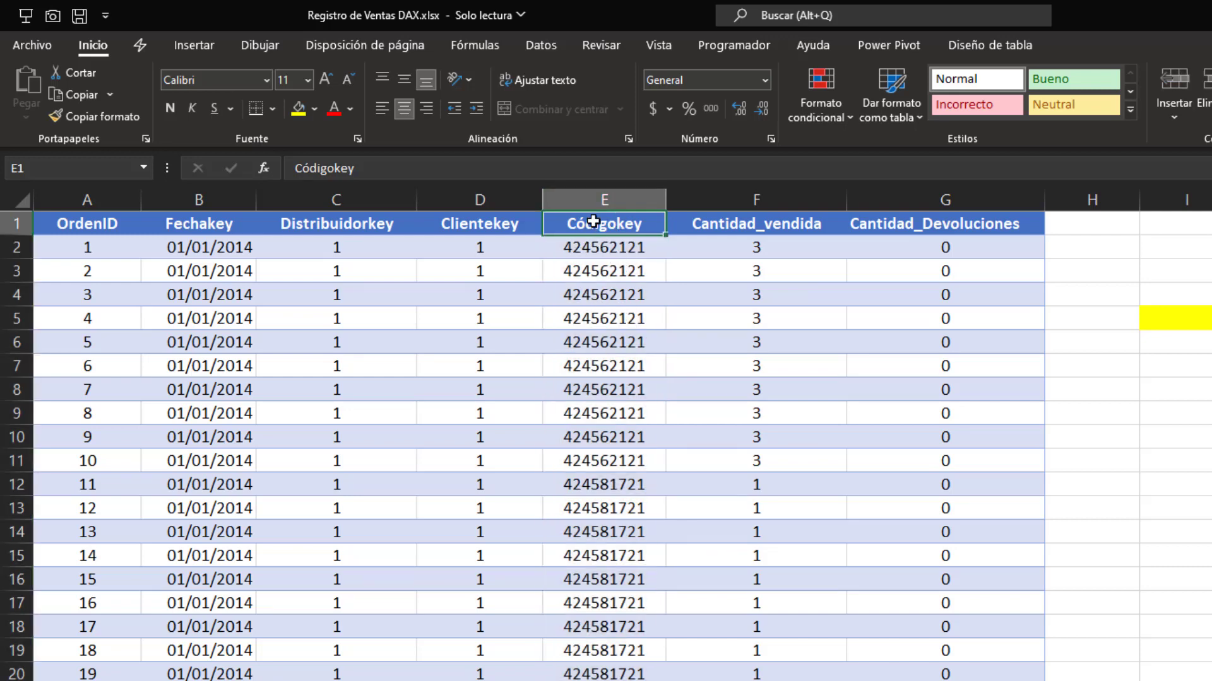
pyautogui.click(607, 201)
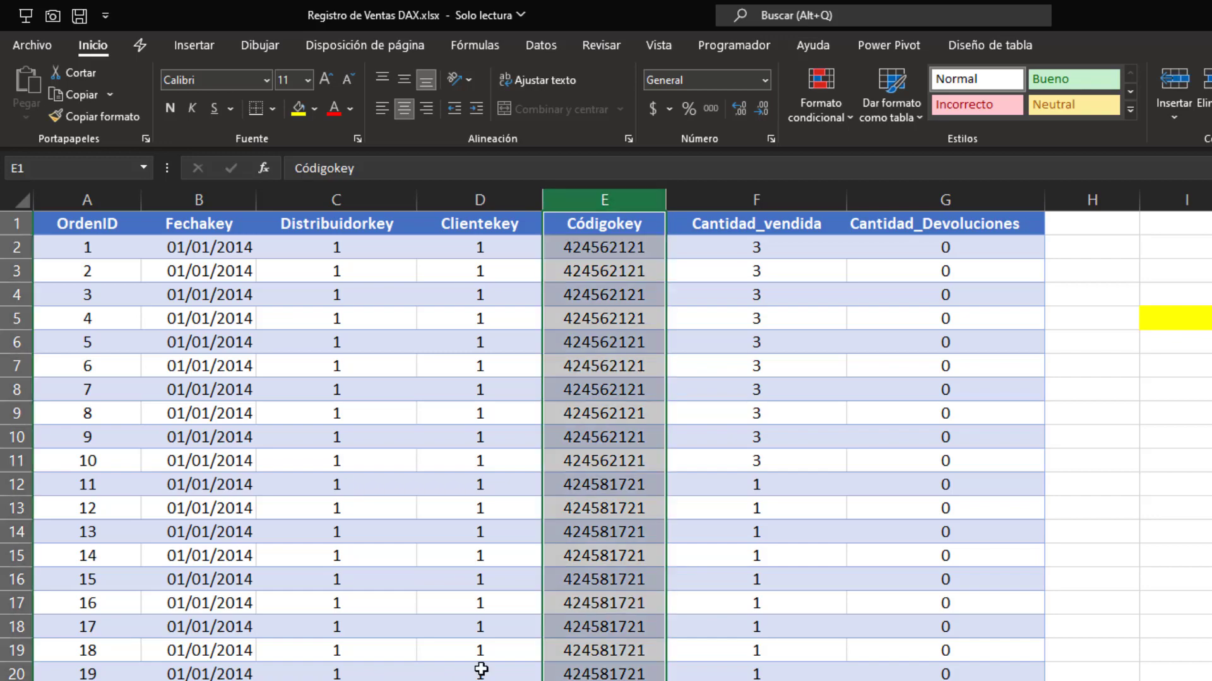
pyautogui.click(203, 680)
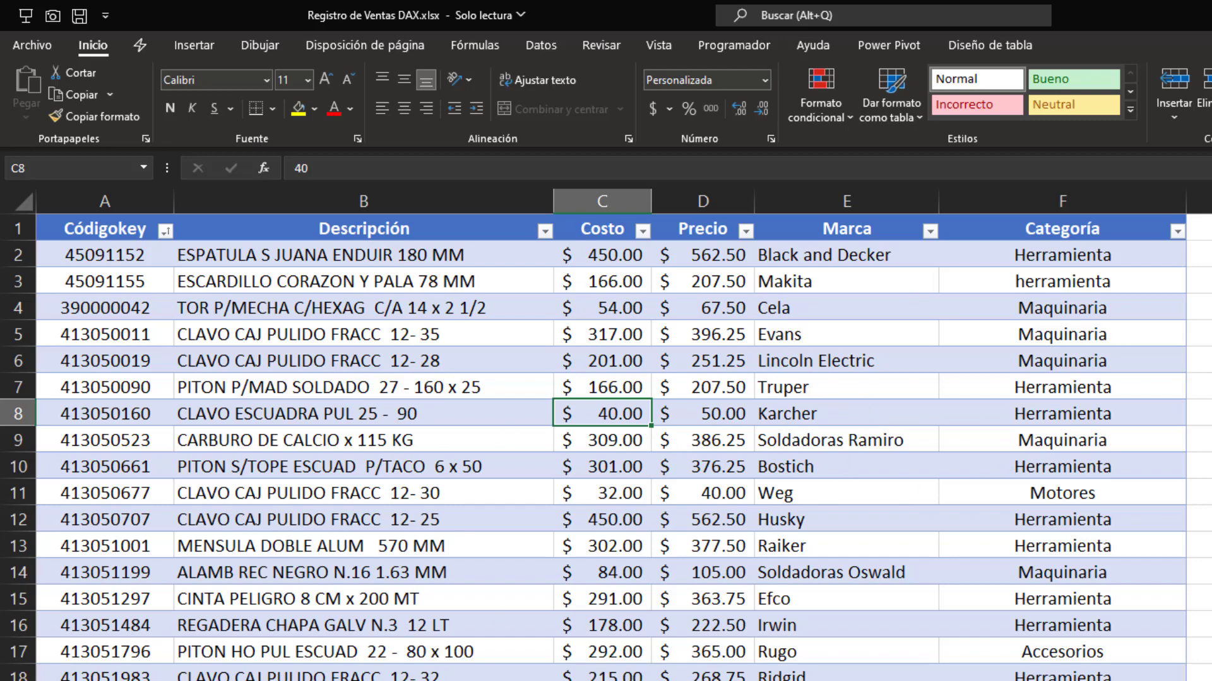
pyautogui.click(126, 680)
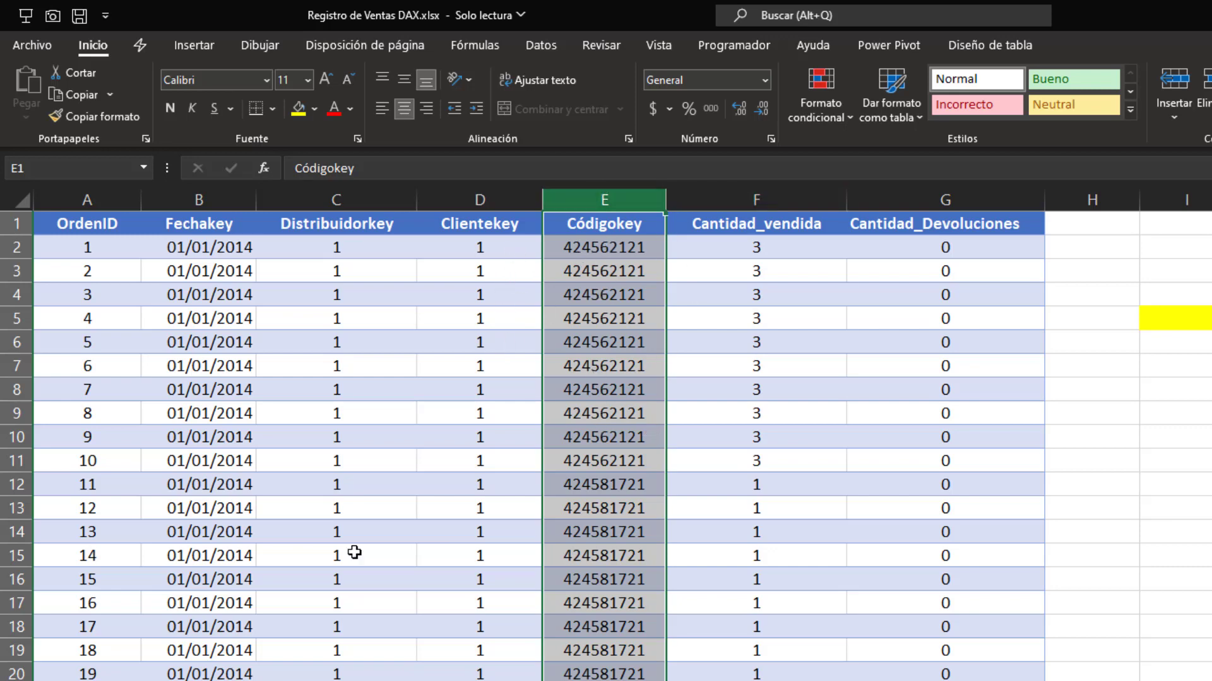
pyautogui.hotkey('ctrl', 'pagedown')
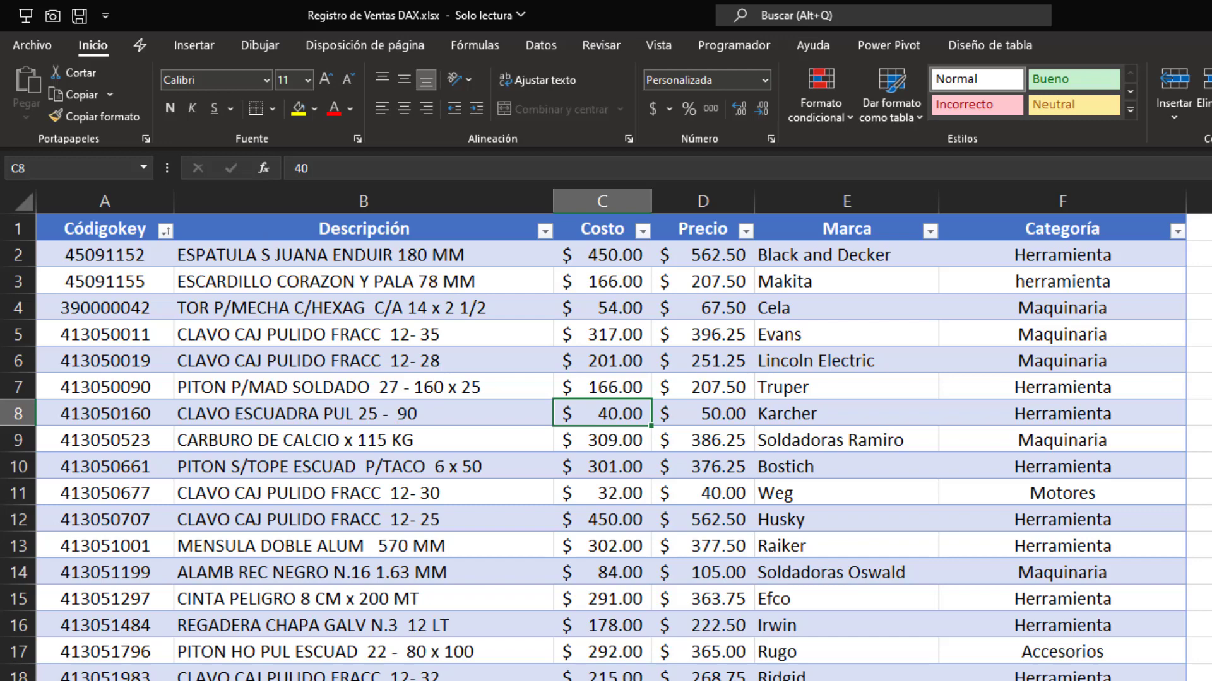
pyautogui.hotkey('ctrl', 'pageup')
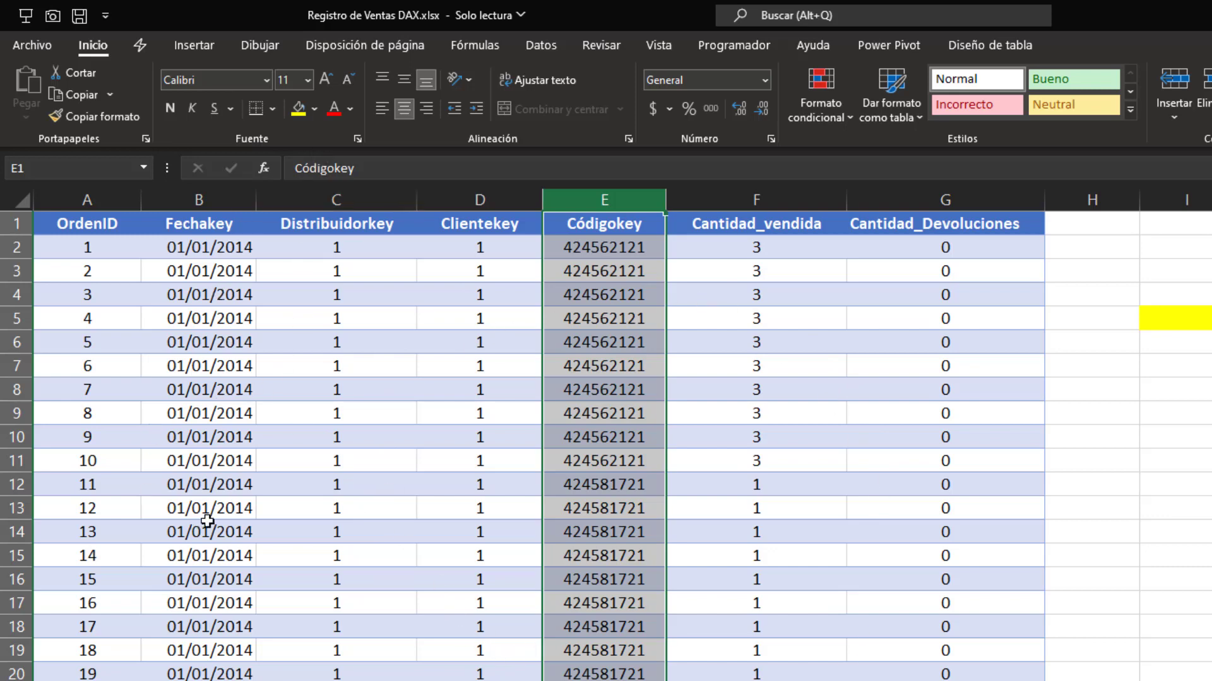
# Follow the Clientekey column from its header and first record in the sales table to the client table.
pyautogui.click(494, 226)
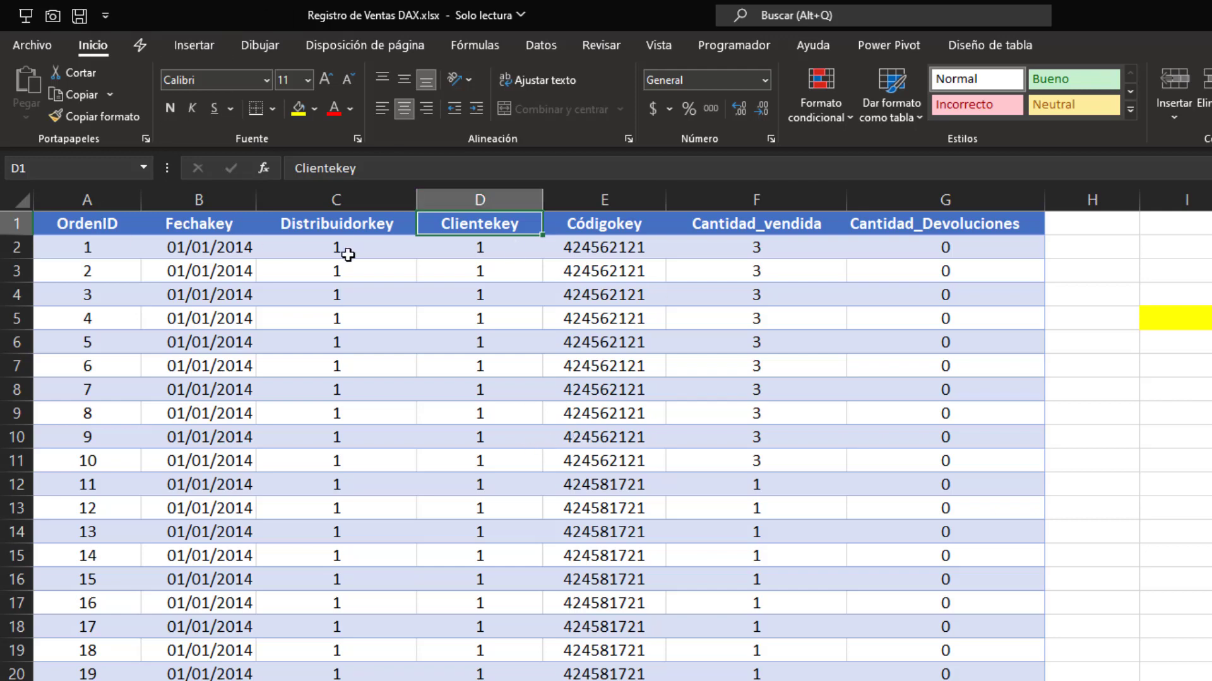
pyautogui.click(512, 248)
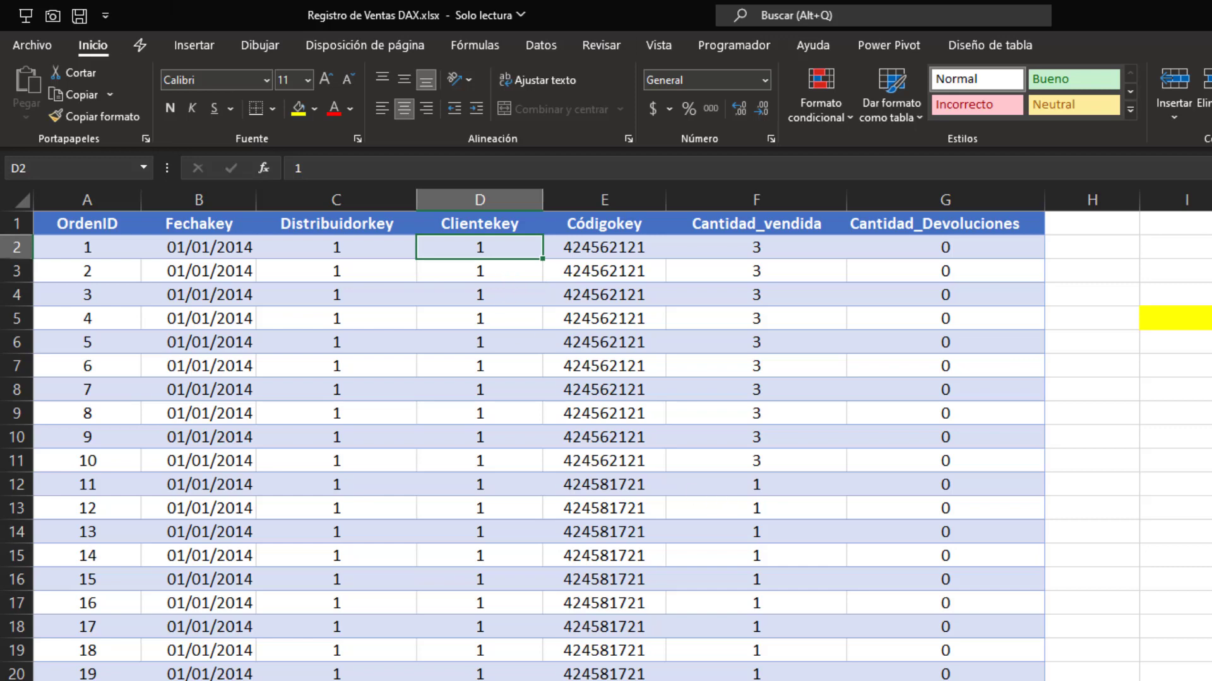
pyautogui.hotkey('ctrl', 'pagedown')
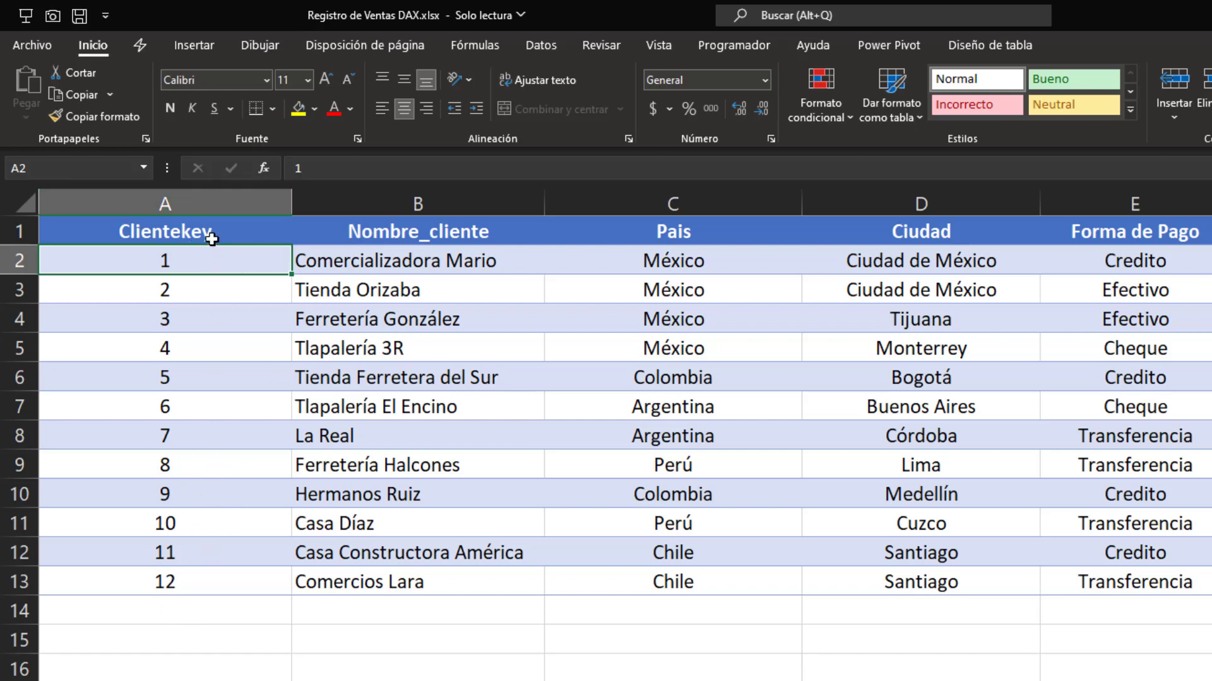
# Examine the individual client keys down the client table's Clientekey column, ending on key 10.
pyautogui.click(202, 291)
pyautogui.click(201, 328)
pyautogui.click(206, 359)
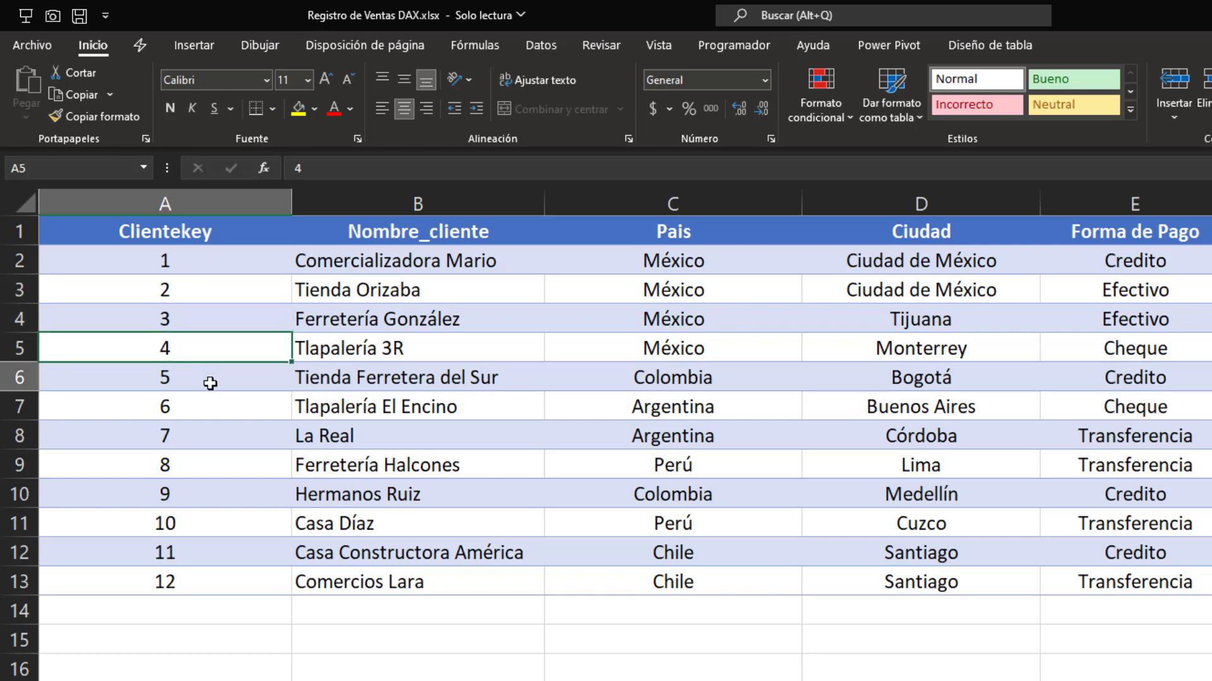
pyautogui.click(208, 380)
pyautogui.click(216, 416)
pyautogui.click(211, 447)
pyautogui.click(219, 476)
pyautogui.moveTo(218, 520); pyautogui.dragTo(218, 507)
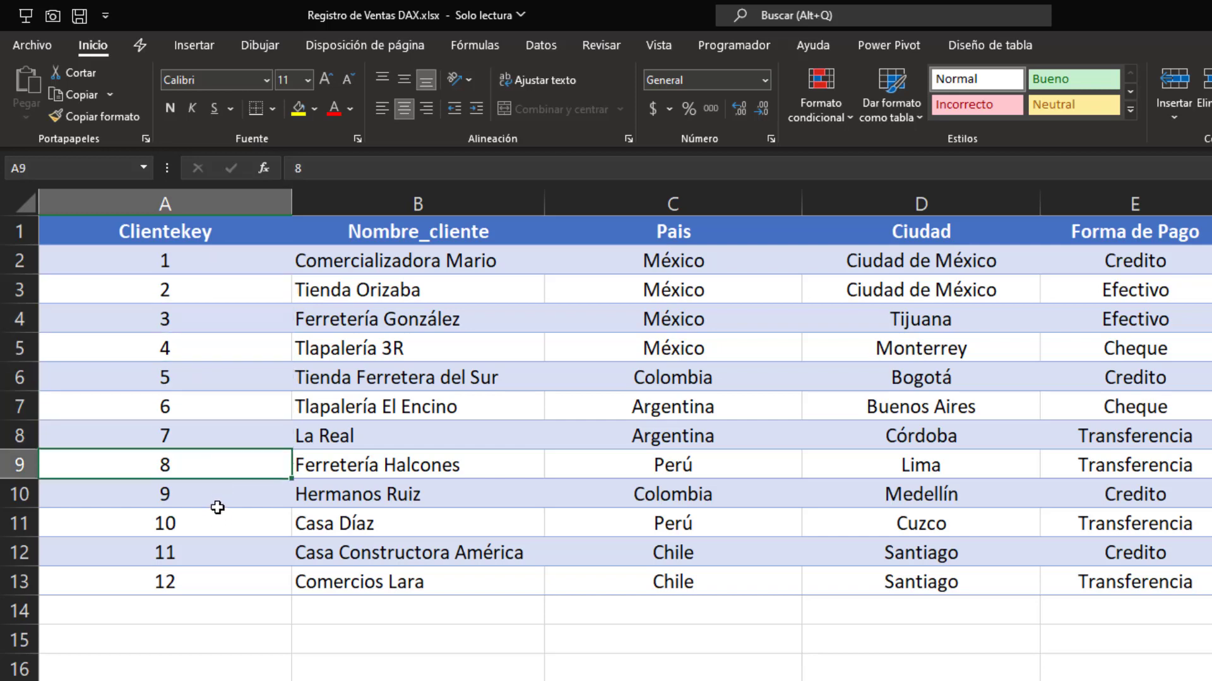
pyautogui.click(248, 573)
pyautogui.click(237, 548)
pyautogui.click(240, 522)
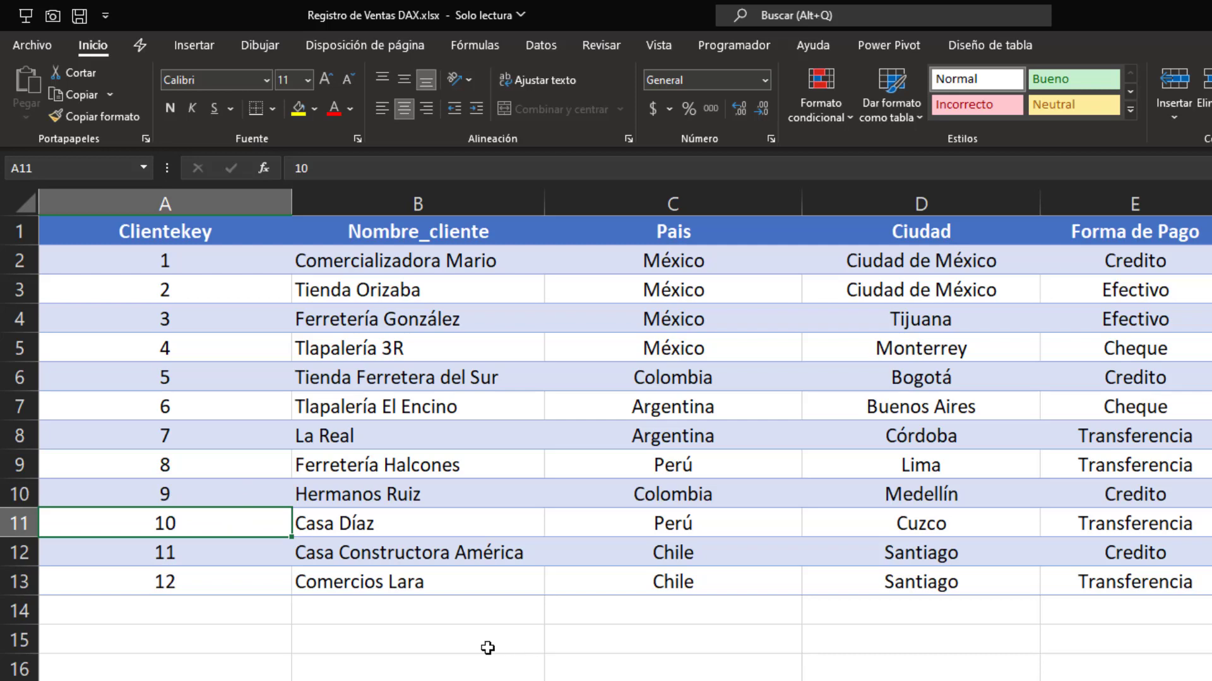
# Review the full range of client keys from 1 to 12, ending on the first client record.
pyautogui.moveTo(243, 263); pyautogui.dragTo(227, 581)
pyautogui.click(227, 581)
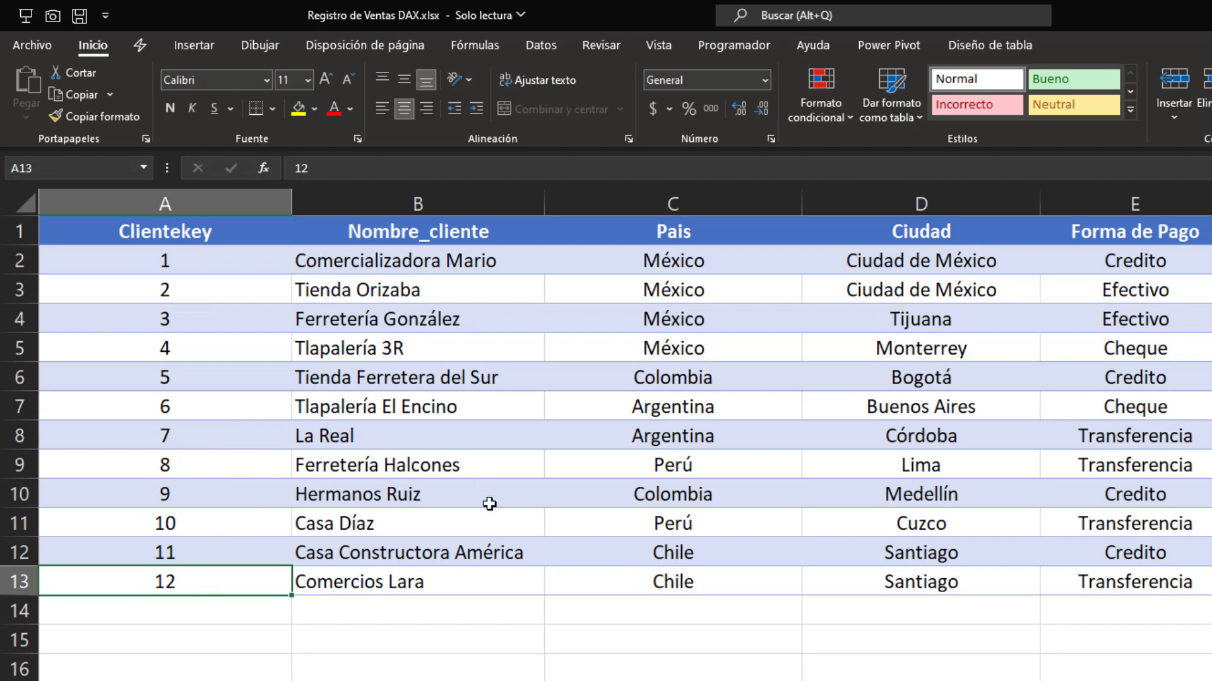
pyautogui.click(240, 251)
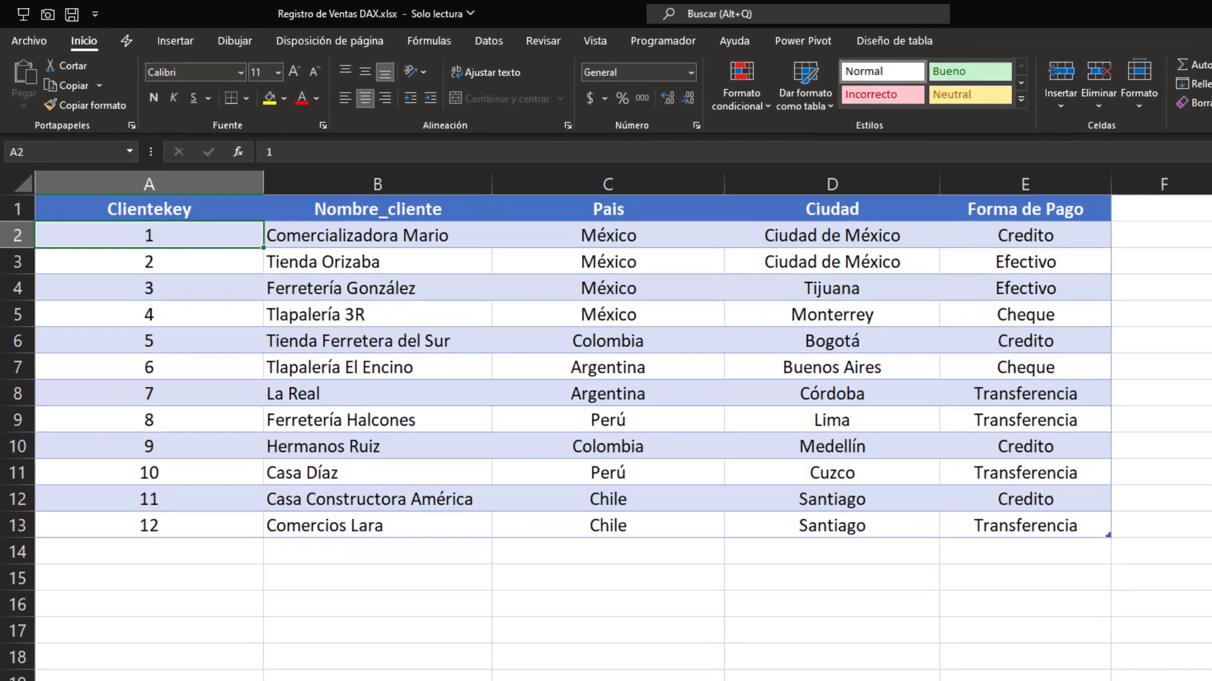
# Compare the sales table's Clientekey records with the client table, ending on the client table.
pyautogui.hotkey('ctrl', 'pageup')
pyautogui.hotkey('ctrl', 'pageup')
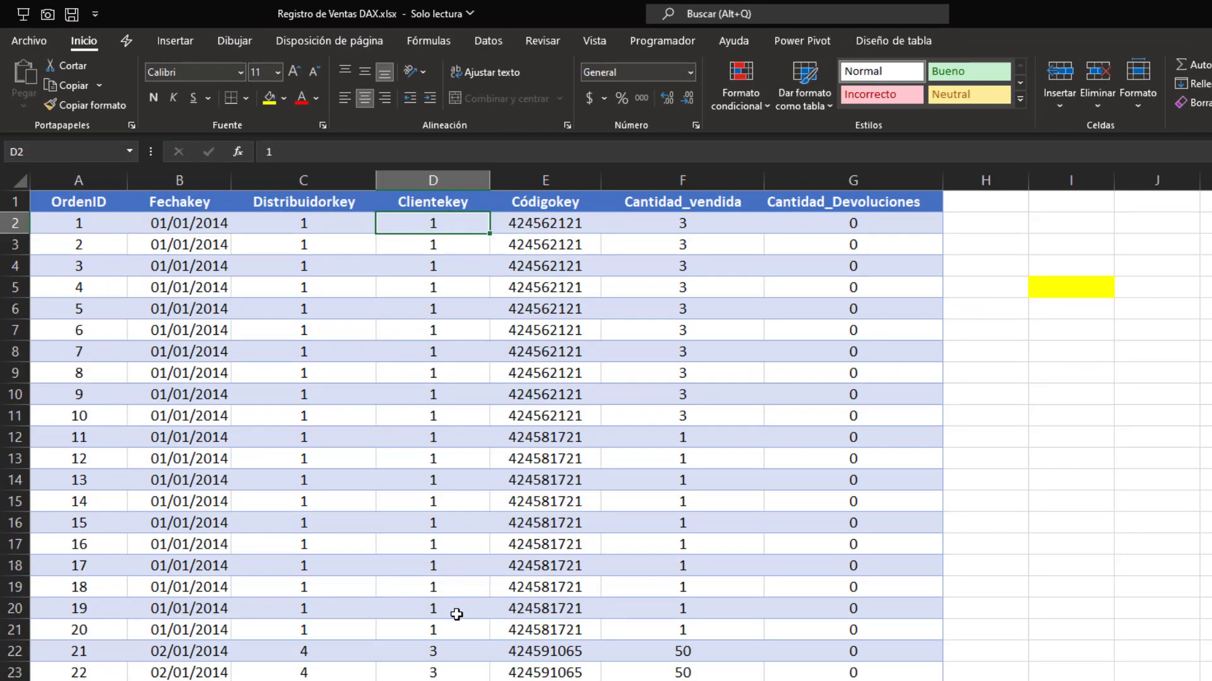
pyautogui.hotkey('ctrl', 'pagedown')
pyautogui.hotkey('ctrl', 'pagedown')
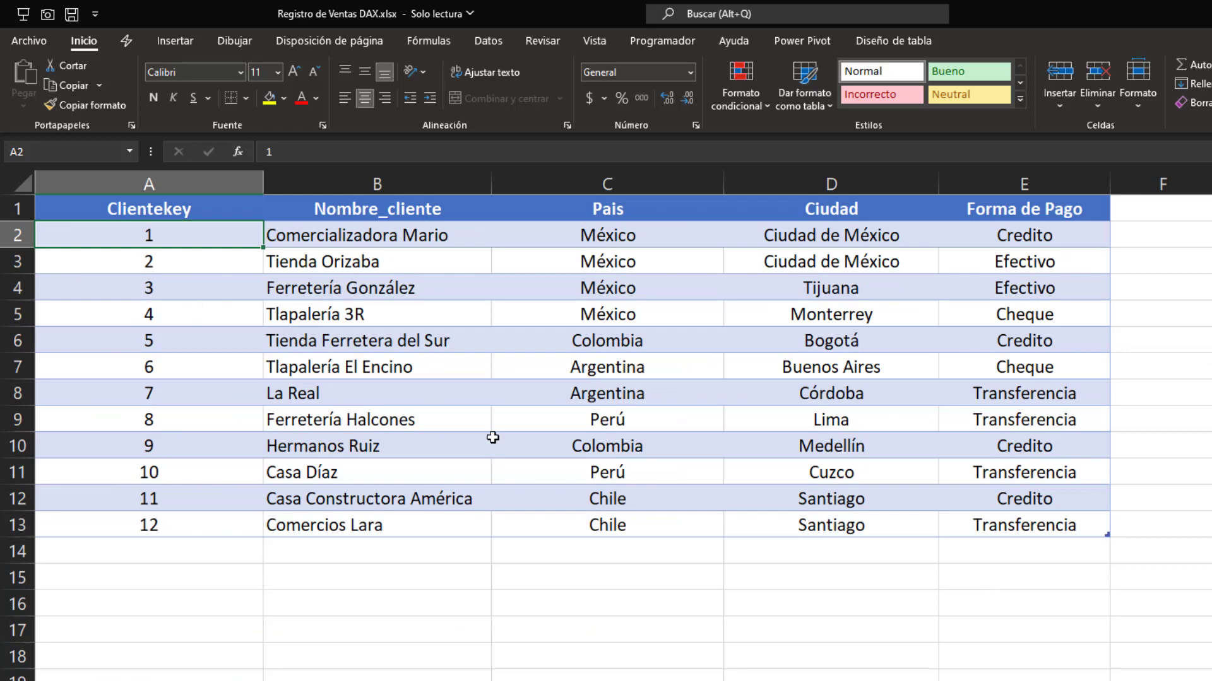
# Review the first client's name, country and city in the client table.
pyautogui.click(336, 230)
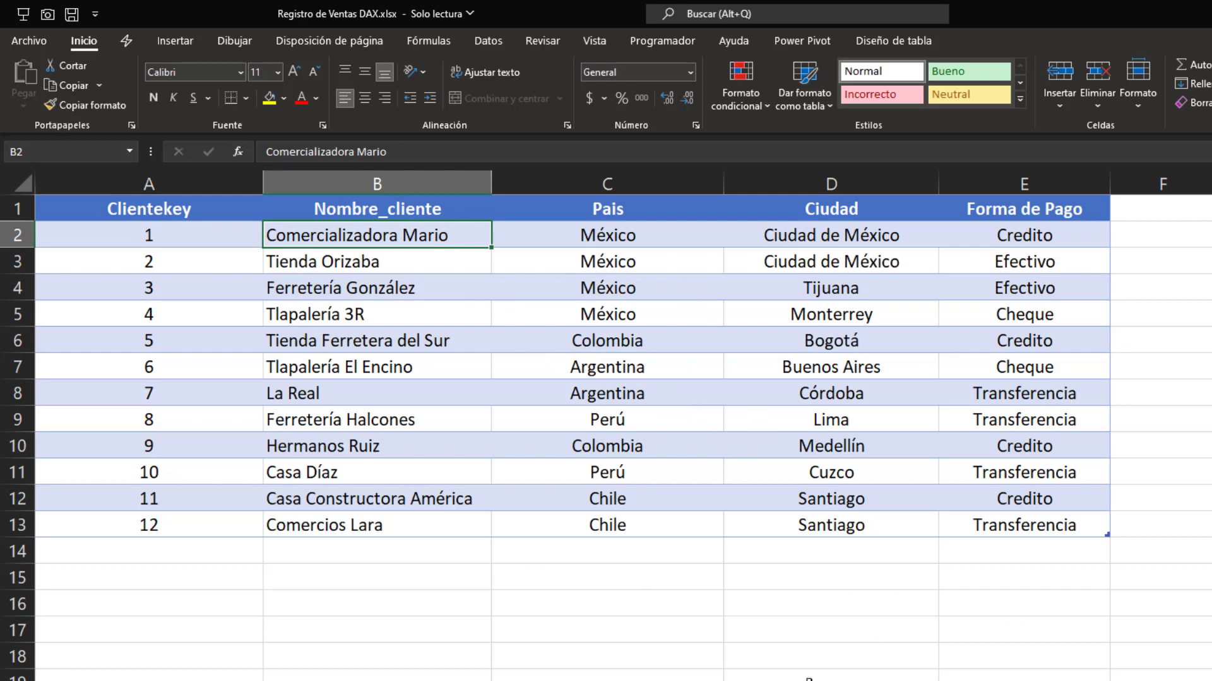
pyautogui.click(590, 236)
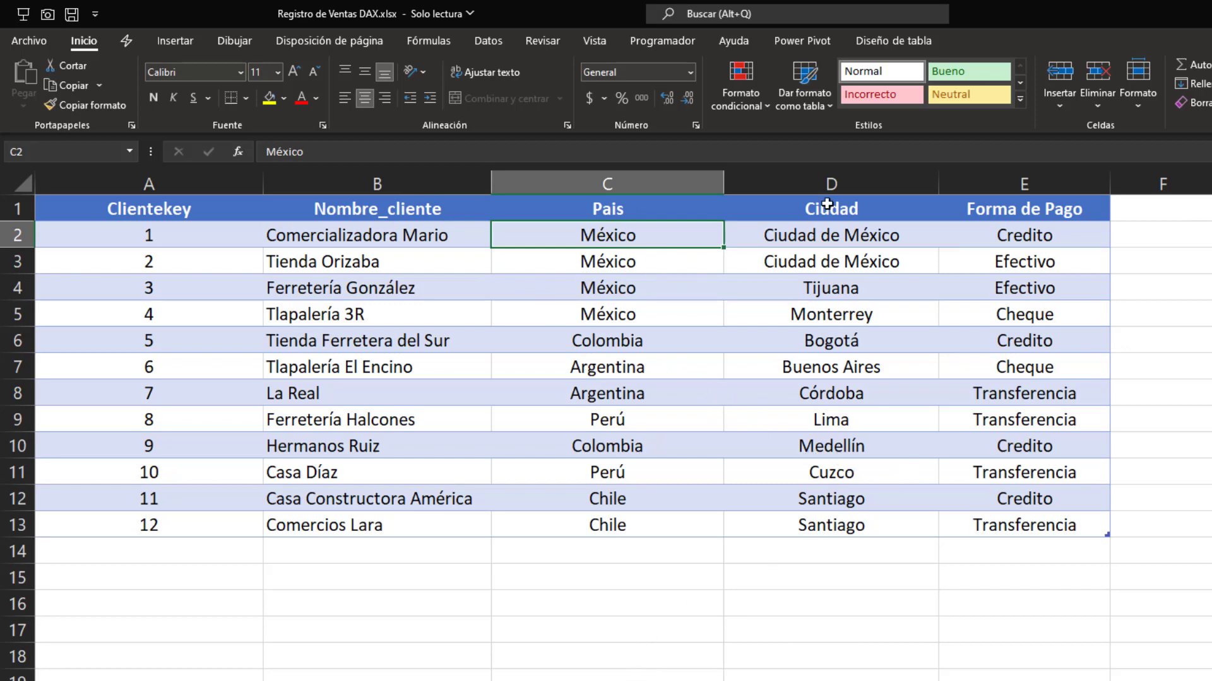
pyautogui.click(833, 233)
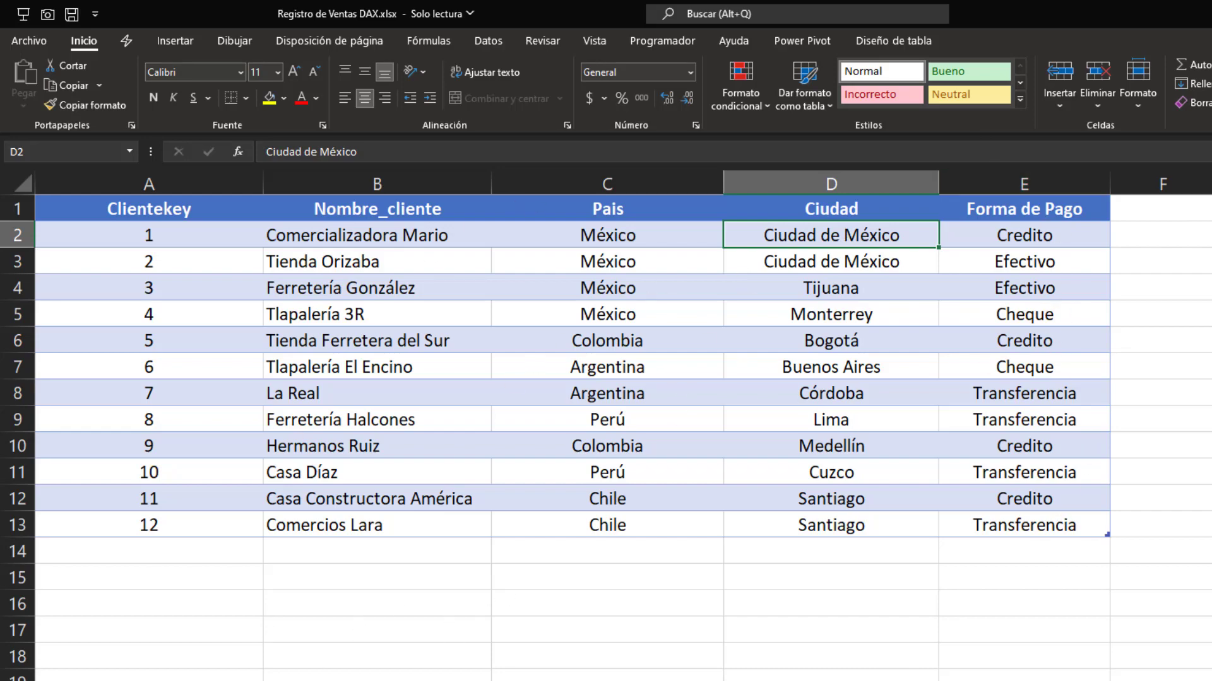
# Follow the Distribuidorkey column from its header and first record in the sales table to the distributor table, then return to the sales table.
pyautogui.hotkey('ctrl', 'pageup')
pyautogui.hotkey('ctrl', 'pageup')
pyautogui.hotkey('ctrl', 'pagedown')
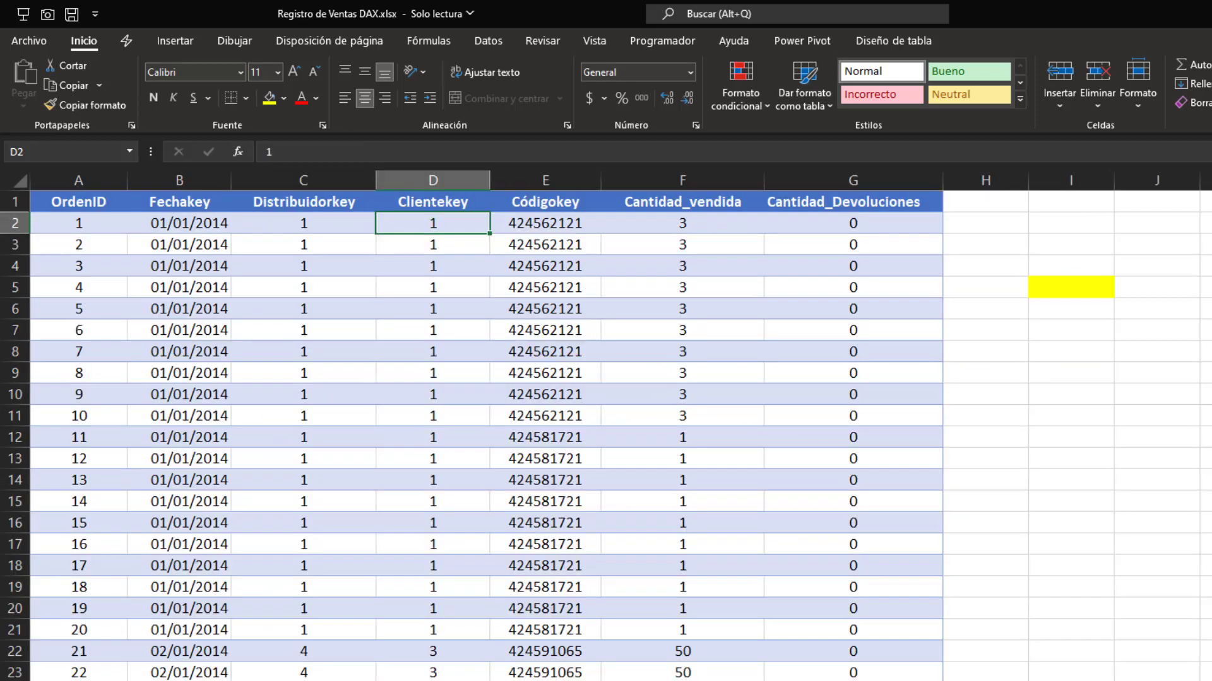
pyautogui.click(313, 199)
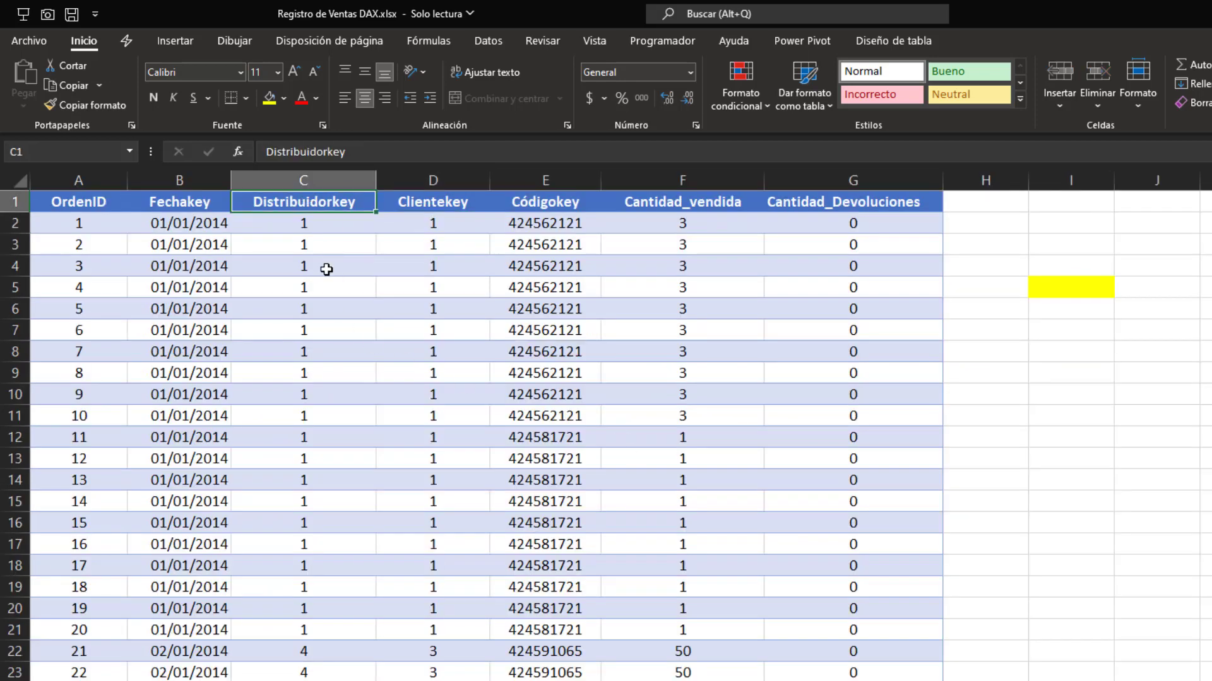
pyautogui.click(306, 226)
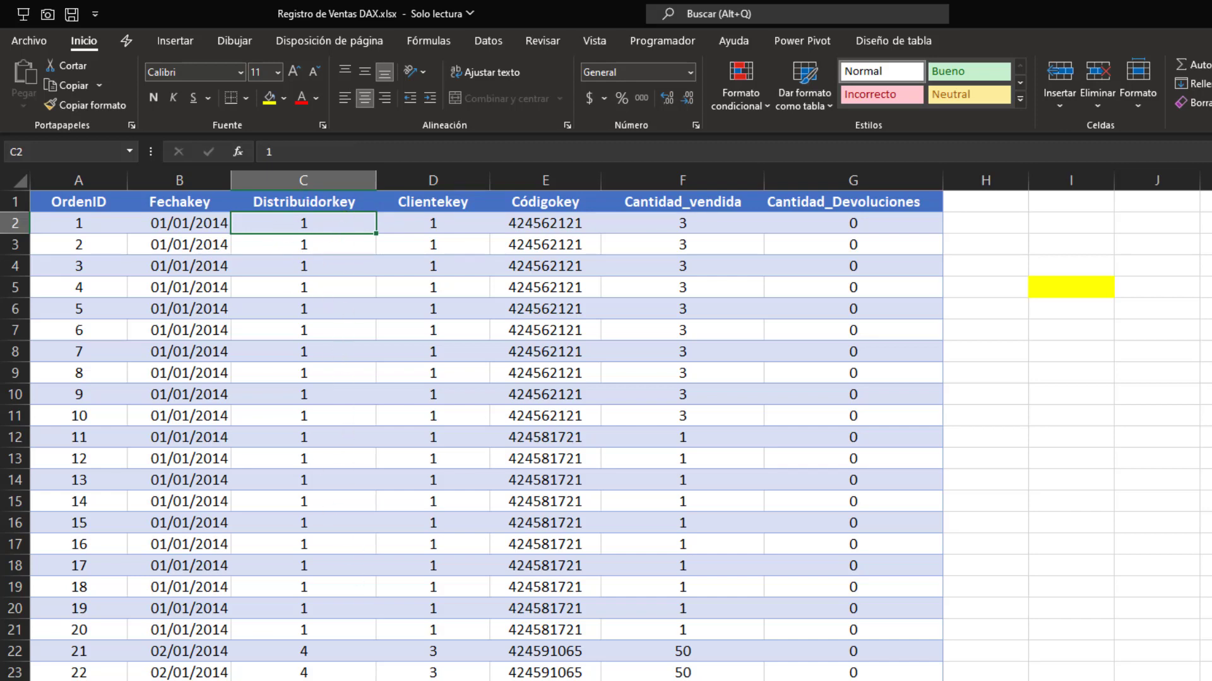
pyautogui.hotkey('ctrl', 'pagedown')
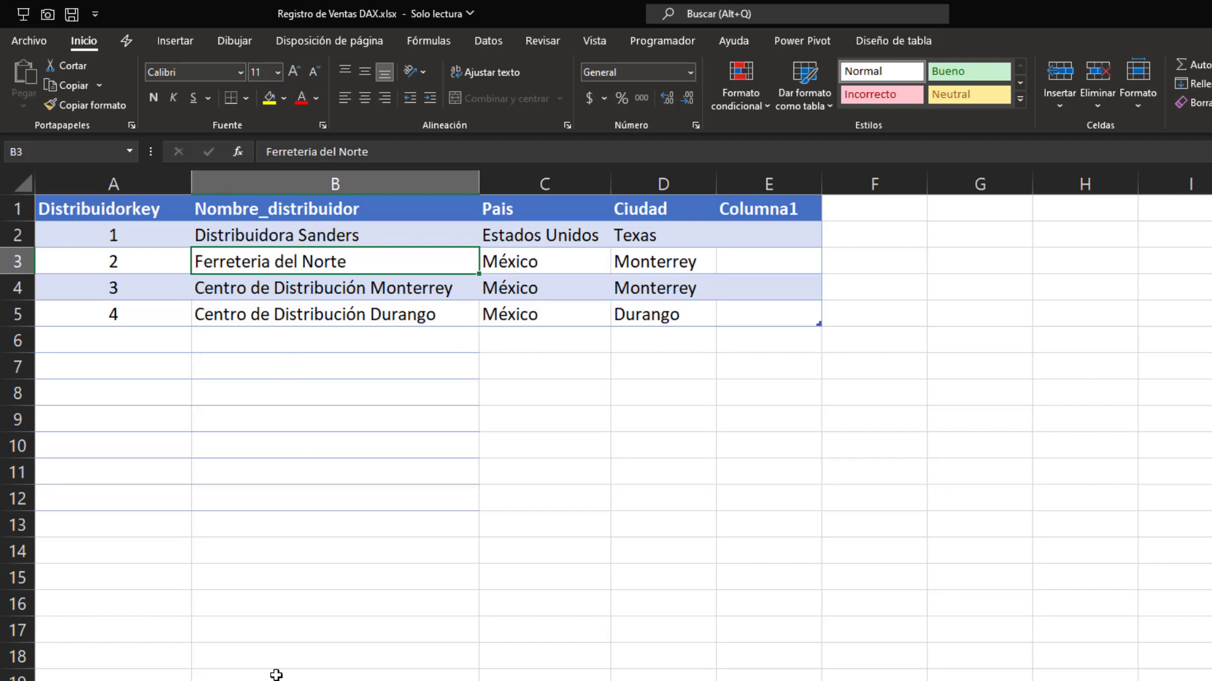
pyautogui.hotkey('ctrl', 'pageup')
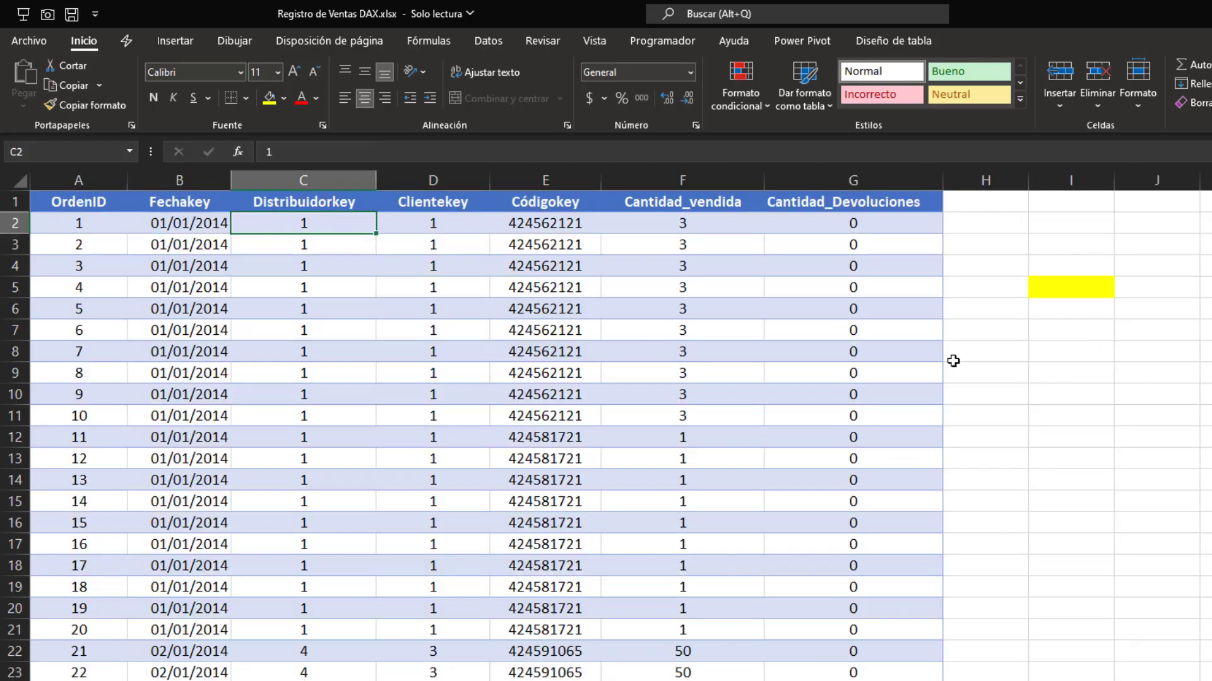
# Examine the repeated distributor keys down the sales table's Distribuidorkey column, ending back at the first records.
pyautogui.click(309, 247)
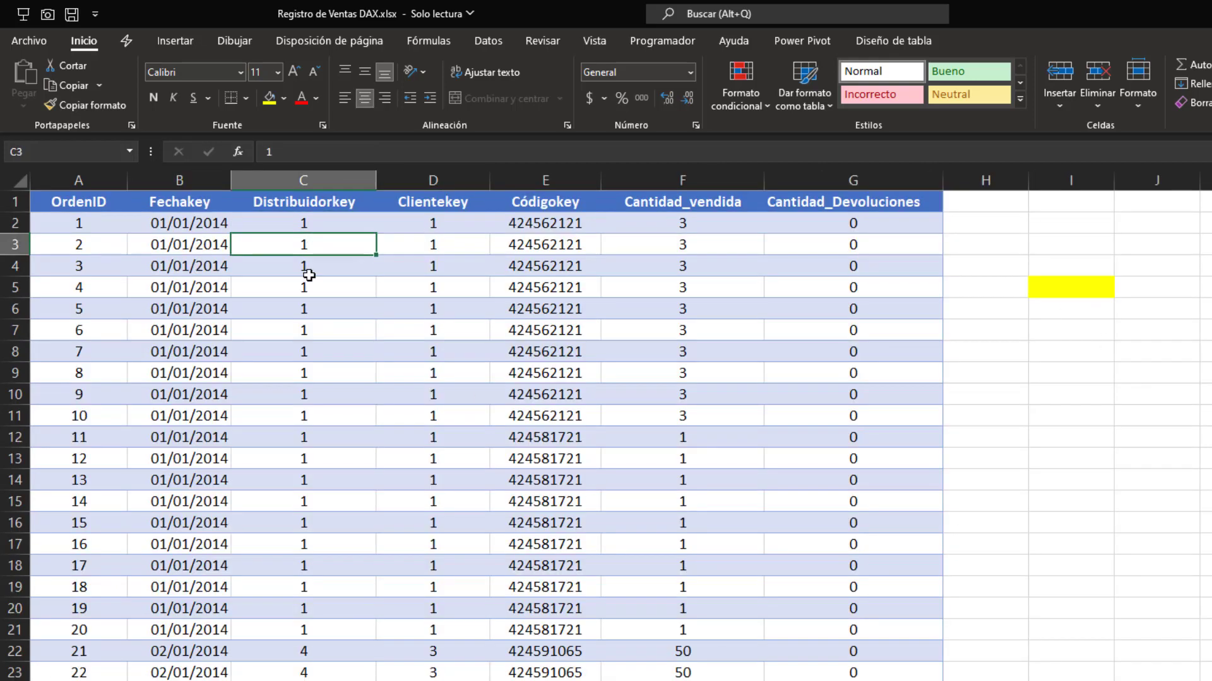
pyautogui.scroll(-20, 309, 358)
pyautogui.scroll(-16, 306, 419)
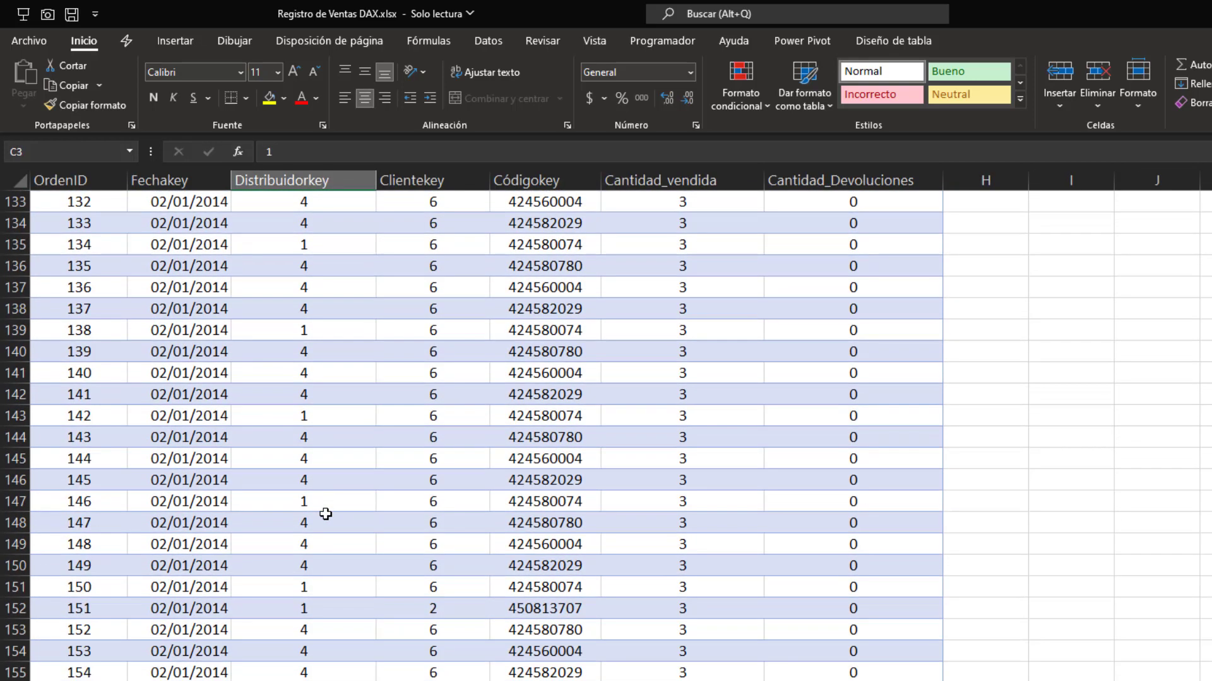
pyautogui.scroll(20, 324, 498)
pyautogui.scroll(4, 341, 376)
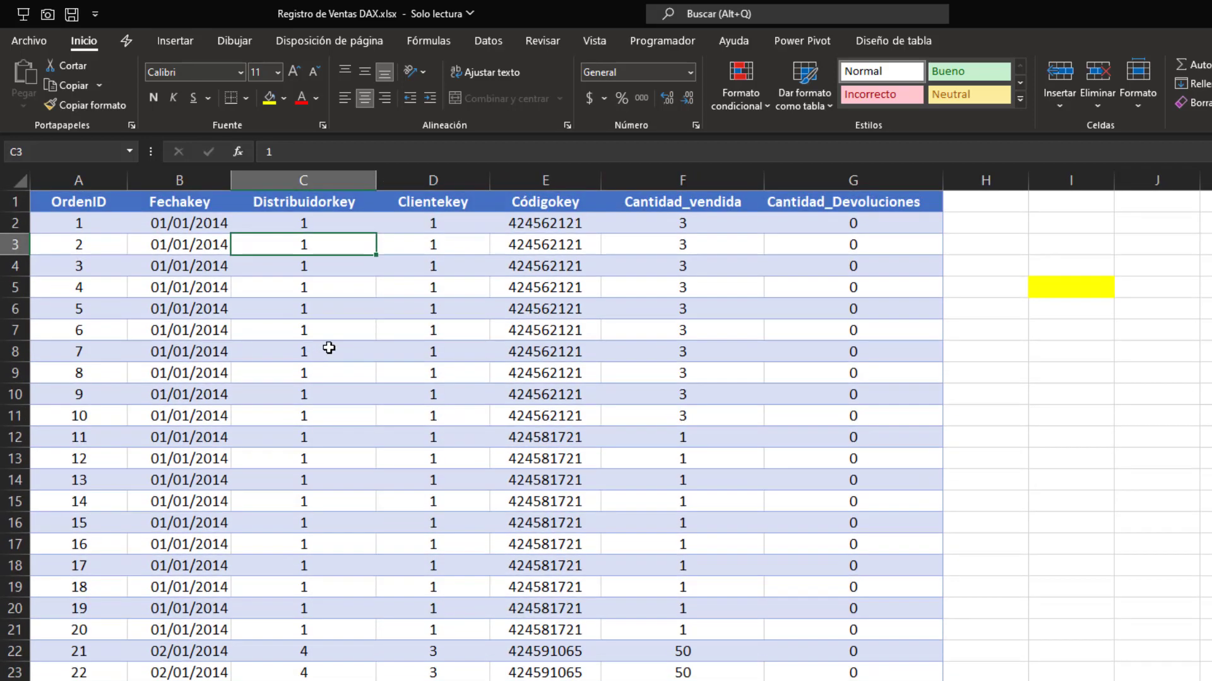
pyautogui.scroll(-12, 330, 400)
pyautogui.scroll(-20, 323, 549)
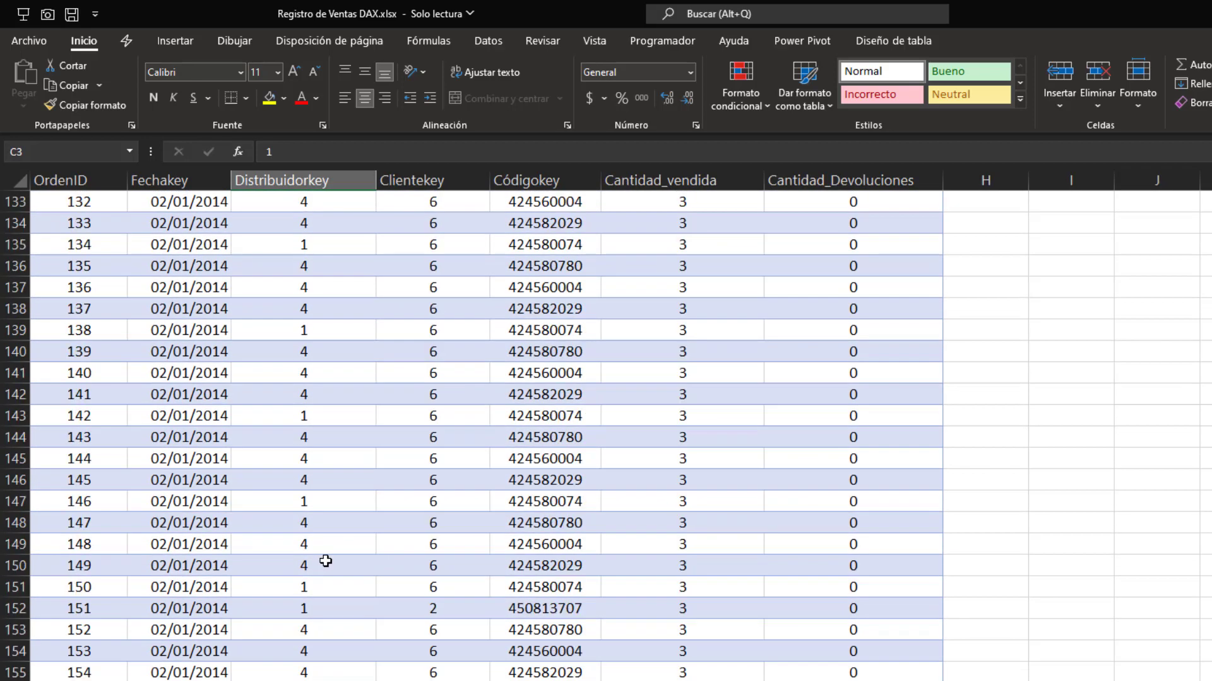
pyautogui.scroll(20, 341, 533)
pyautogui.scroll(20, 344, 529)
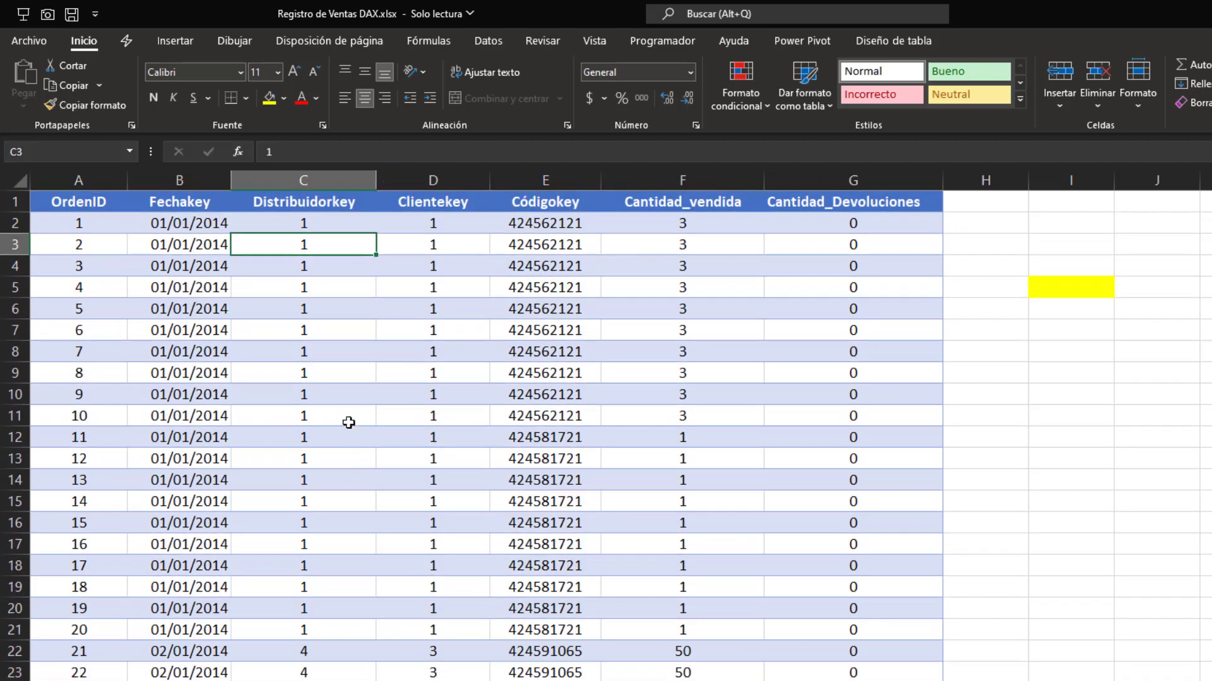
# Review the distributor keys 1 to 4 in the distributor table's Distribuidorkey column.
pyautogui.hotkey('ctrl', 'pagedown')
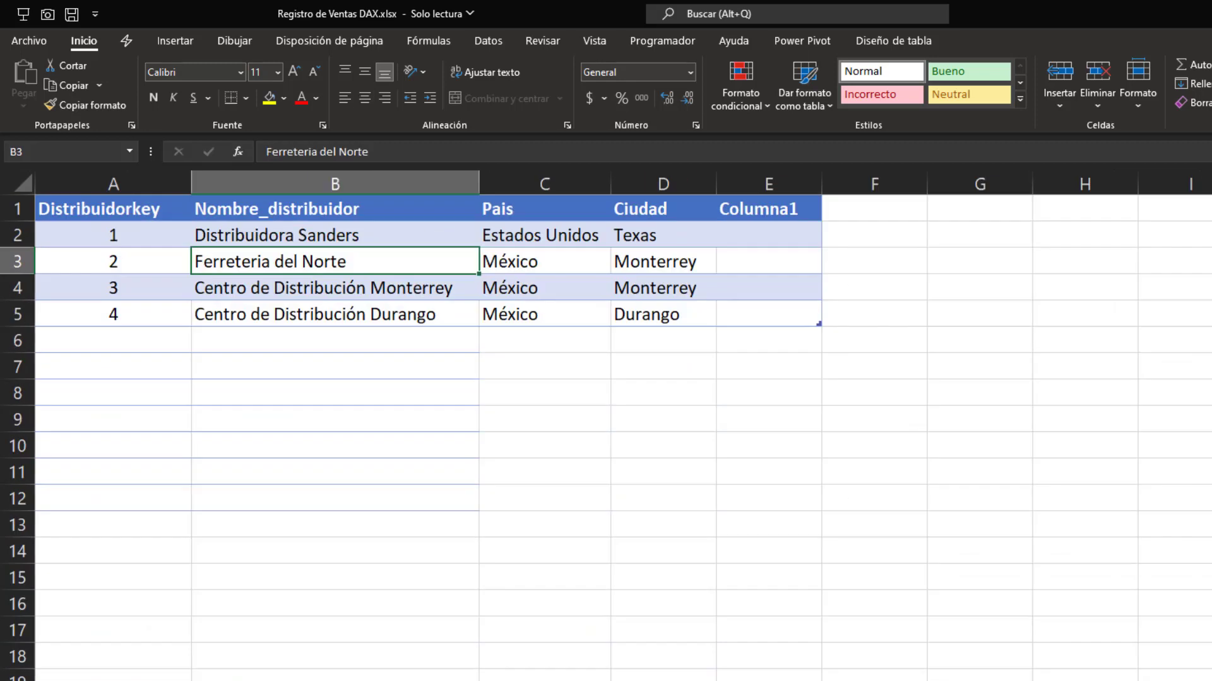
pyautogui.click(124, 240)
pyautogui.moveTo(123, 253); pyautogui.dragTo(108, 311)
pyautogui.click(266, 358)
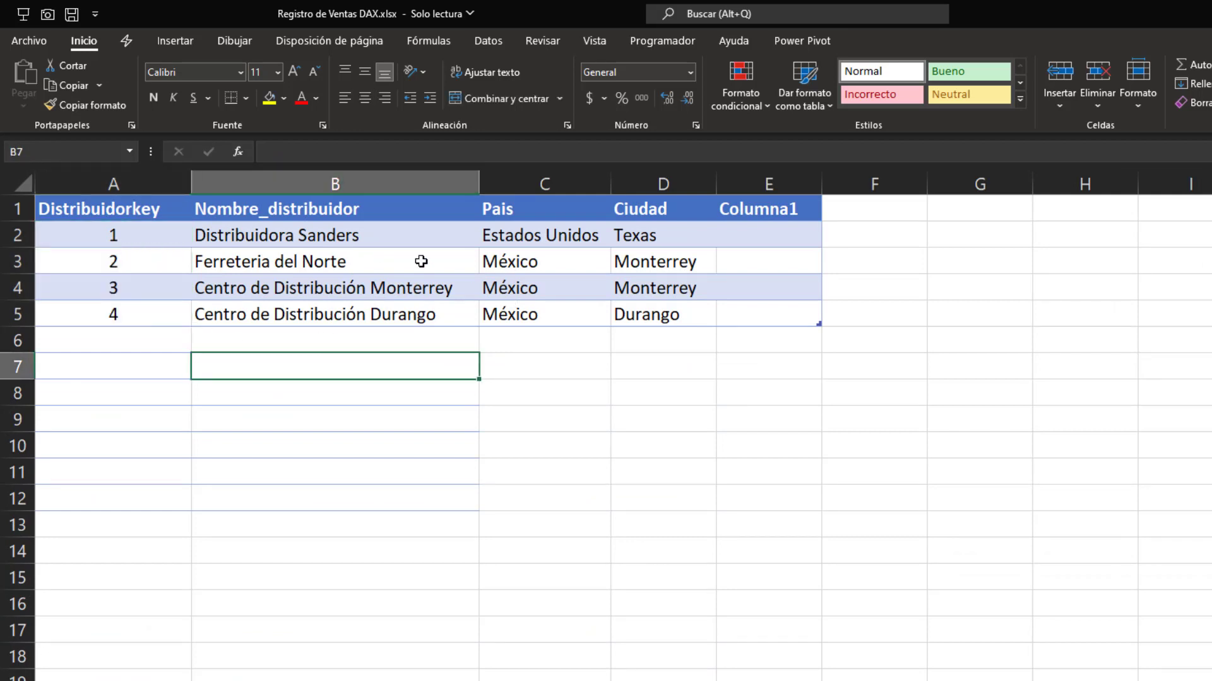
# Examine each distributor name, followed by the full Pais and Ciudad values of the distributor table.
pyautogui.click(394, 232)
pyautogui.click(391, 269)
pyautogui.click(401, 293)
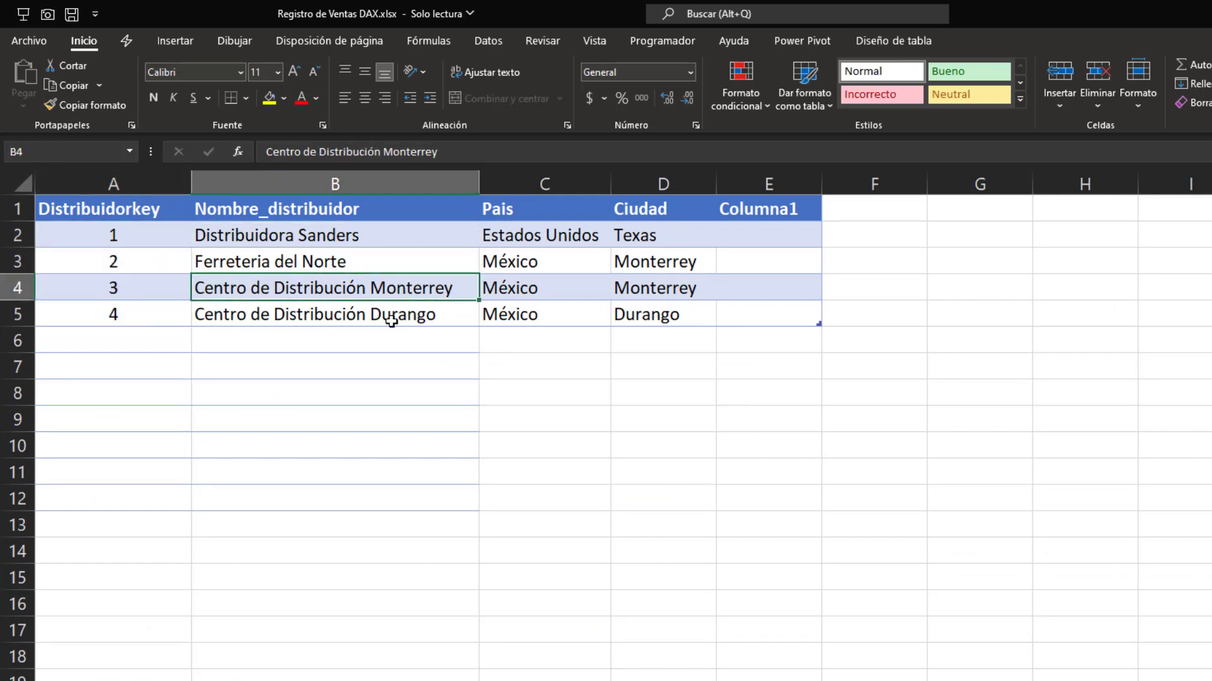
pyautogui.click(392, 313)
pyautogui.click(566, 229)
pyautogui.moveTo(565, 228); pyautogui.dragTo(549, 314)
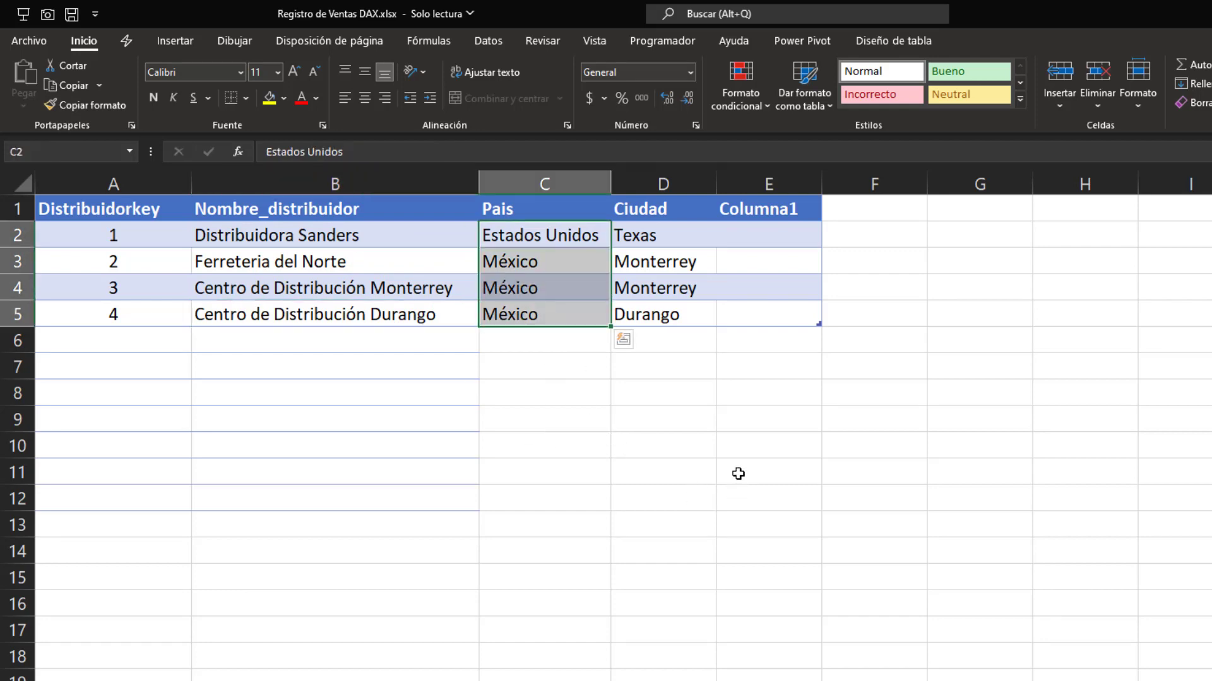
pyautogui.moveTo(654, 231); pyautogui.dragTo(653, 313)
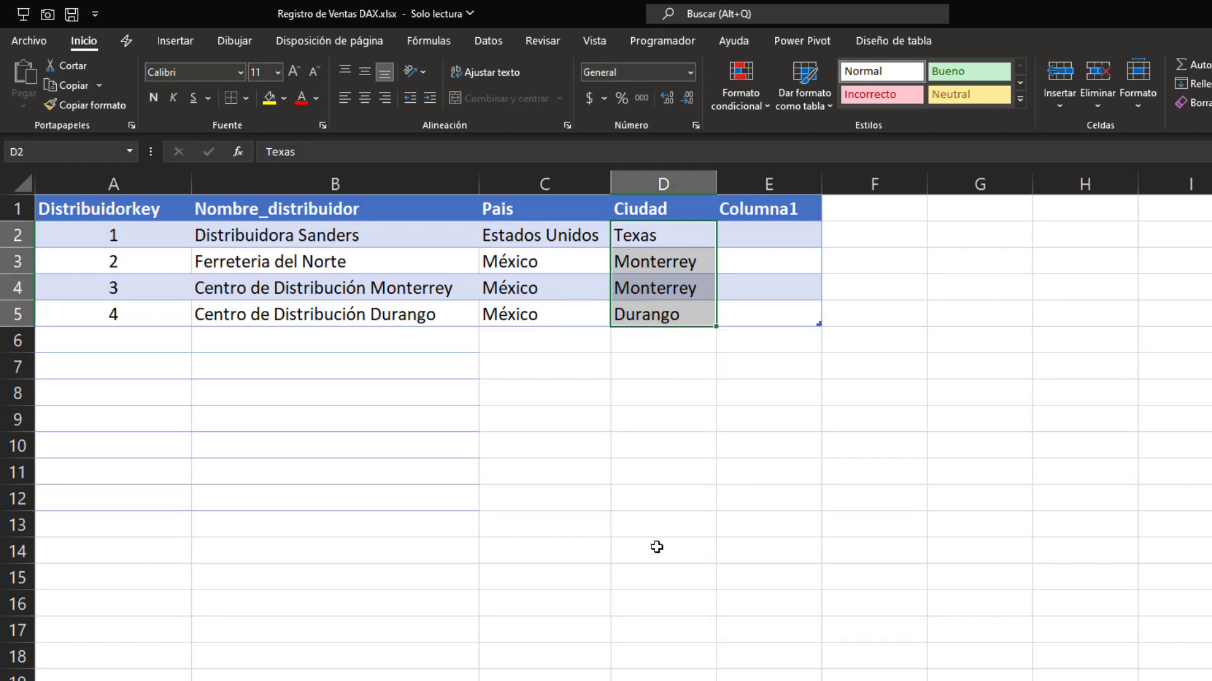
# Delete the empty Columna1 column from the distributor table and select the last distributor's city.
pyautogui.click(772, 183)
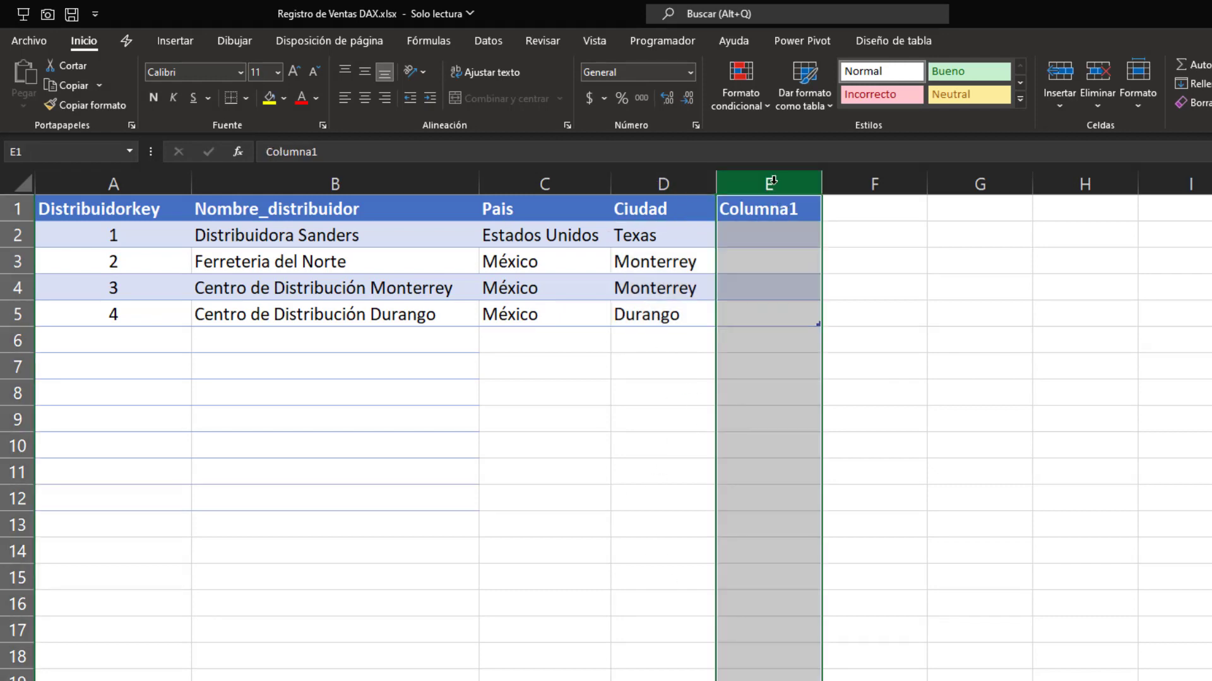
pyautogui.rightClick(771, 183)
pyautogui.click(846, 378)
pyautogui.click(644, 313)
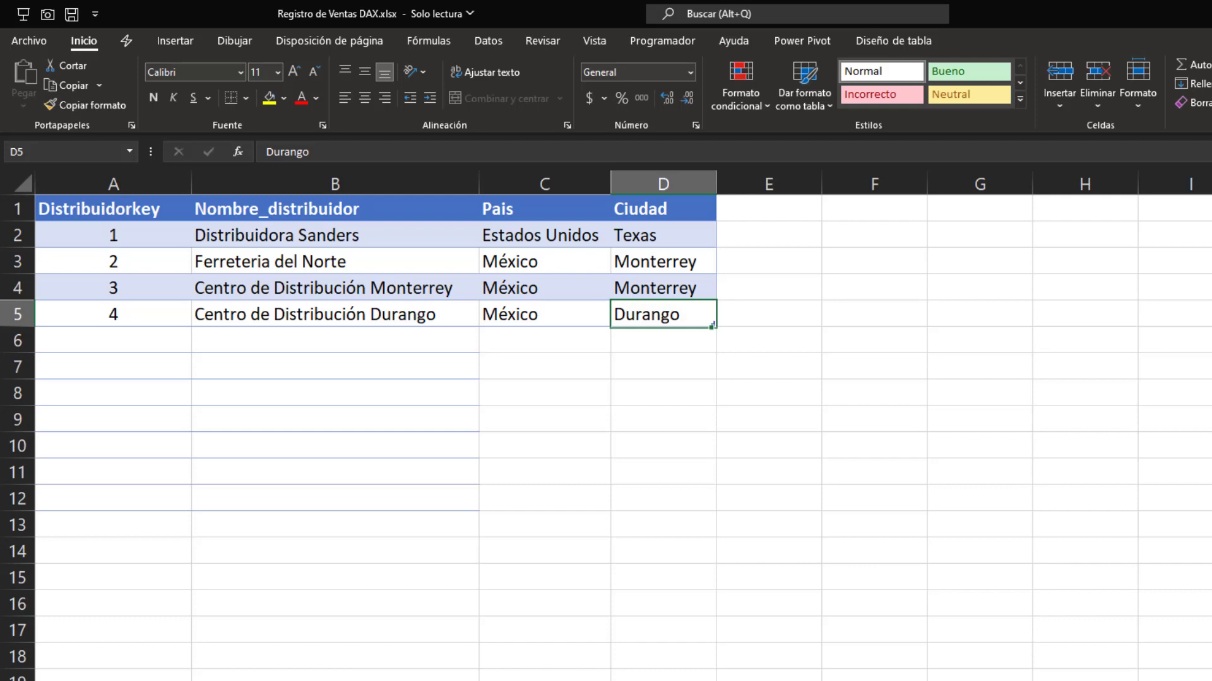
# Review the date table's Fechakey column from its header and first date to its last date, ending on the header.
pyautogui.hotkey('ctrl', 'pagedown')
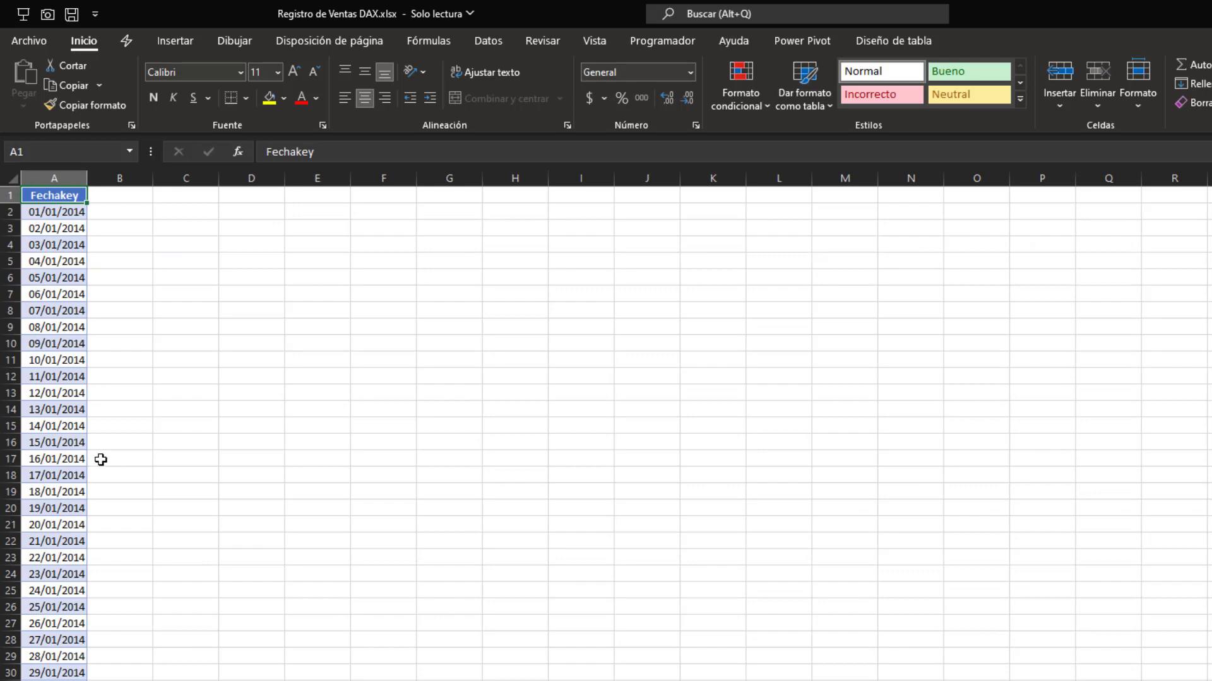
pyautogui.scroll(2, 212, 423)
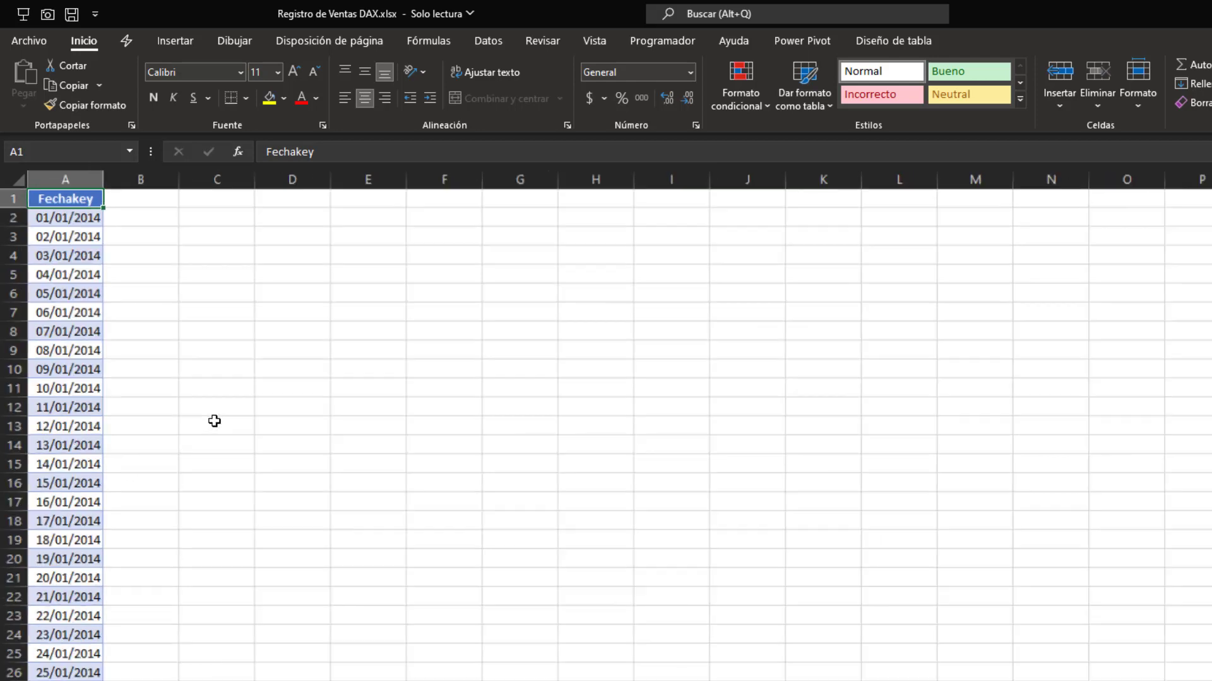
pyautogui.click(101, 226)
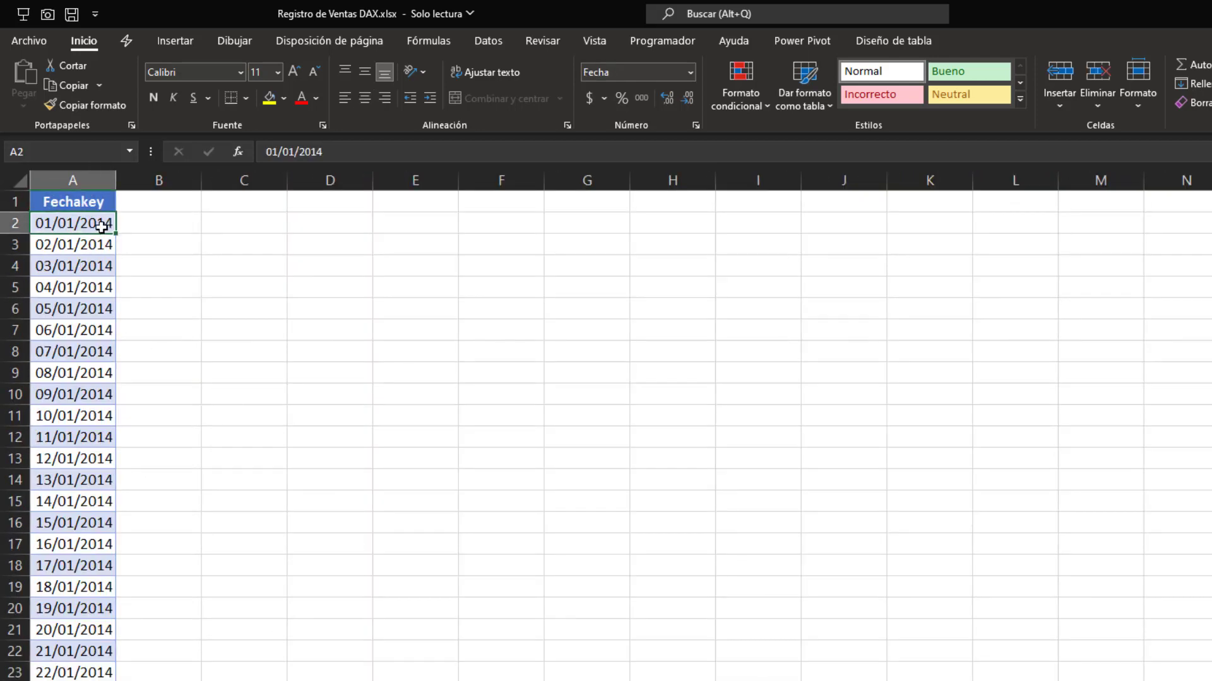
pyautogui.press('Up')
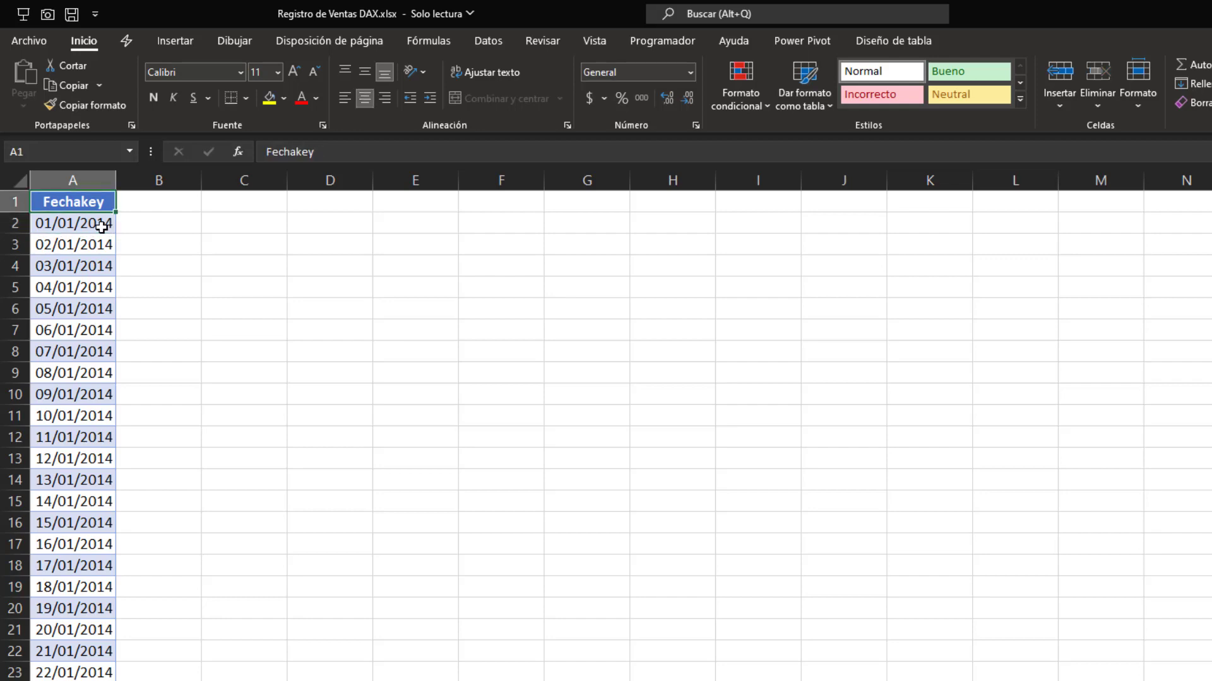
pyautogui.press('Down')
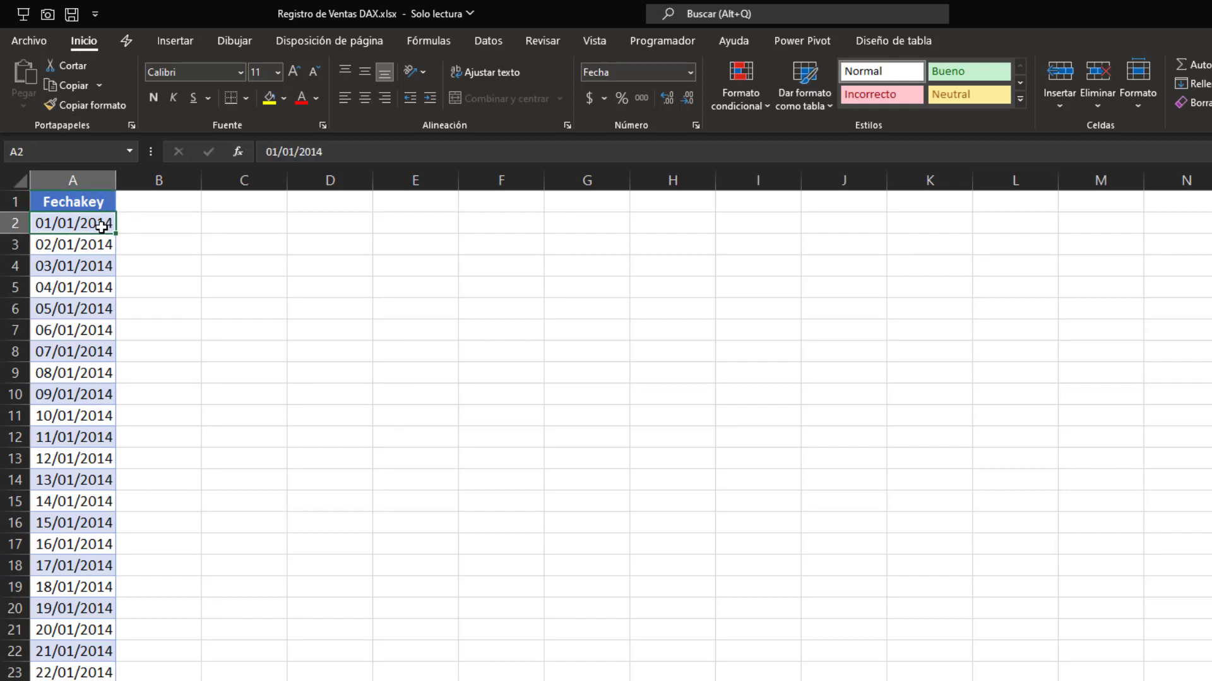
pyautogui.hotkey('ctrl', 'Down')
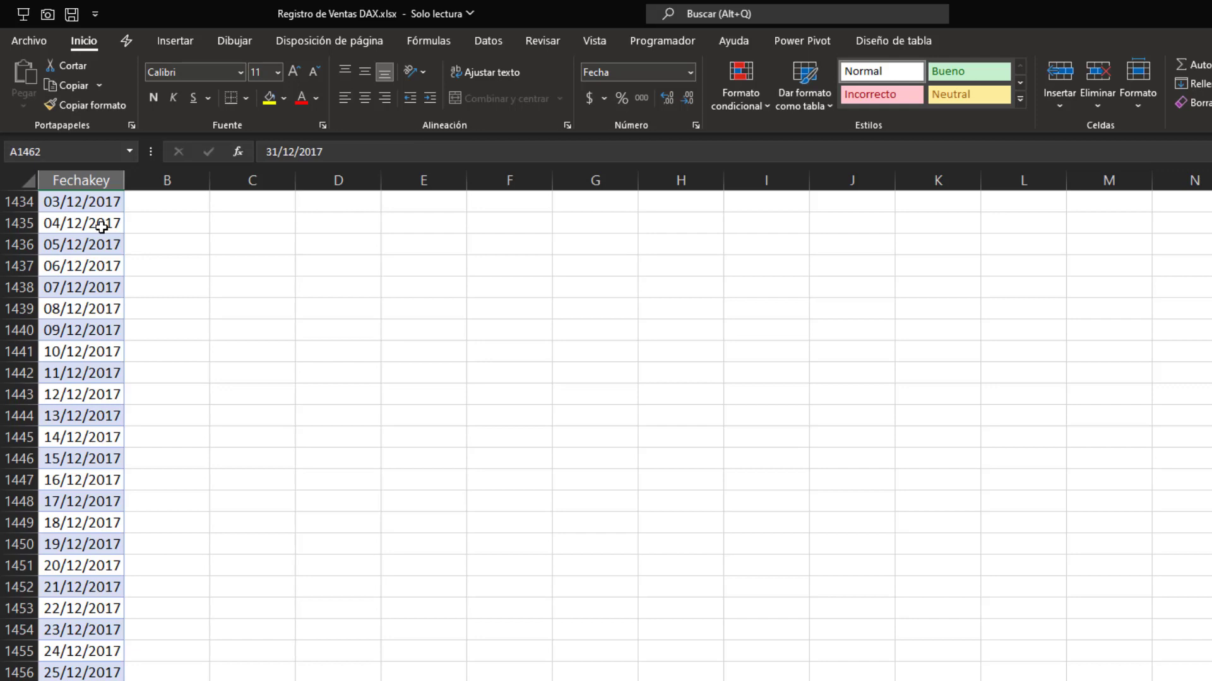
pyautogui.hotkey('ctrl', 'Home')
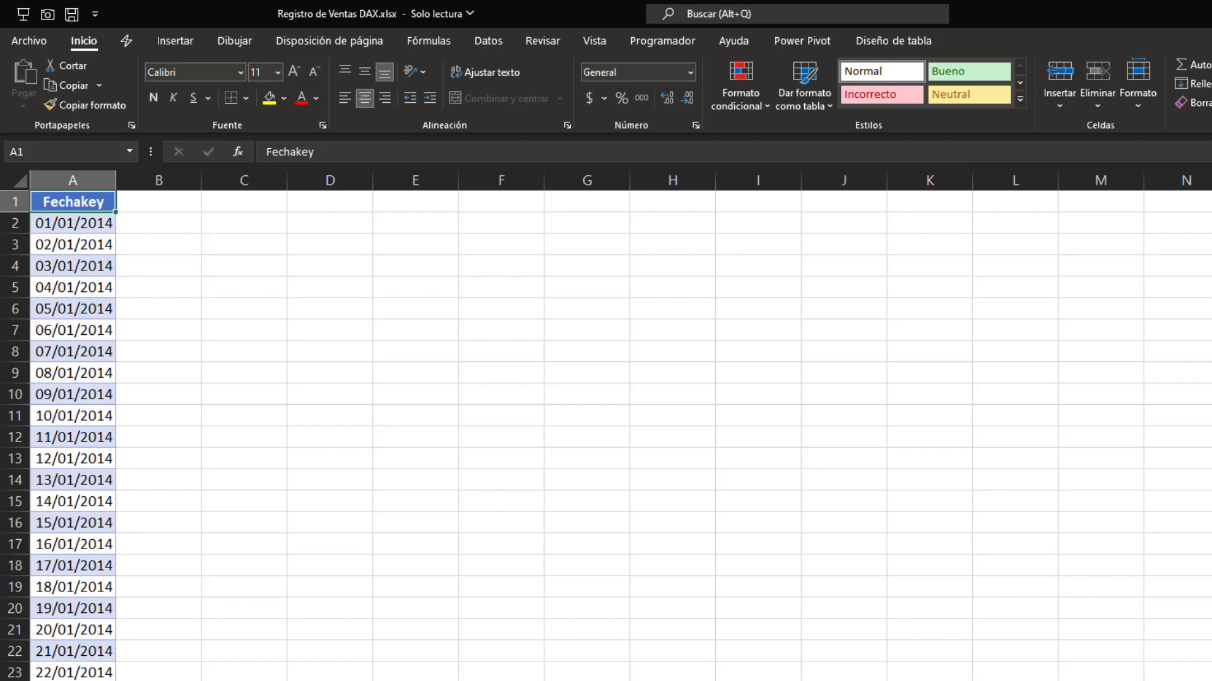
# Examine the Clientekey and Códigokey values in the sales table, ending on the second record's product code.
pyautogui.hotkey('ctrl', 'pagedown')
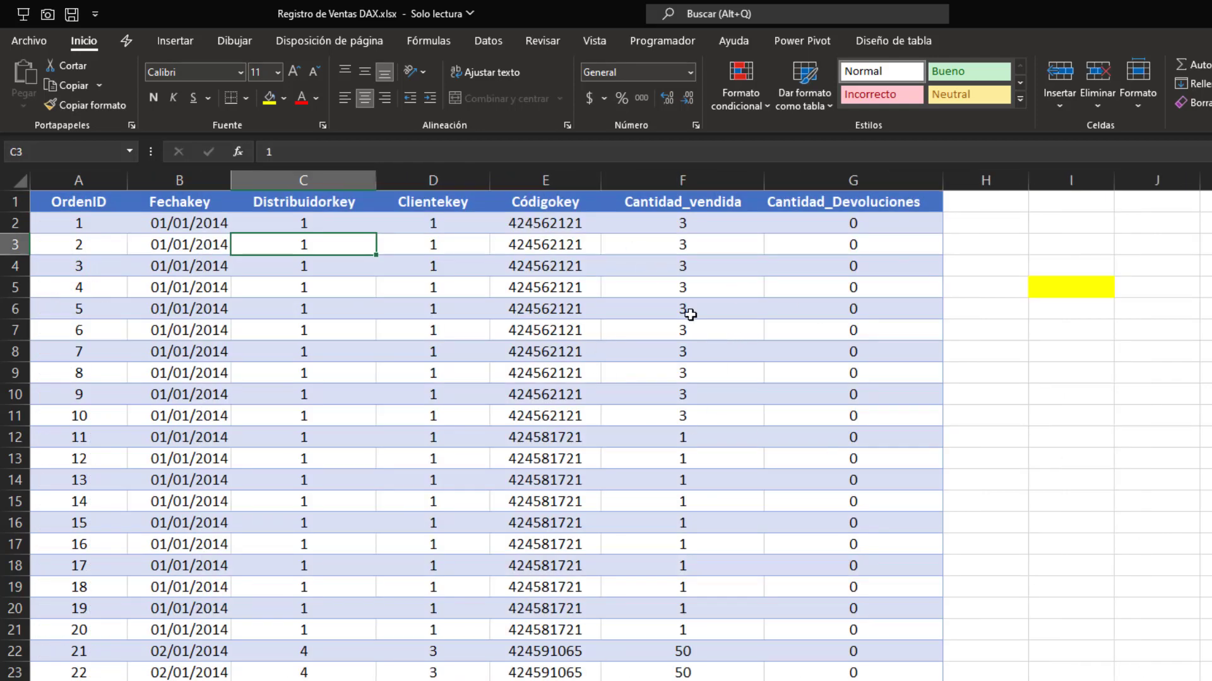
pyautogui.moveTo(436, 224); pyautogui.dragTo(433, 676)
pyautogui.moveTo(543, 672); pyautogui.dragTo(514, 219)
pyautogui.click(538, 246)
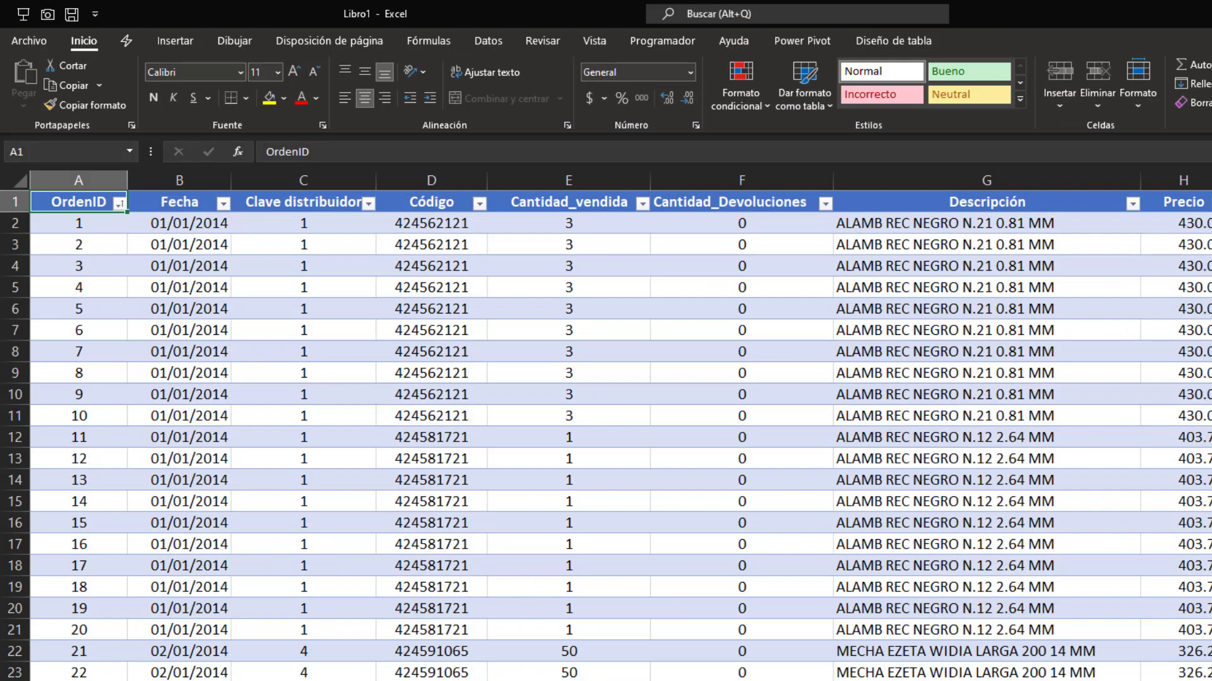
# Review the columns of the single combined sales table in the Libro1 workbook, including product, client and distributor details.
pyautogui.hscroll(6, 619, 426)
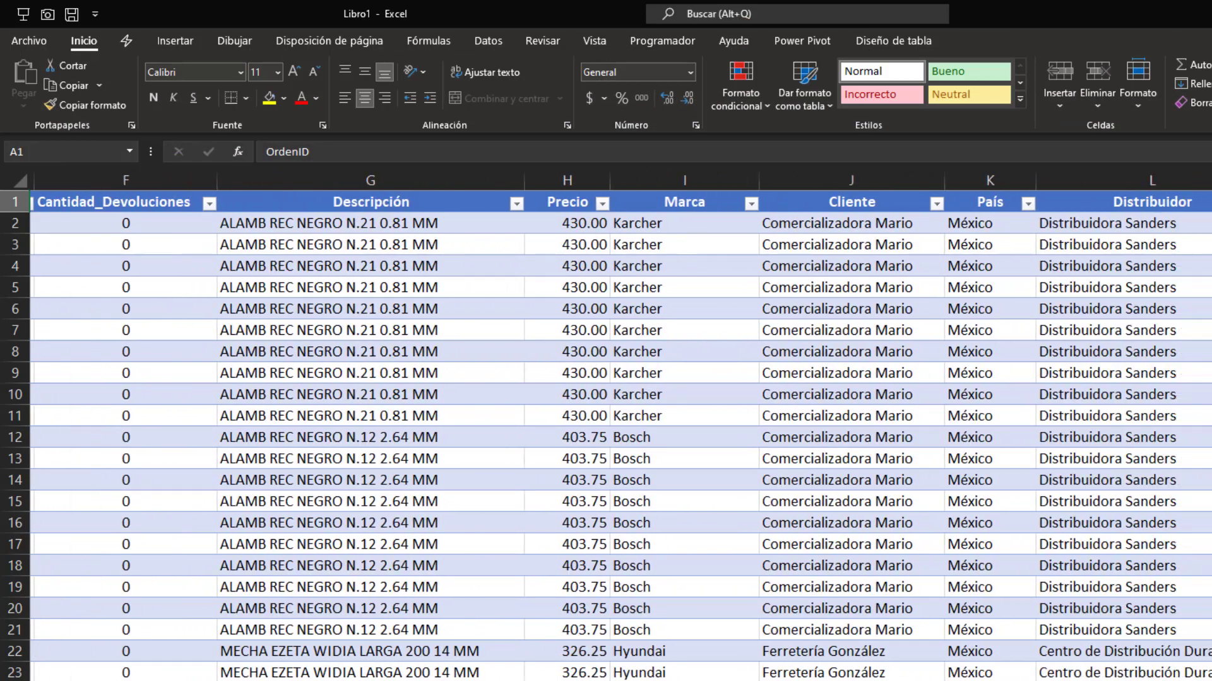
pyautogui.hscroll(-6, 620, 426)
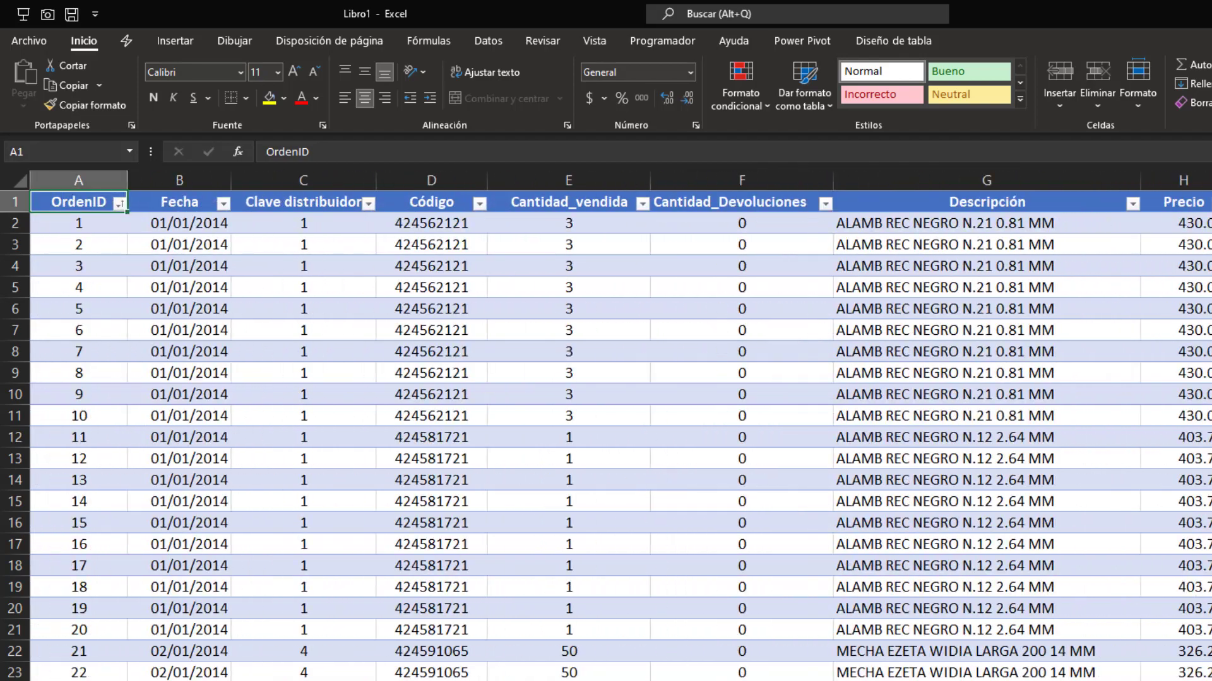
pyautogui.hscroll(6, 620, 426)
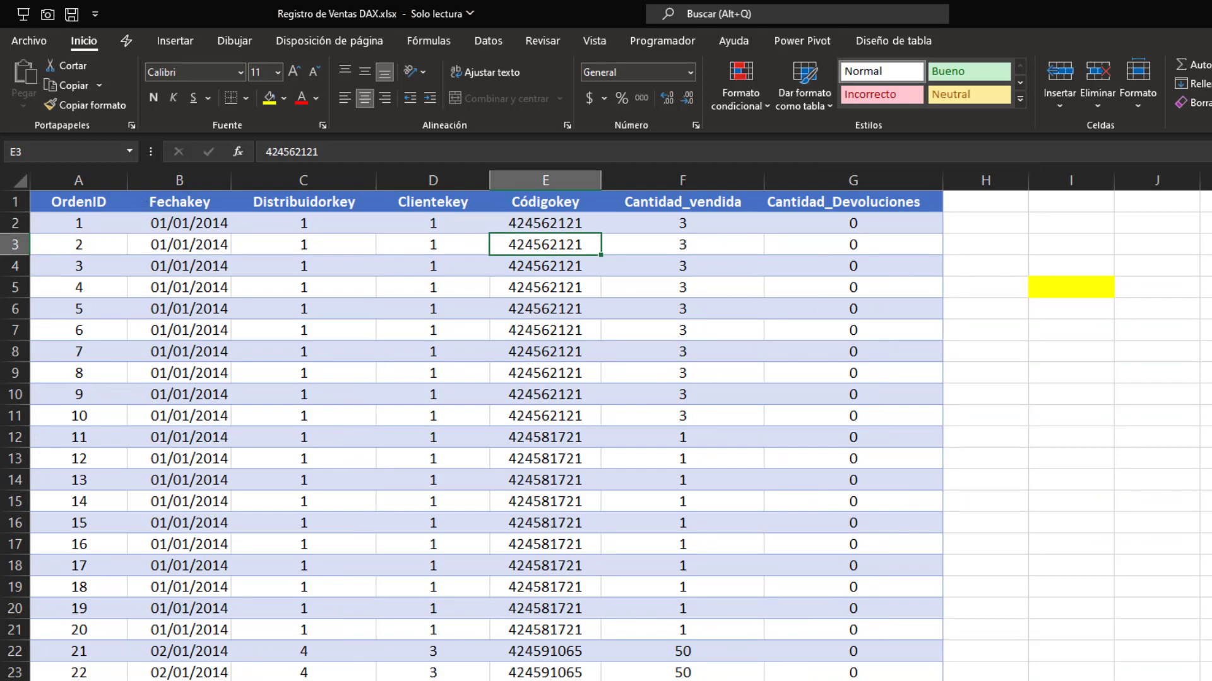
# Review the separate lookup tables in Registro de Ventas DAX.xlsx from the product table through to the distributor table.
pyautogui.hotkey('ctrl', 'pagedown')
pyautogui.hotkey('ctrl', 'pagedown')
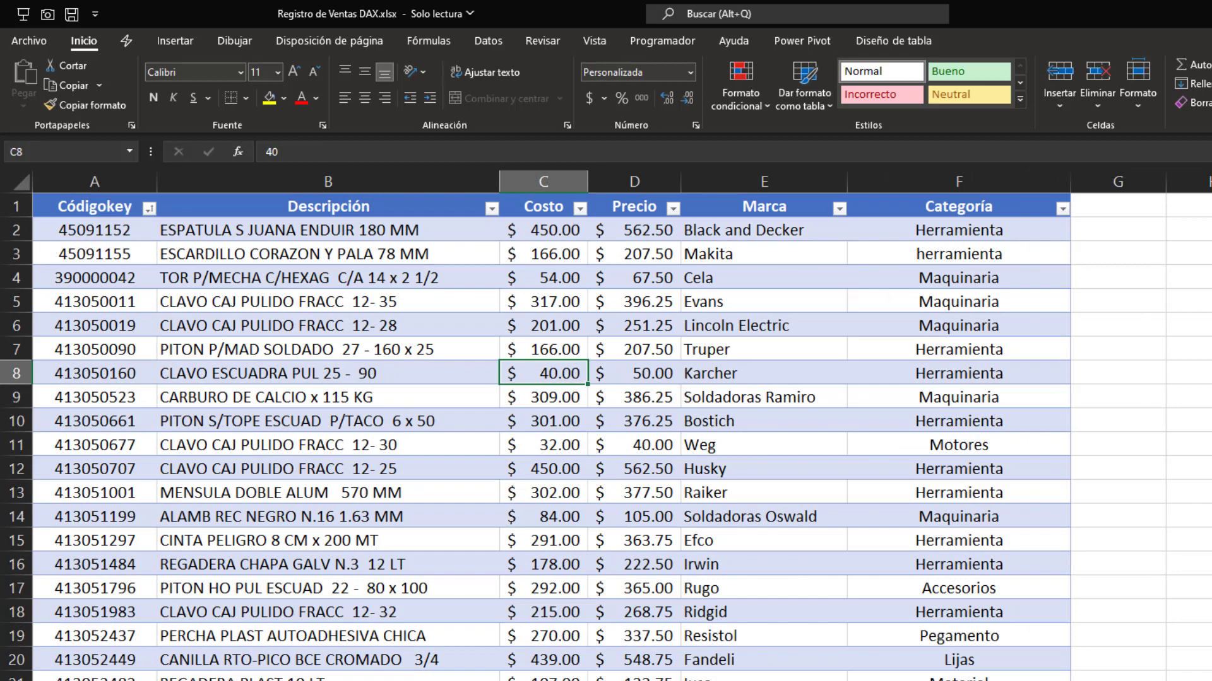
pyautogui.hotkey('ctrl', 'pagedown')
pyautogui.hotkey('ctrl', 'pagedown')
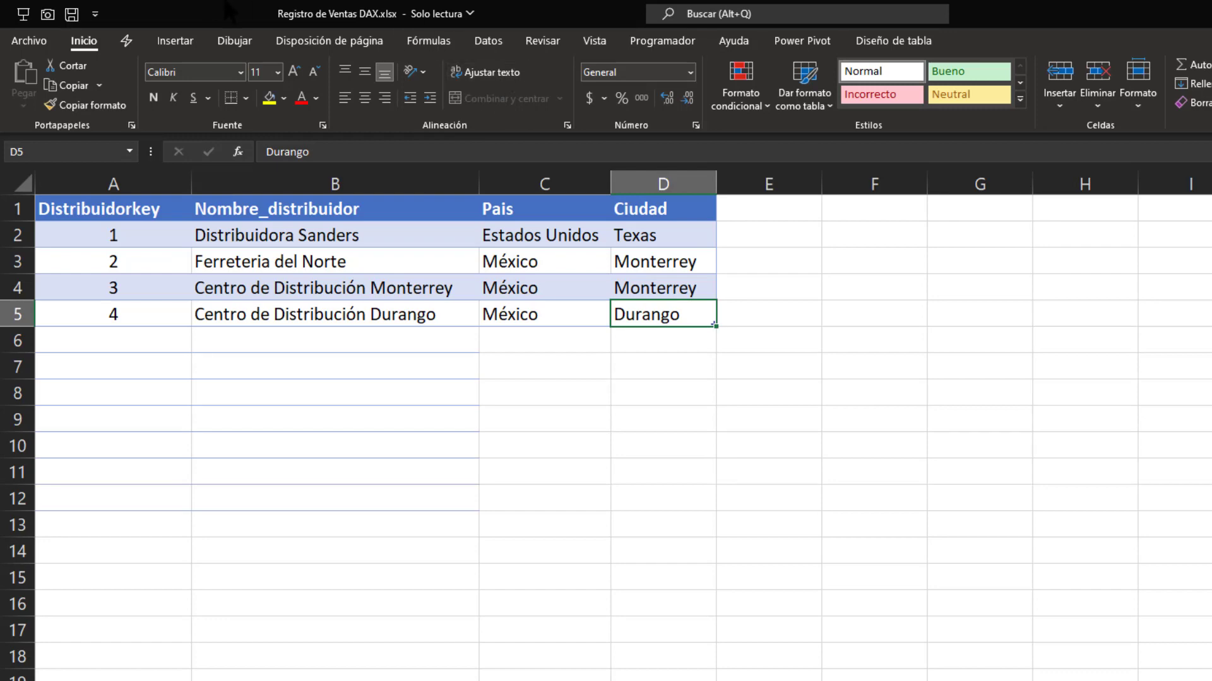
# Save the workbook to the desktop (Escritorio) as an Excel workbook named Copia de Registro de Ventas DAX.xlsx.
pyautogui.click(29, 40)
pyautogui.click(19, 19)
pyautogui.click(40, 44)
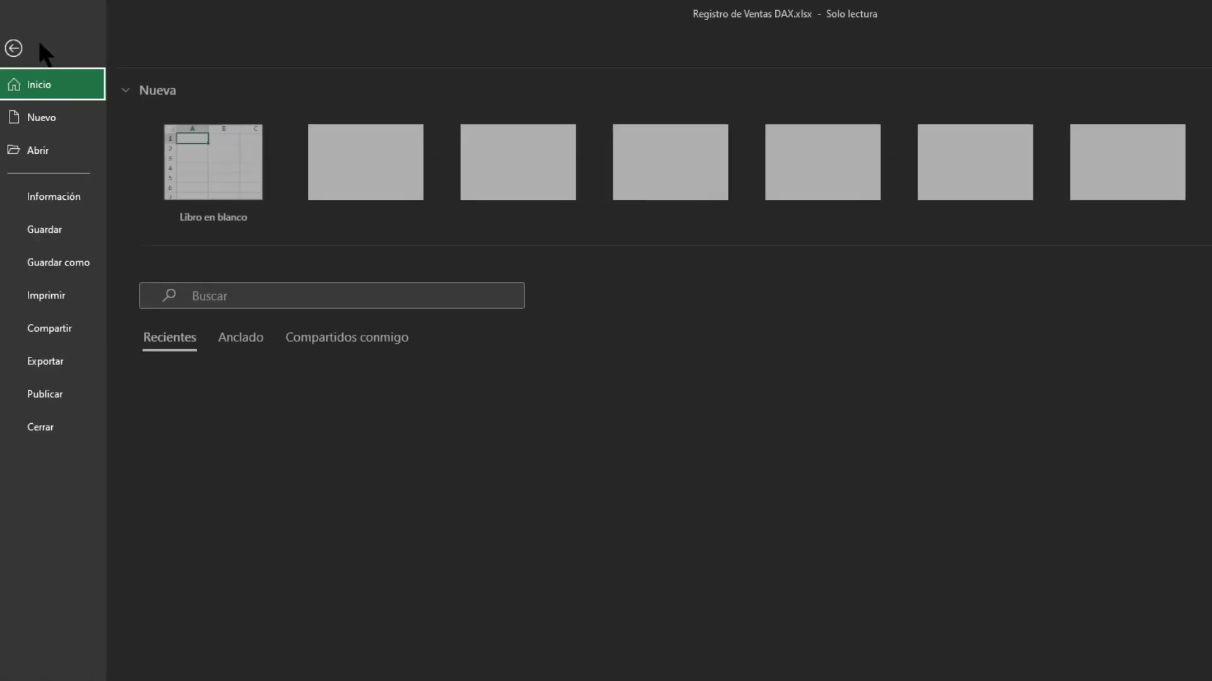
pyautogui.click(63, 262)
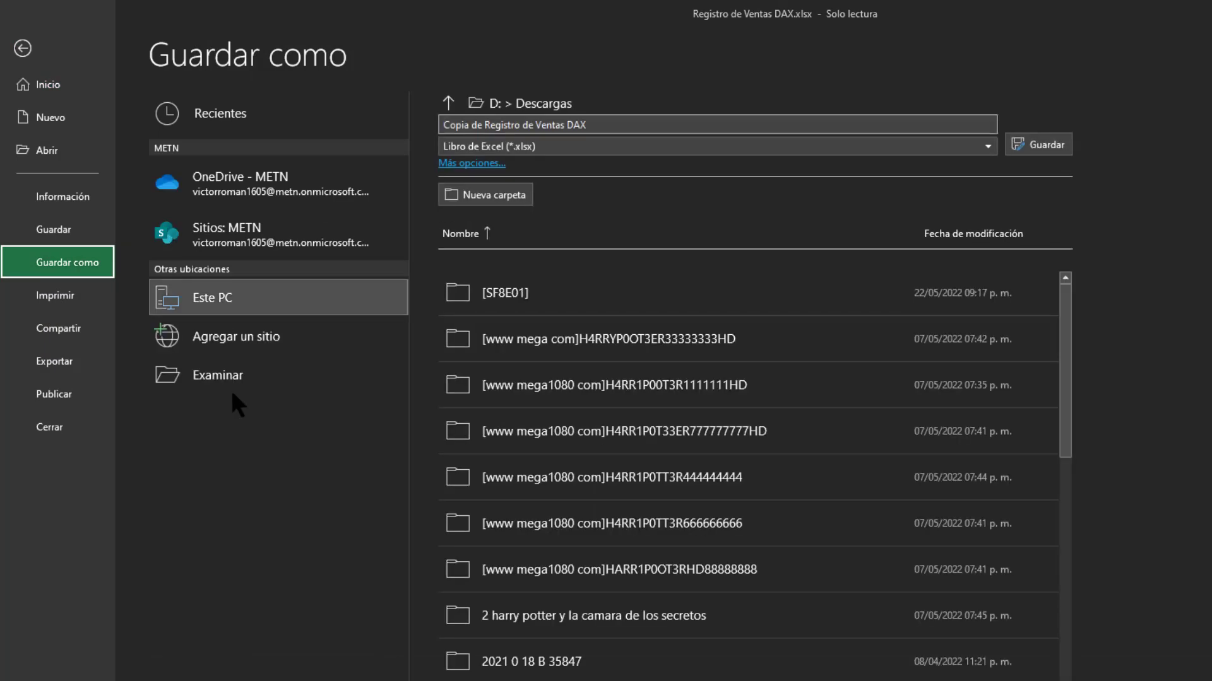
pyautogui.click(228, 386)
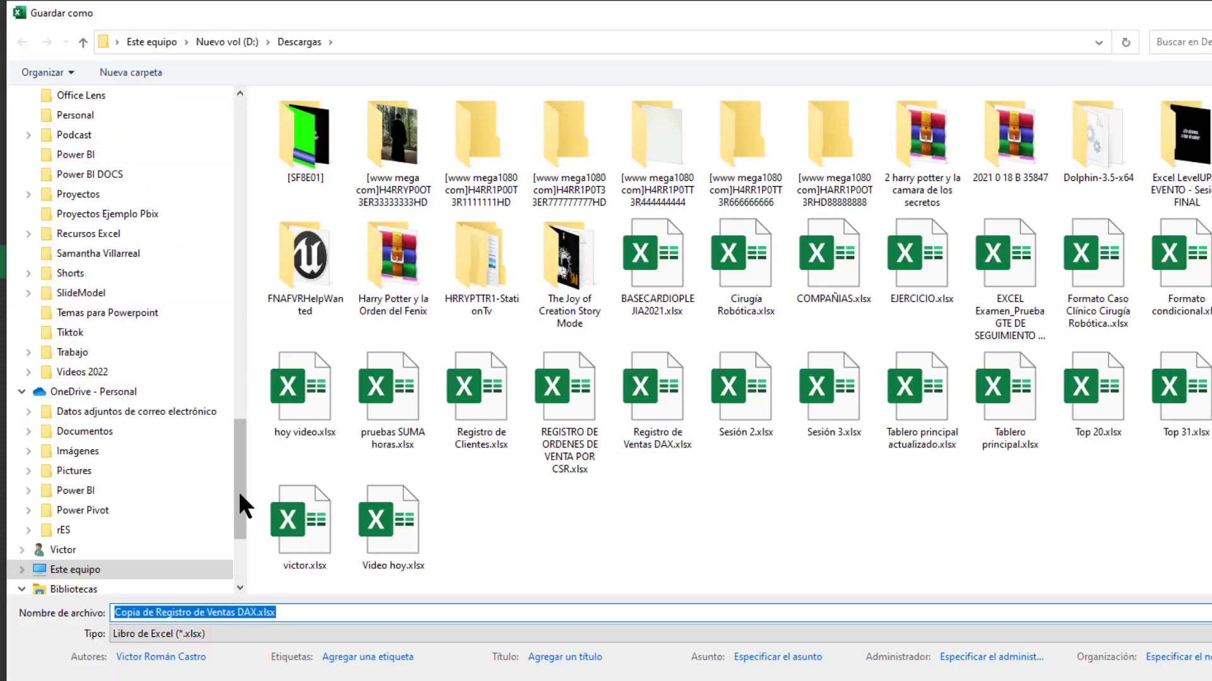
pyautogui.moveTo(239, 491); pyautogui.dragTo(255, 86)
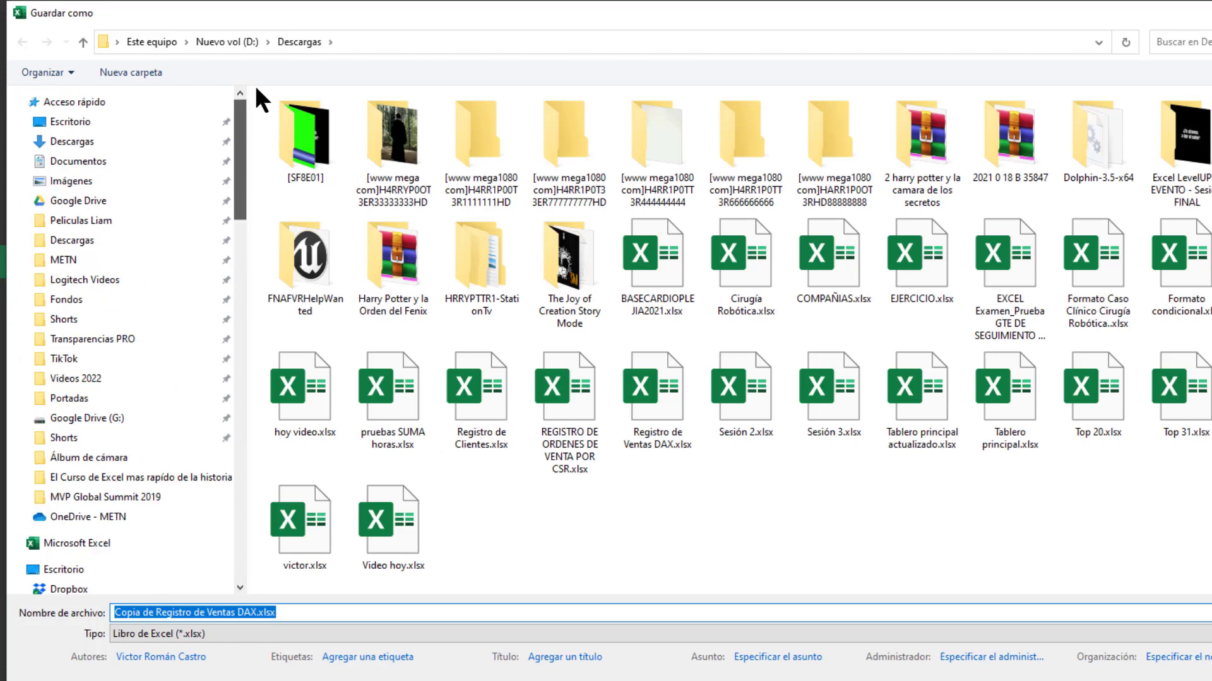
pyautogui.click(112, 125)
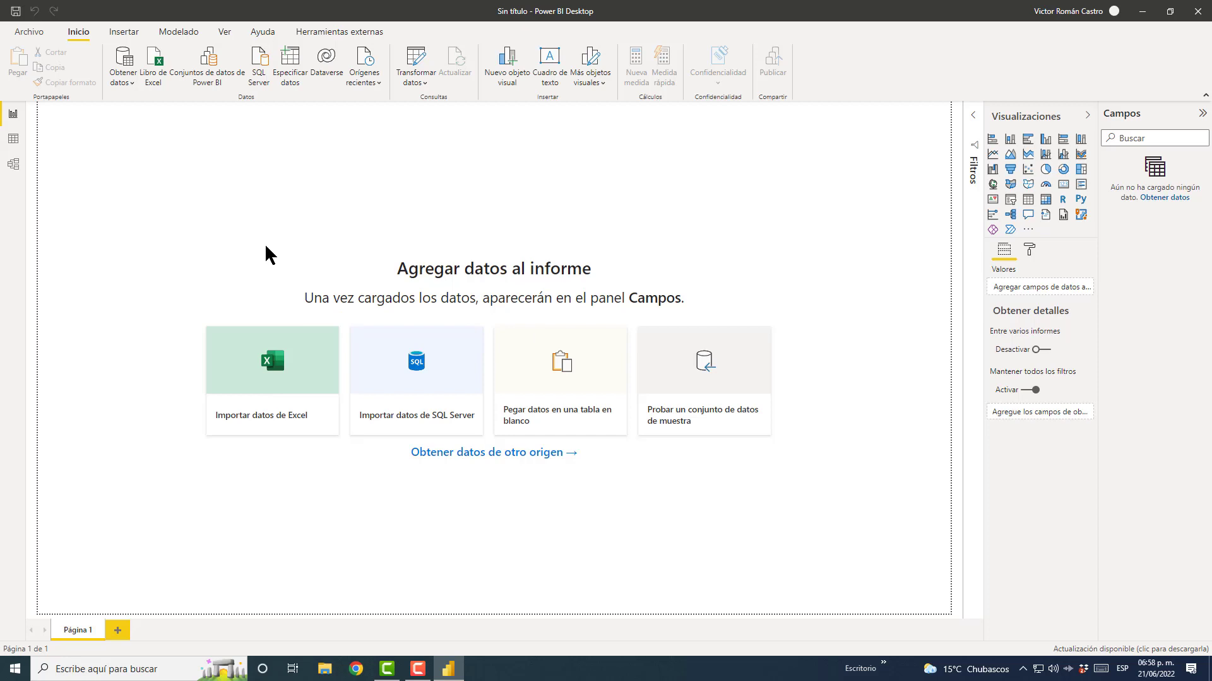
# Switch to Power BI Desktop and connect to the Excel workbook Copia de Registro de Ventas DAX.xlsx on the desktop.
pyautogui.click(155, 72)
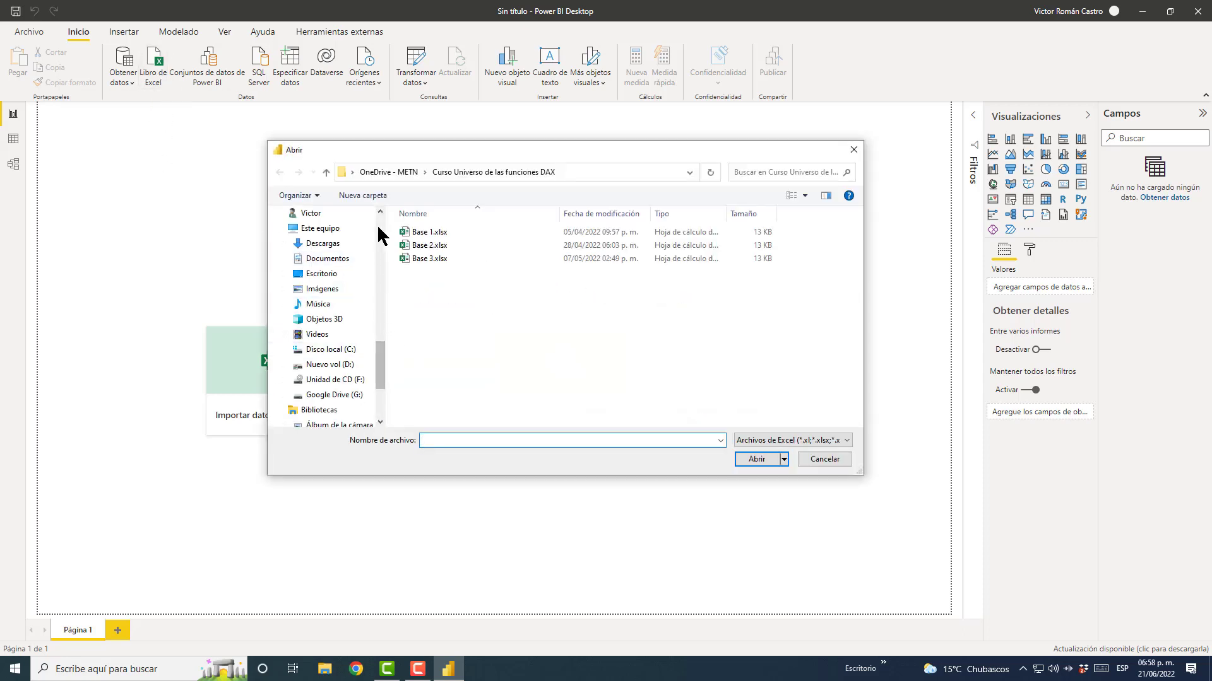
pyautogui.click(329, 276)
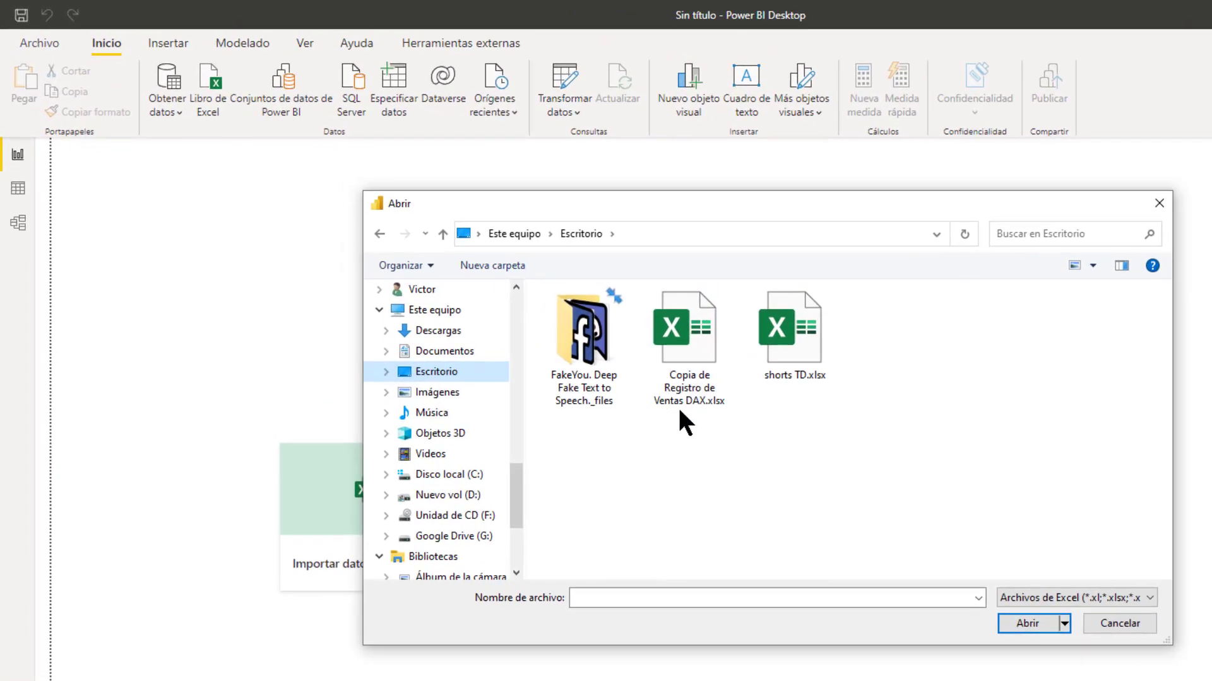
pyautogui.click(688, 404)
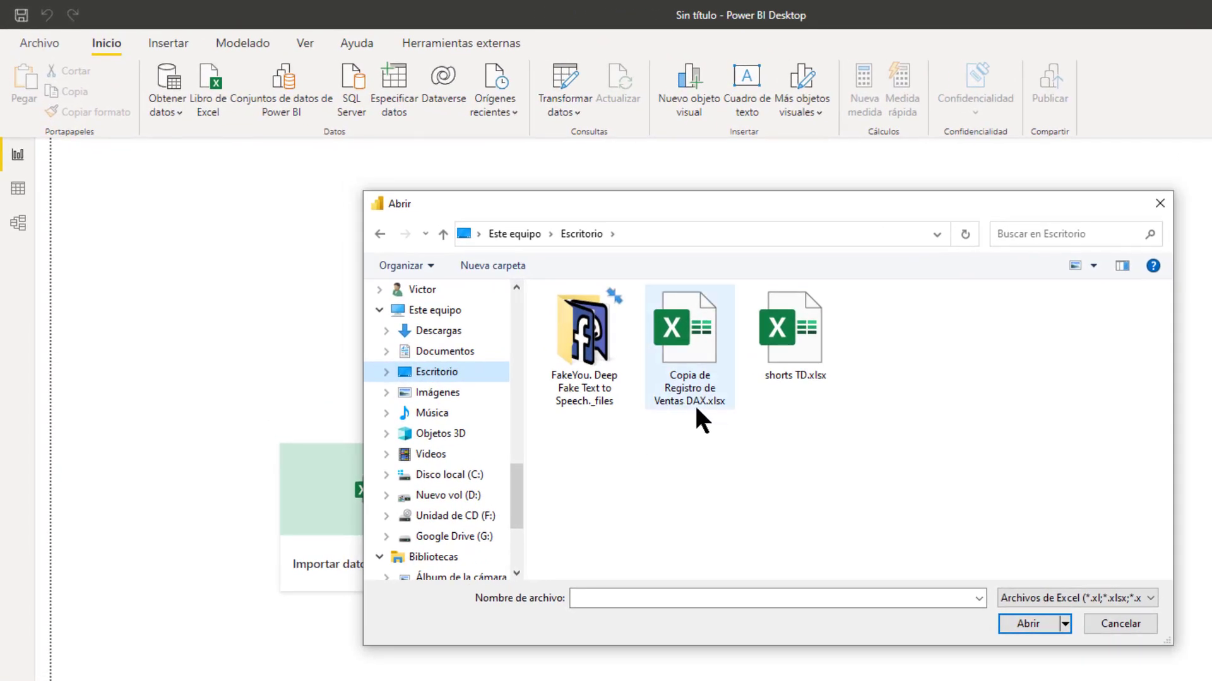
pyautogui.doubleClick(694, 401)
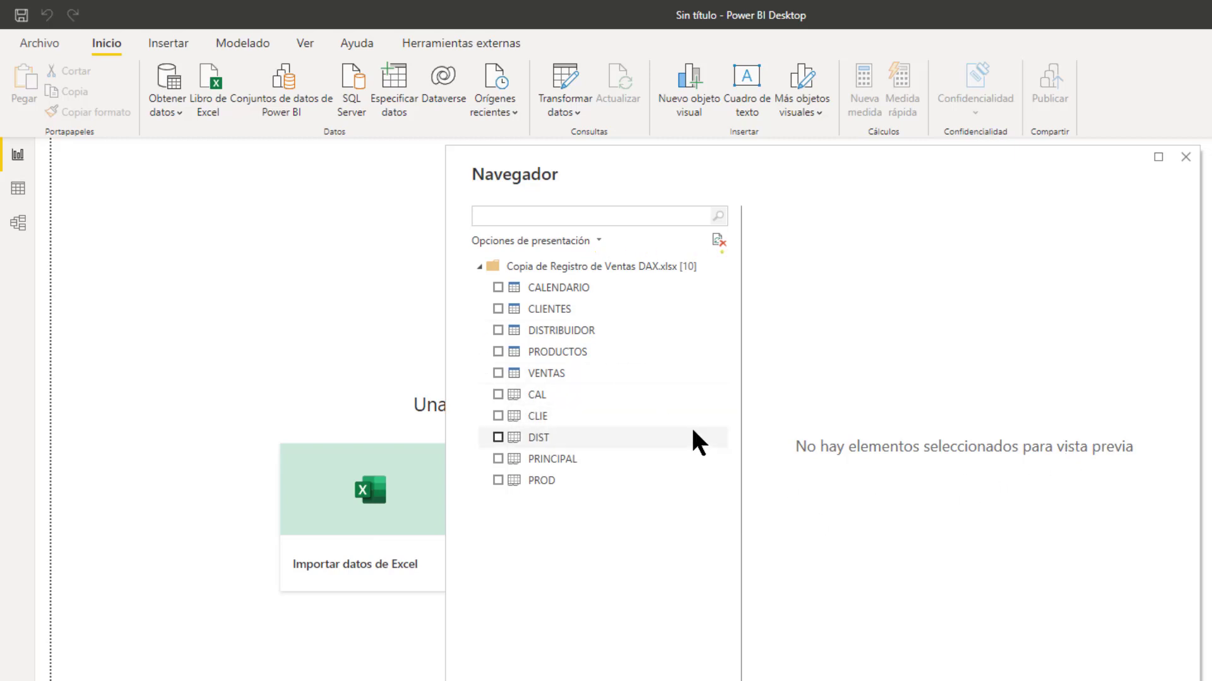
# Select the VENTAS table for import and preview its columns from OrdenID through Cantidad_Devoluciones.
pyautogui.click(497, 373)
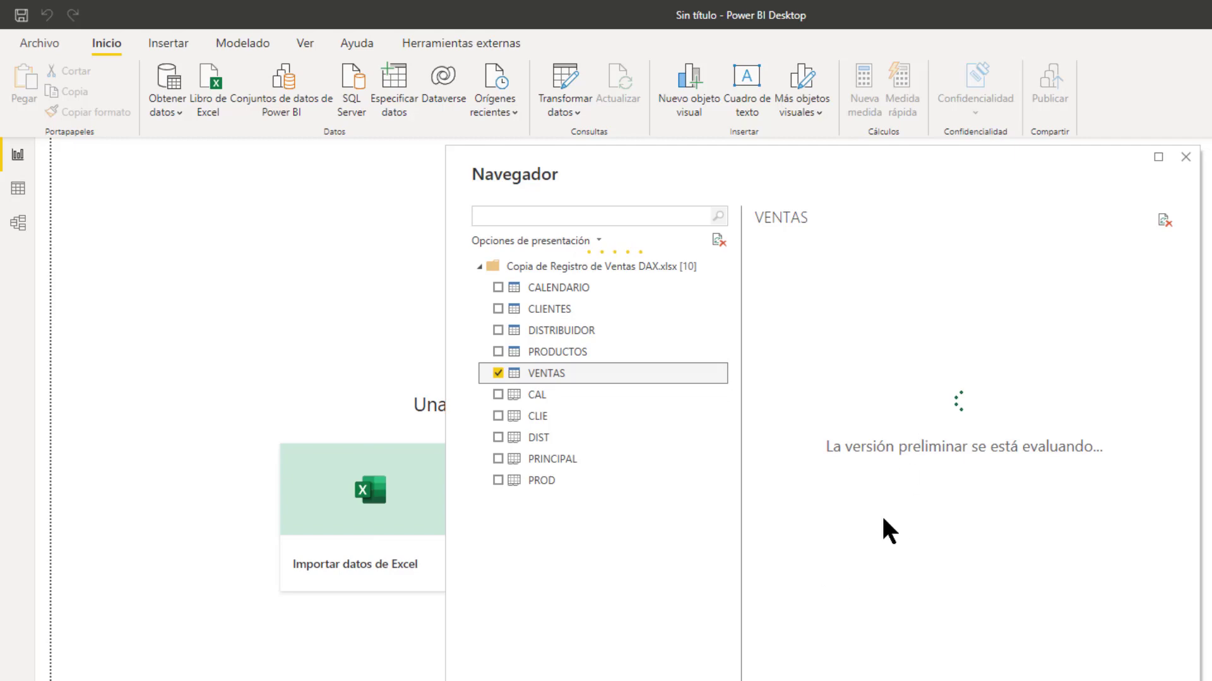
pyautogui.moveTo(872, 677); pyautogui.dragTo(1010, 680)
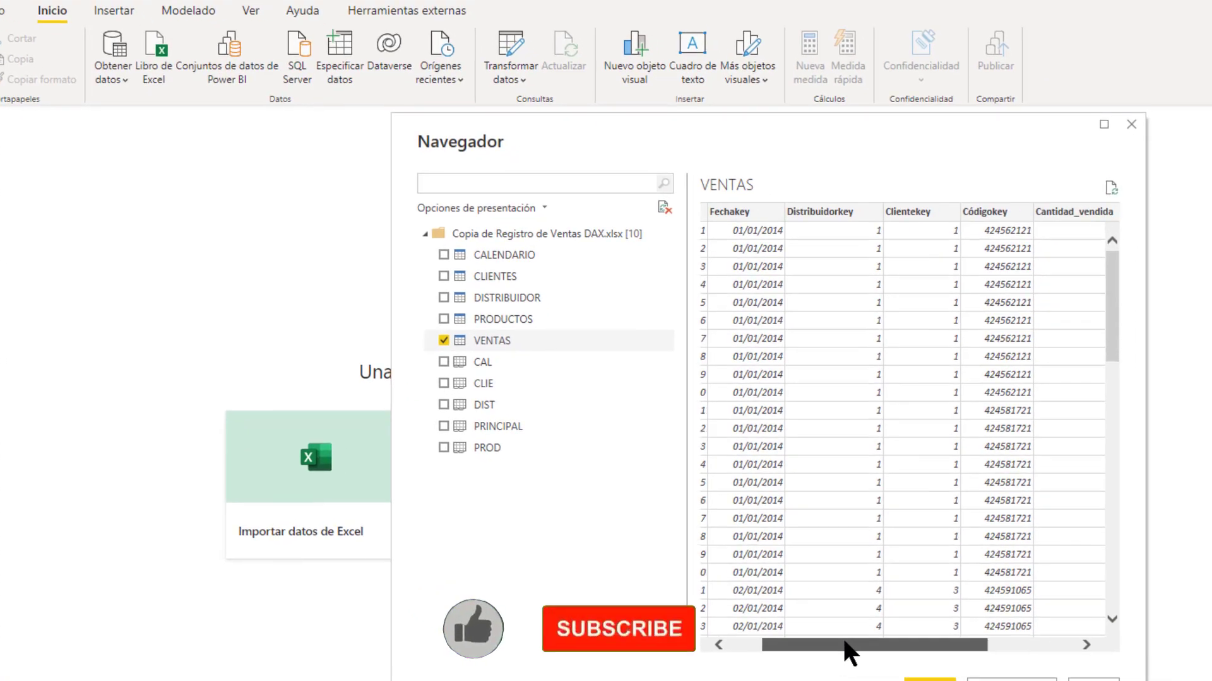
pyautogui.moveTo(843, 576); pyautogui.dragTo(902, 572)
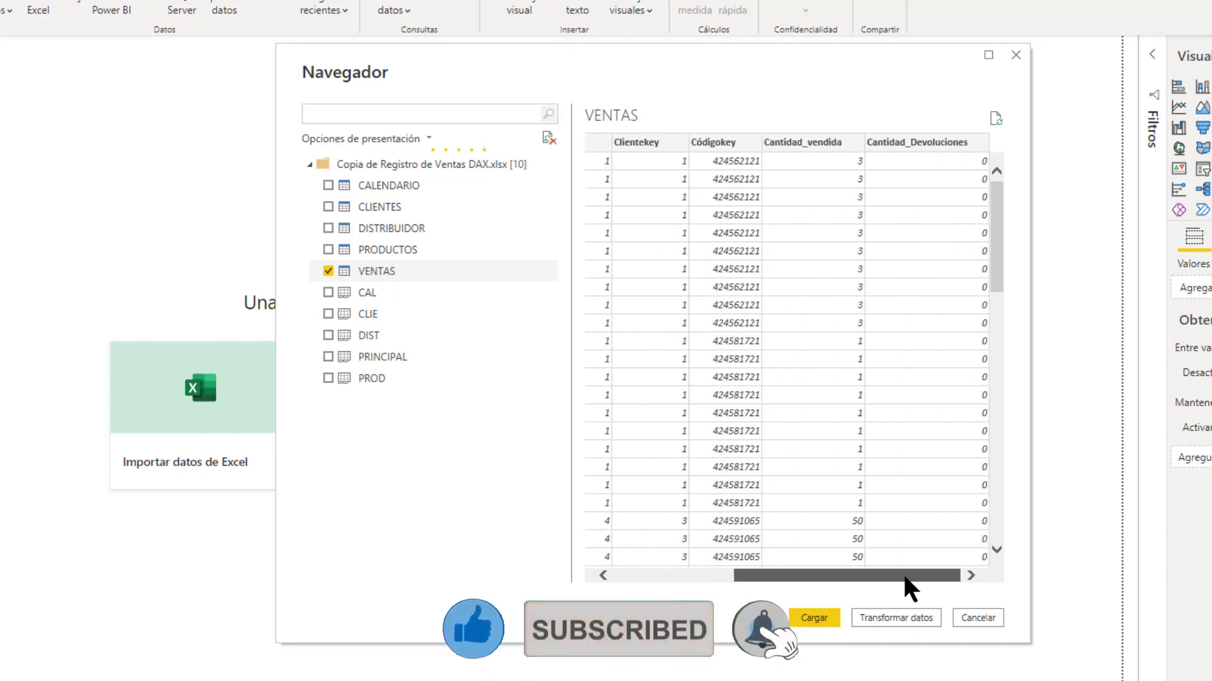
pyautogui.moveTo(814, 576); pyautogui.dragTo(668, 585)
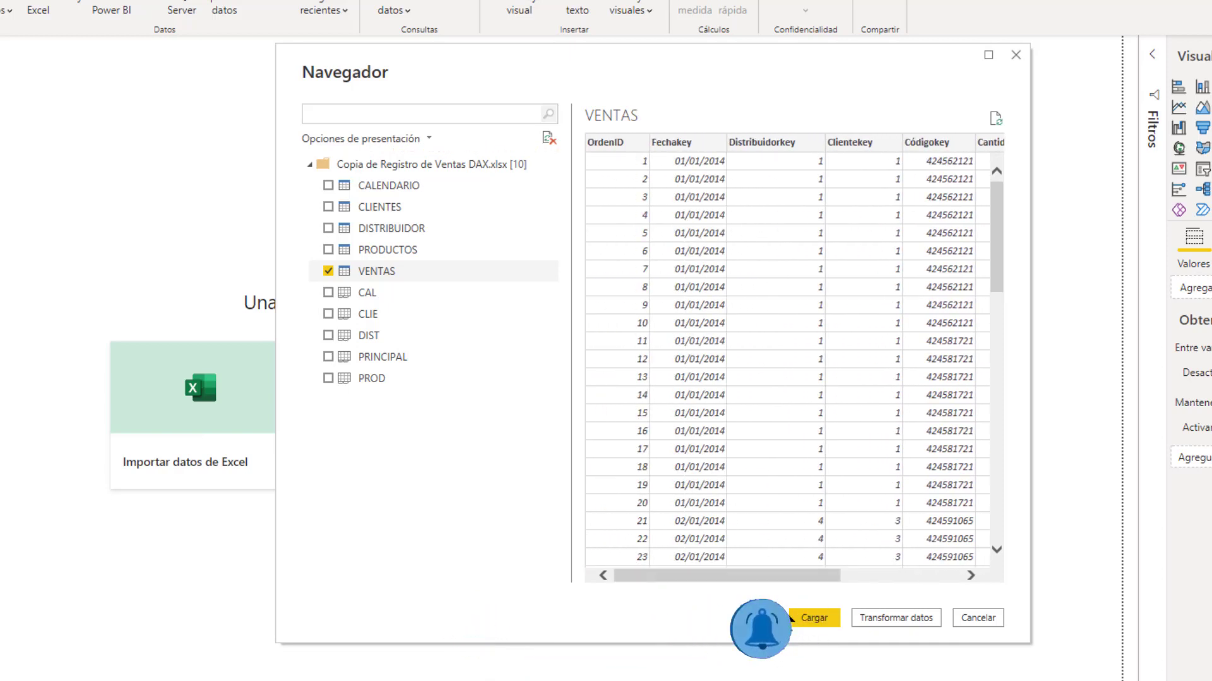
pyautogui.moveTo(741, 578); pyautogui.dragTo(630, 576)
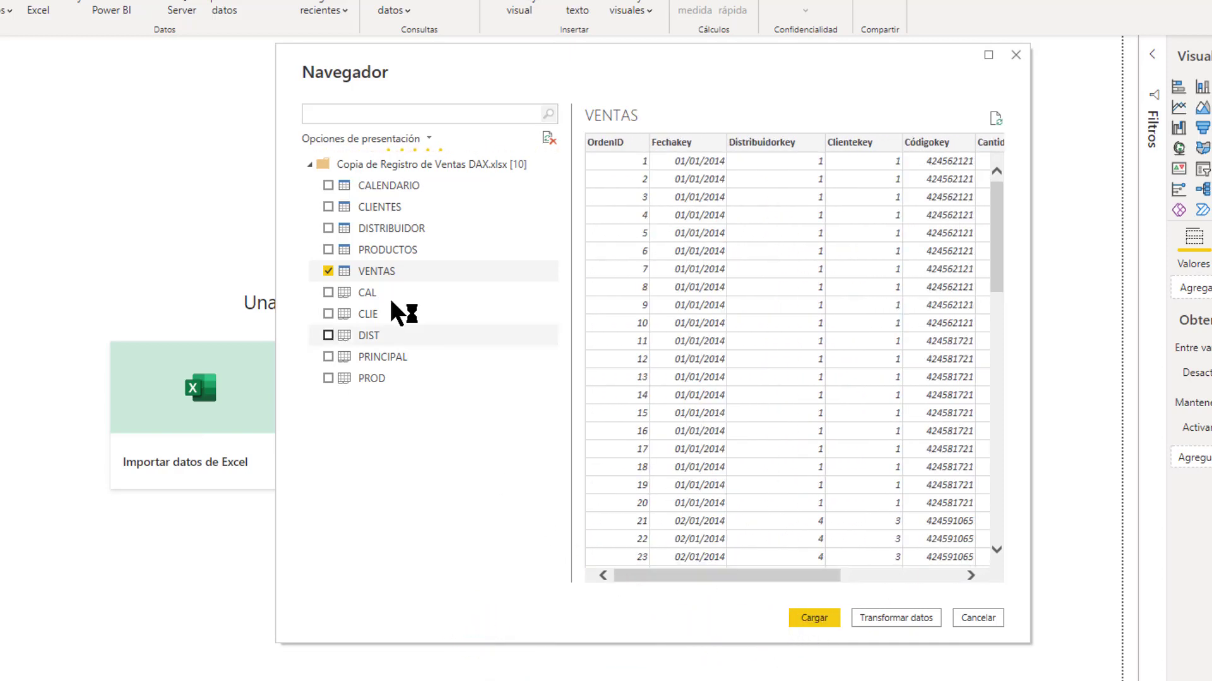
# Add the PRODUCTOS, DISTRIBUIDOR, CLIENTES and CALENDARIO tables to the import selection and load all the selected tables.
pyautogui.click(327, 247)
pyautogui.click(328, 224)
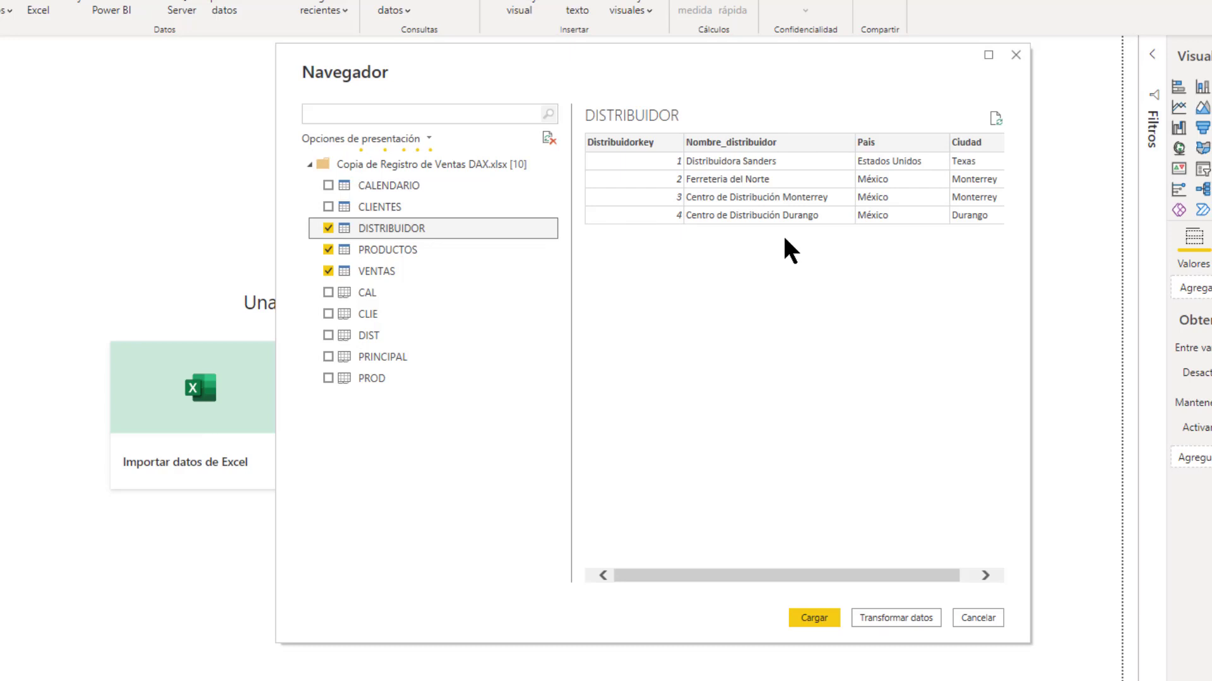
pyautogui.click(328, 206)
pyautogui.click(328, 185)
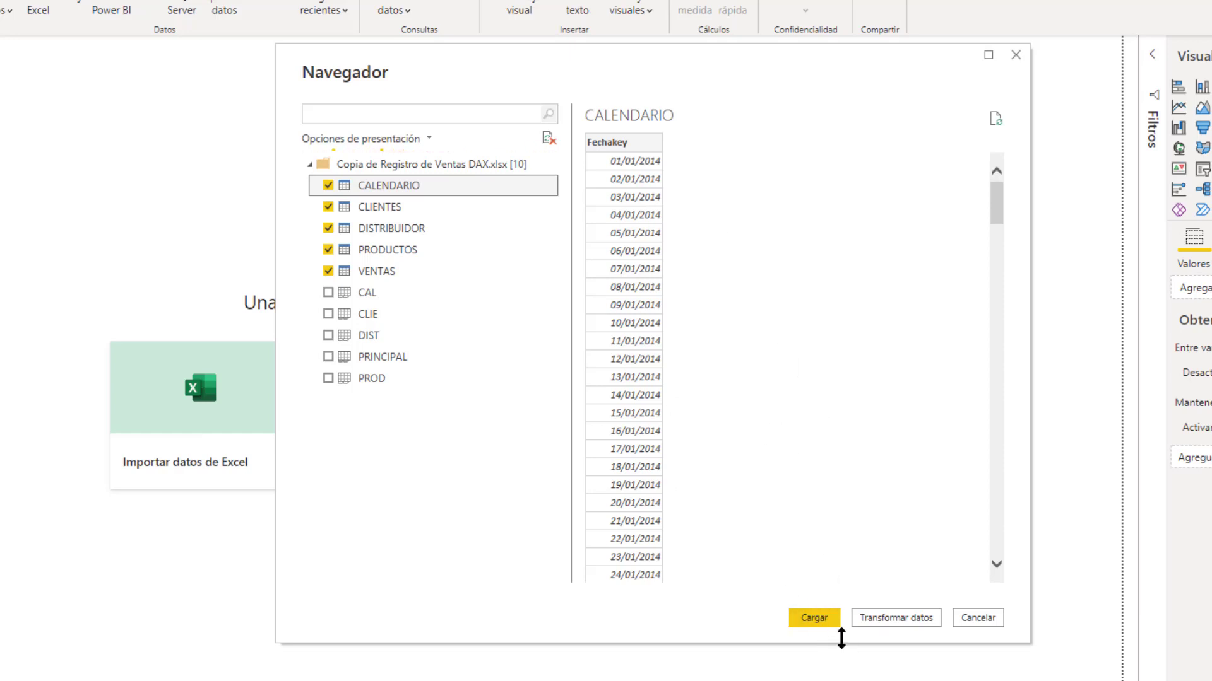
pyautogui.click(814, 619)
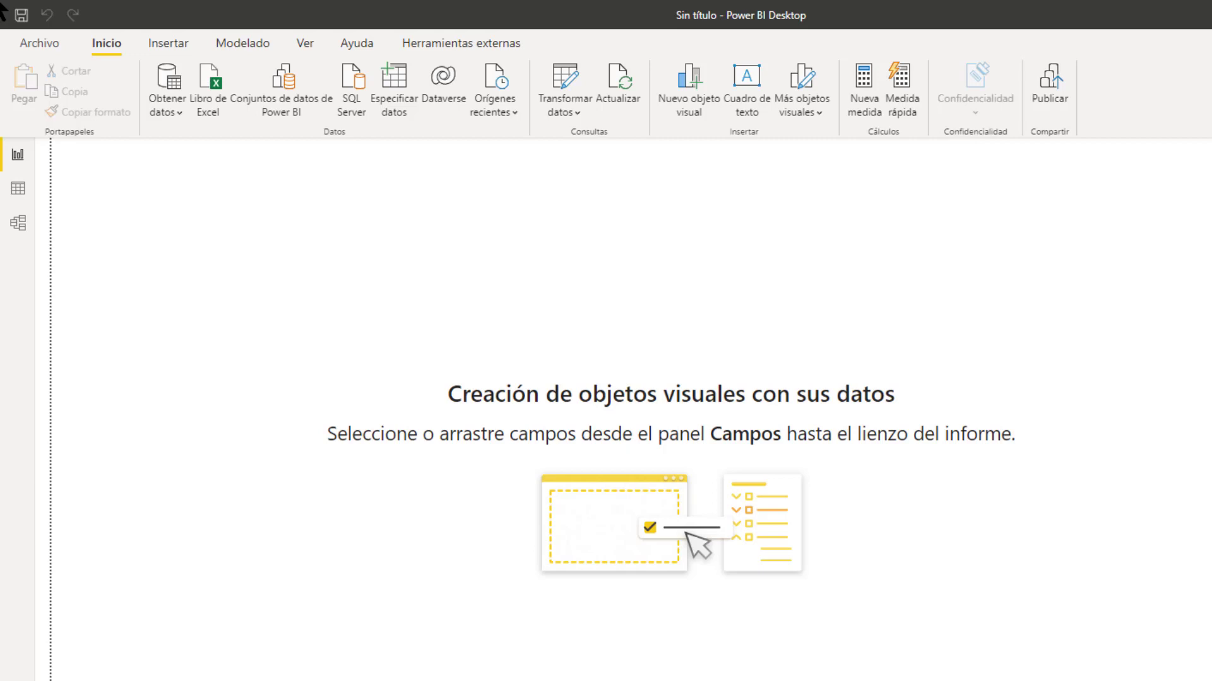
# Show the data model diagram and rearrange it, placing PRODUCTOS above CALENDARIO and VENTAS between PRODUCTOS and CLIENTES.
pyautogui.click(18, 225)
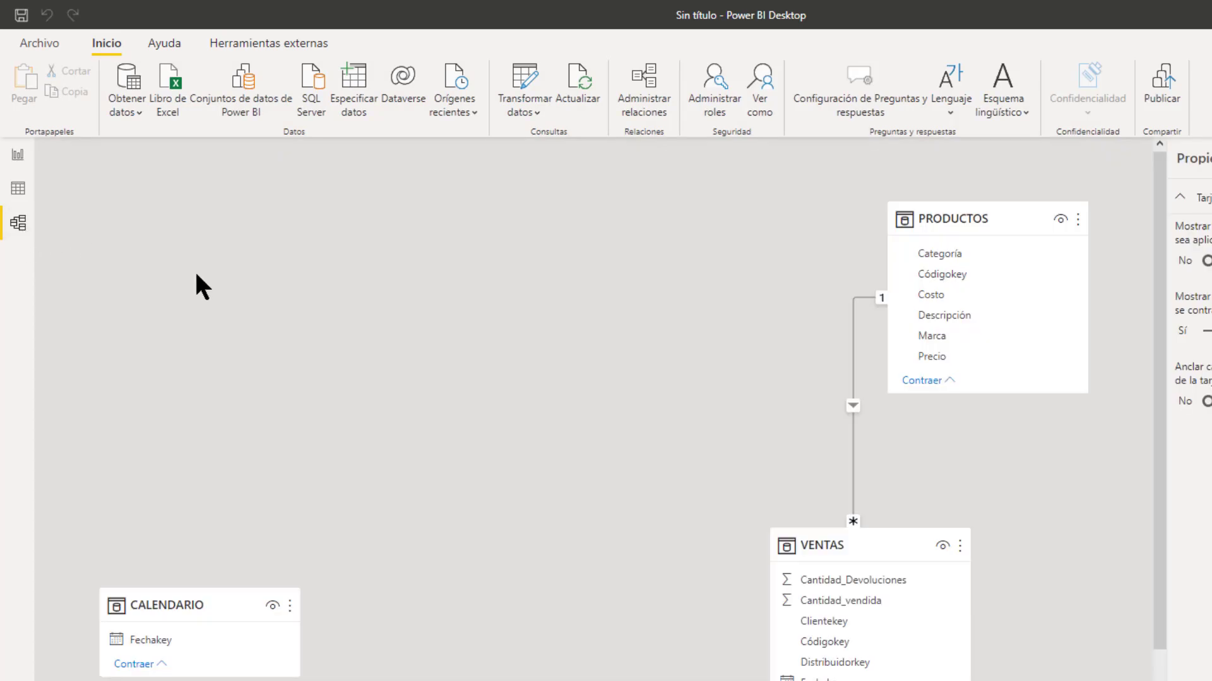
pyautogui.scroll(-3, 703, 386)
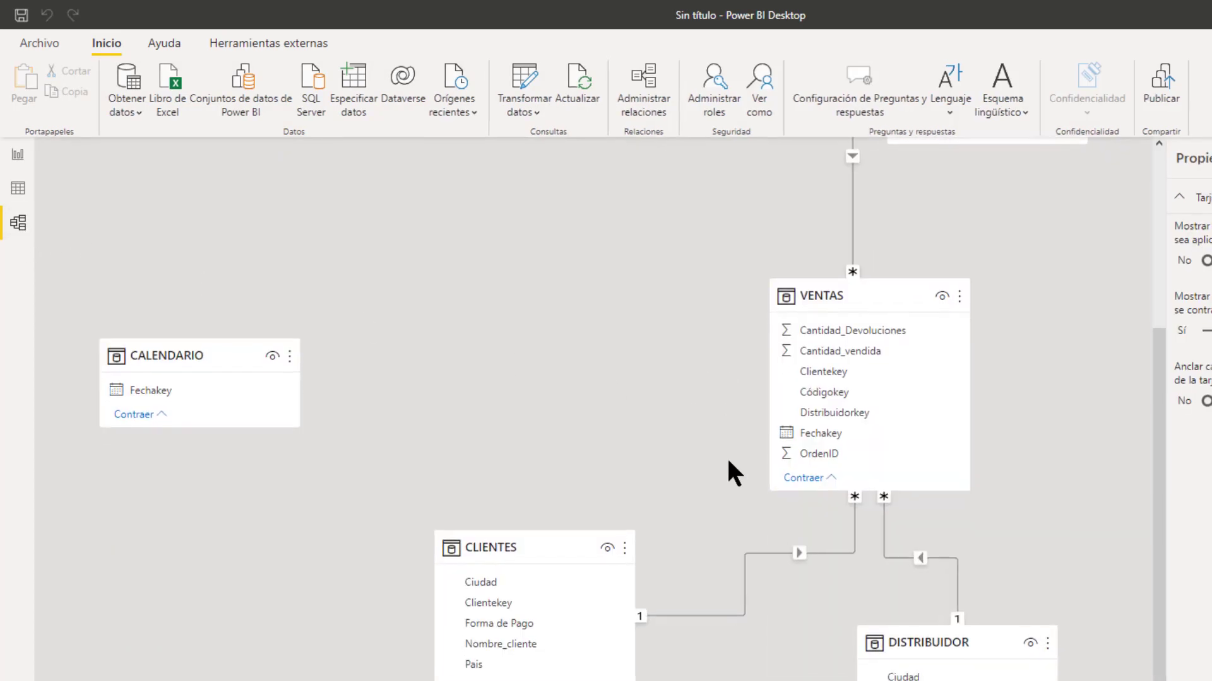
pyautogui.scroll(2, 728, 458)
pyautogui.scroll(1, 663, 350)
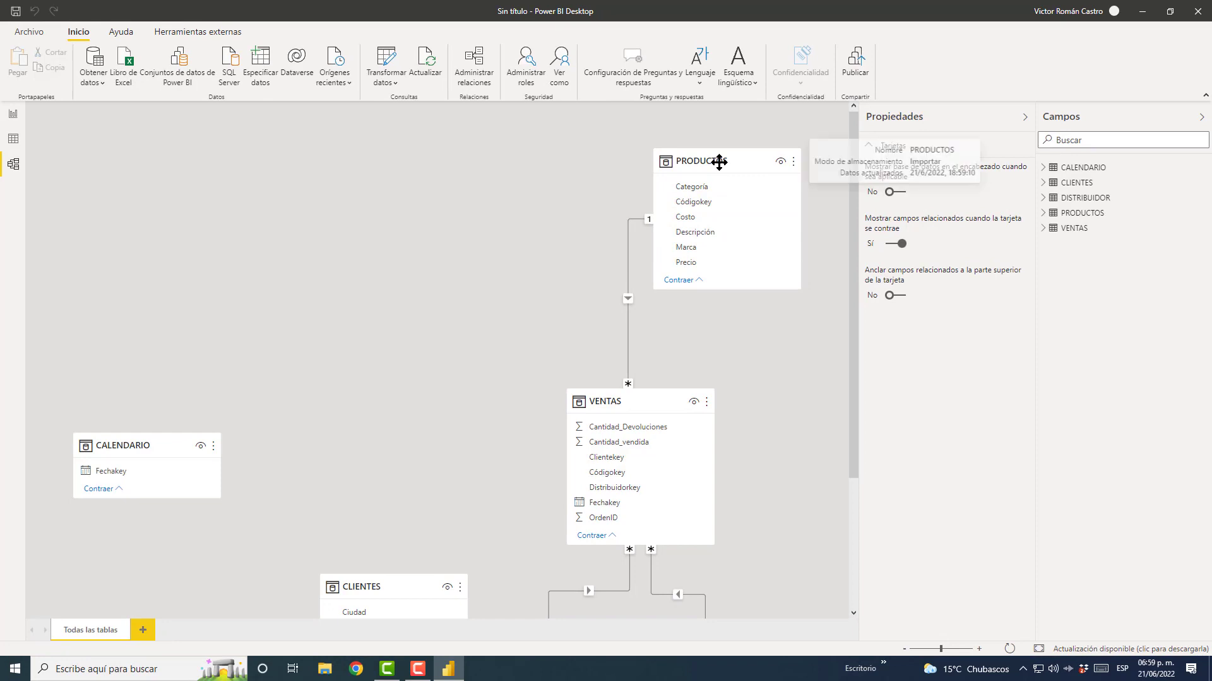
pyautogui.moveTo(718, 162); pyautogui.dragTo(339, 179)
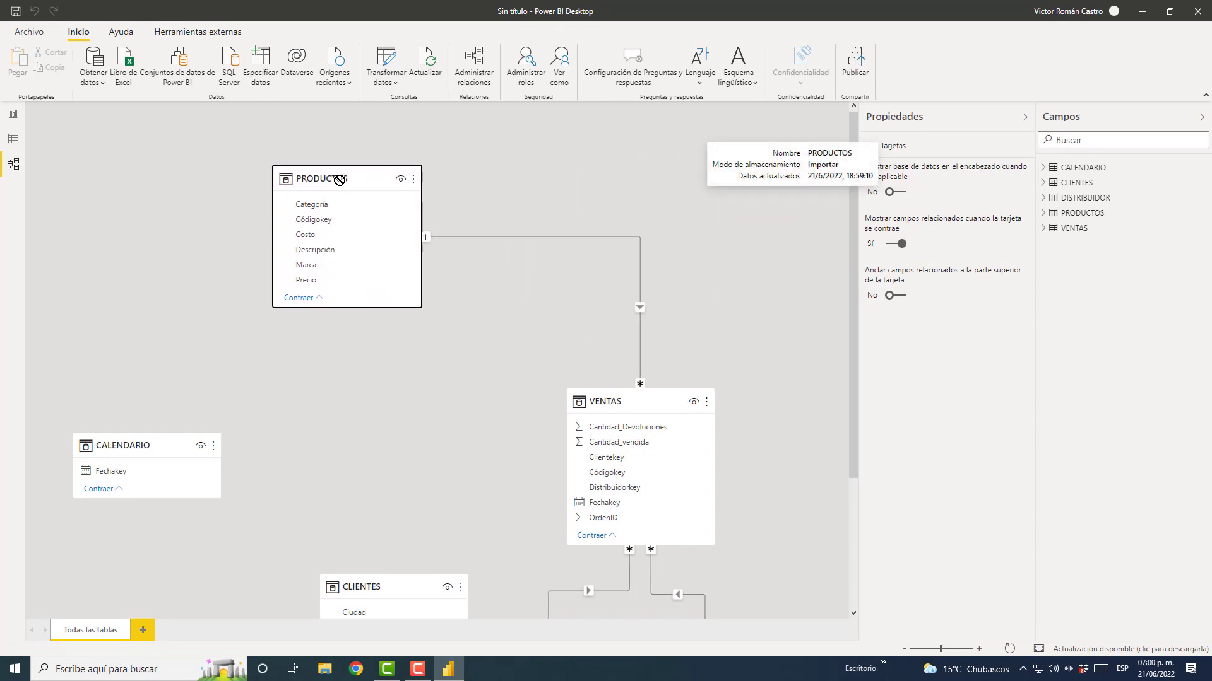
pyautogui.moveTo(580, 401); pyautogui.dragTo(431, 332)
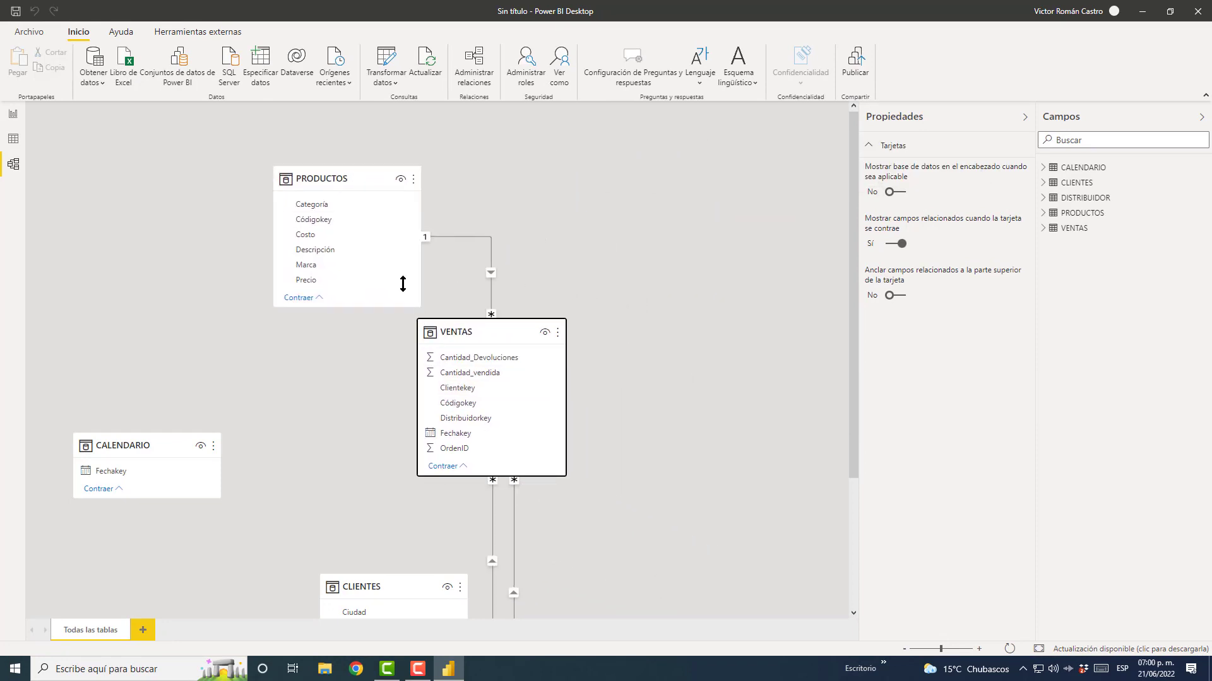
pyautogui.moveTo(315, 181); pyautogui.dragTo(151, 164)
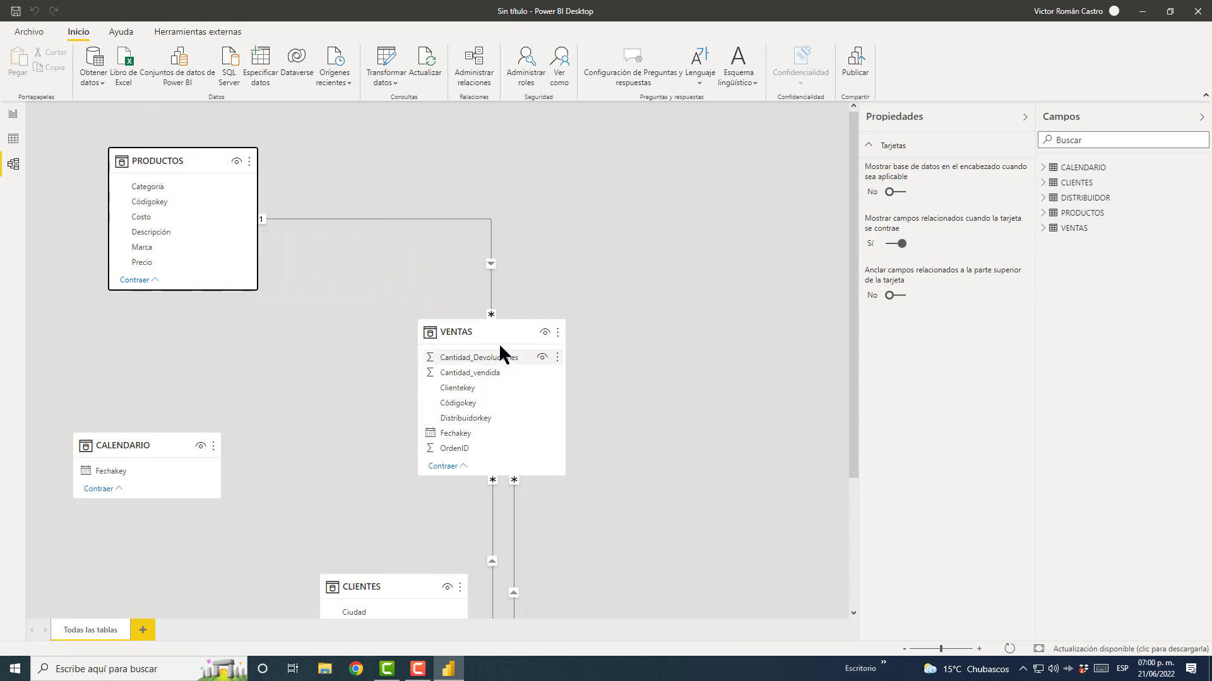
pyautogui.moveTo(473, 326); pyautogui.dragTo(441, 308)
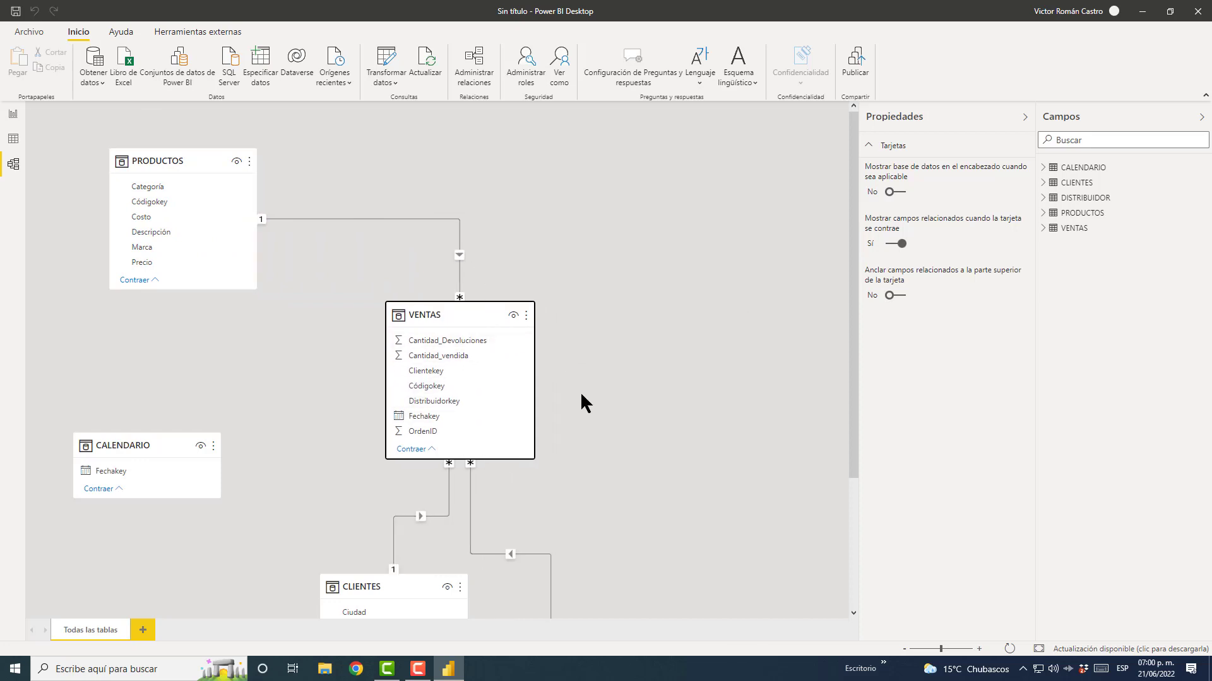
# Examine the relationships linking VENTAS to the PRODUCTOS, CLIENTES and DISTRIBUIDOR tables in the model diagram.
pyautogui.scroll(-3, 555, 454)
pyautogui.scroll(3, 590, 498)
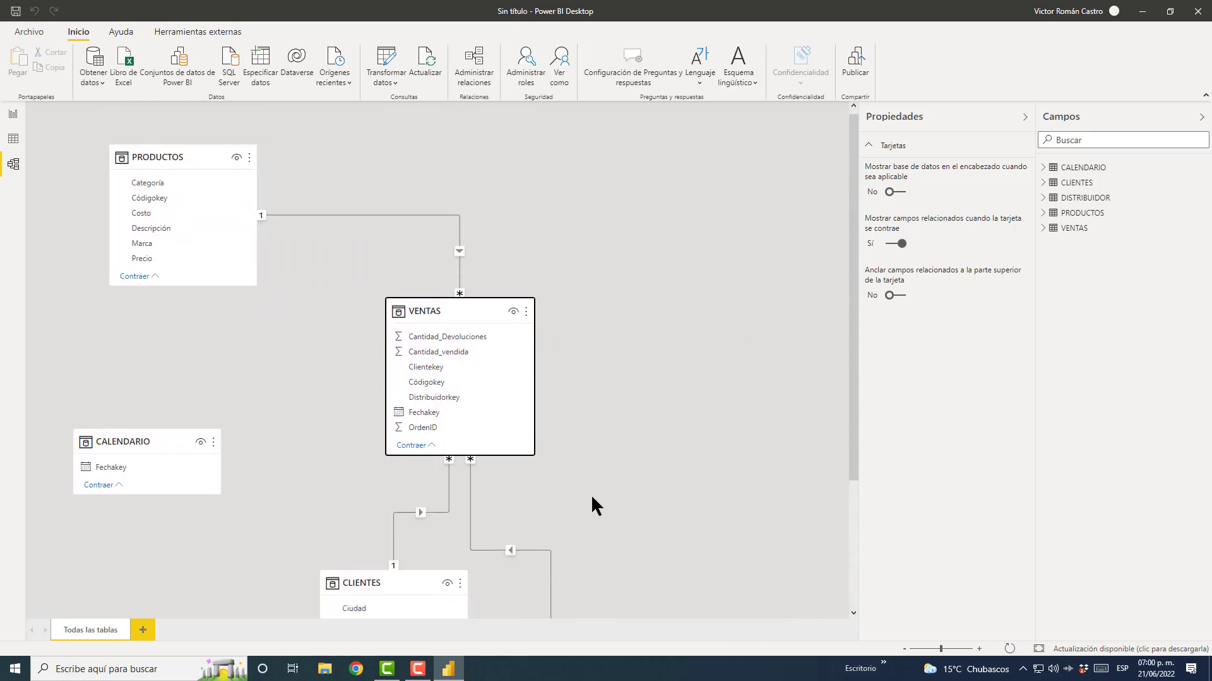
pyautogui.scroll(-3, 593, 499)
pyautogui.scroll(3, 643, 489)
pyautogui.scroll(-1, 650, 485)
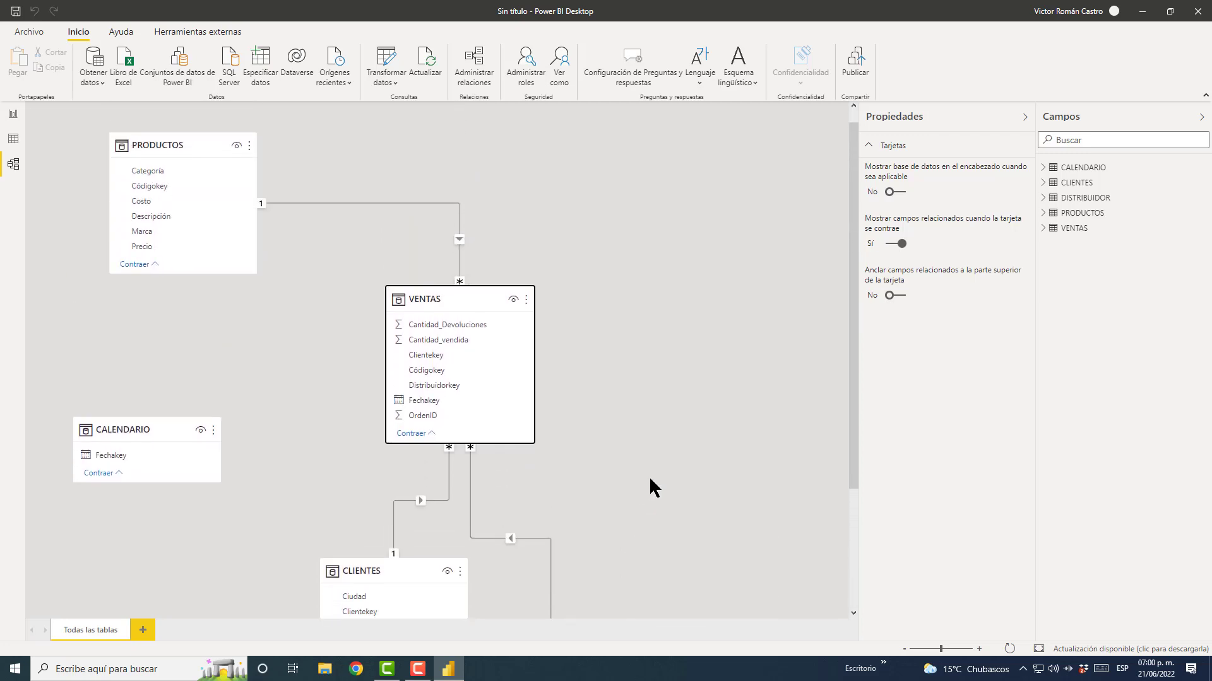
pyautogui.scroll(-3, 649, 475)
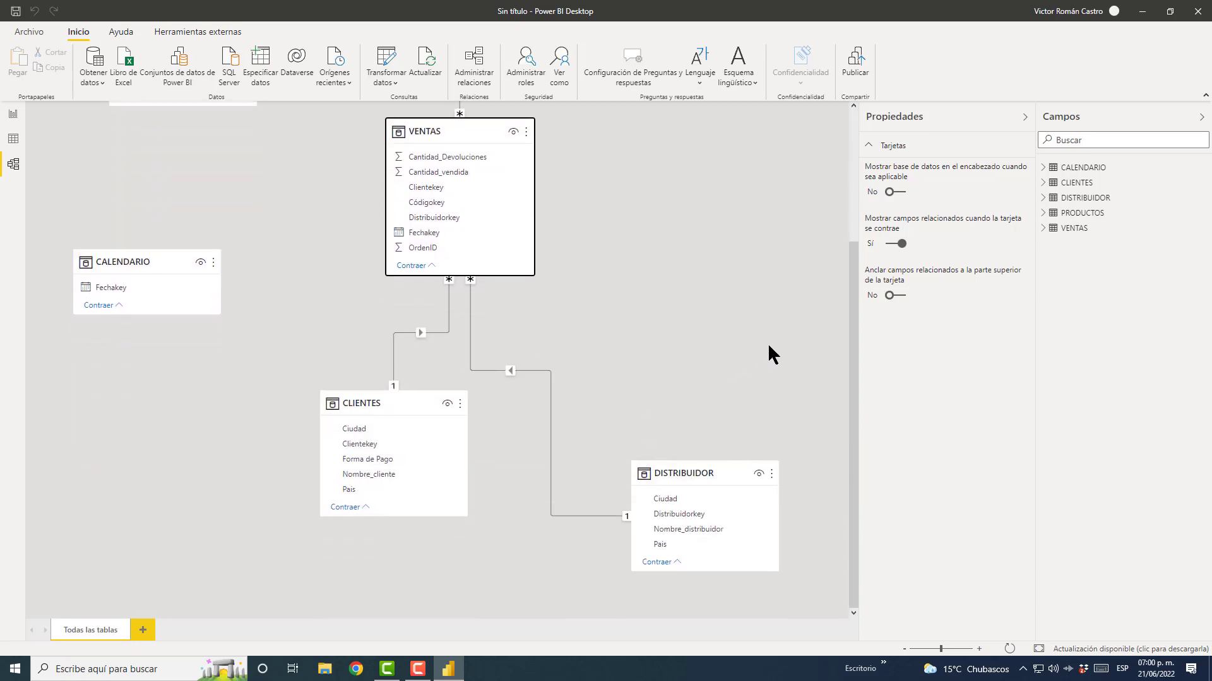
pyautogui.scroll(3, 442, 378)
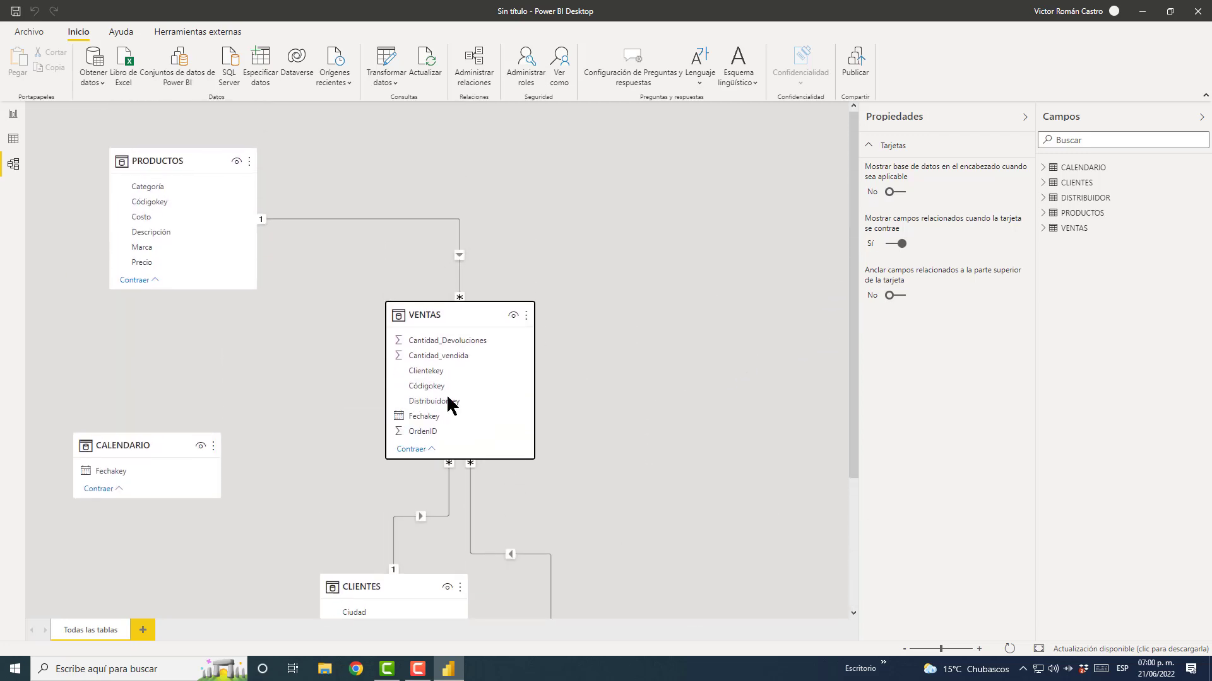
# Delete the relationships that connect VENTAS to DISTRIBUIDOR and to CLIENTES.
pyautogui.scroll(-3, 473, 419)
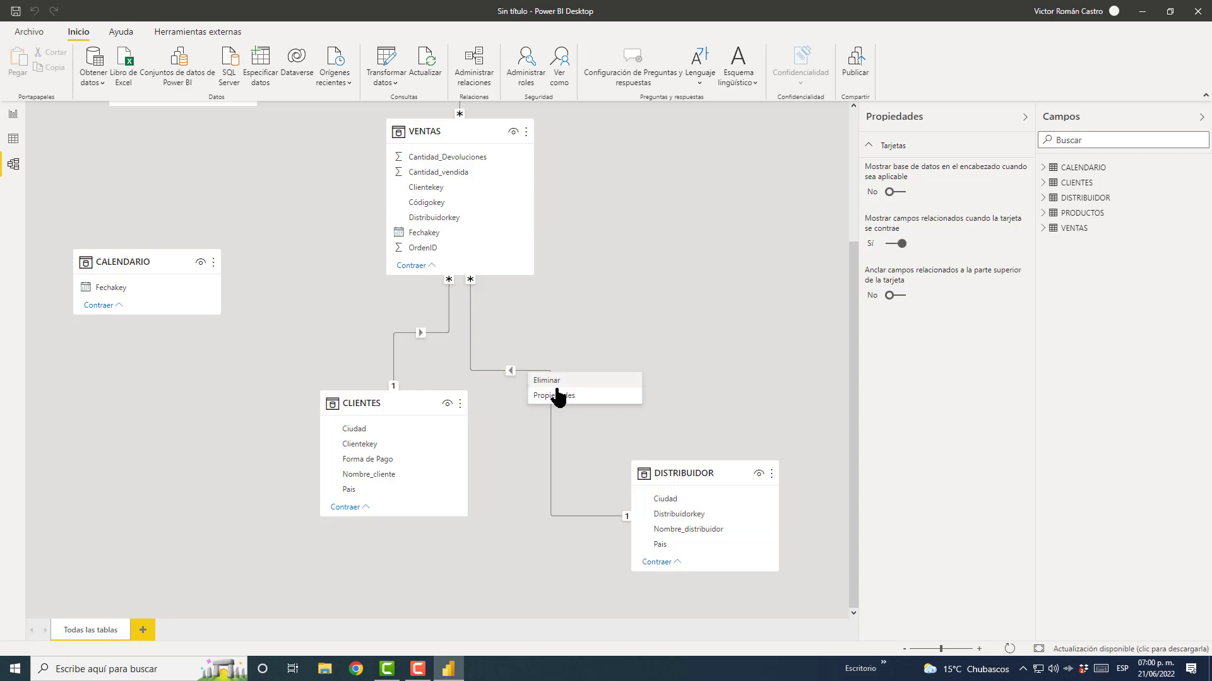
pyautogui.press('Delete')
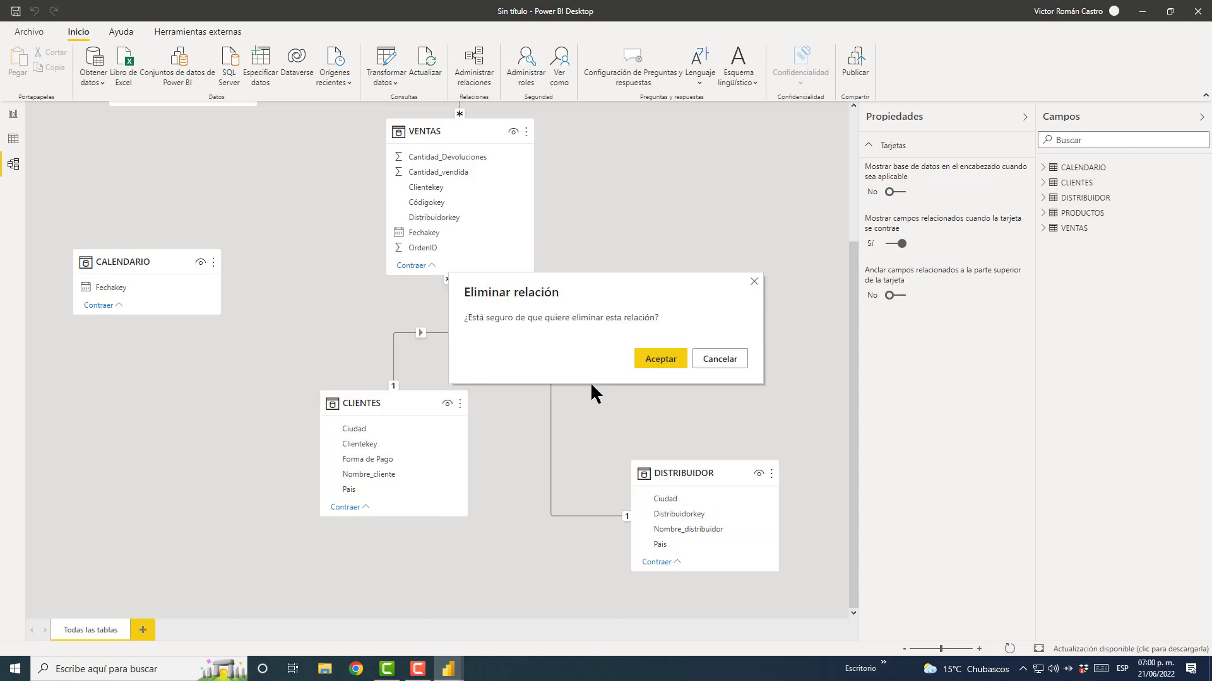
pyautogui.click(662, 359)
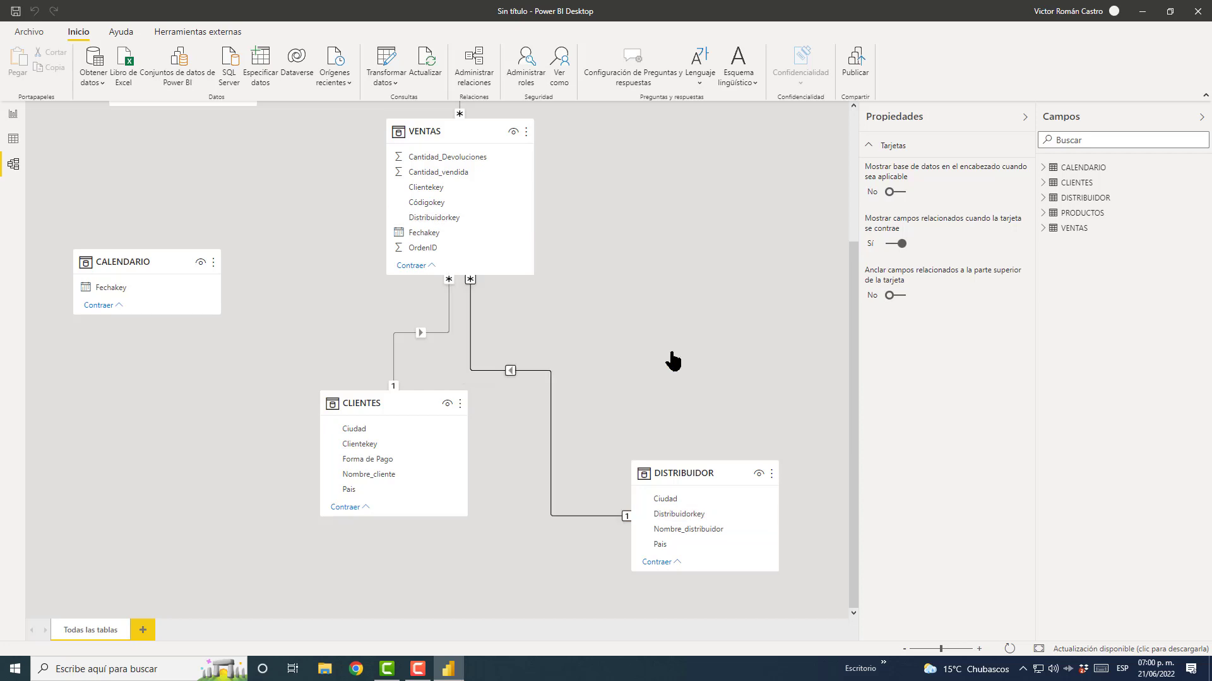
pyautogui.rightClick(441, 335)
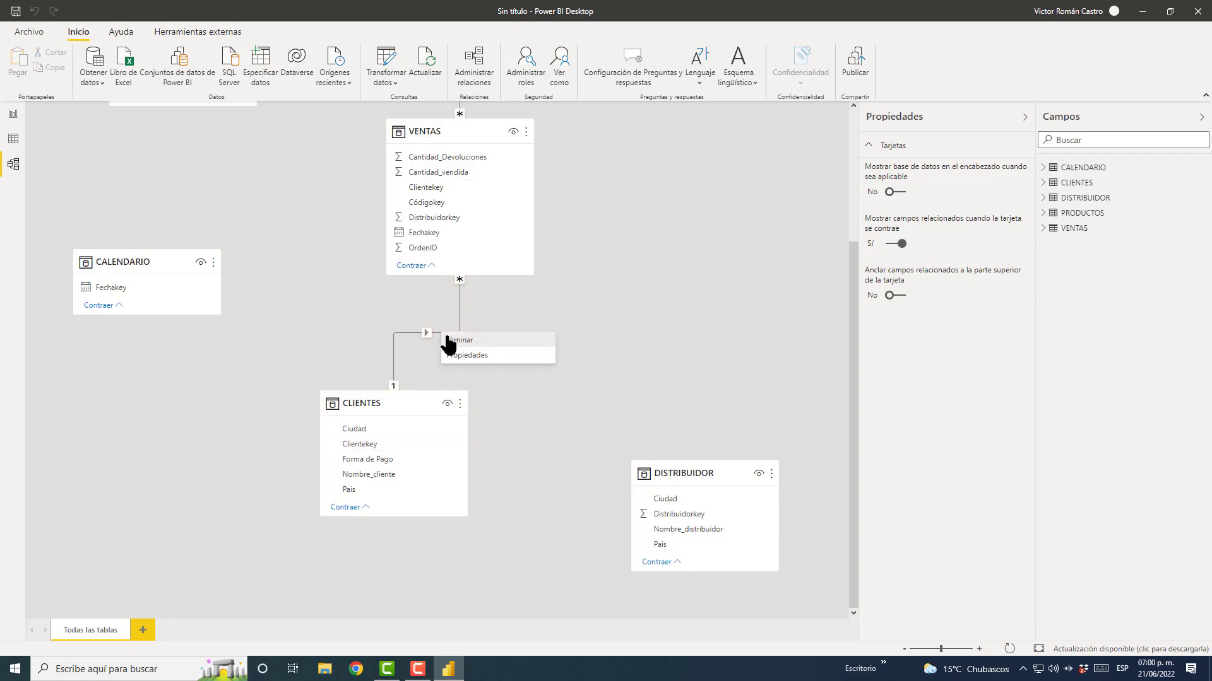
pyautogui.click(449, 341)
pyautogui.click(662, 360)
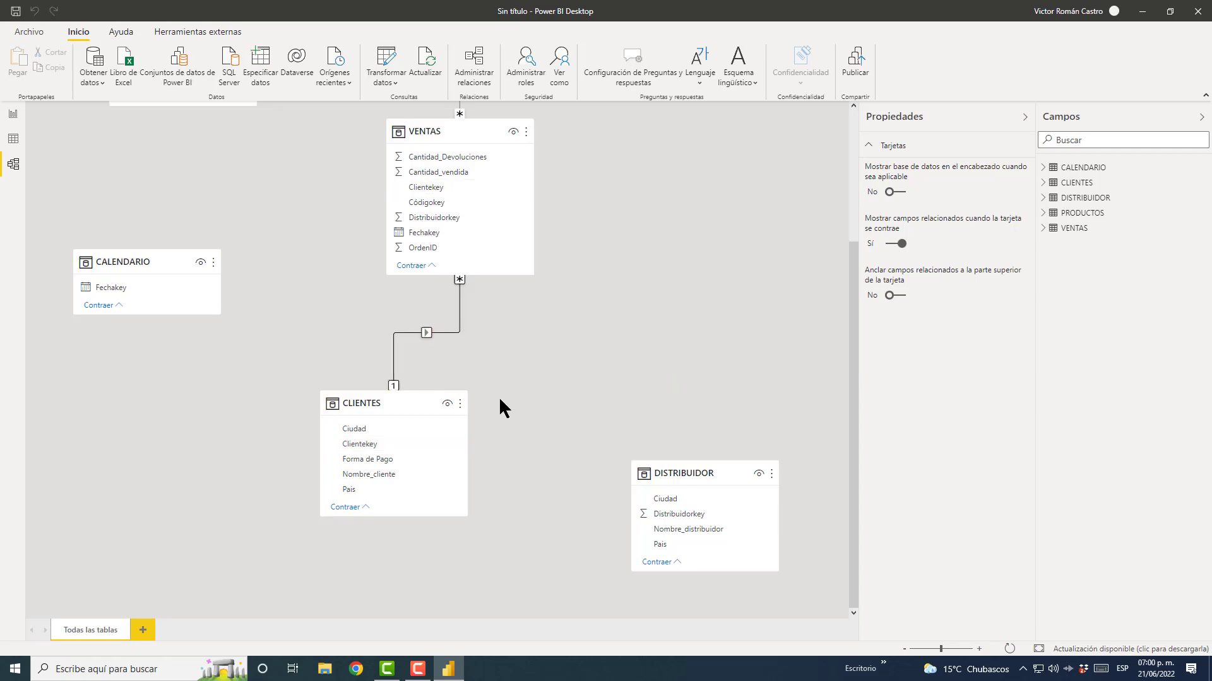
# Delete the relationship that connects PRODUCTOS to VENTAS in the model diagram.
pyautogui.scroll(3, 501, 379)
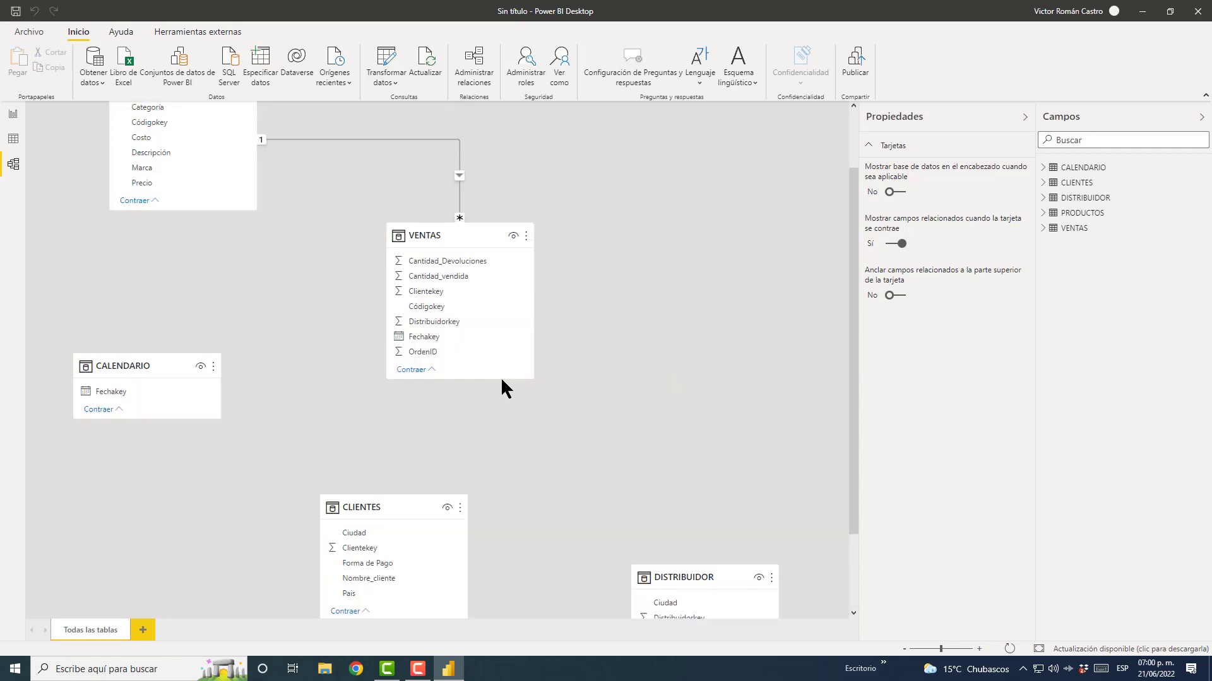
pyautogui.rightClick(442, 219)
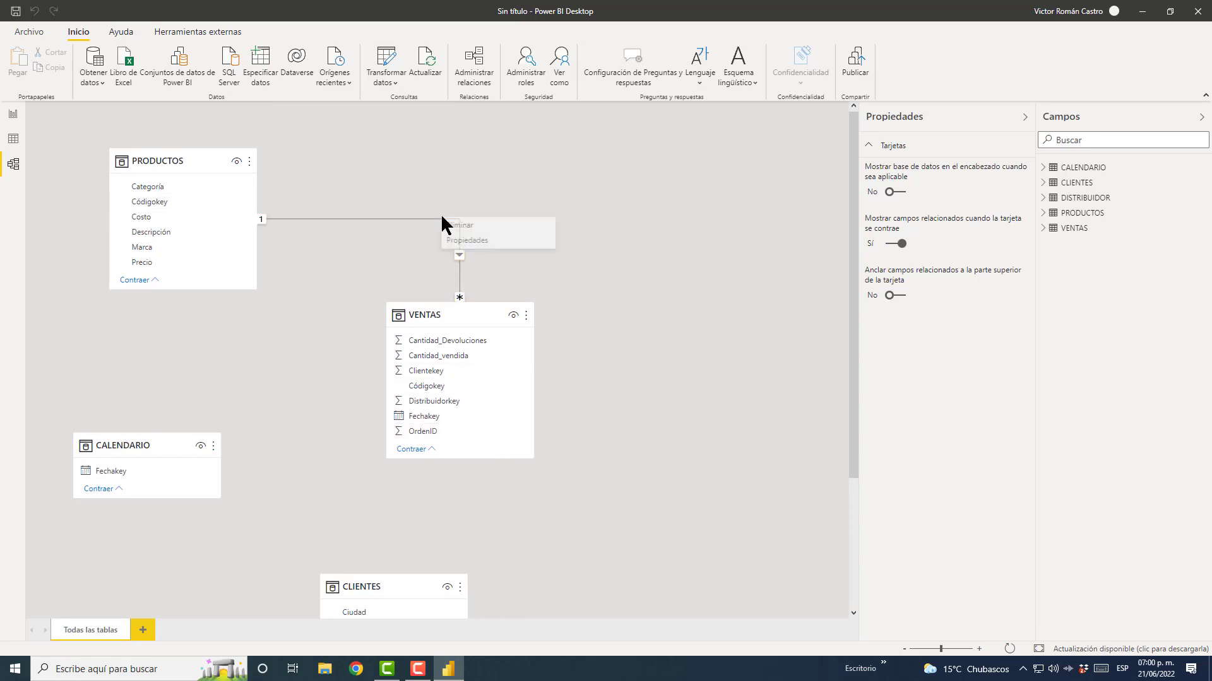
pyautogui.click(452, 226)
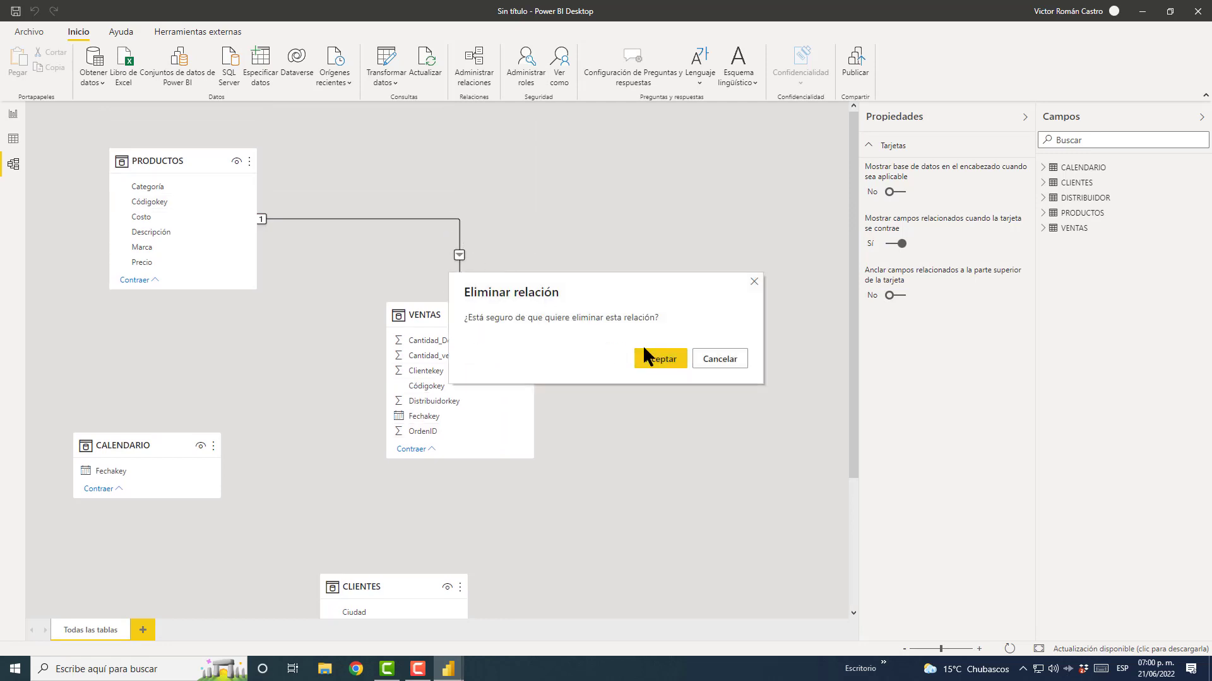
pyautogui.click(644, 348)
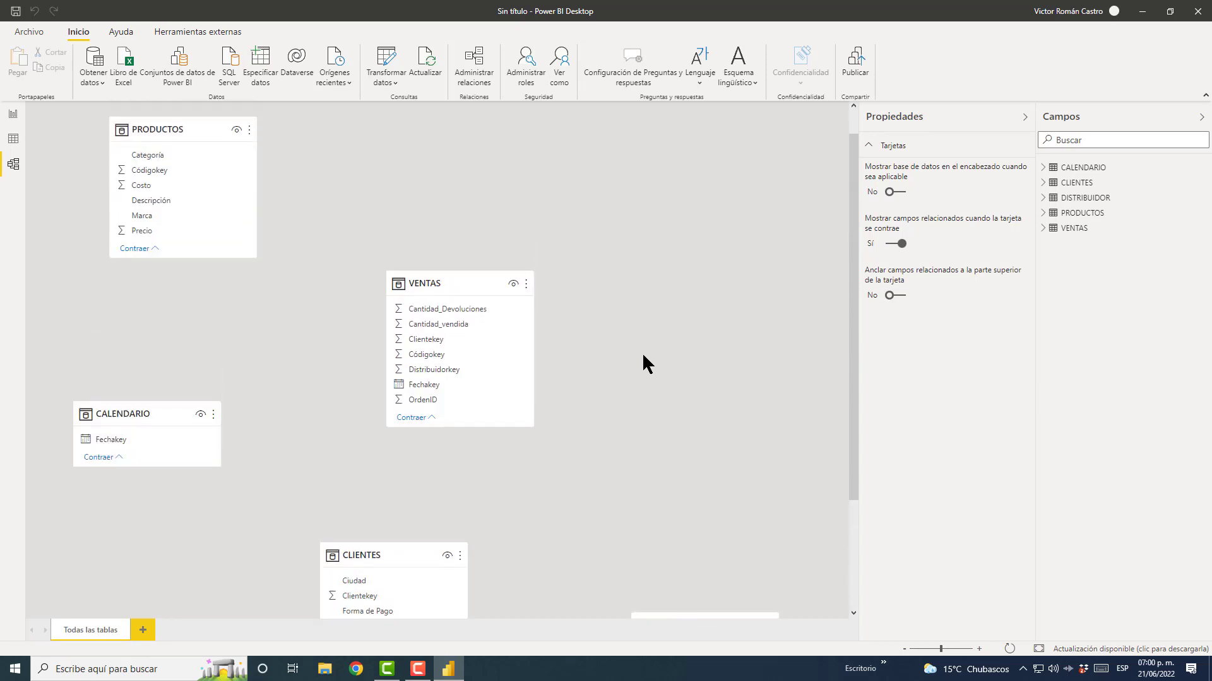
# Rearrange the diagram so PRODUCTOS sits above and to the right of VENTAS, and shift VENTAS slightly left and down.
pyautogui.scroll(-5, 642, 353)
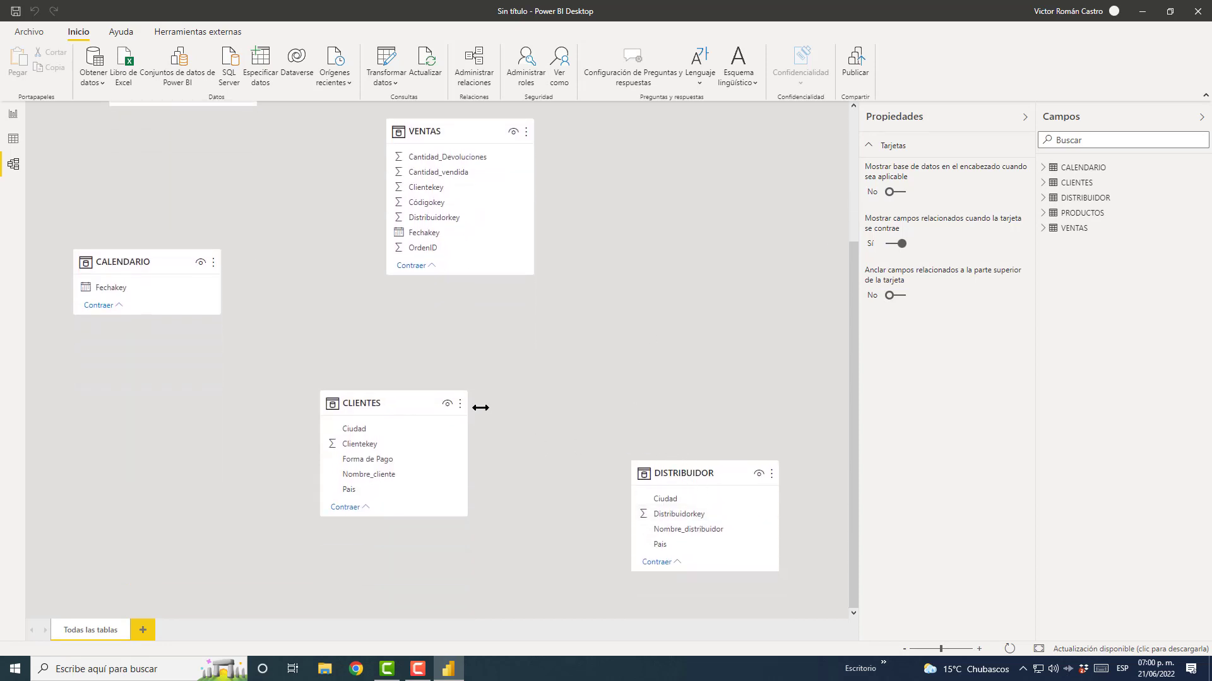
pyautogui.scroll(6, 208, 334)
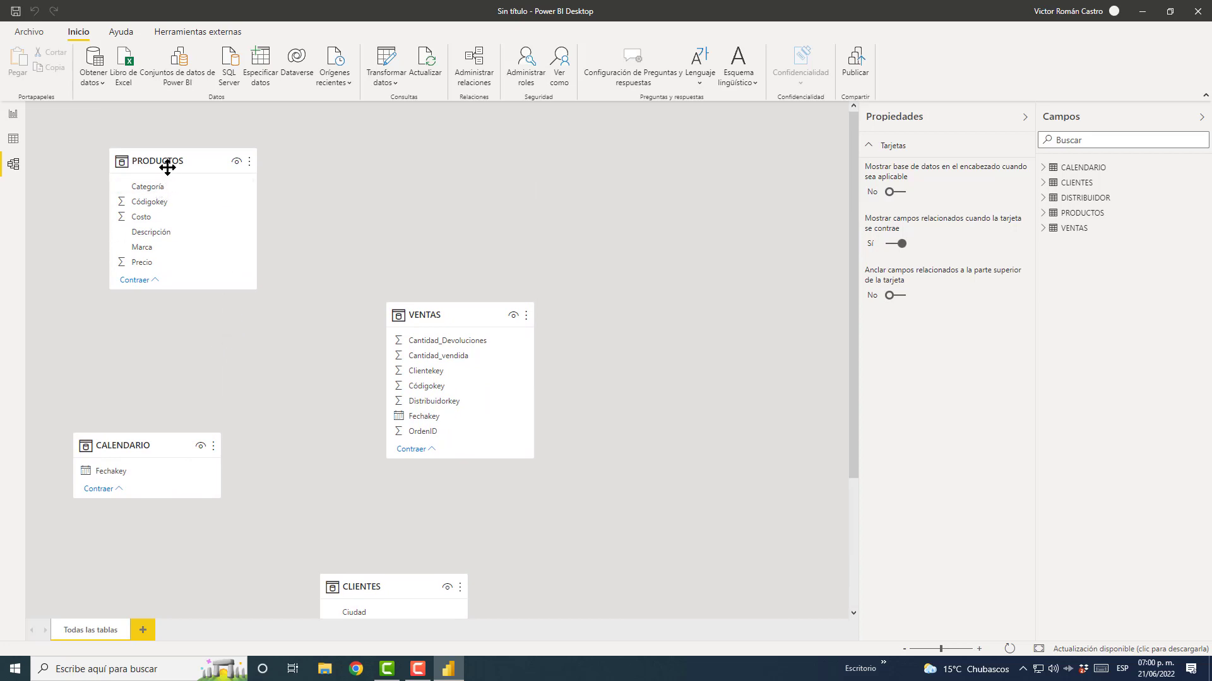
pyautogui.moveTo(165, 165); pyautogui.dragTo(682, 152)
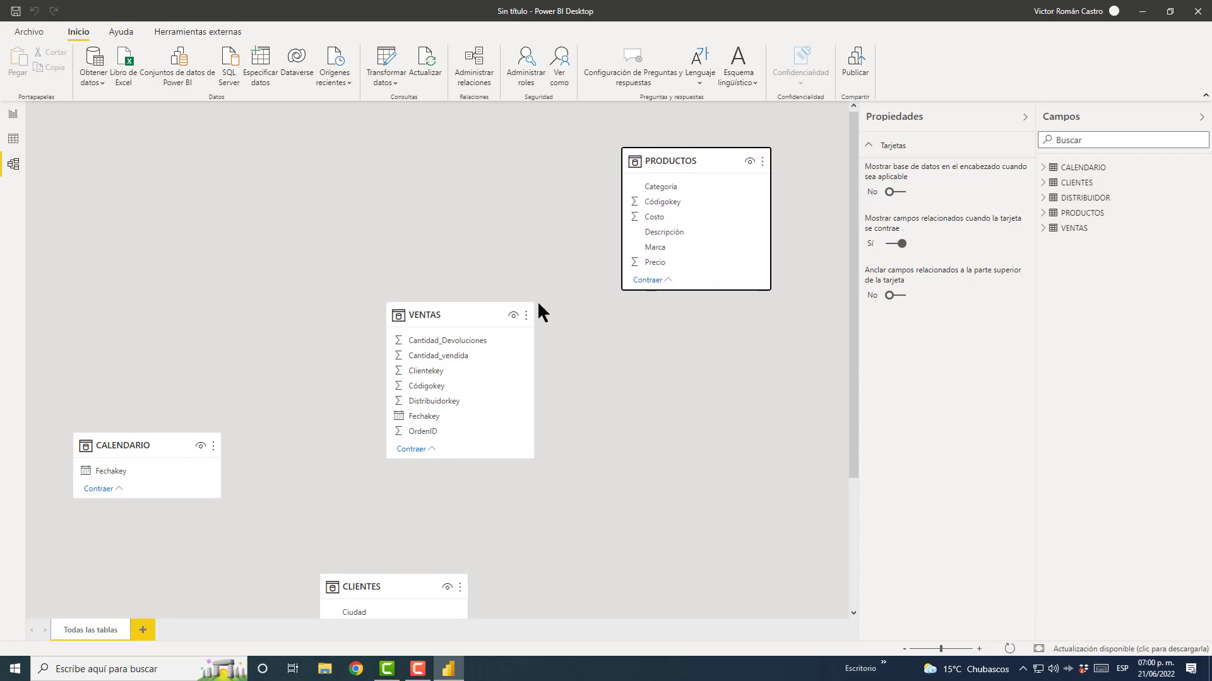
pyautogui.moveTo(468, 314)
pyautogui.mouseDown()
pyautogui.moveTo(461, 289)
pyautogui.moveTo(456, 318)
pyautogui.mouseUp()
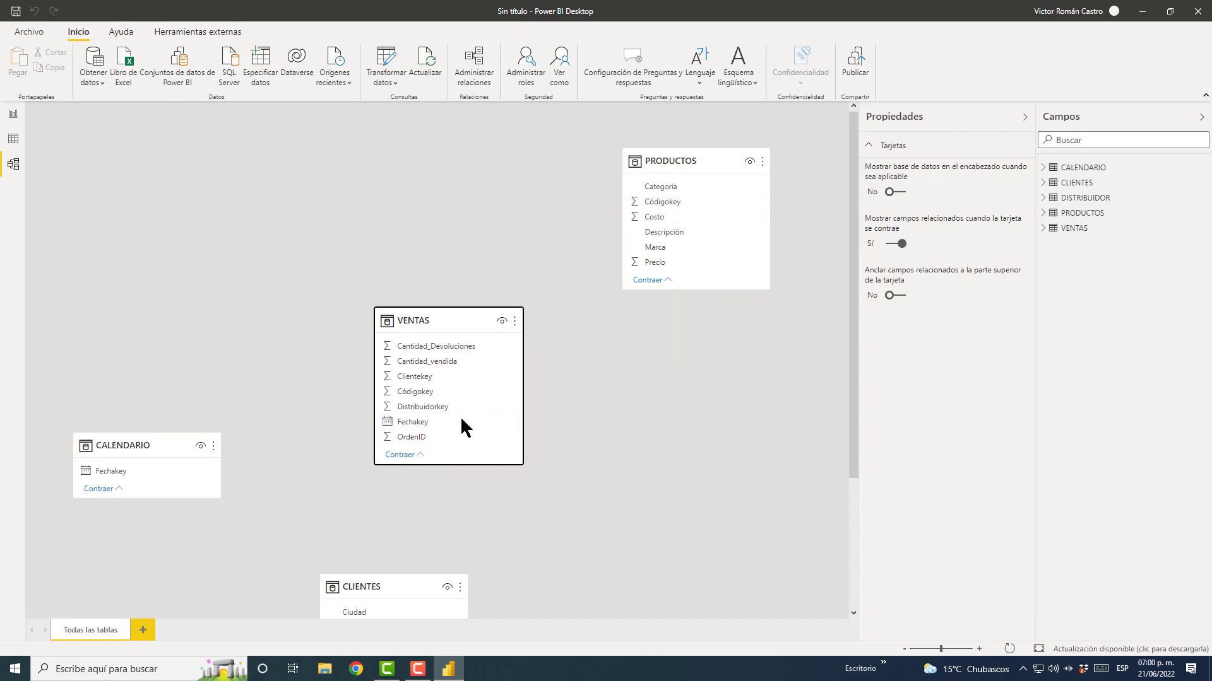
pyautogui.scroll(-3, 460, 420)
pyautogui.scroll(3, 499, 386)
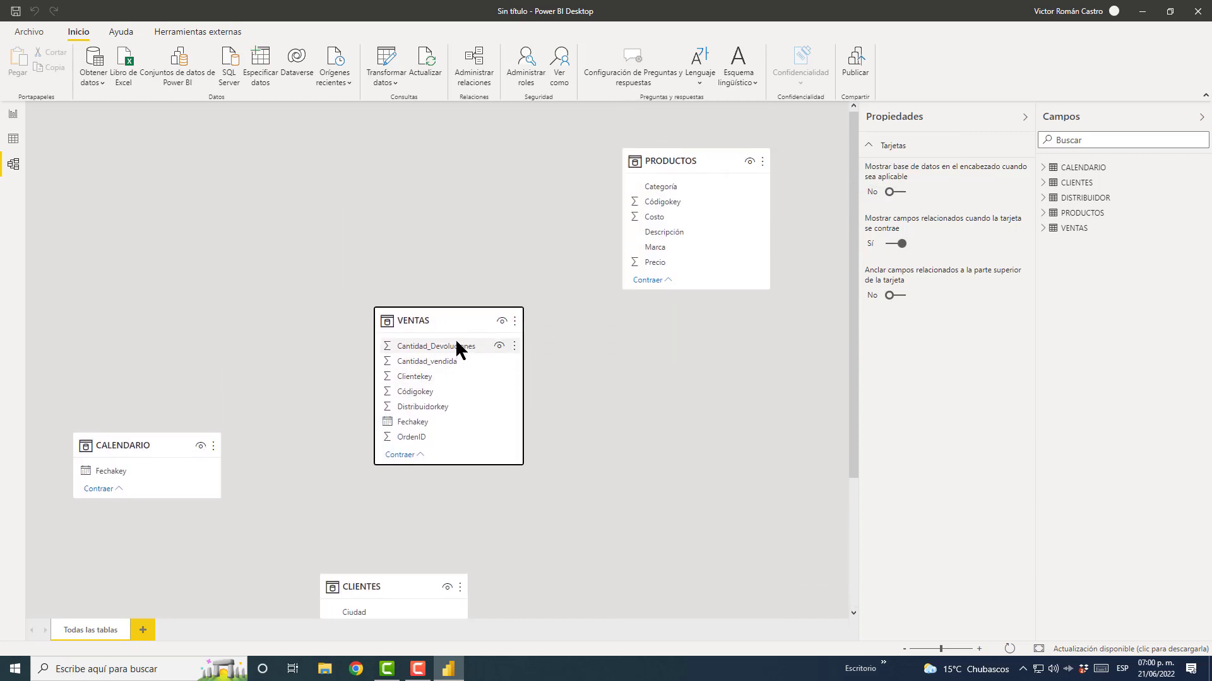
pyautogui.moveTo(460, 321); pyautogui.dragTo(445, 325)
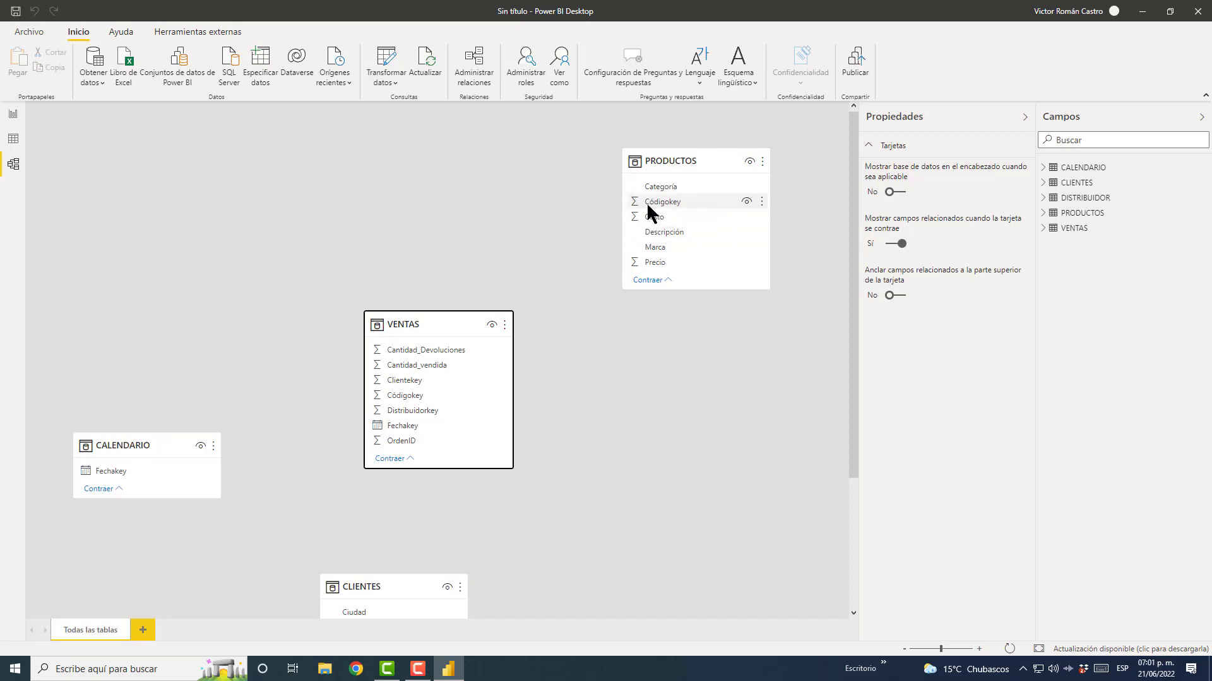
# Relate PRODUCTOS to VENTAS through their Códigokey fields and review the settings of that relationship.
pyautogui.moveTo(652, 202); pyautogui.dragTo(434, 402)
pyautogui.moveTo(410, 396); pyautogui.dragTo(407, 396)
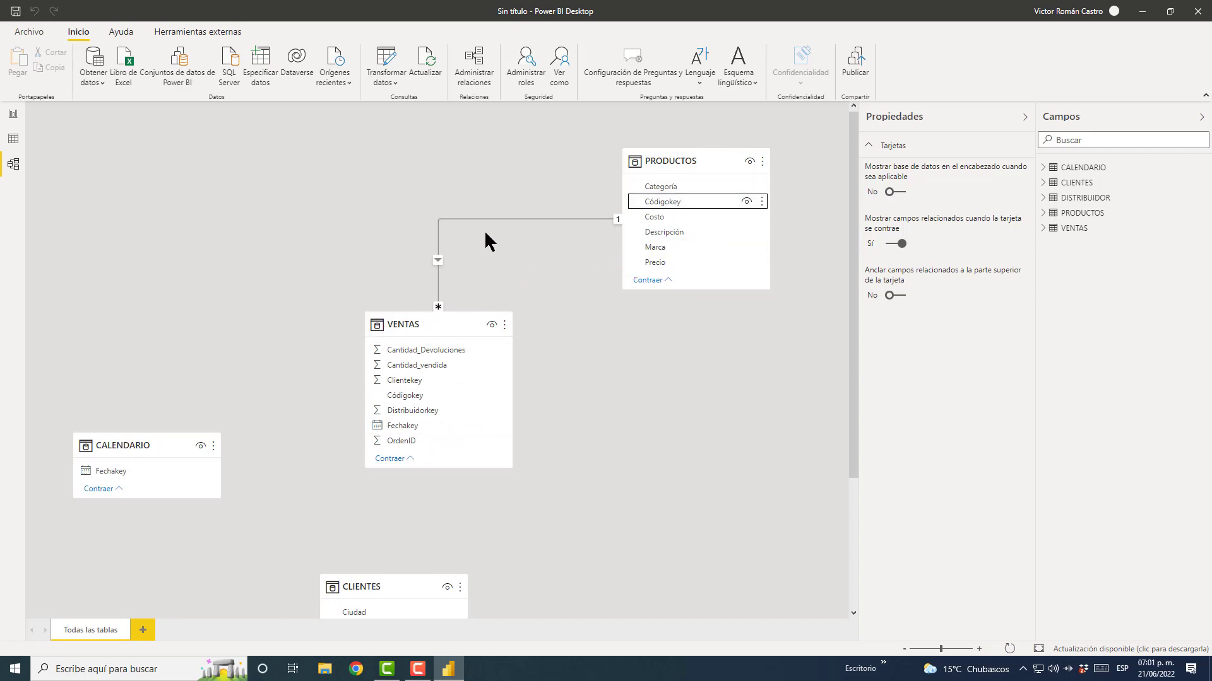
pyautogui.click(464, 218)
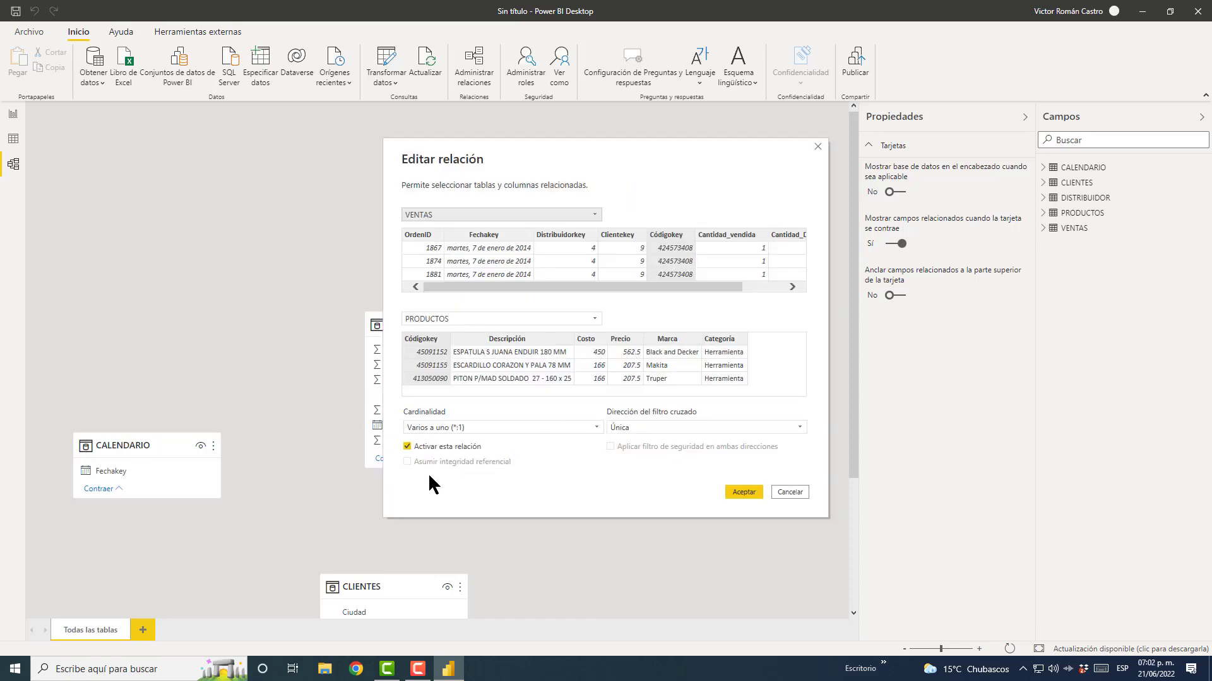
pyautogui.click(818, 147)
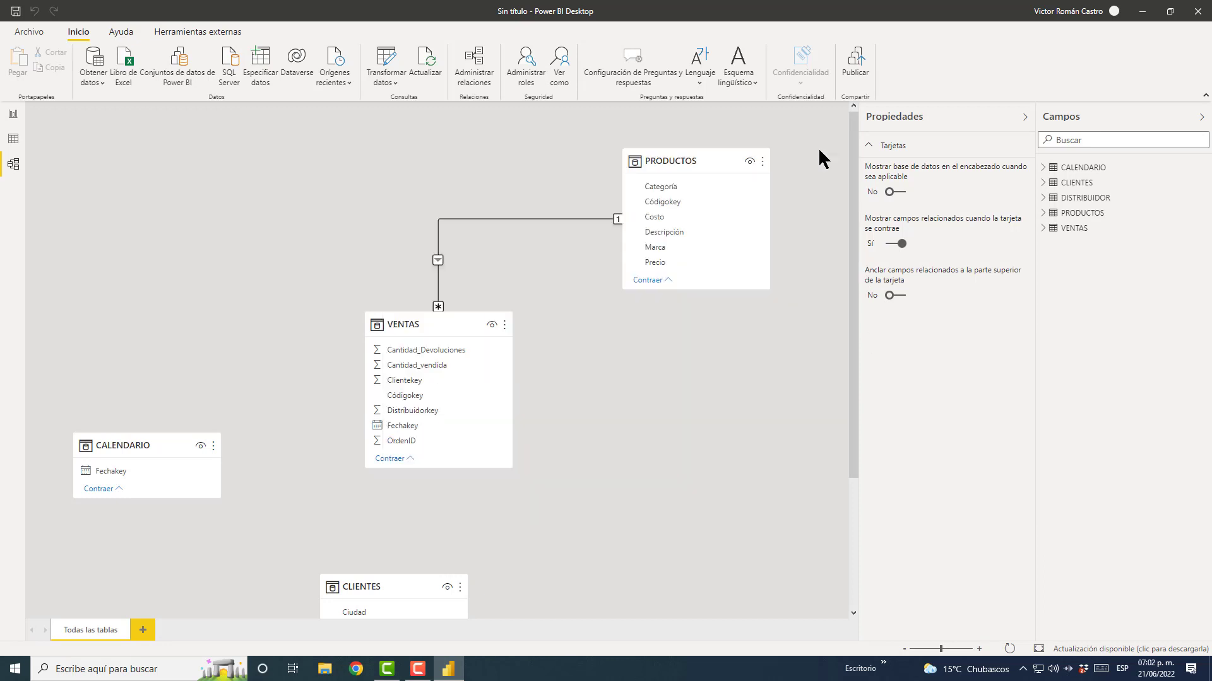
# Place CALENDARIO above and to the left of VENTAS and relate the two tables through their Fechakey fields.
pyautogui.moveTo(97, 450); pyautogui.dragTo(152, 171)
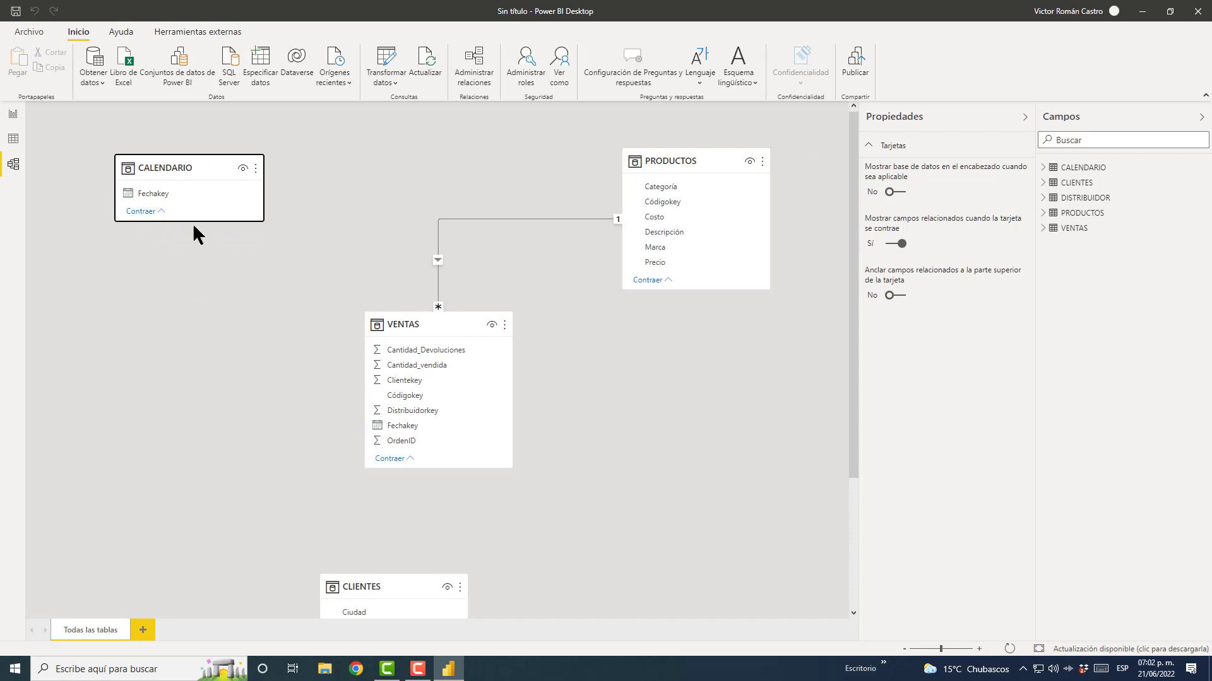
pyautogui.moveTo(178, 162); pyautogui.dragTo(210, 188)
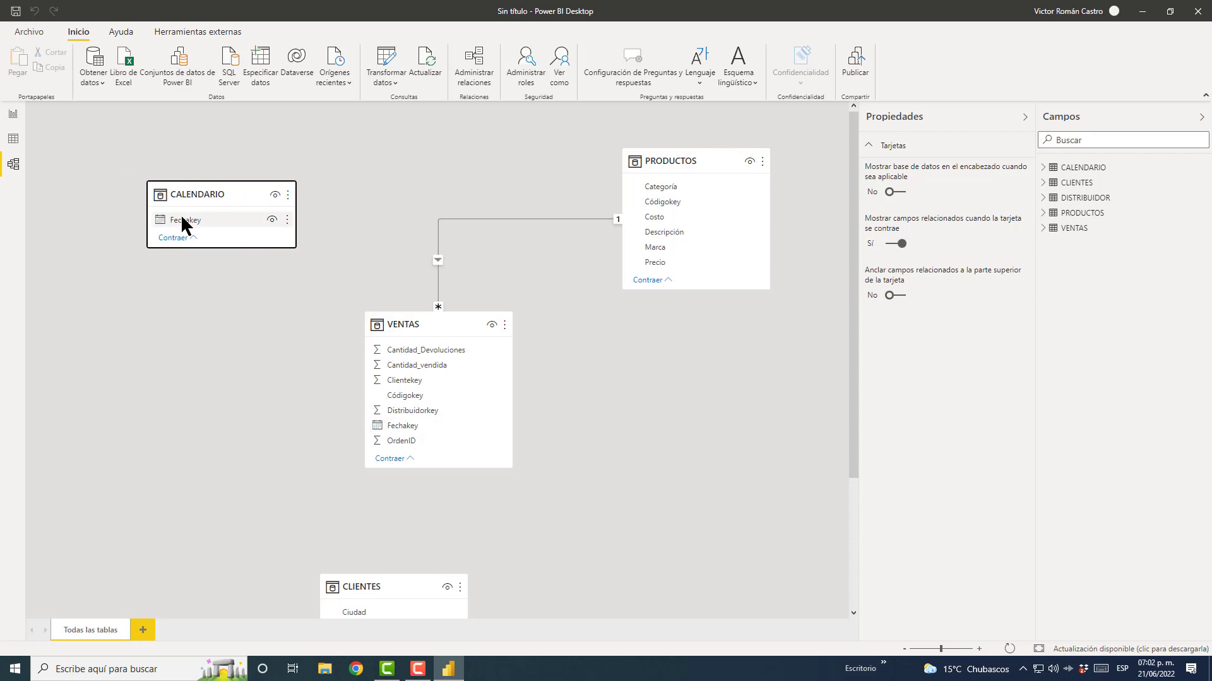
pyautogui.moveTo(183, 221); pyautogui.dragTo(437, 425)
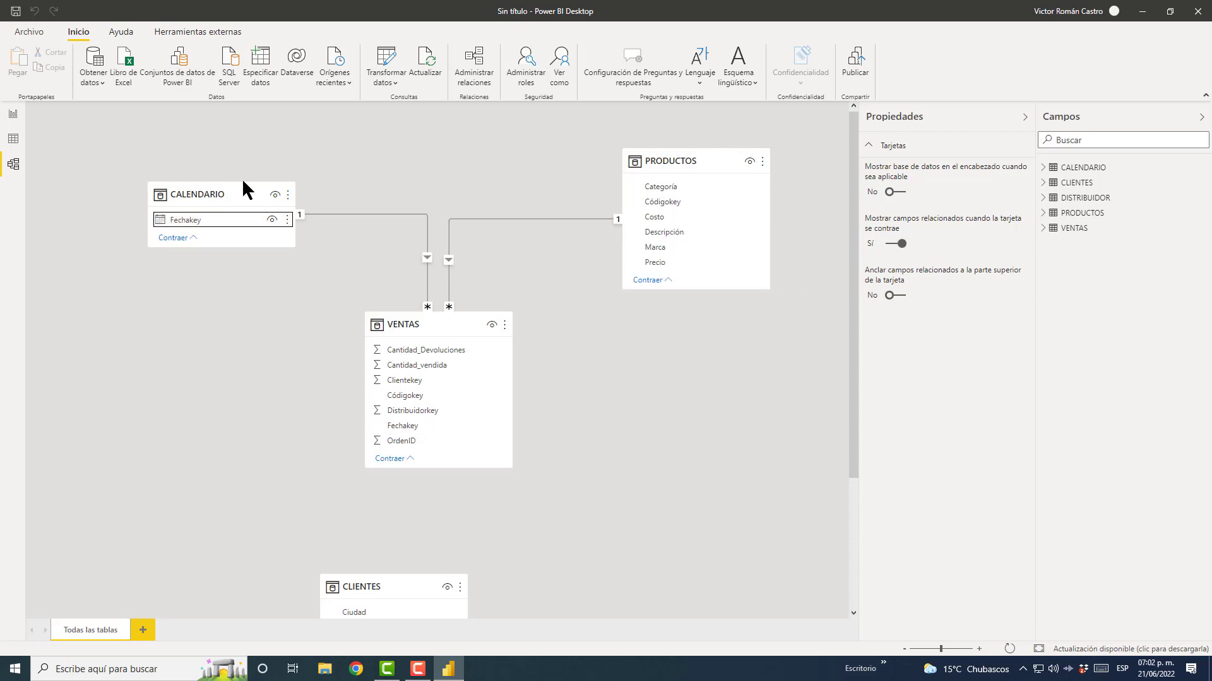
pyautogui.moveTo(238, 194); pyautogui.dragTo(349, 146)
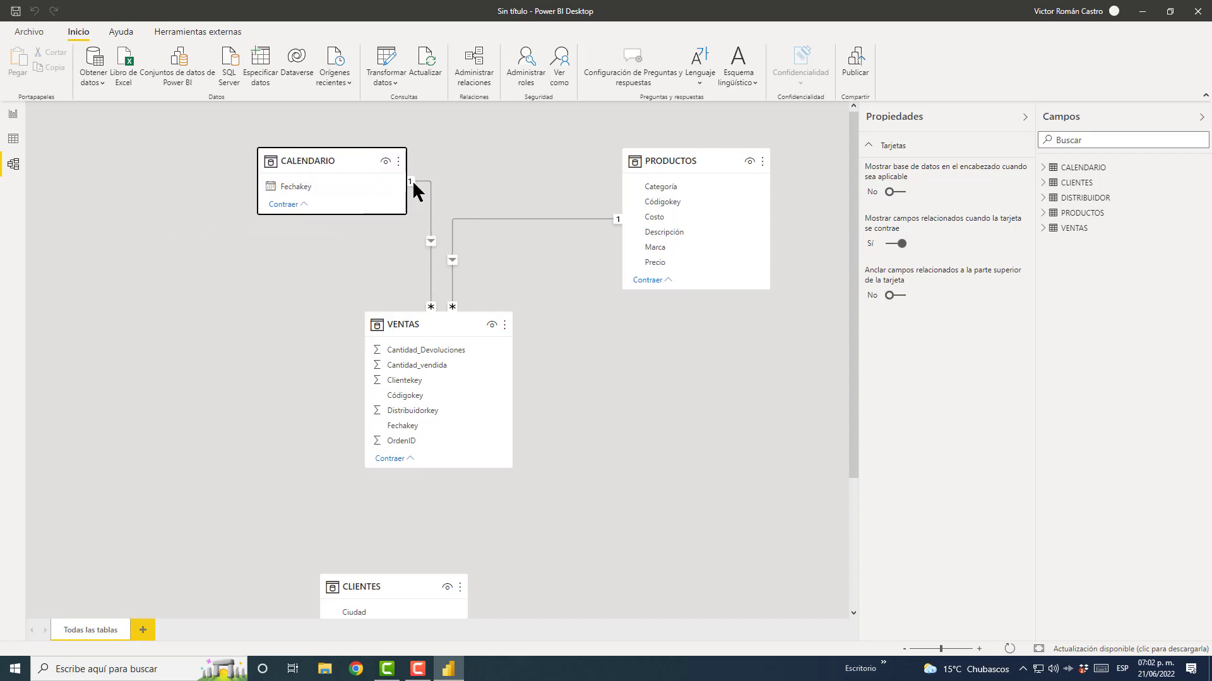
# Place CLIENTES left and DISTRIBUIDOR right of VENTAS, relating them to VENTAS through Clientekey and Distribuidorkey respectively.
pyautogui.moveTo(354, 590); pyautogui.dragTo(73, 337)
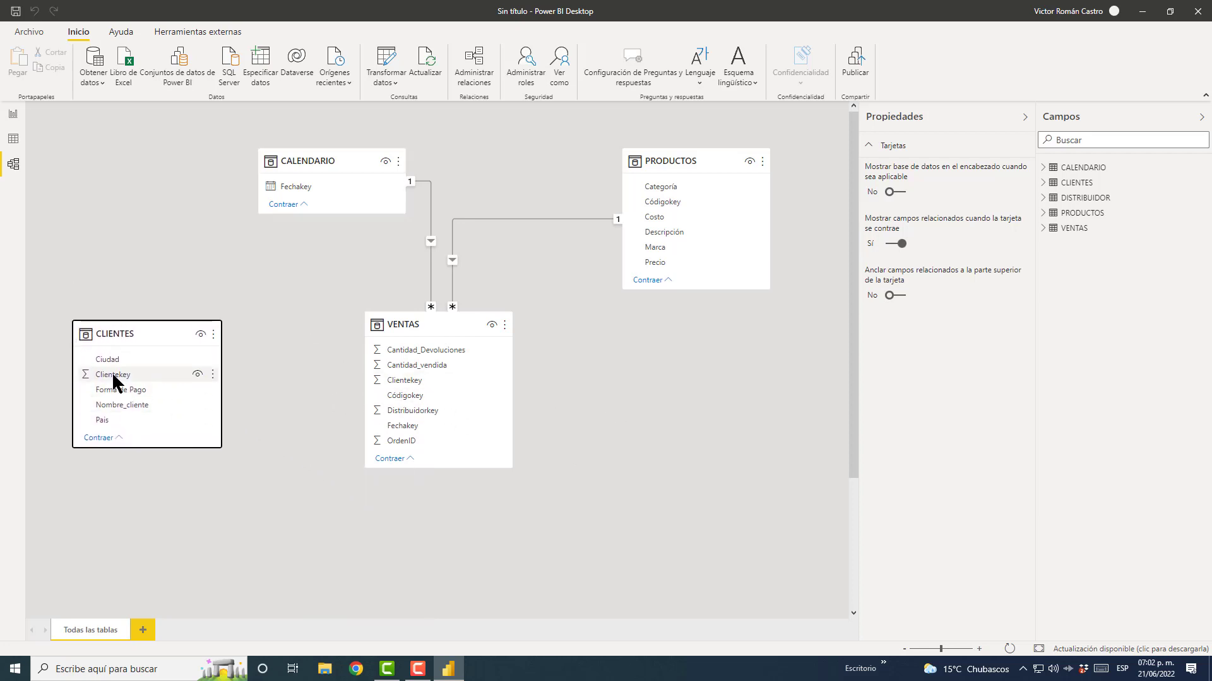
pyautogui.moveTo(114, 380); pyautogui.dragTo(410, 382)
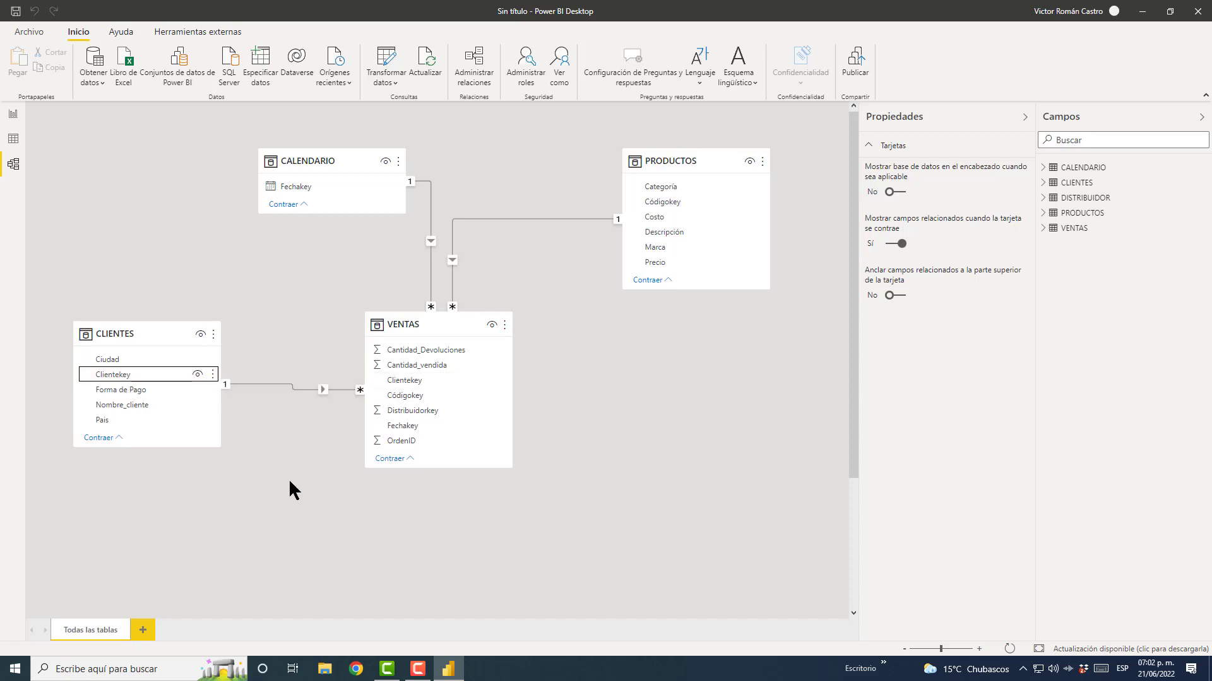
pyautogui.scroll(-3, 600, 530)
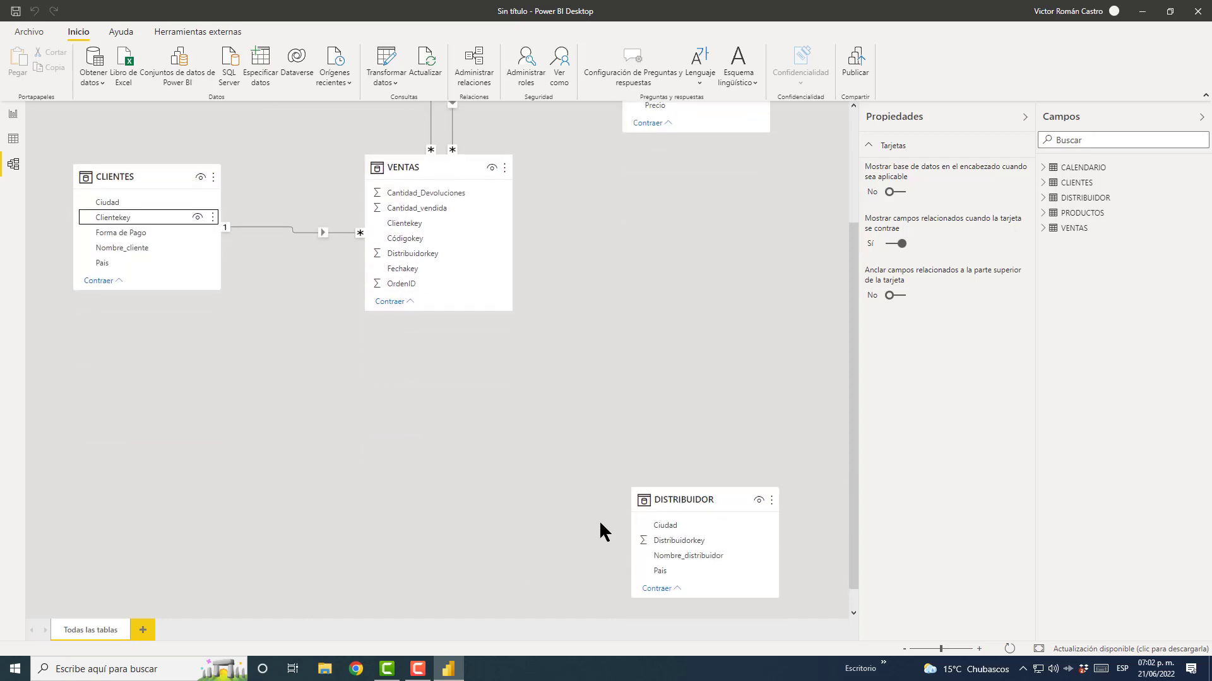
pyautogui.moveTo(711, 474); pyautogui.dragTo(746, 360)
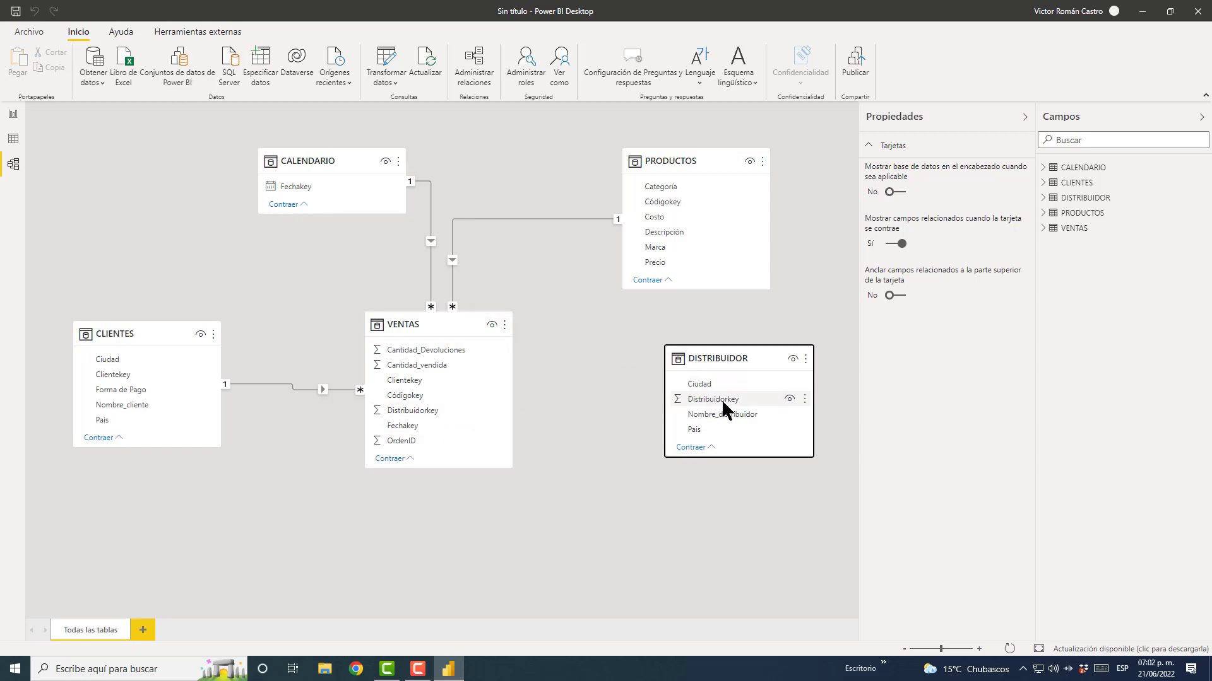
pyautogui.moveTo(721, 399); pyautogui.dragTo(448, 412)
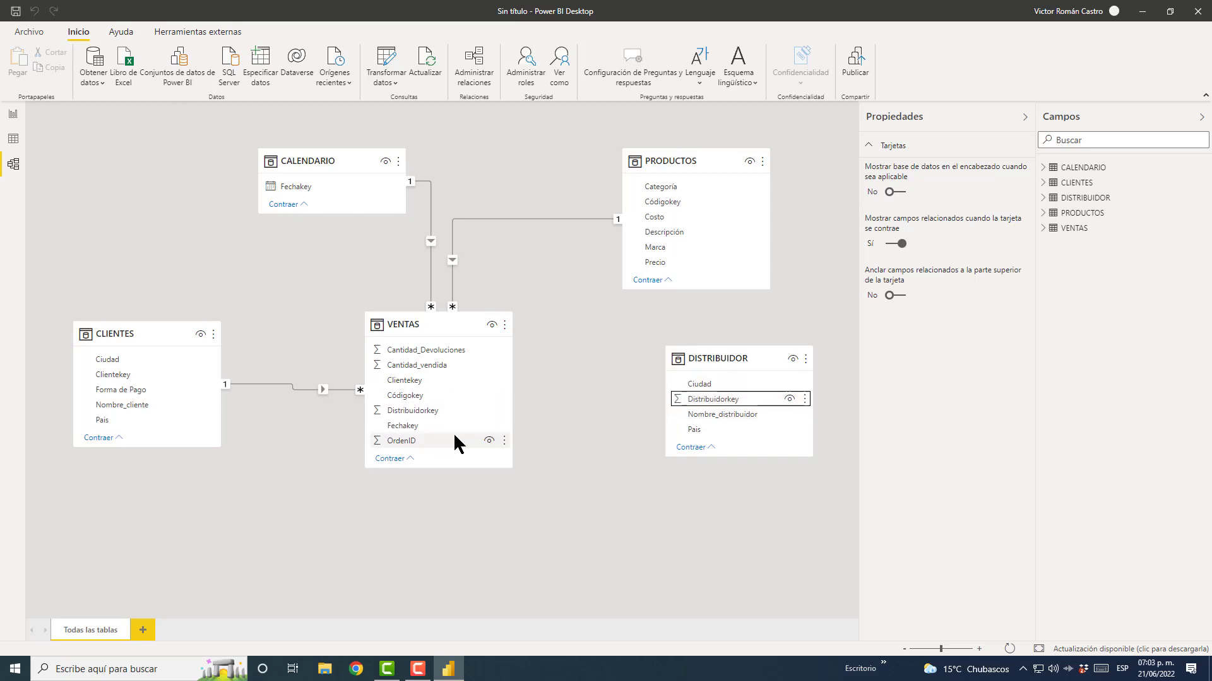
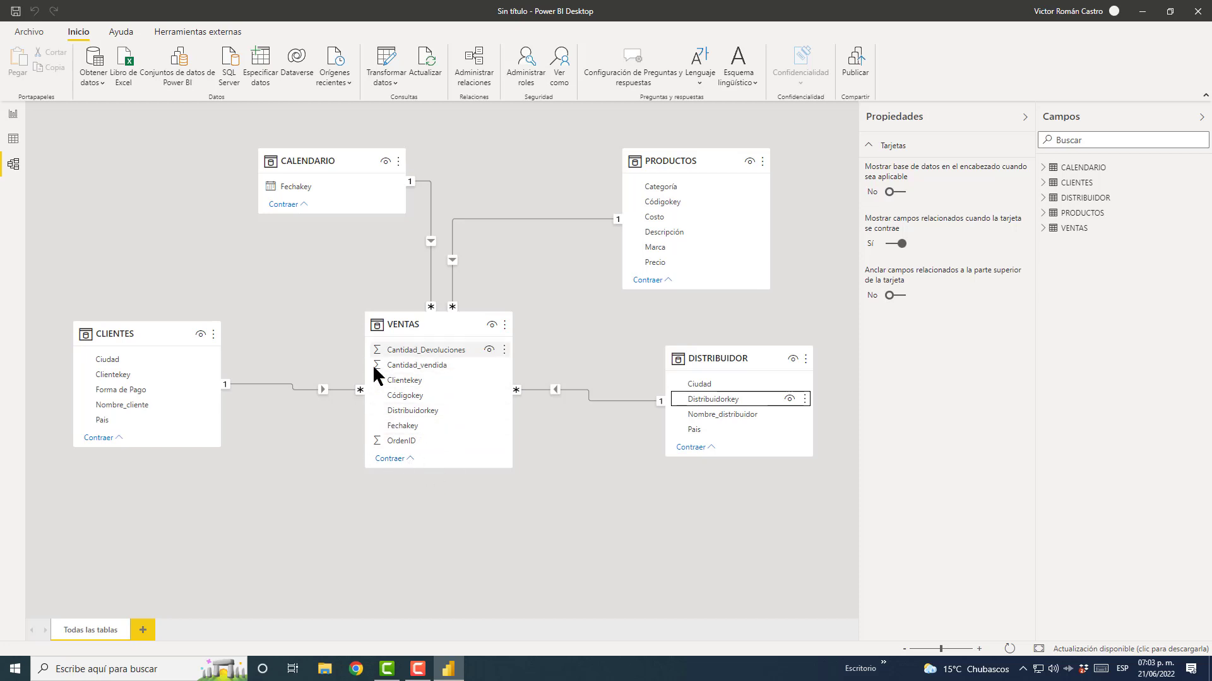
# Switch from the model diagram to the data view and display the rows of the VENTAS table.
pyautogui.click(424, 327)
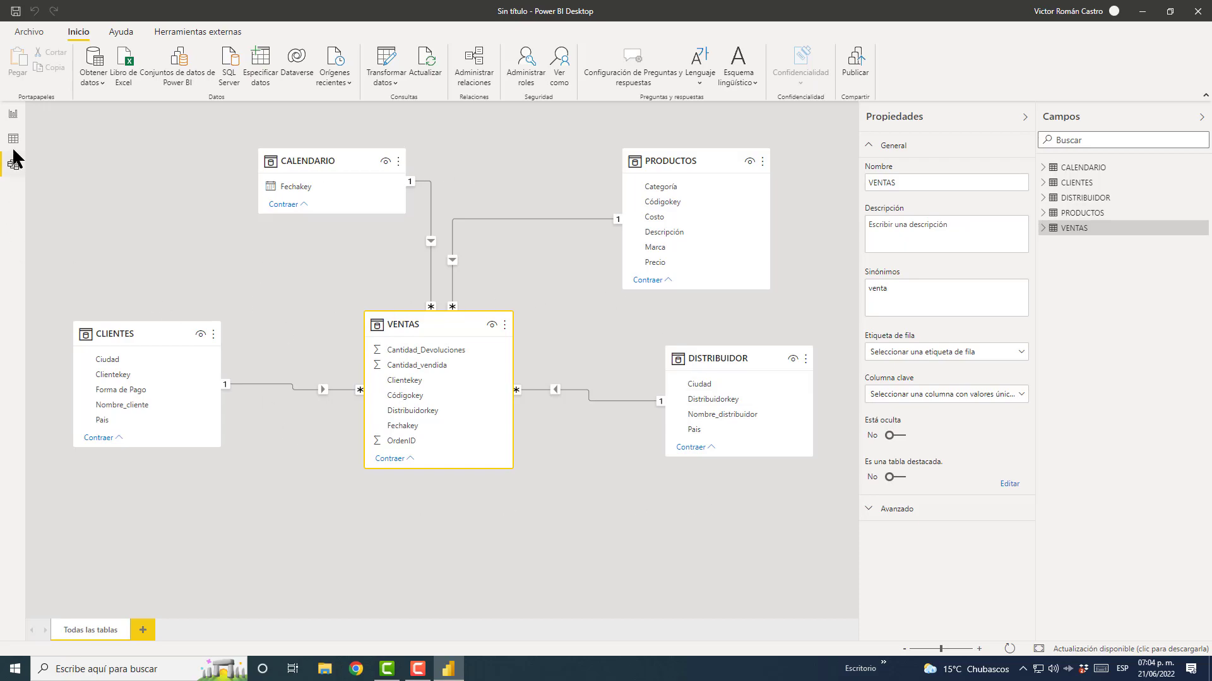
pyautogui.click(13, 114)
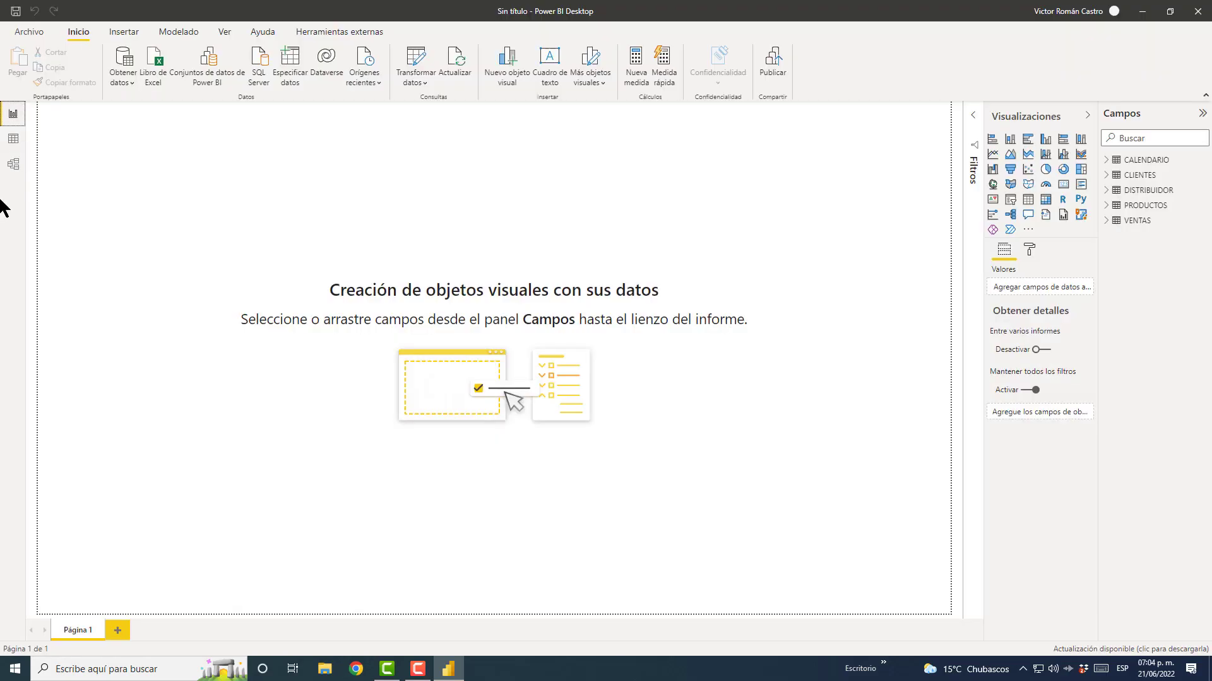
pyautogui.click(13, 139)
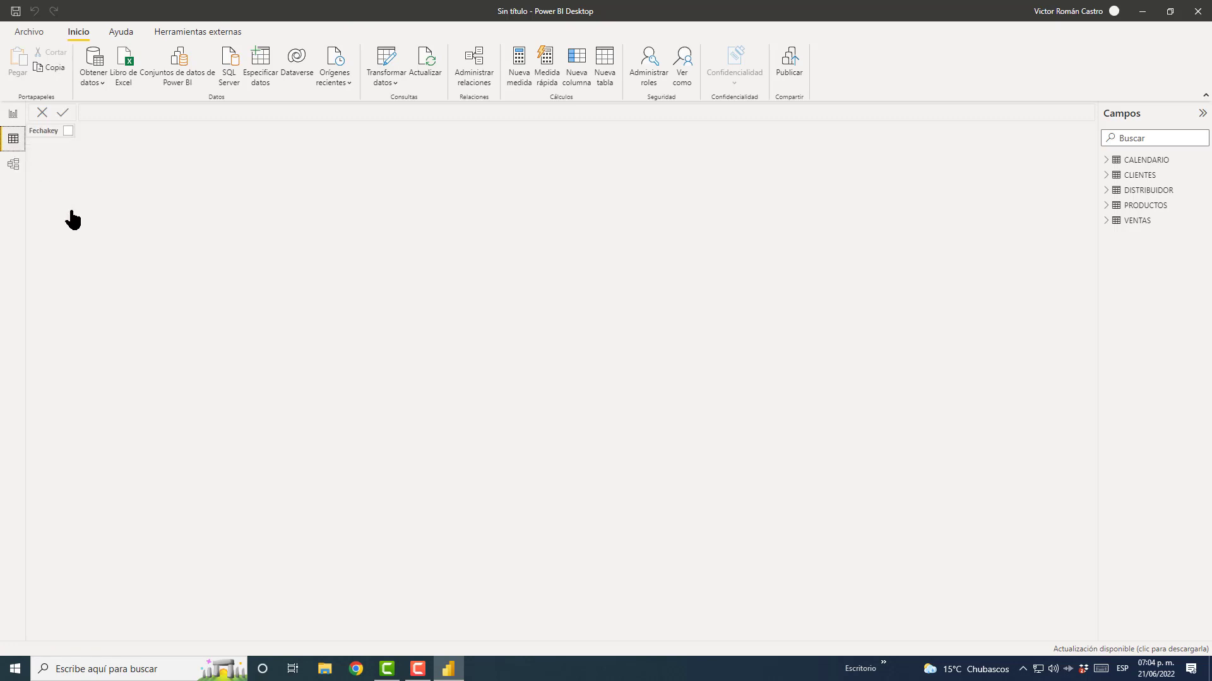
pyautogui.click(1134, 222)
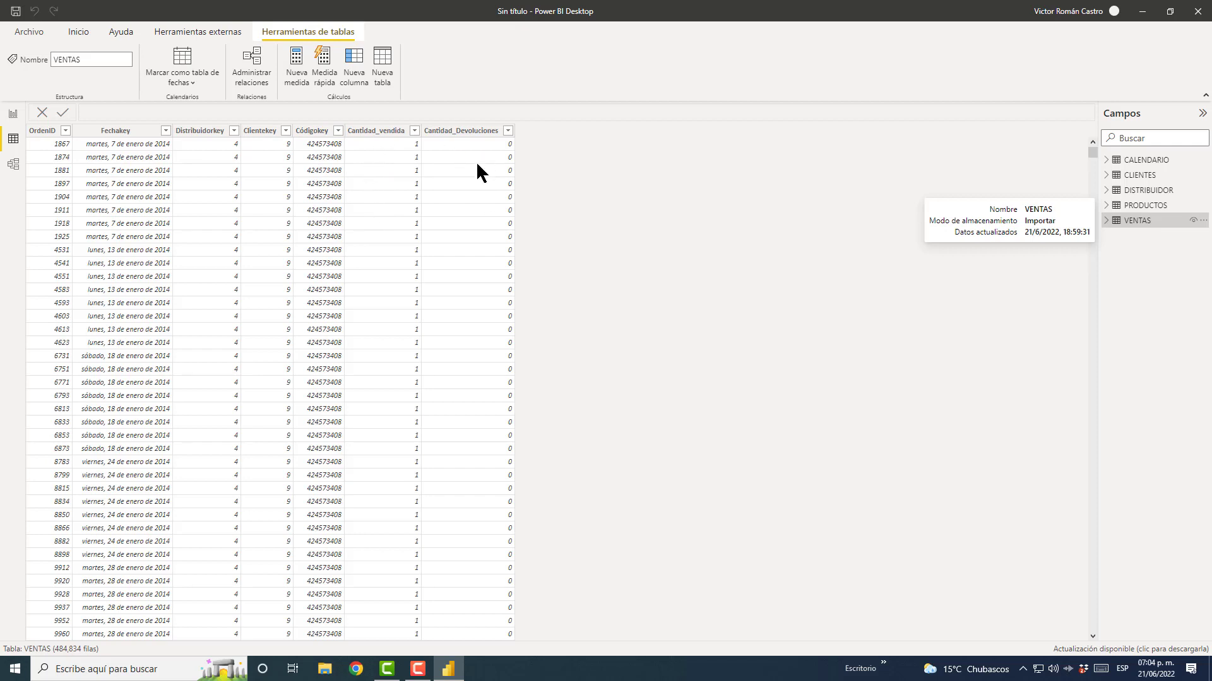
# Add a calculated column to VENTAS with the formula Precio = RELATED(PRODUCTOS[Precio]).
pyautogui.rightClick(476, 133)
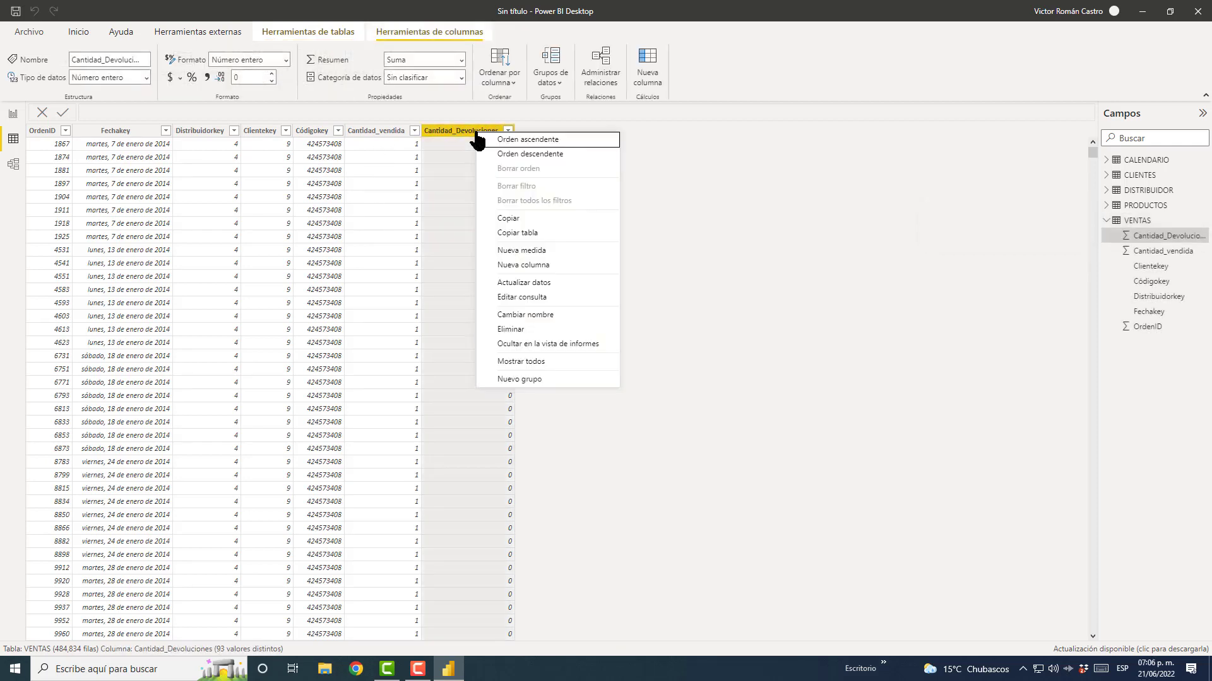
pyautogui.click(573, 261)
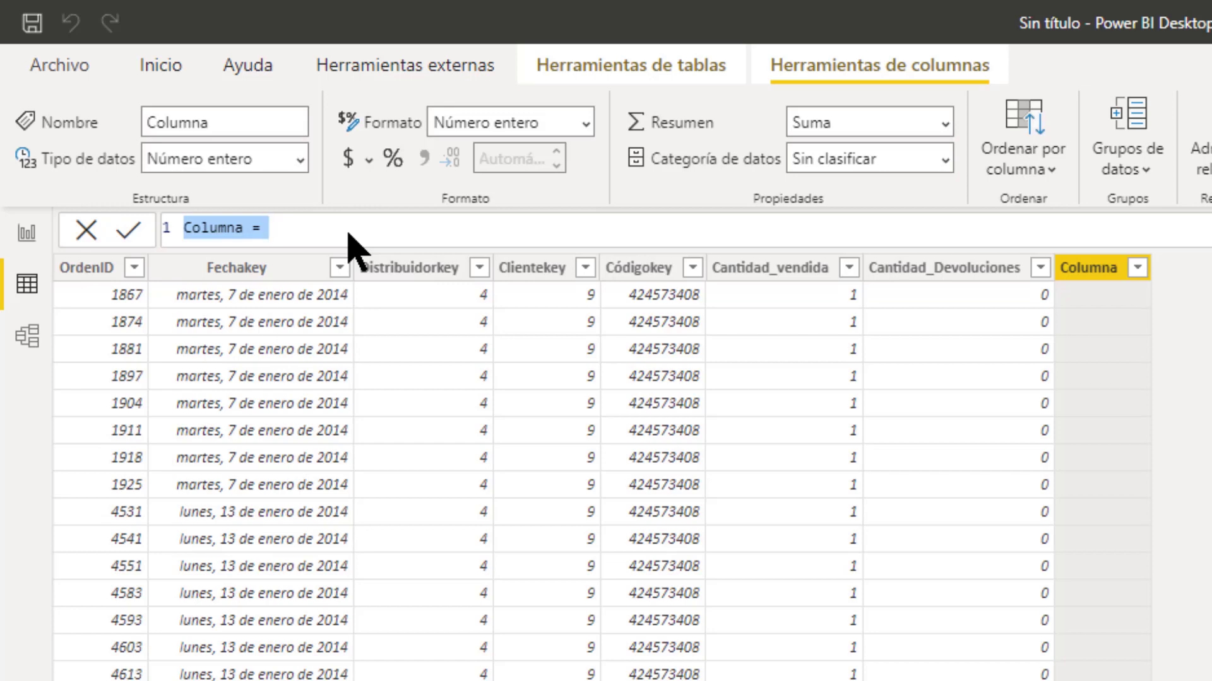
pyautogui.write('Precio ')
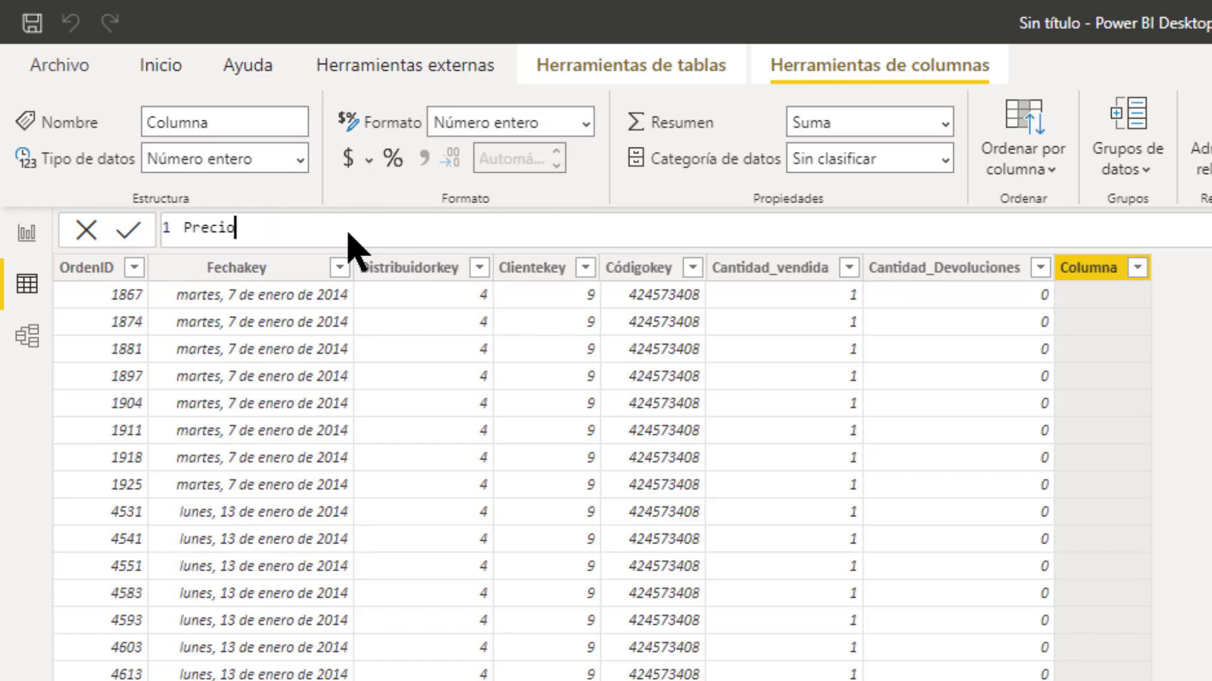
pyautogui.write('= rep')
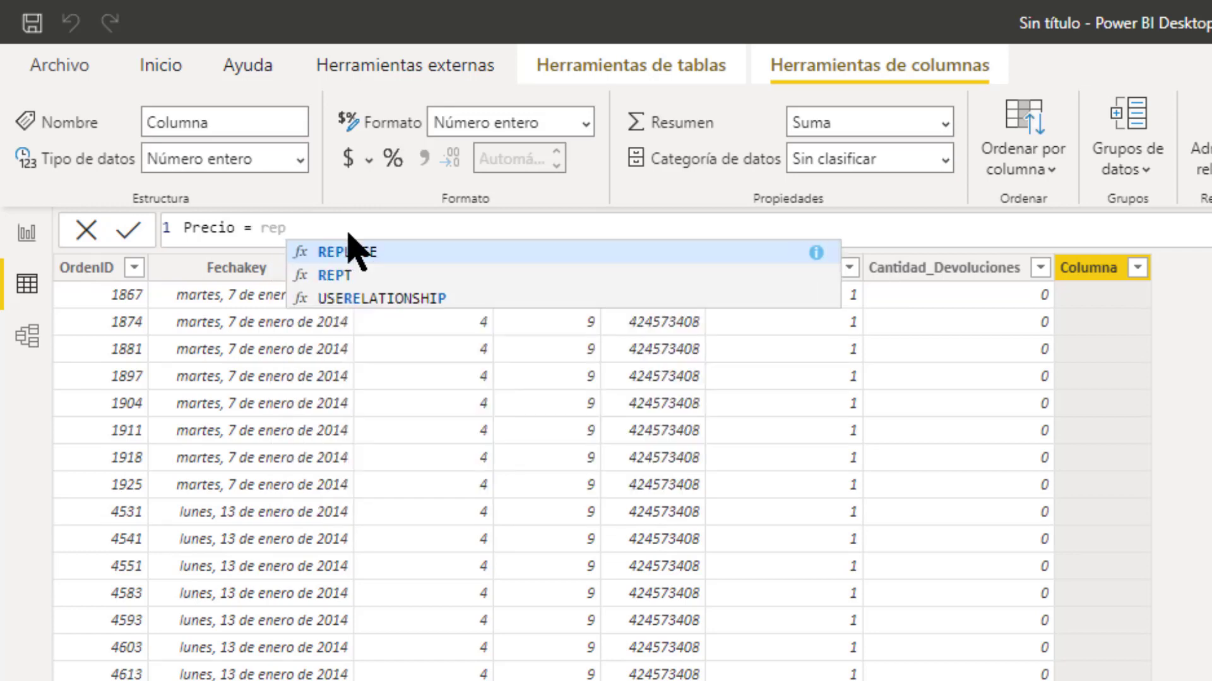
pyautogui.press('BackSpace')
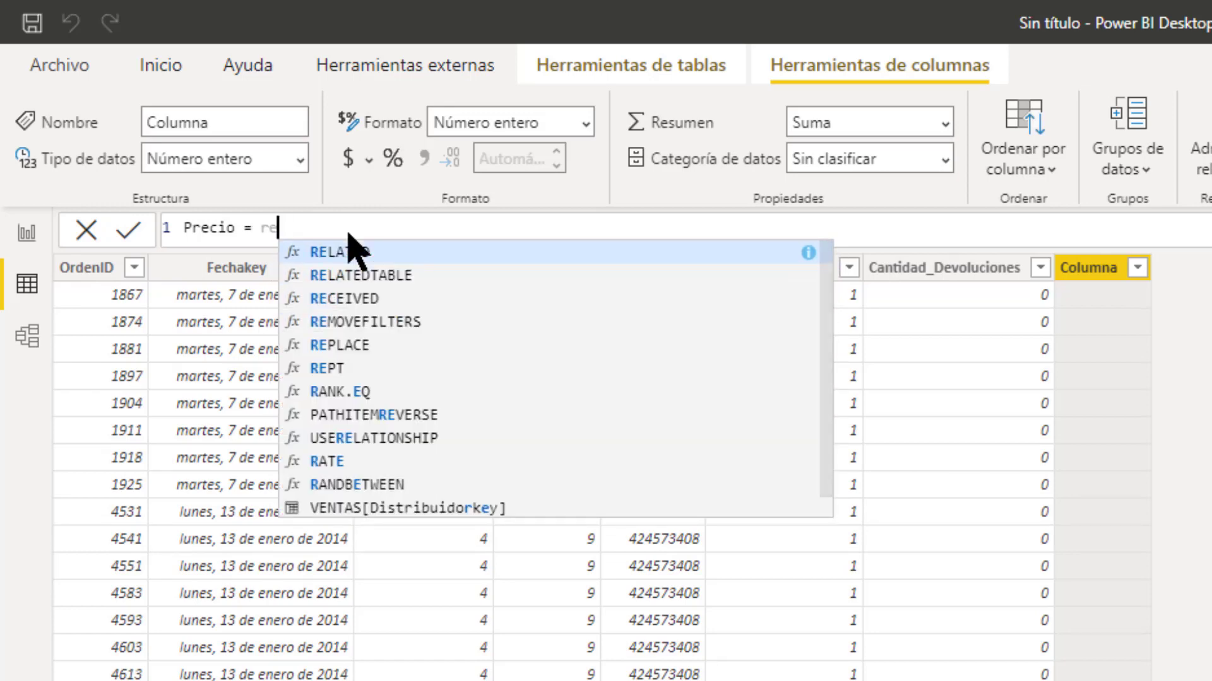
pyautogui.press('Tab')
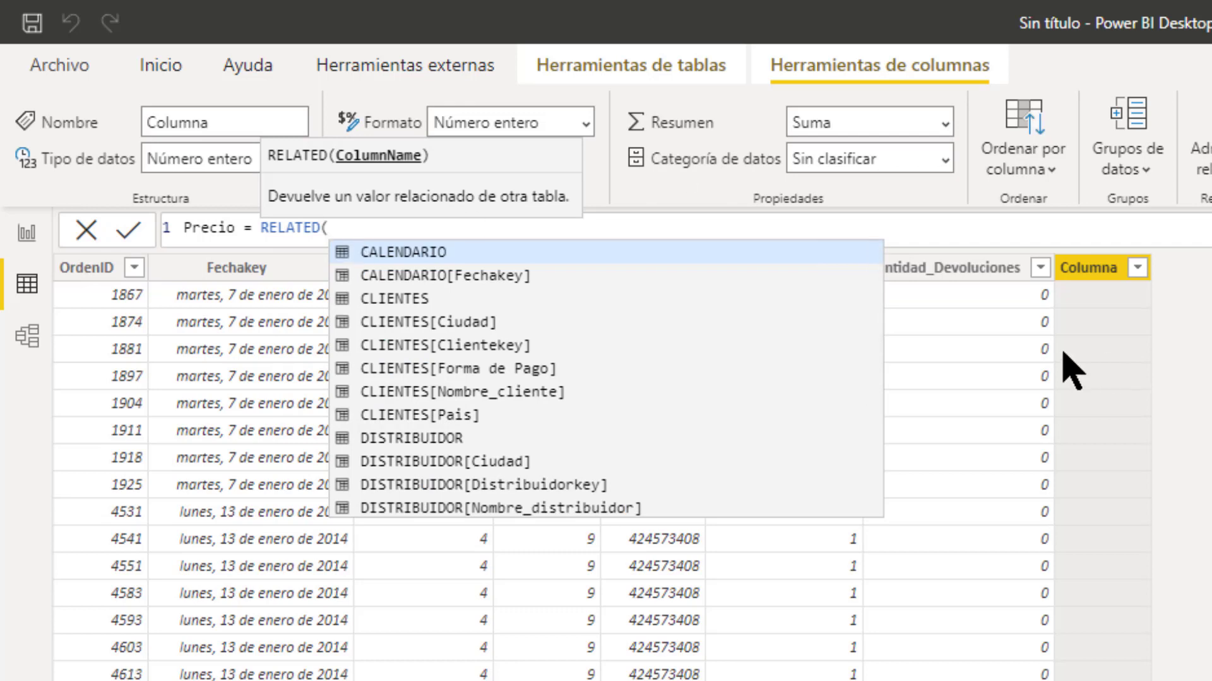
pyautogui.write('precio')
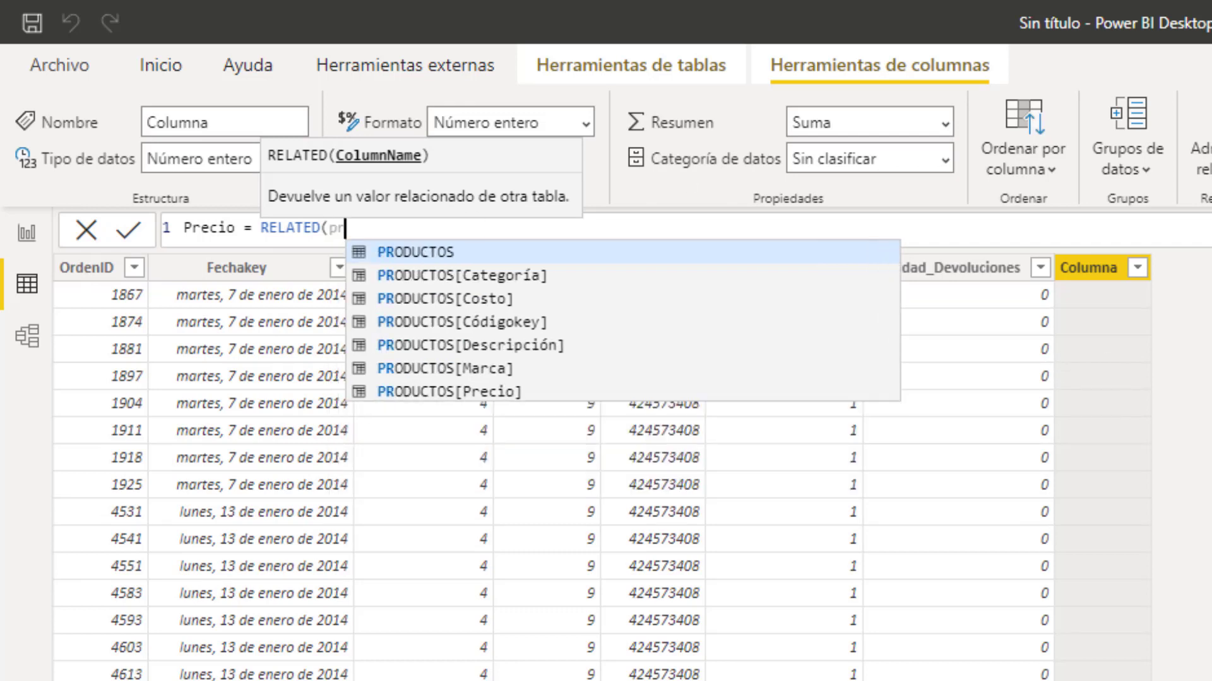
pyautogui.press('Tab')
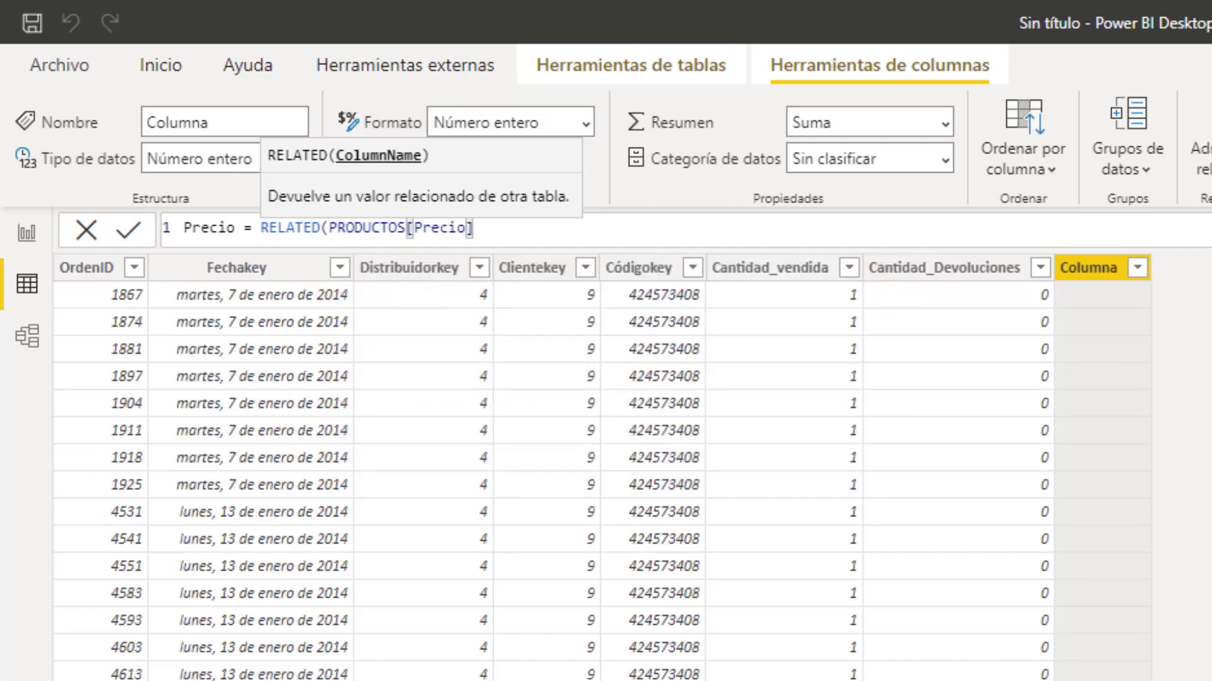
pyautogui.write(')')
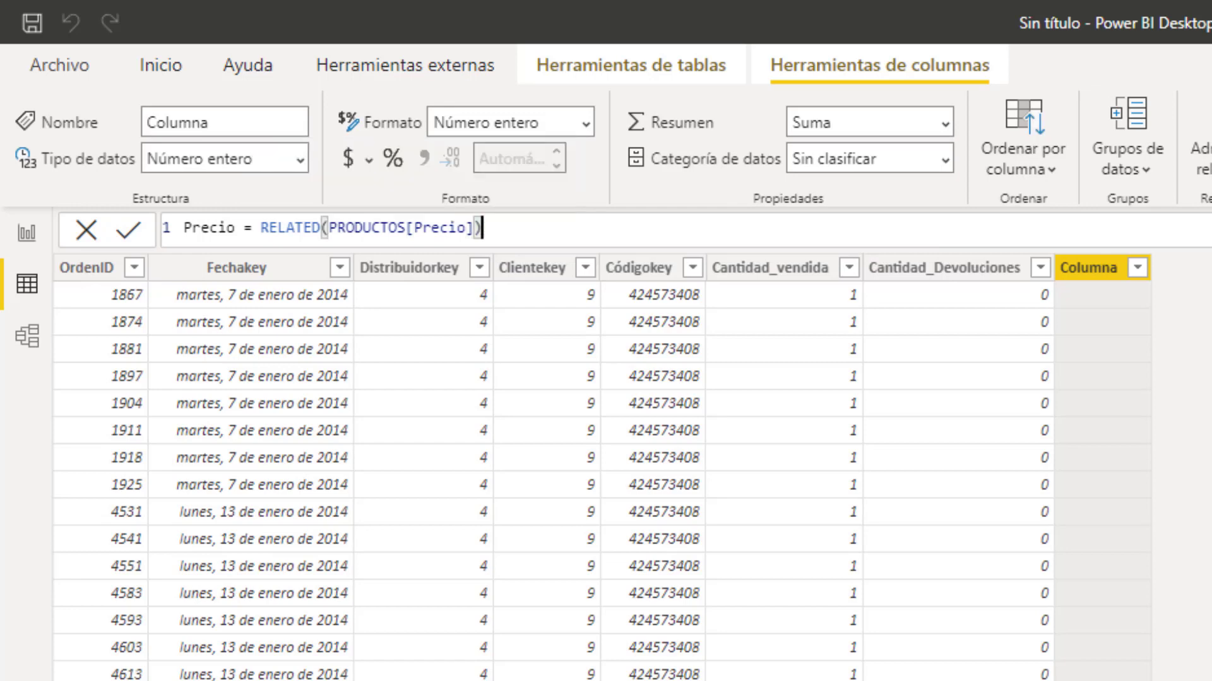
pyautogui.press('Return')
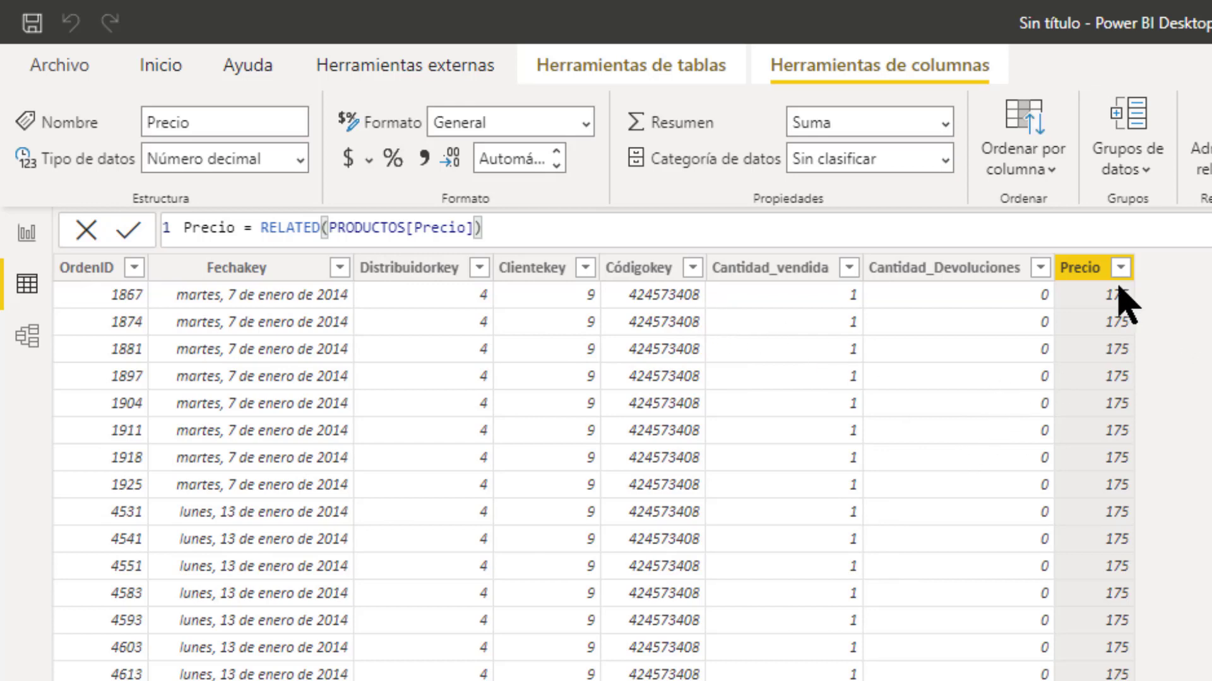
# In the report view, create a table of Marca from PRODUCTOS, placed at the page's upper-left corner and stretched nearly to its bottom edge.
pyautogui.click(28, 232)
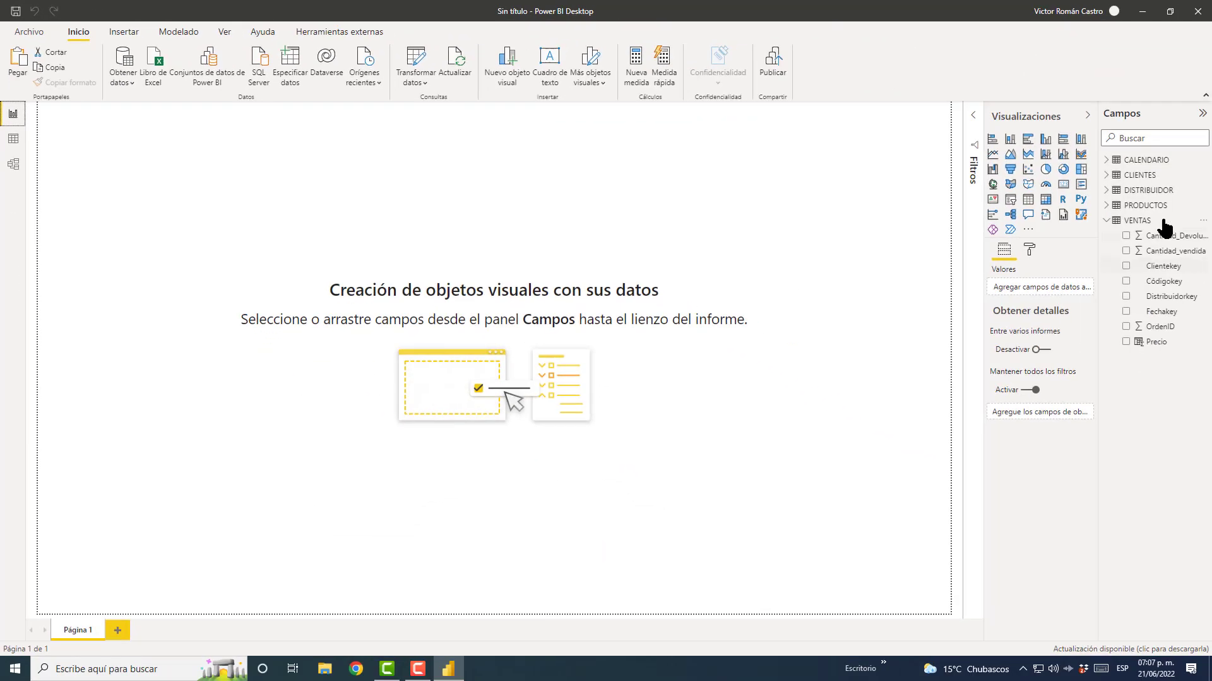
pyautogui.click(1106, 221)
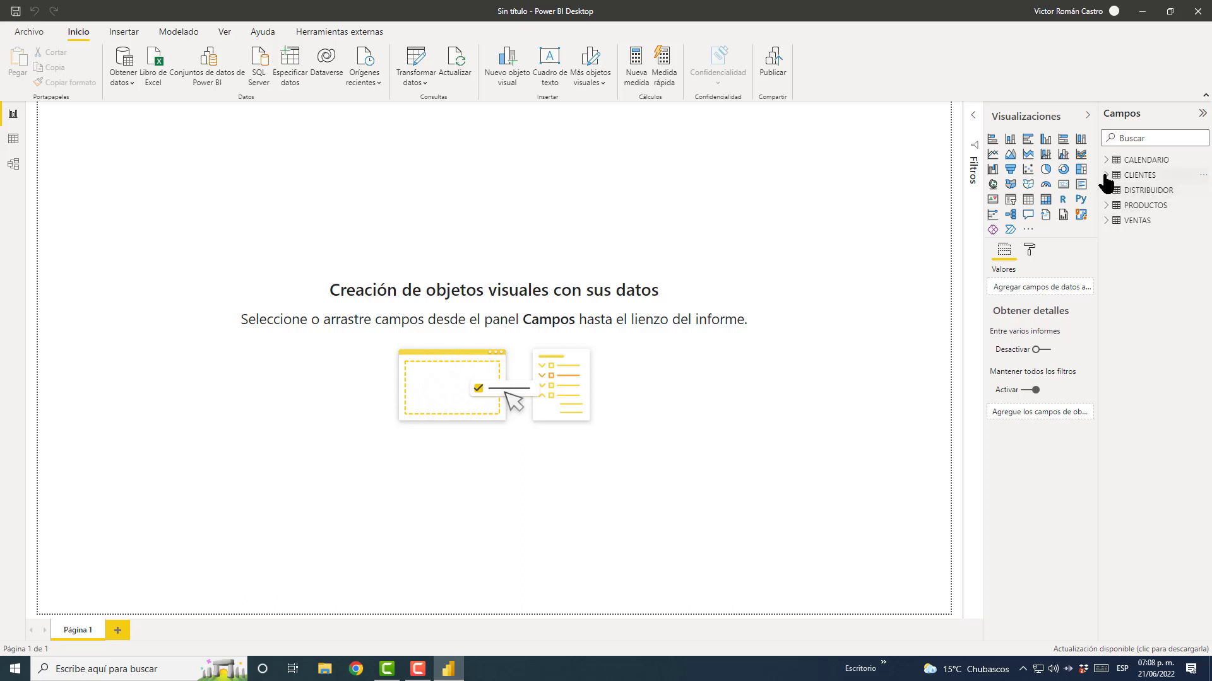
pyautogui.click(1107, 206)
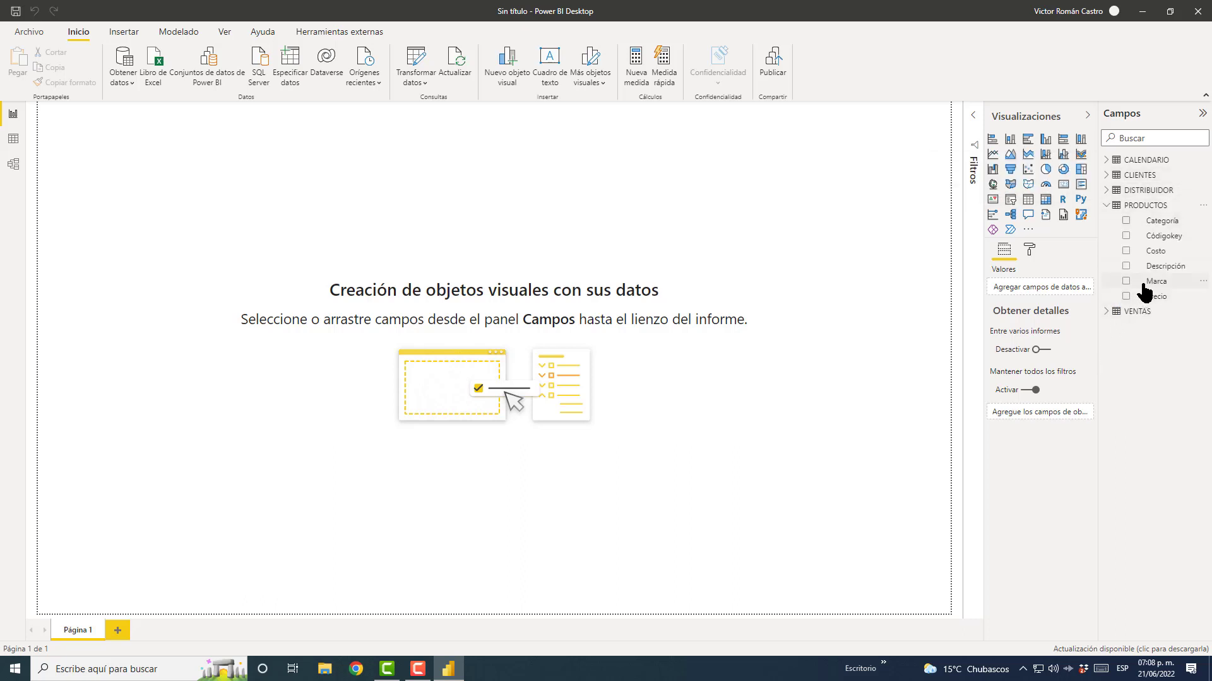
pyautogui.moveTo(1143, 289); pyautogui.dragTo(259, 249)
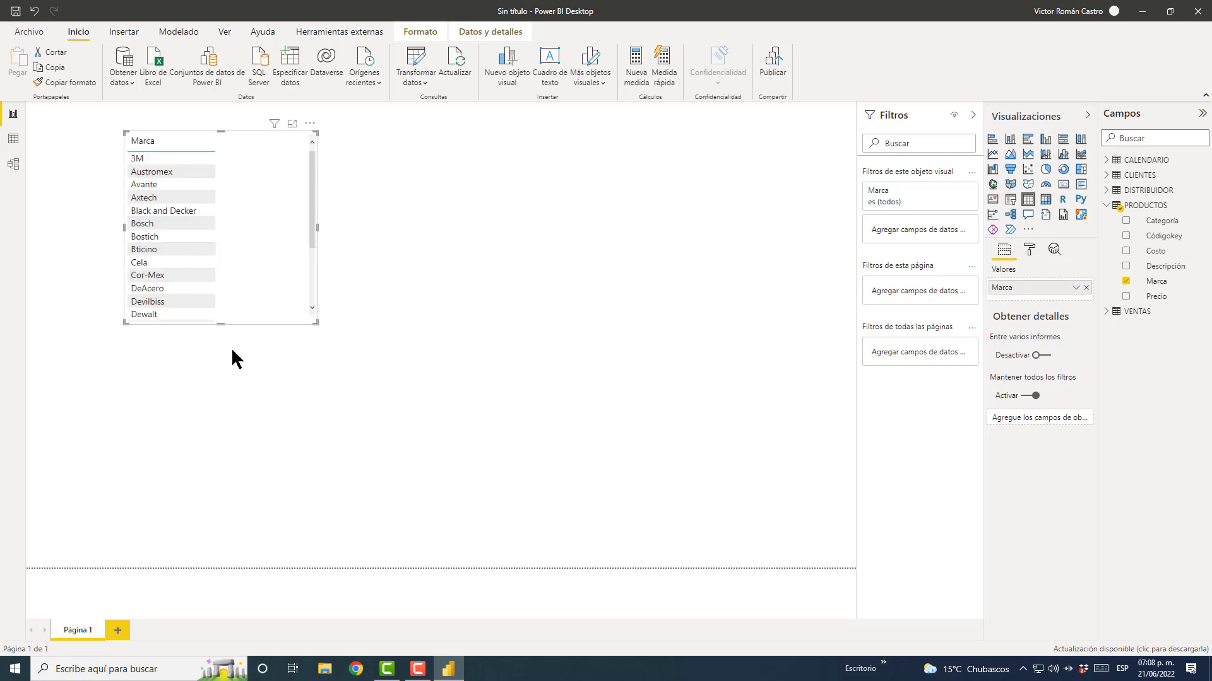
pyautogui.moveTo(221, 323); pyautogui.dragTo(209, 499)
pyautogui.moveTo(284, 210); pyautogui.dragTo(192, 190)
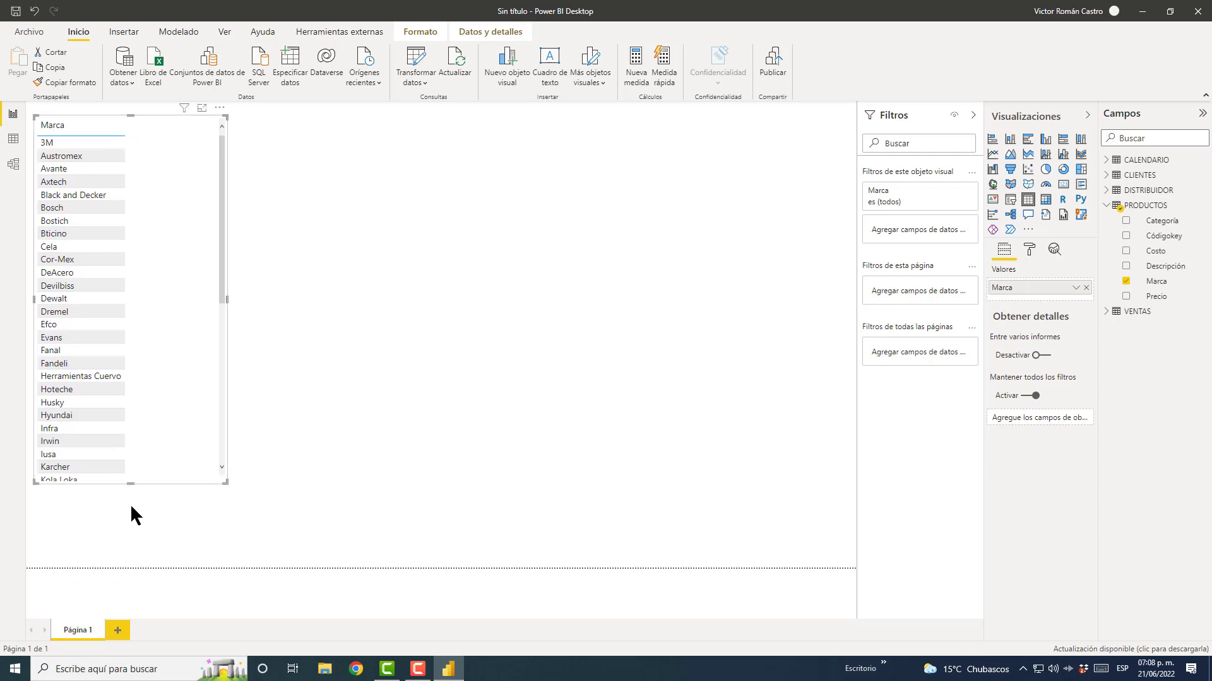
pyautogui.moveTo(128, 484); pyautogui.dragTo(137, 559)
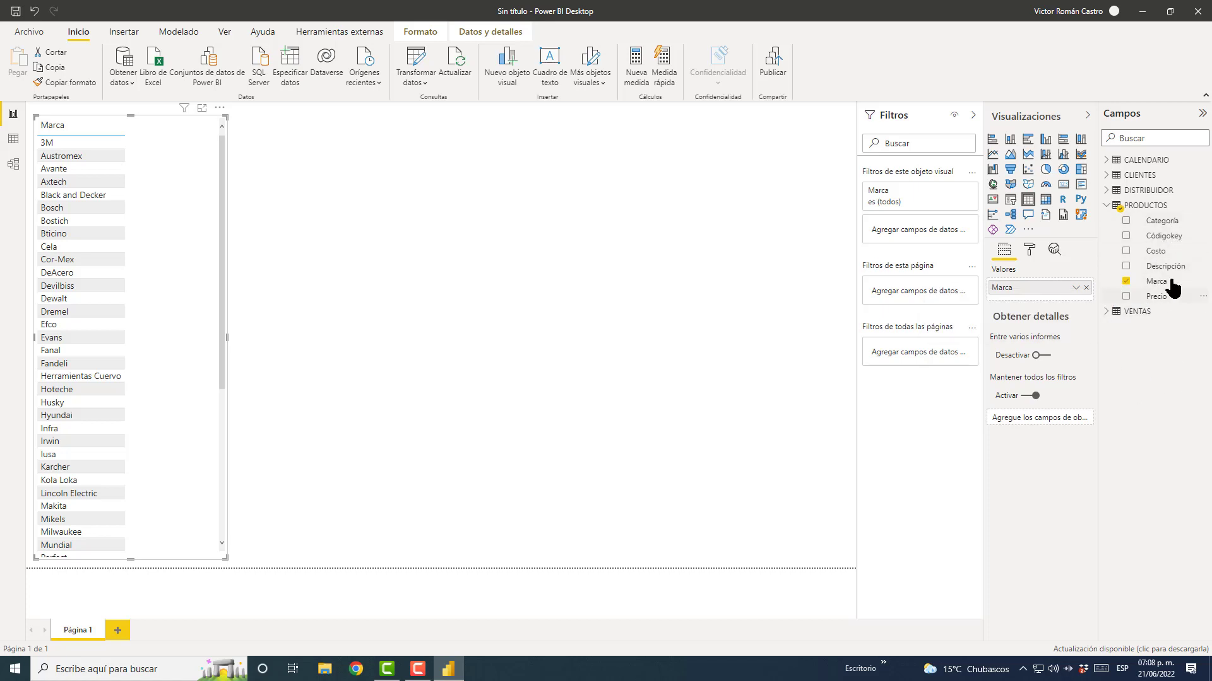
# Add the Precio field from VENTAS to the Marca table and review the prices per brand.
pyautogui.click(1106, 312)
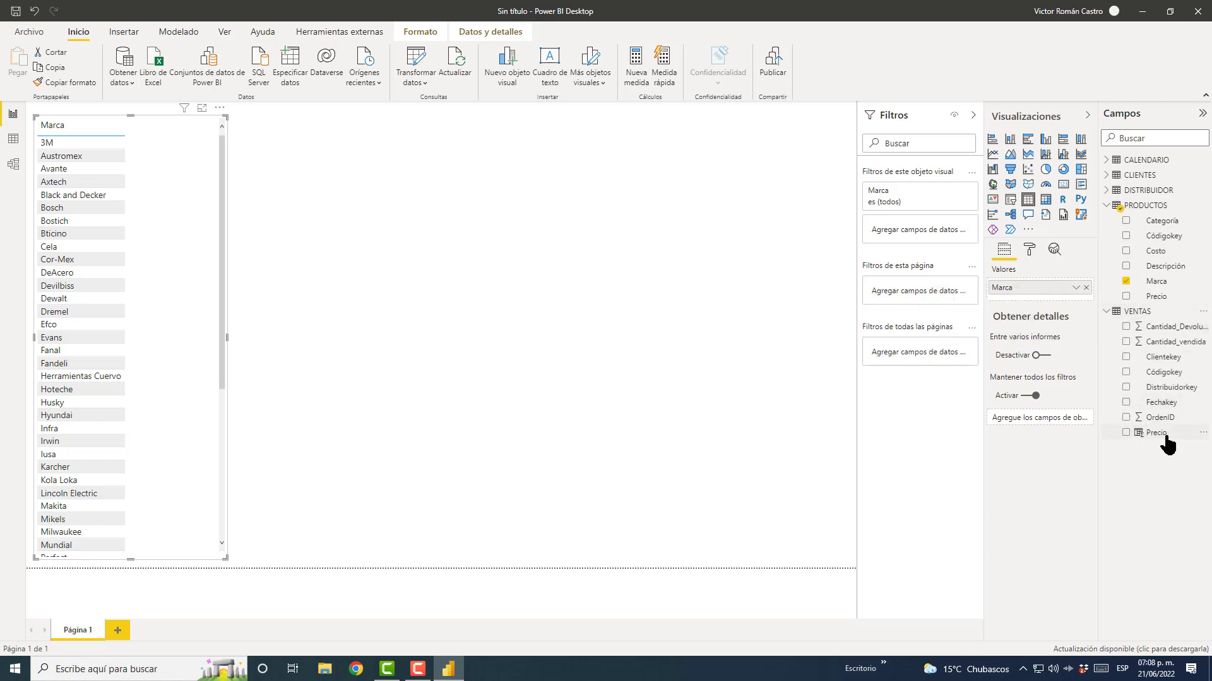
pyautogui.moveTo(1166, 436); pyautogui.dragTo(1049, 300)
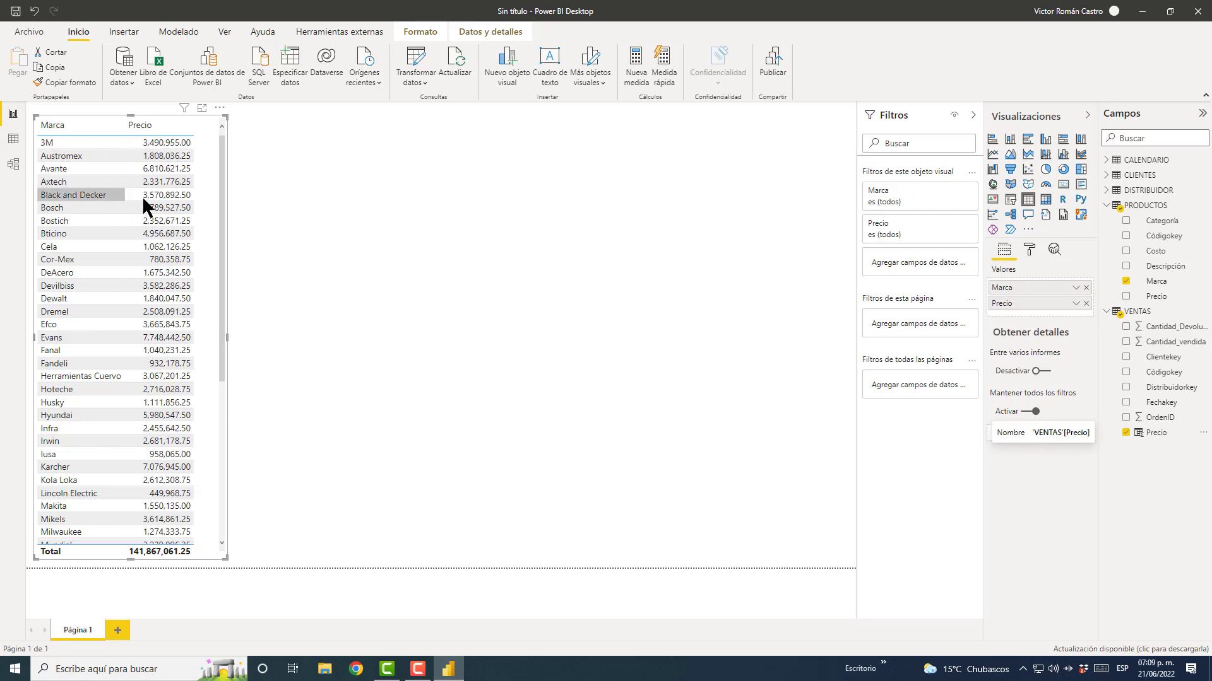
pyautogui.scroll(-5, 164, 303)
pyautogui.scroll(5, 189, 353)
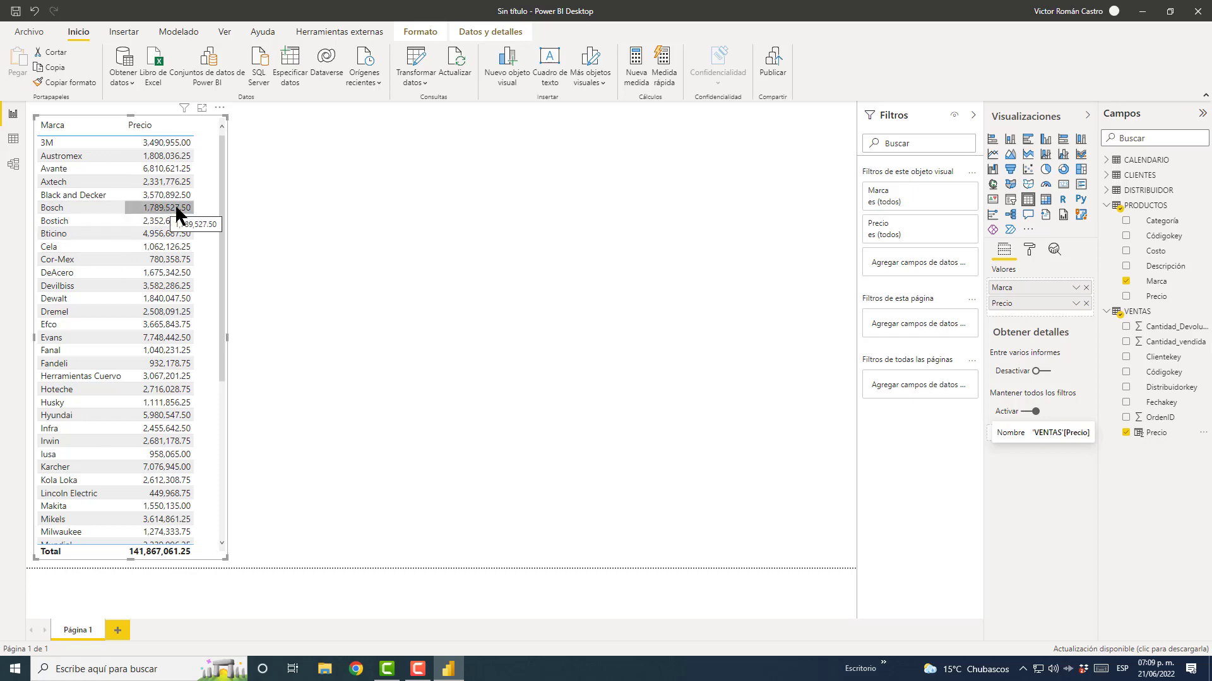
pyautogui.scroll(-1, 214, 290)
pyautogui.scroll(-5, 215, 341)
pyautogui.scroll(6, 216, 372)
pyautogui.scroll(-5, 204, 304)
pyautogui.scroll(6, 197, 301)
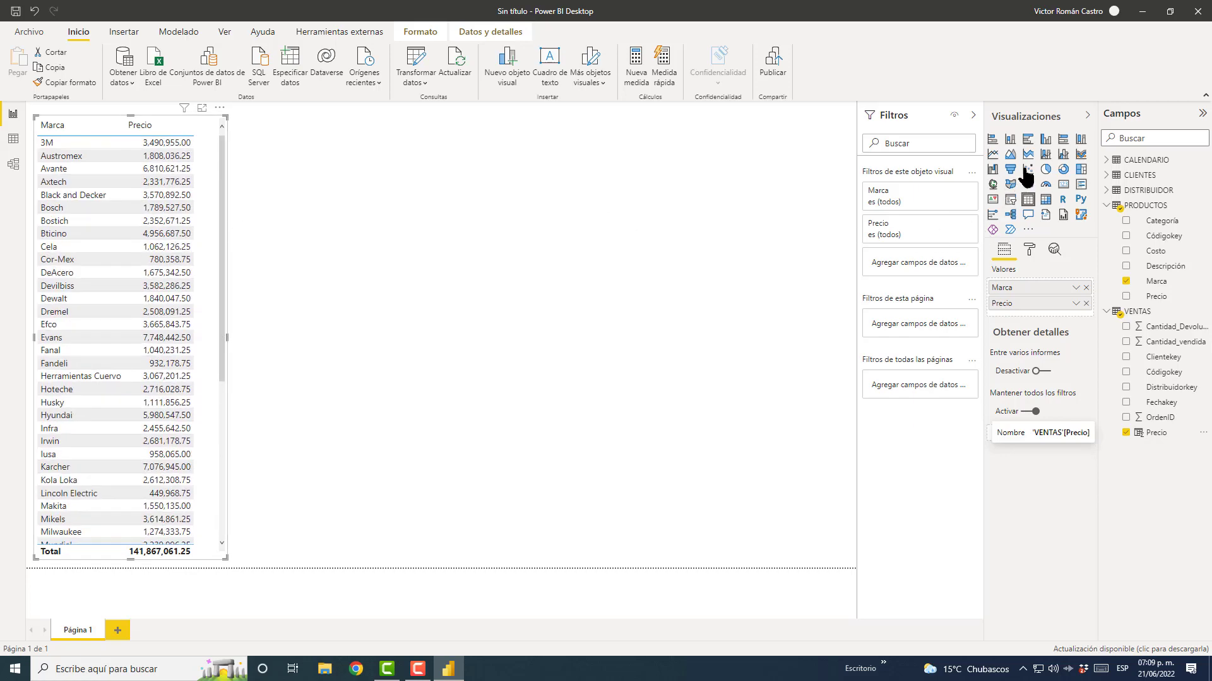
# Convert the Marca table to a clustered bar chart, widen it to nearly half the page, and review the bars of all brands.
pyautogui.click(1028, 139)
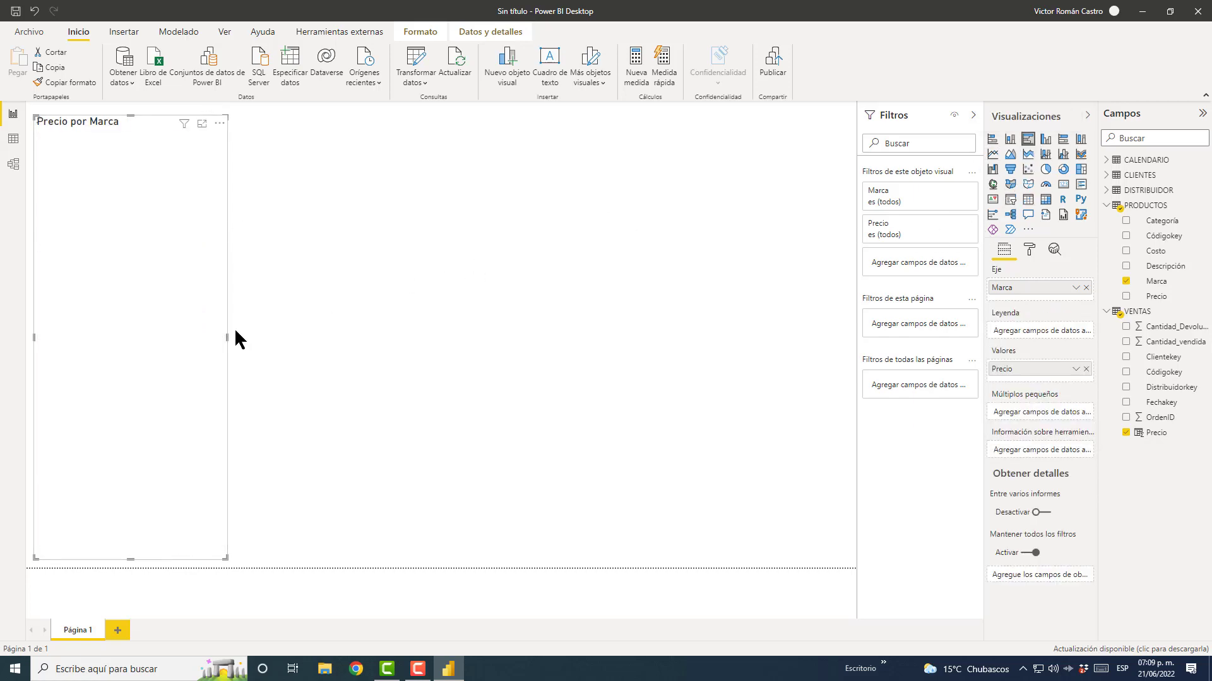
pyautogui.moveTo(227, 340); pyautogui.dragTo(401, 334)
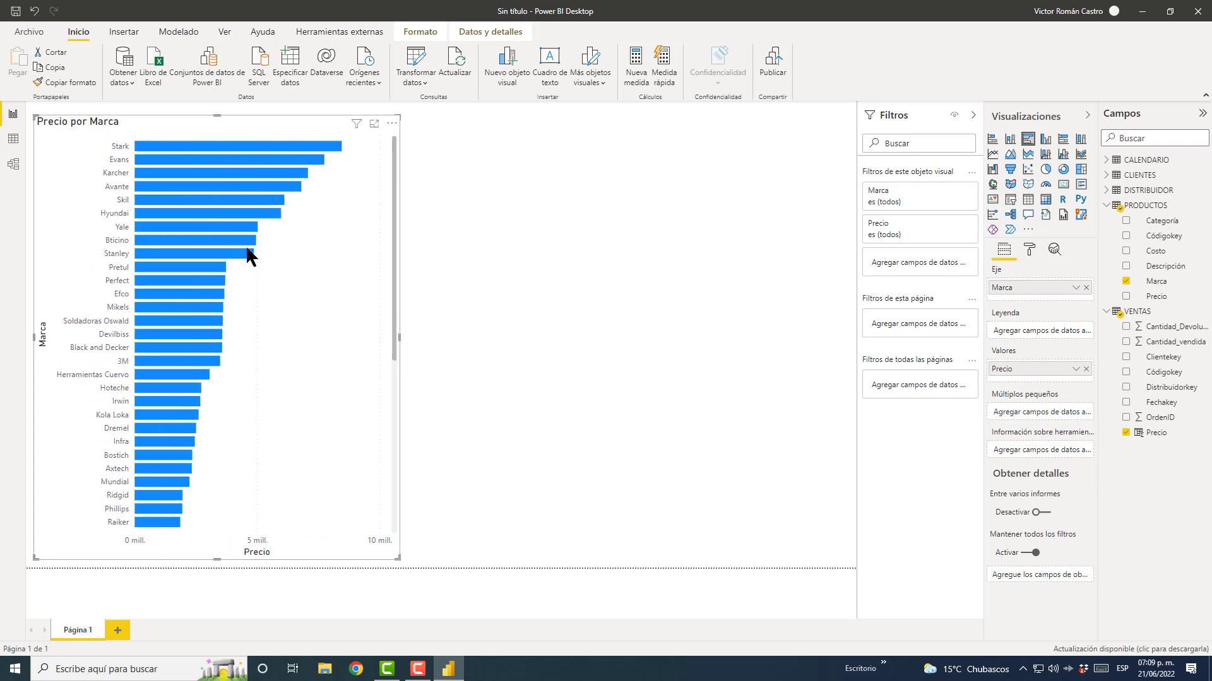
pyautogui.scroll(-5, 164, 442)
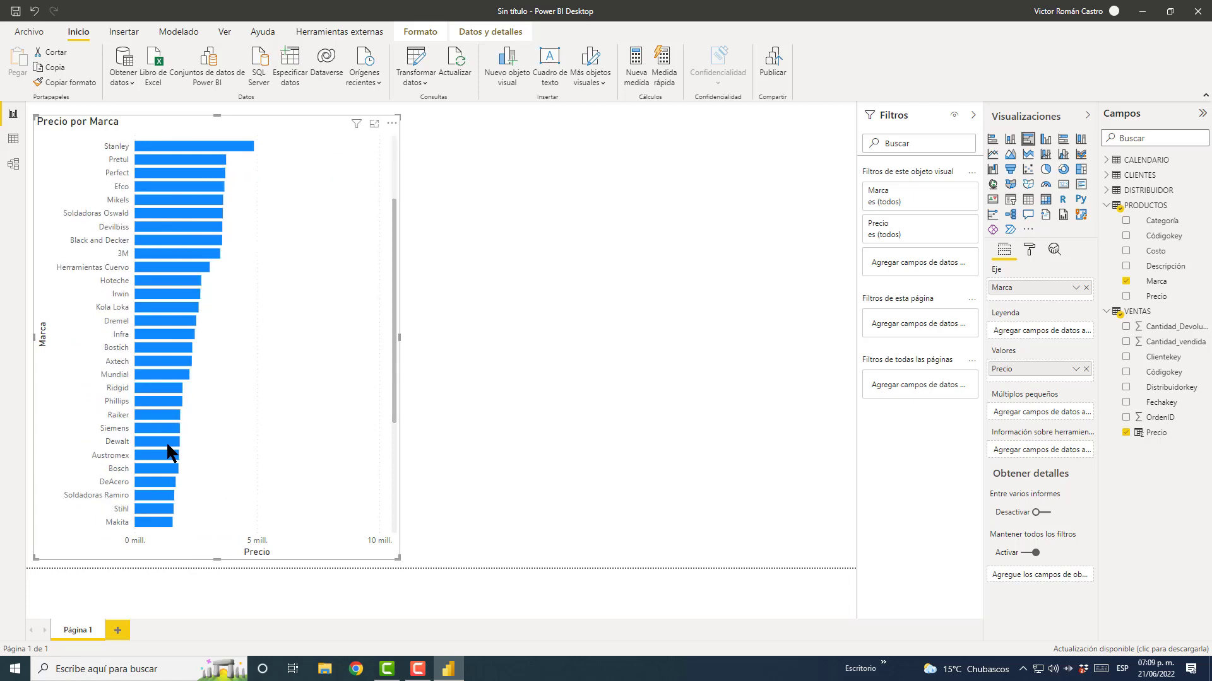
pyautogui.scroll(-3, 165, 448)
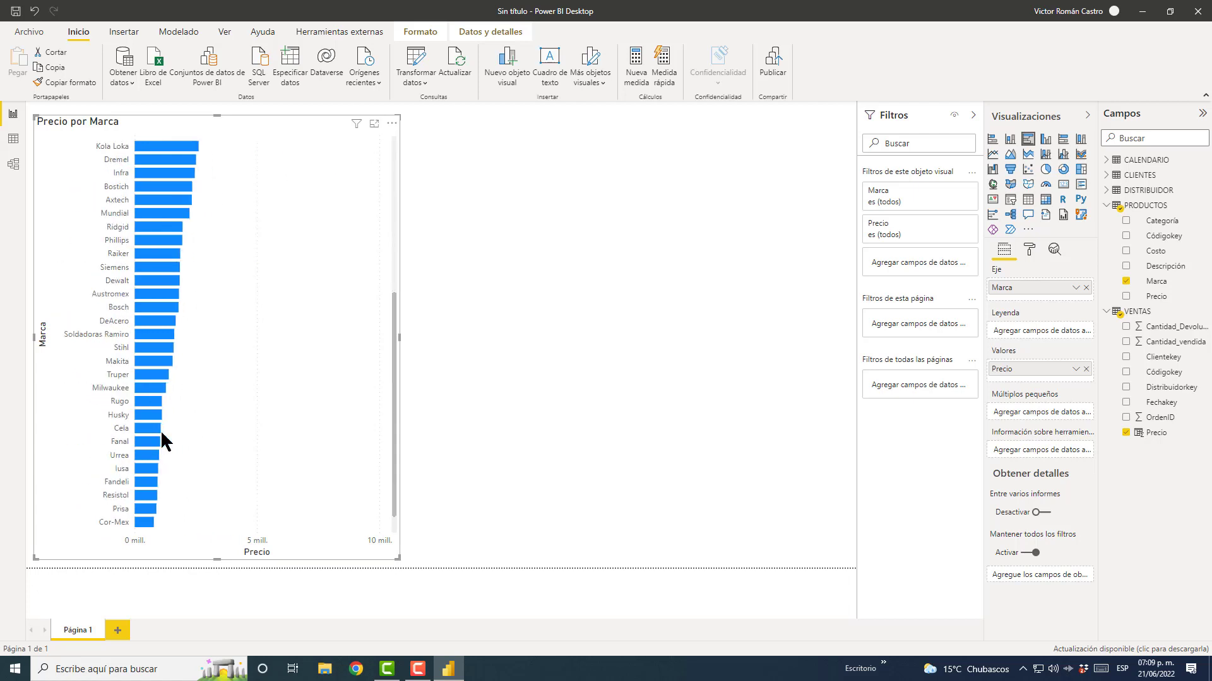
pyautogui.scroll(8, 161, 441)
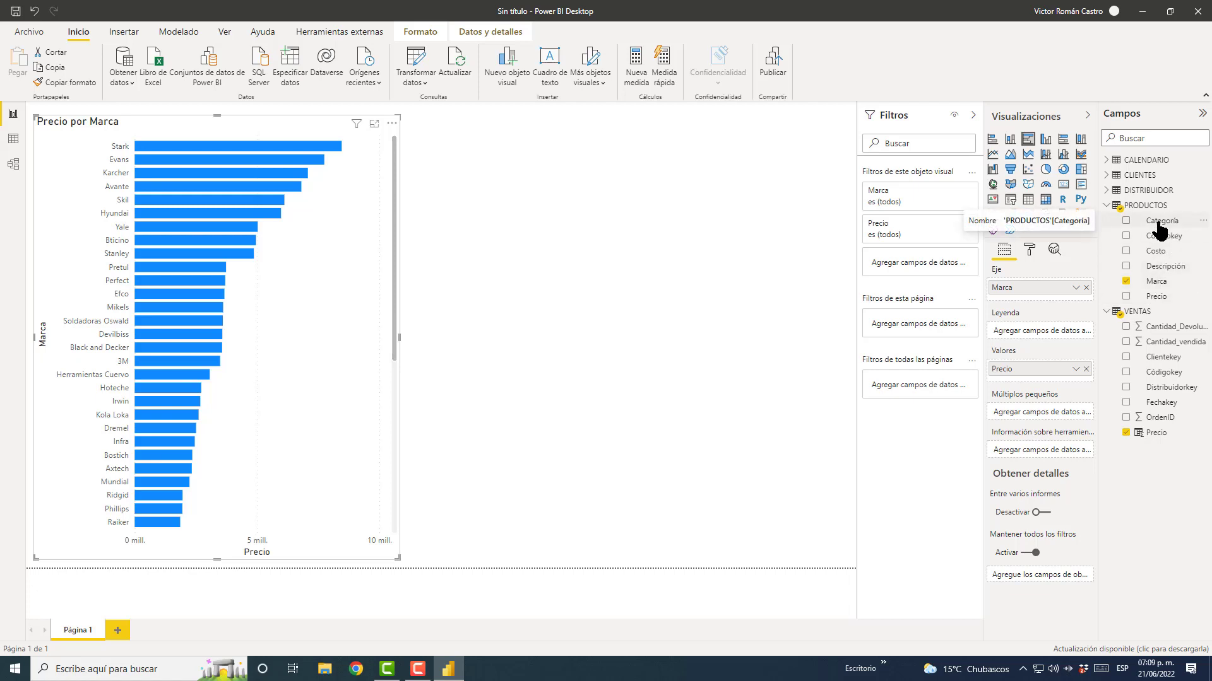
# Create a clustered column chart with Categoría on the axis beside the brand chart, widened to the page edge and cut to half its height.
pyautogui.moveTo(1160, 228); pyautogui.dragTo(626, 225)
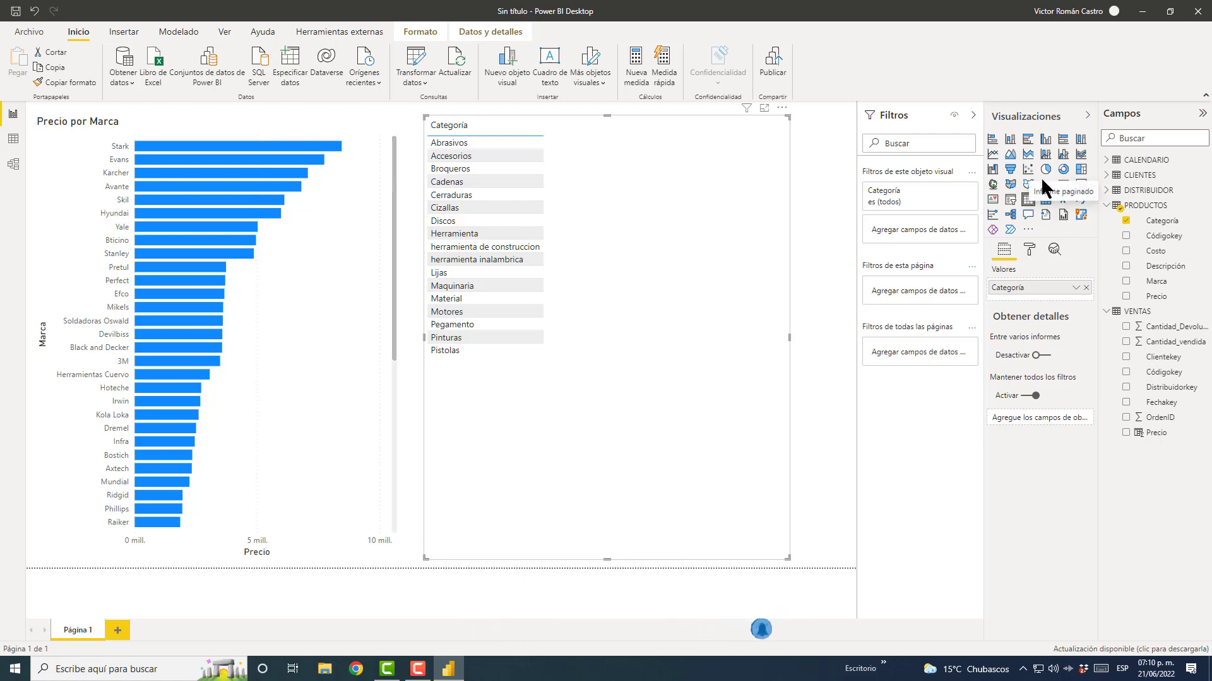
pyautogui.click(1046, 142)
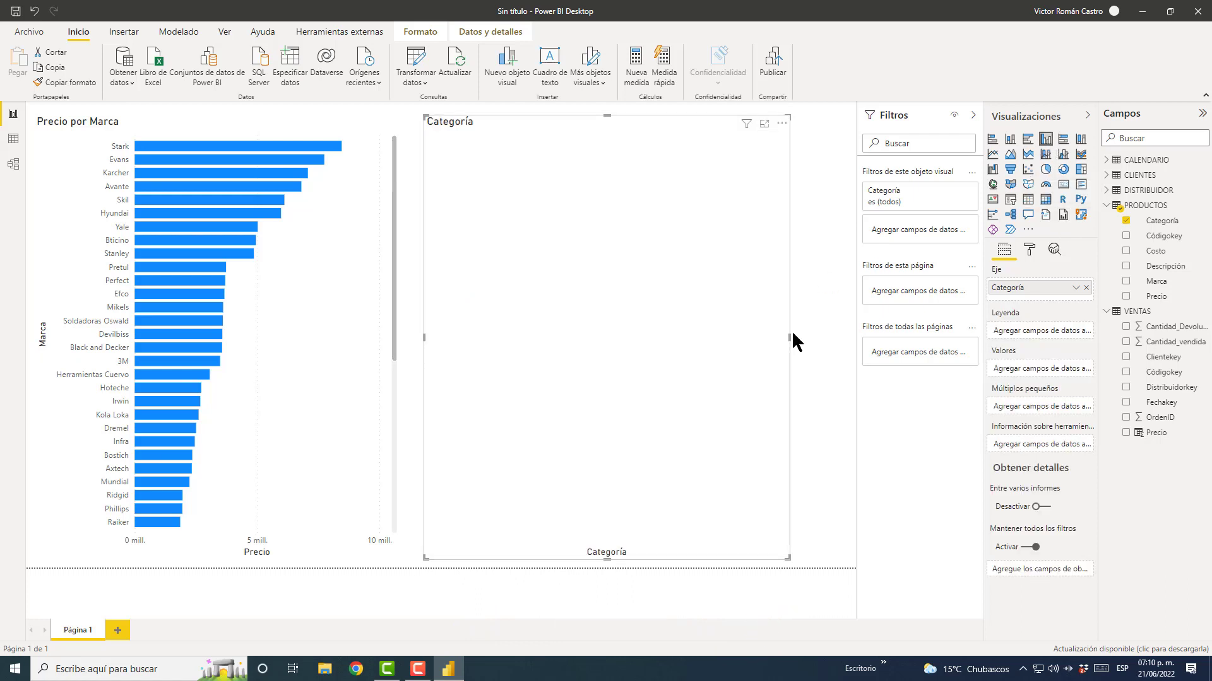
pyautogui.moveTo(788, 335); pyautogui.dragTo(855, 336)
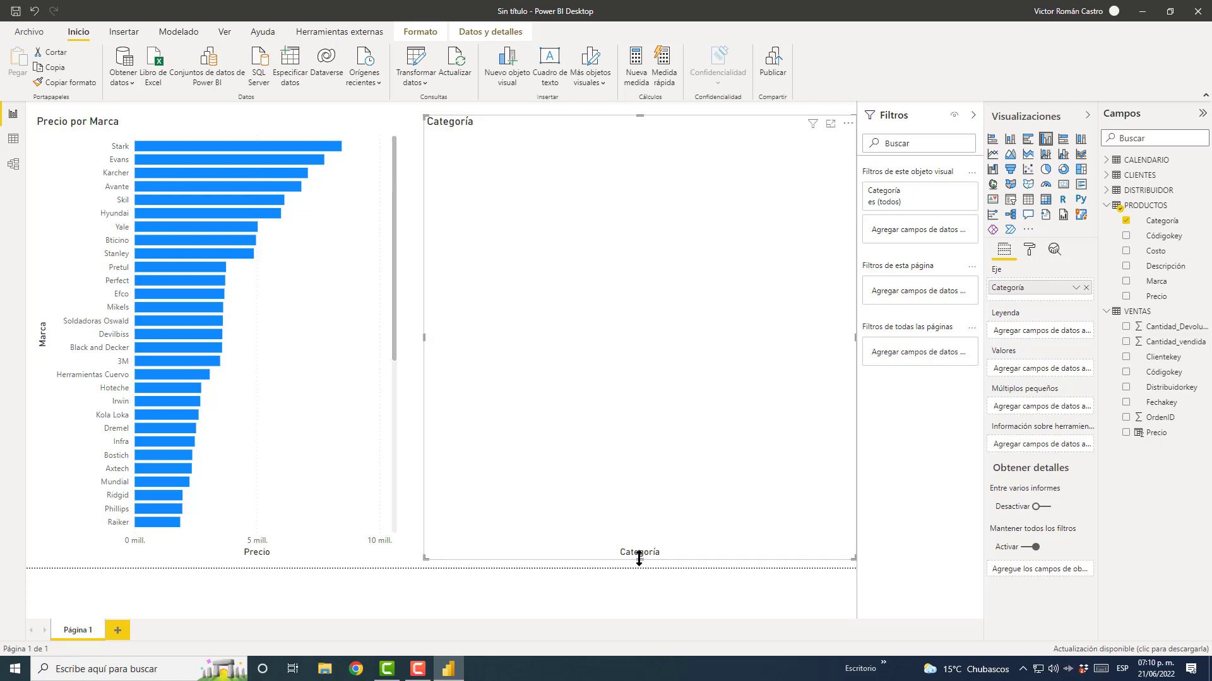
pyautogui.moveTo(638, 558); pyautogui.dragTo(656, 330)
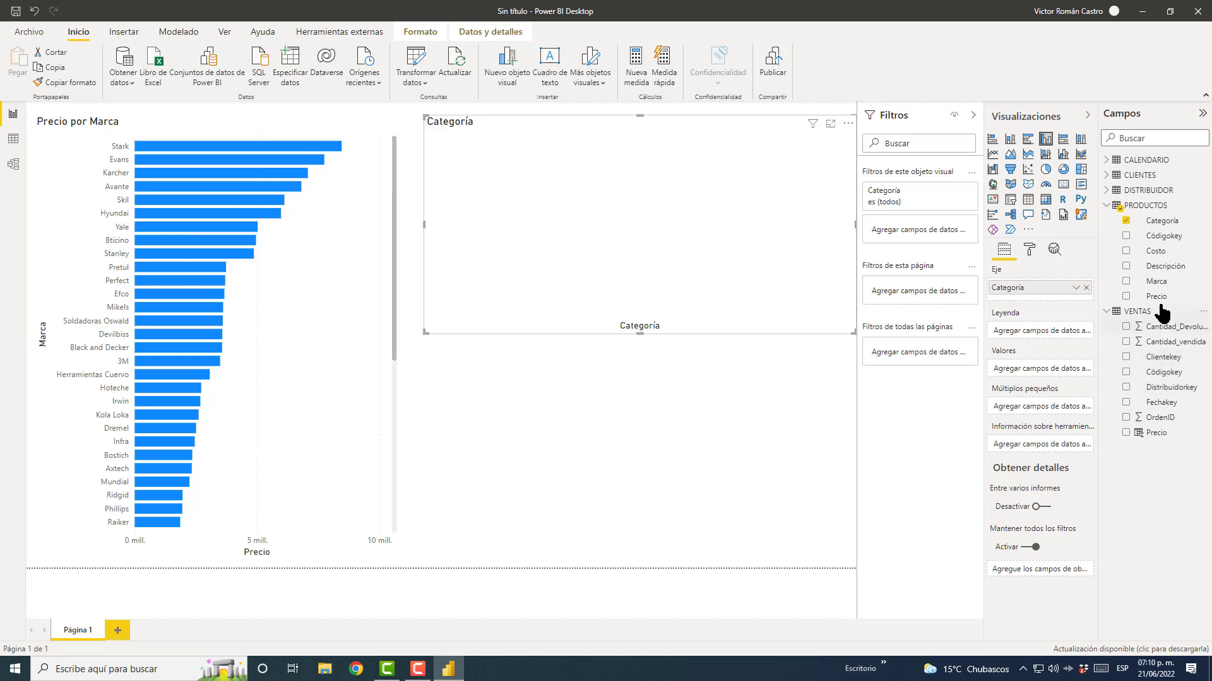
# Use Precio from PRODUCTOS as the category chart's values, aggregated as Suma, and widen the chart slightly toward the brand chart.
pyautogui.moveTo(1156, 297); pyautogui.dragTo(1052, 377)
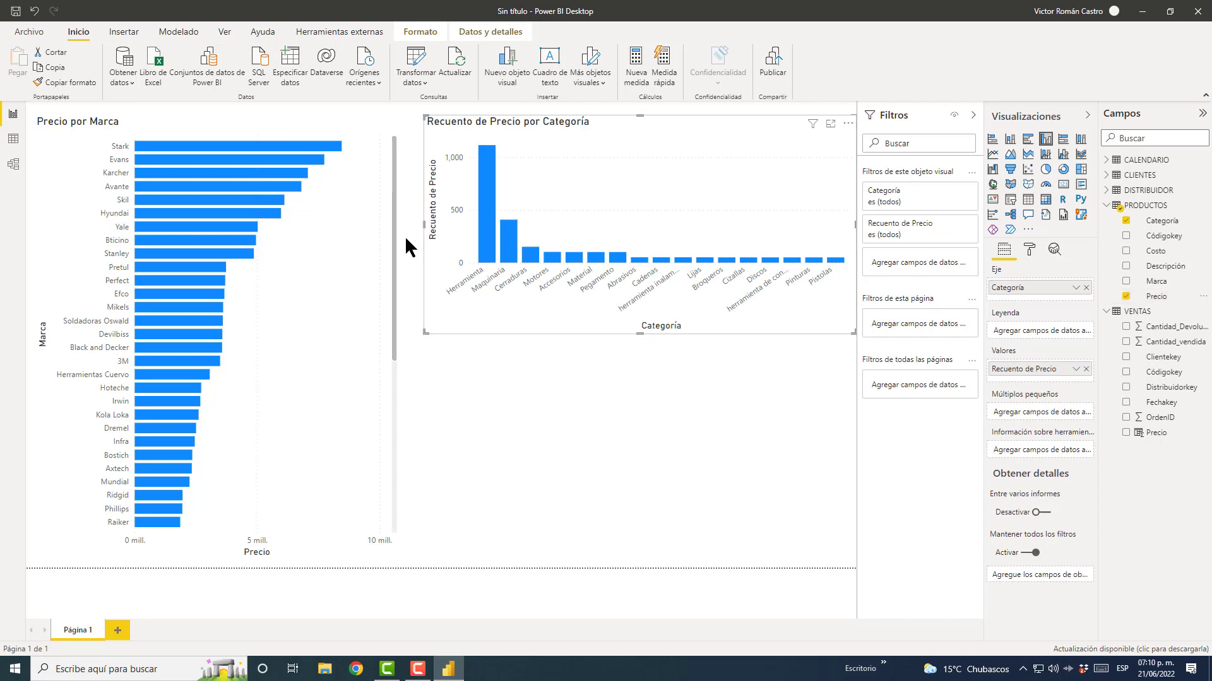
pyautogui.moveTo(423, 226); pyautogui.dragTo(407, 222)
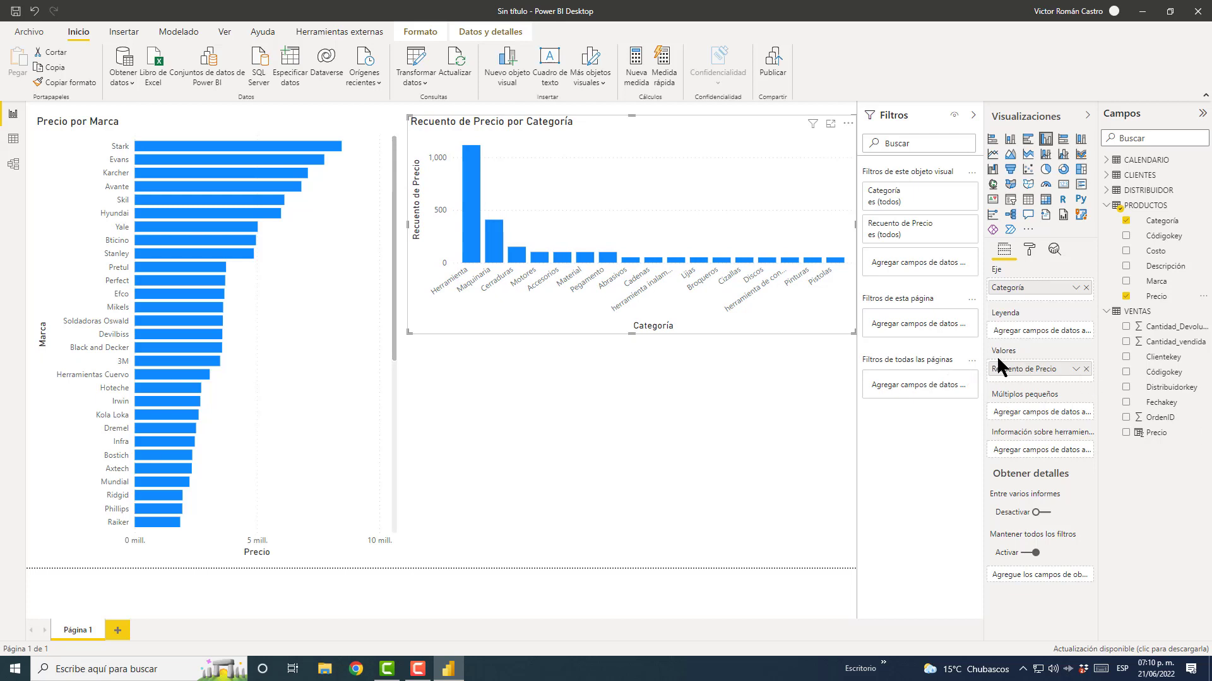
pyautogui.click(1076, 370)
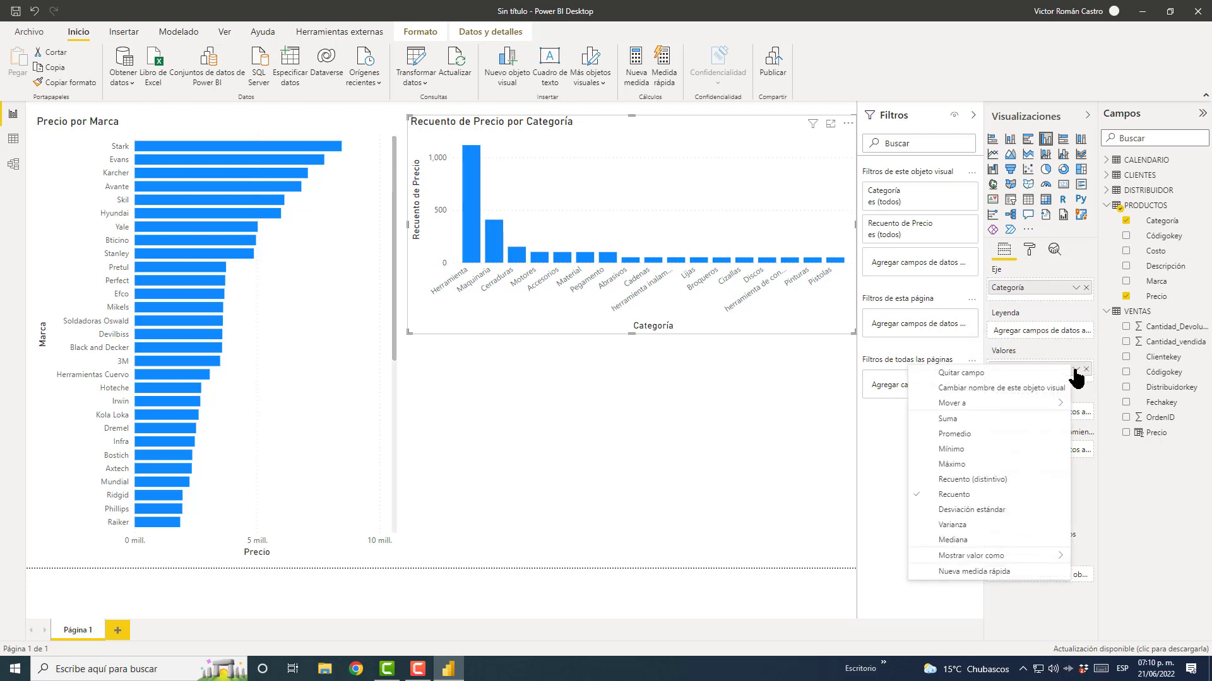
pyautogui.click(1016, 421)
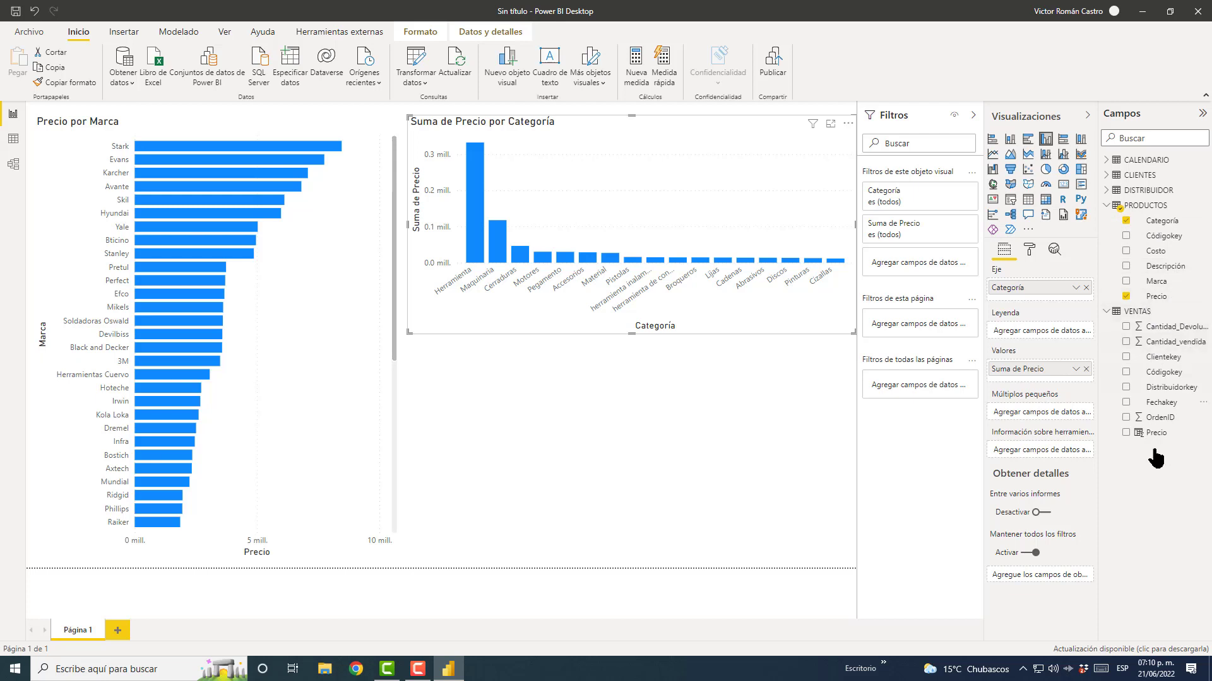
# Replace the PRODUCTOS Precio values in the category chart with the Precio field from VENTAS.
pyautogui.click(1127, 297)
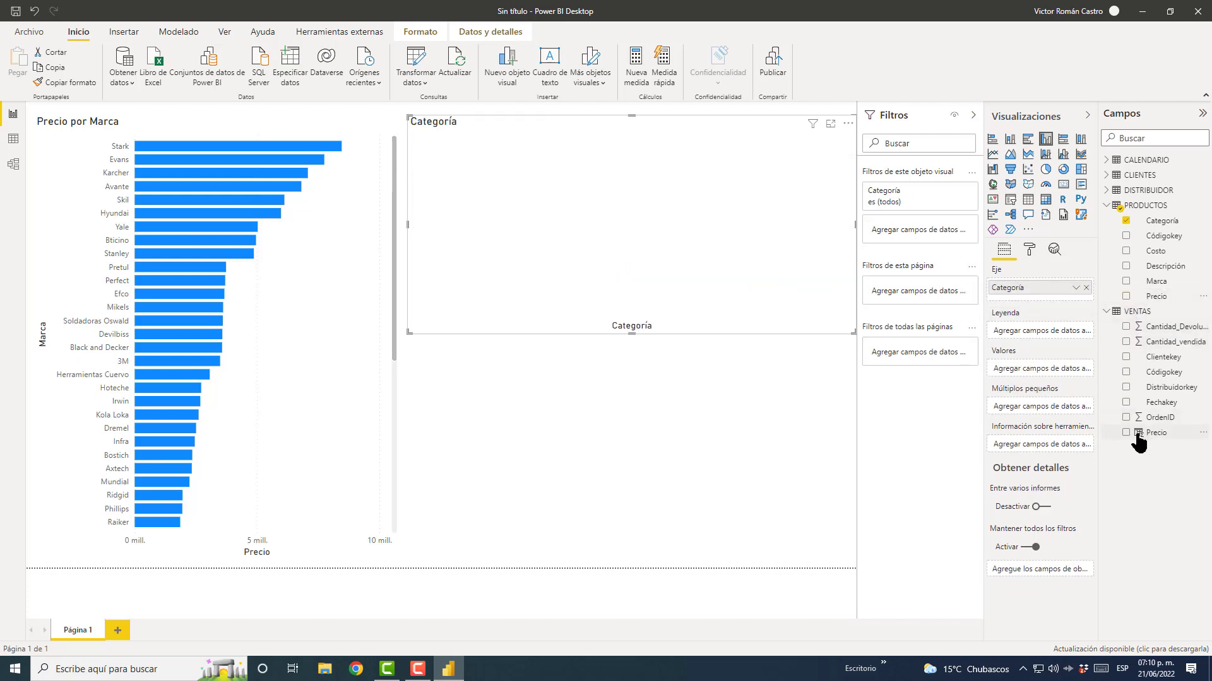
pyautogui.moveTo(1138, 438); pyautogui.dragTo(1024, 373)
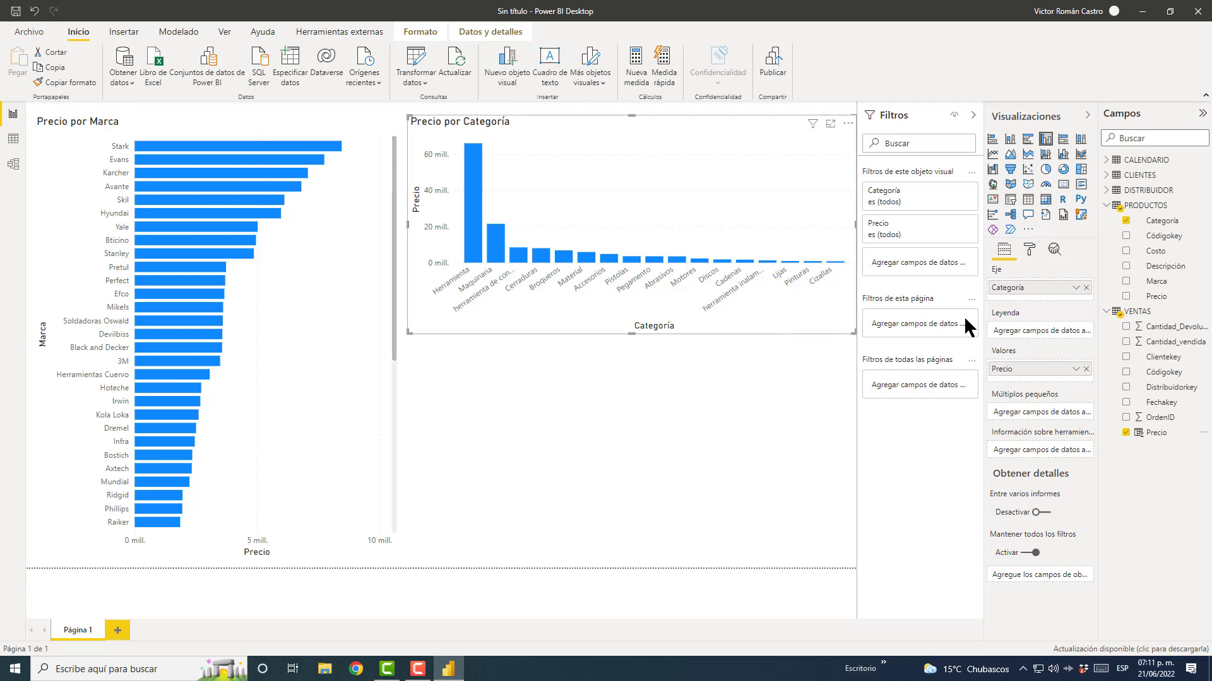
# Create a table below the category chart with Nombre_cliente from CLIENTES and Cantidad_vendida from VENTAS.
pyautogui.click(1106, 312)
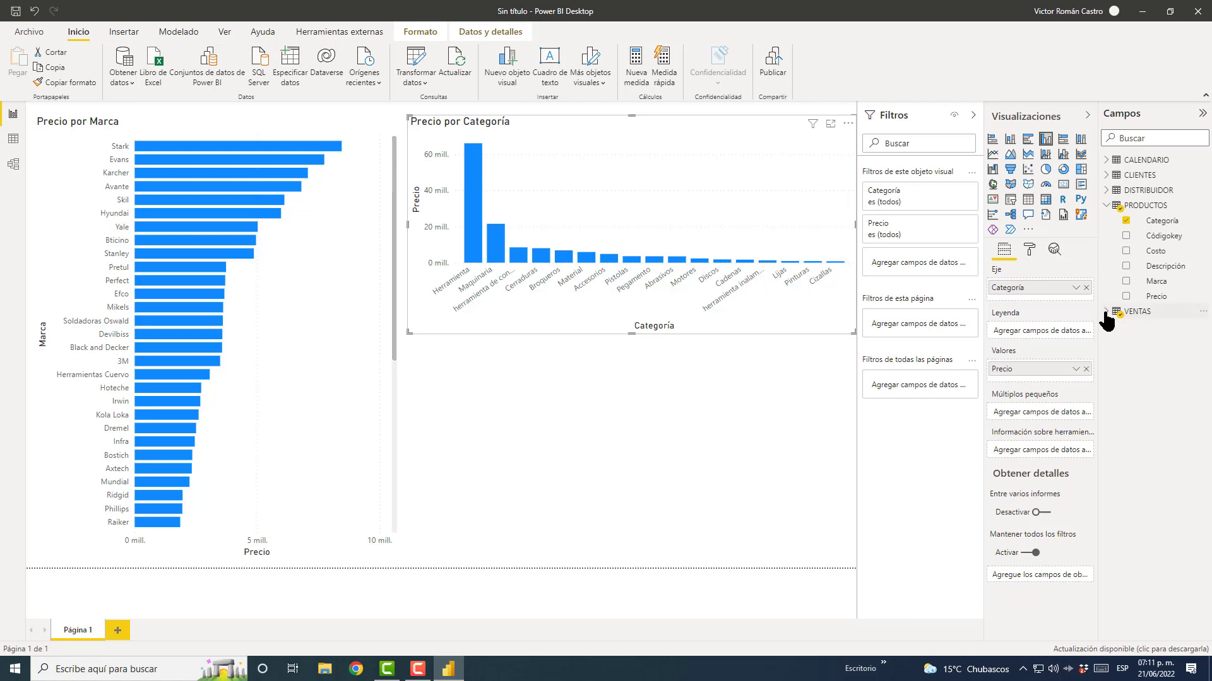
pyautogui.click(1106, 312)
pyautogui.click(1107, 206)
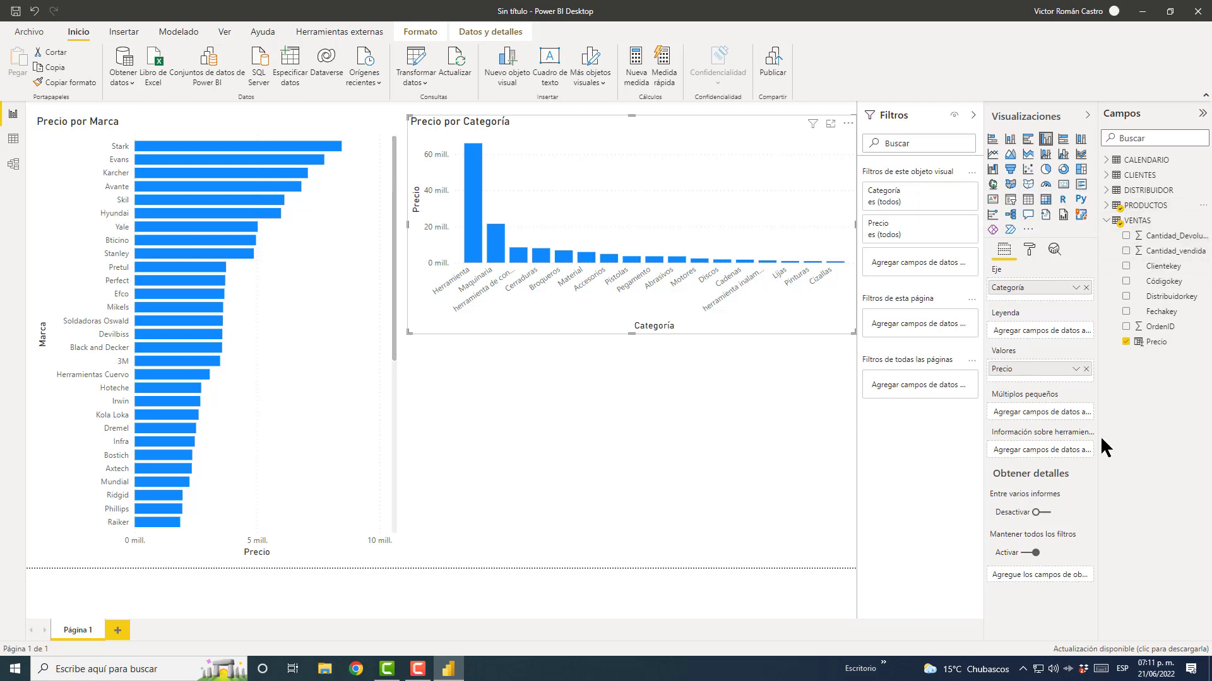
pyautogui.click(1107, 177)
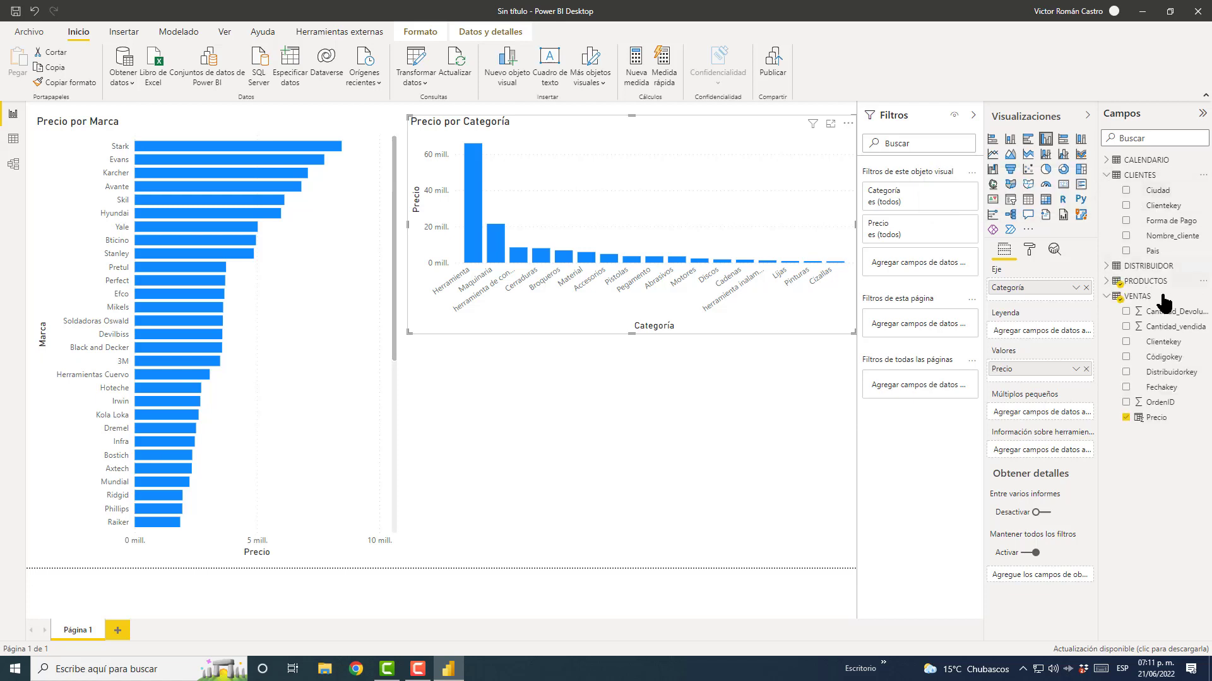
pyautogui.moveTo(1169, 238); pyautogui.dragTo(568, 467)
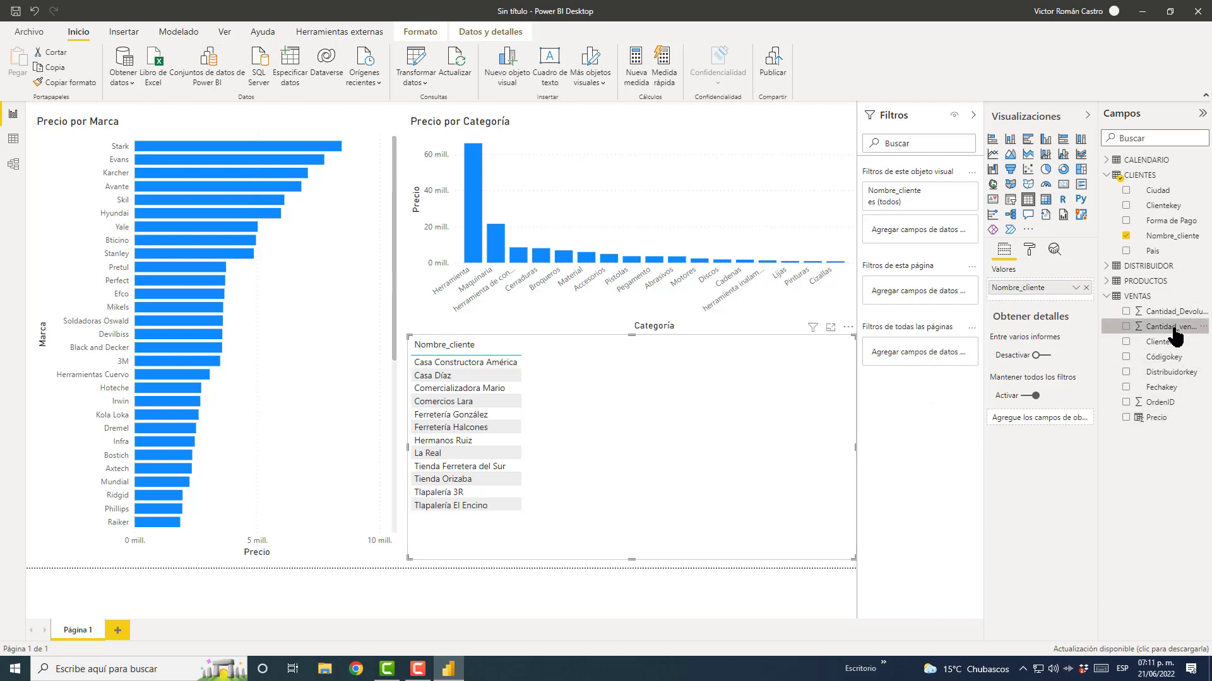
pyautogui.moveTo(1175, 336); pyautogui.dragTo(1043, 292)
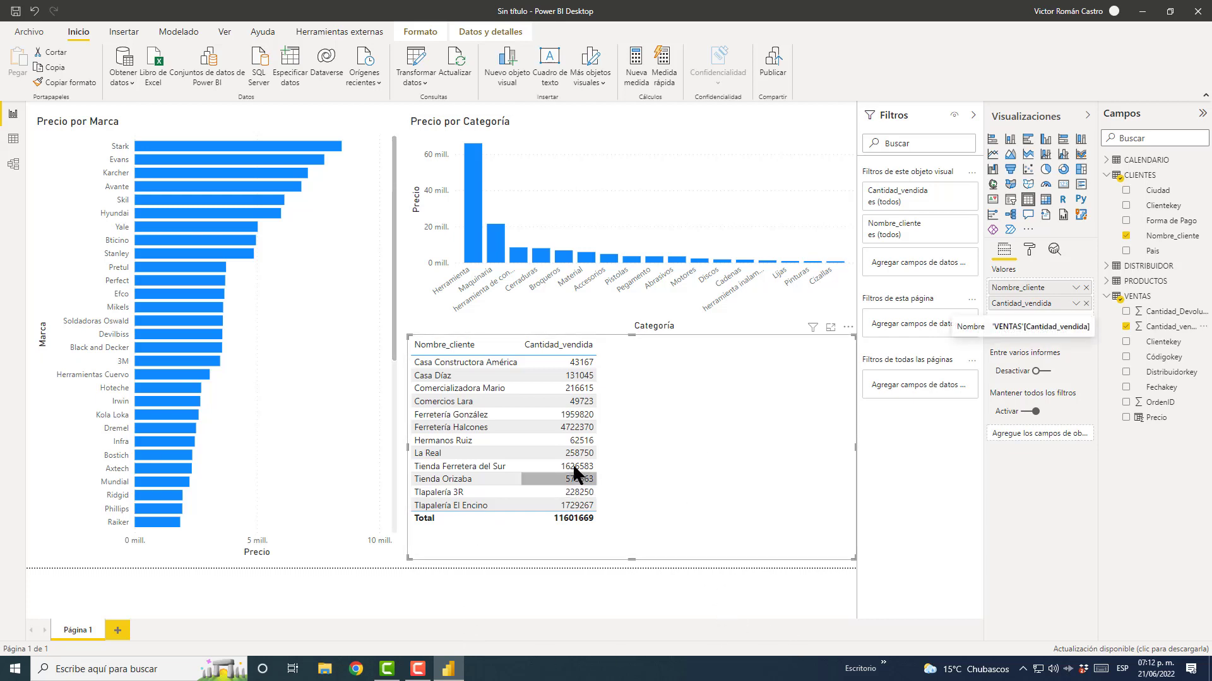
# Sort the client table by Cantidad_vendida in descending order and convert it to a treemap, narrowed slightly on its inner side.
pyautogui.click(566, 346)
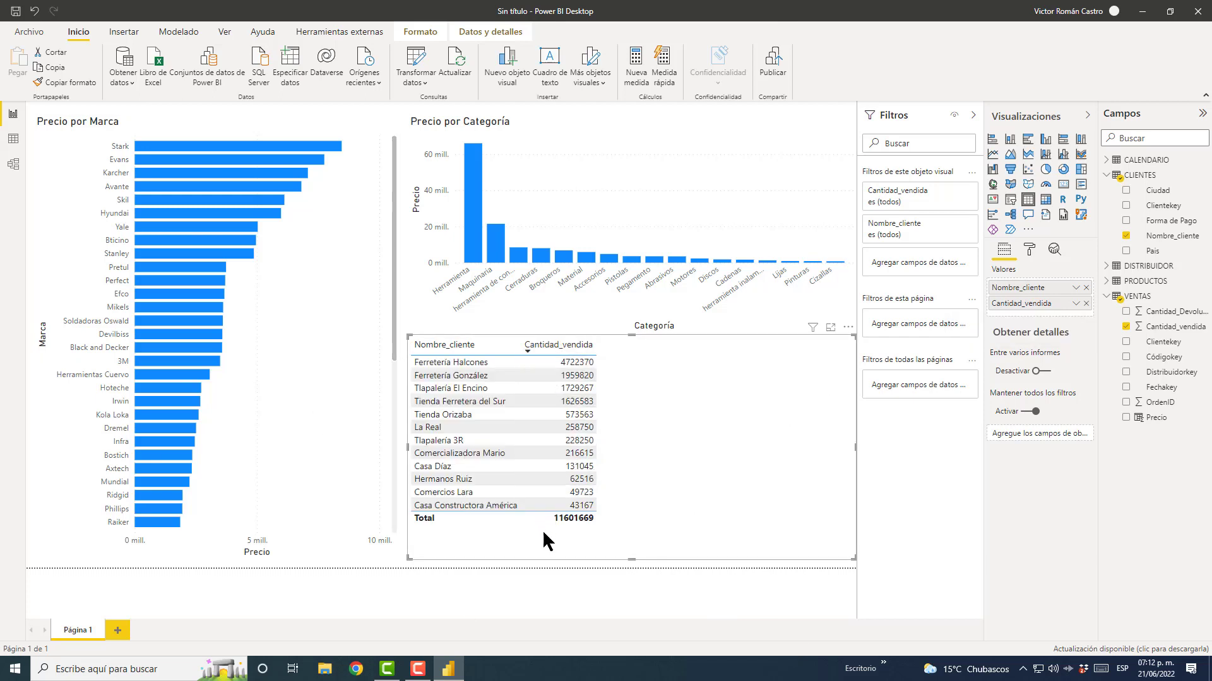
pyautogui.click(558, 344)
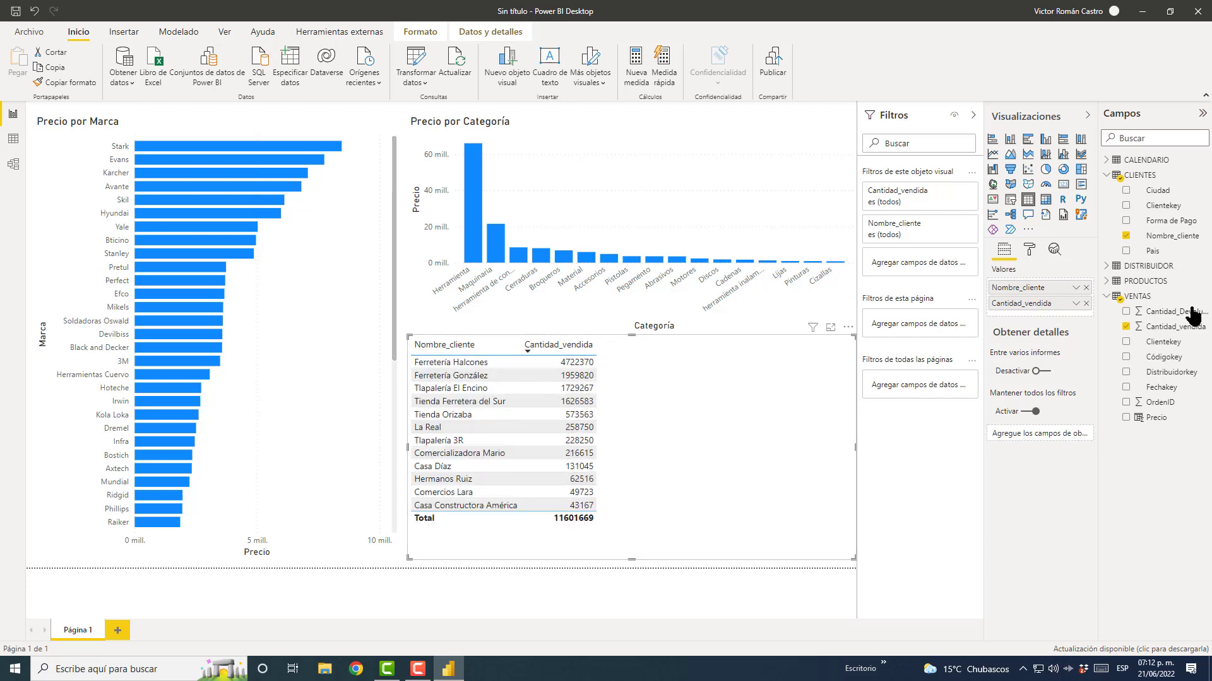
pyautogui.click(1082, 170)
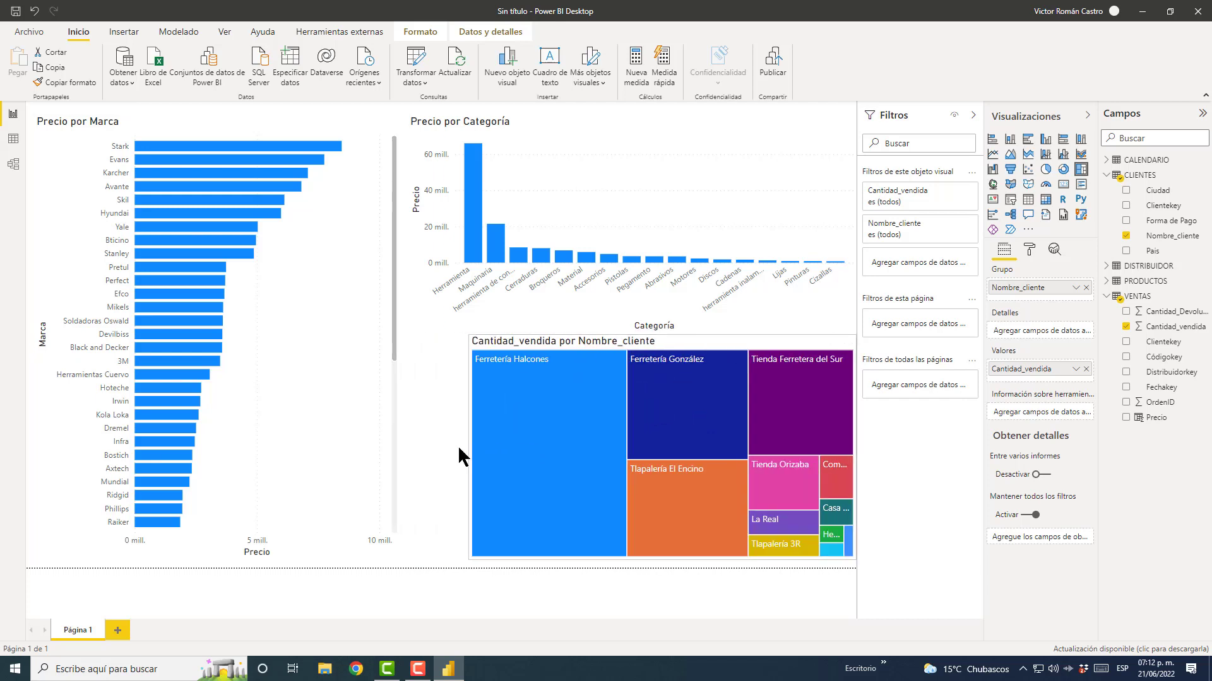
pyautogui.moveTo(407, 445); pyautogui.dragTo(414, 444)
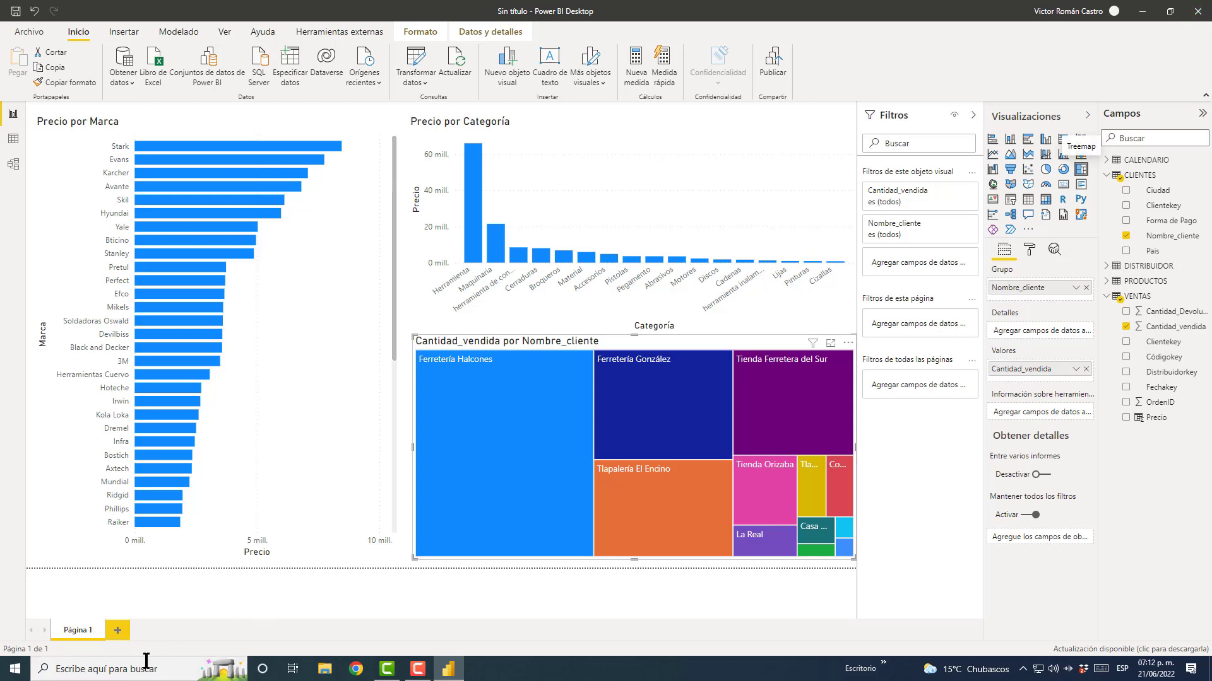
# Add a second report page and insert a pie chart enlarged to about half the page width and height.
pyautogui.click(121, 631)
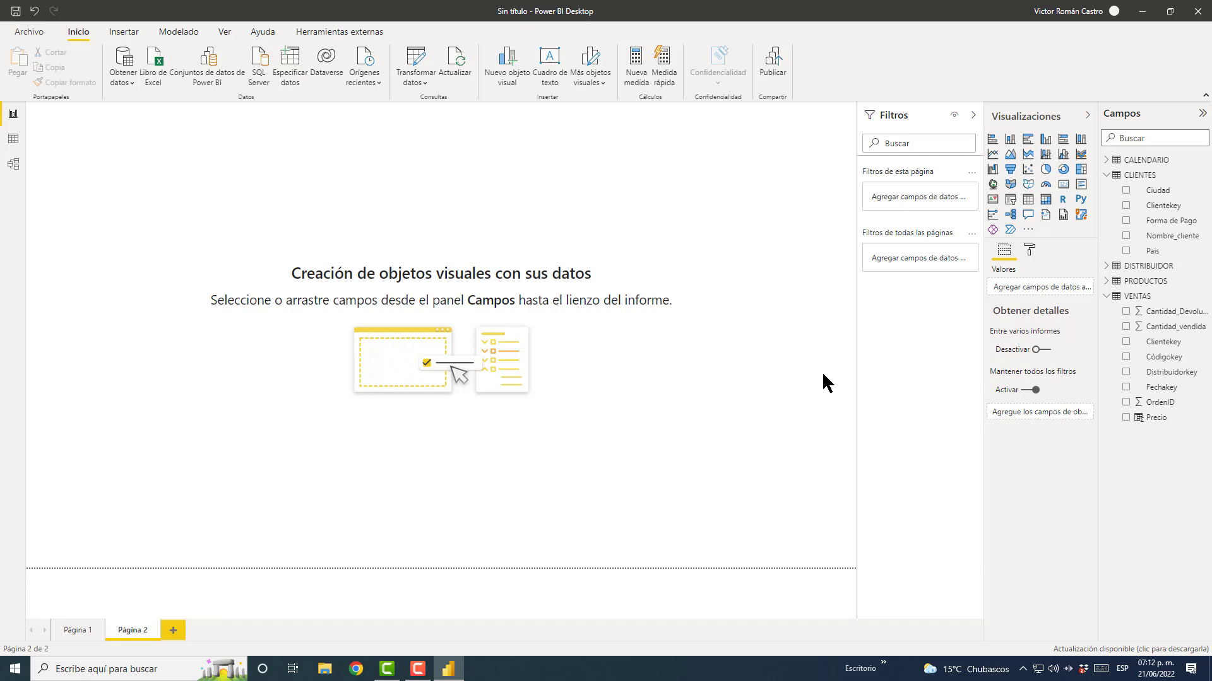
pyautogui.click(1105, 177)
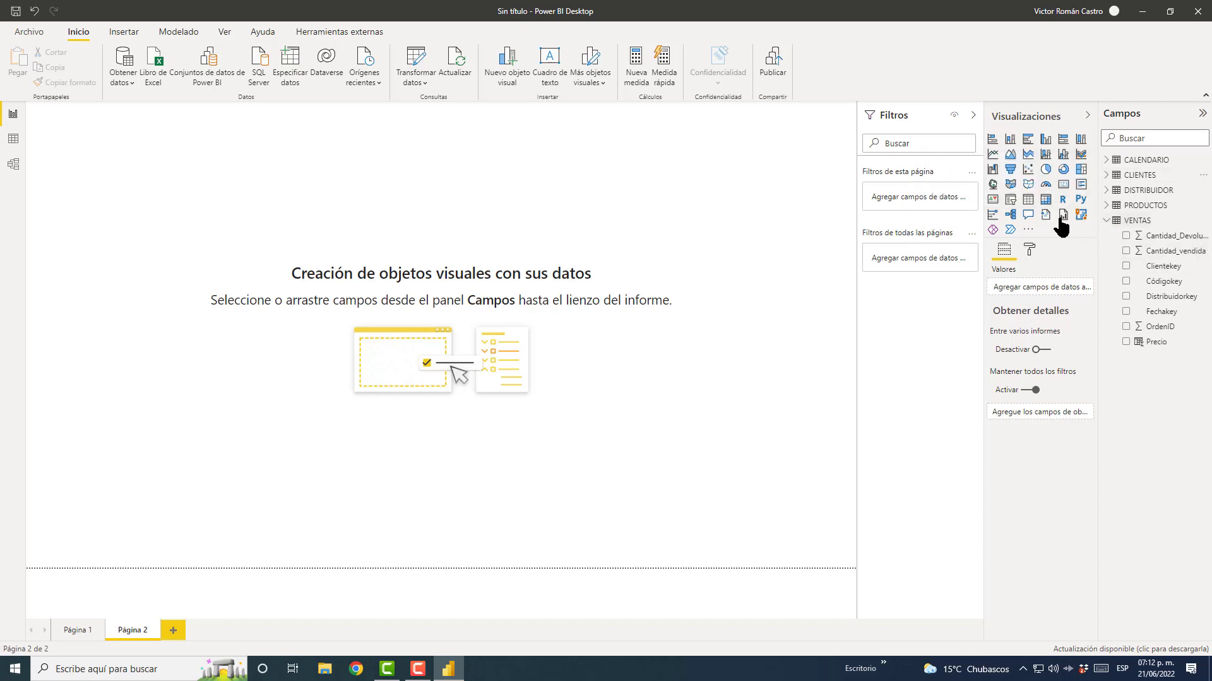
pyautogui.click(1110, 191)
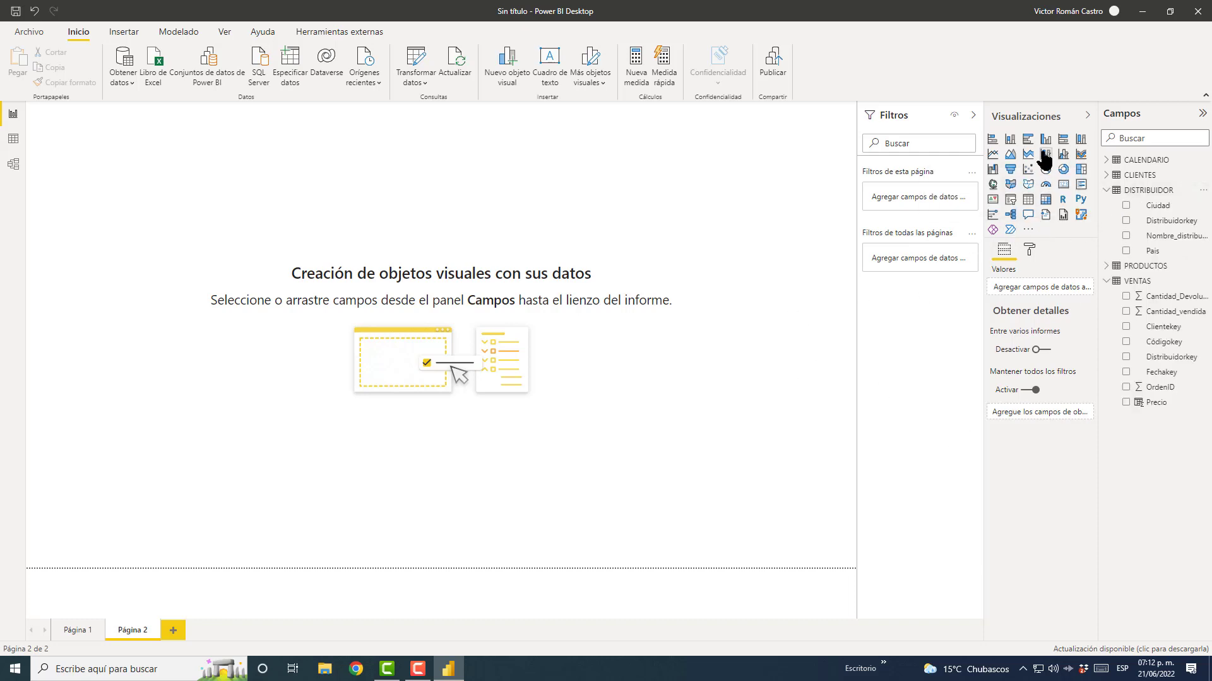
pyautogui.click(1044, 171)
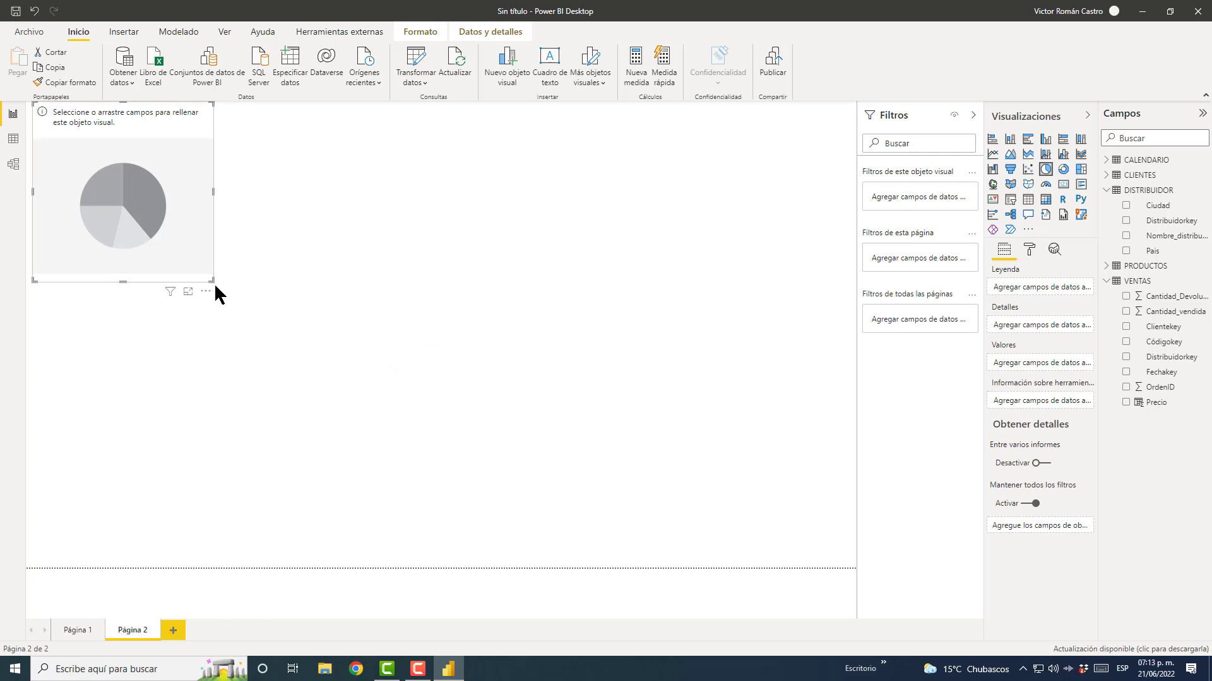
pyautogui.moveTo(213, 279); pyautogui.dragTo(438, 333)
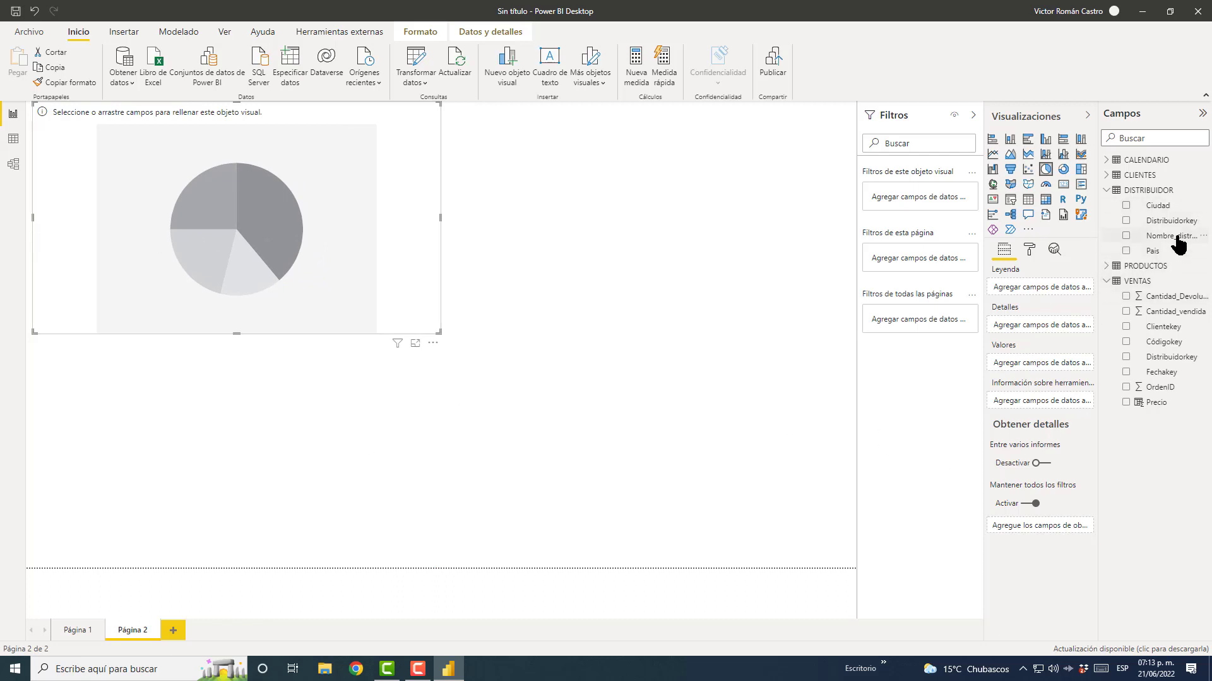
# Set Nombre_distribuidor as the pie chart's legend and Precio from VENTAS as its values, and widen the chart to fit the full distributor names.
pyautogui.moveTo(1177, 236); pyautogui.dragTo(1042, 293)
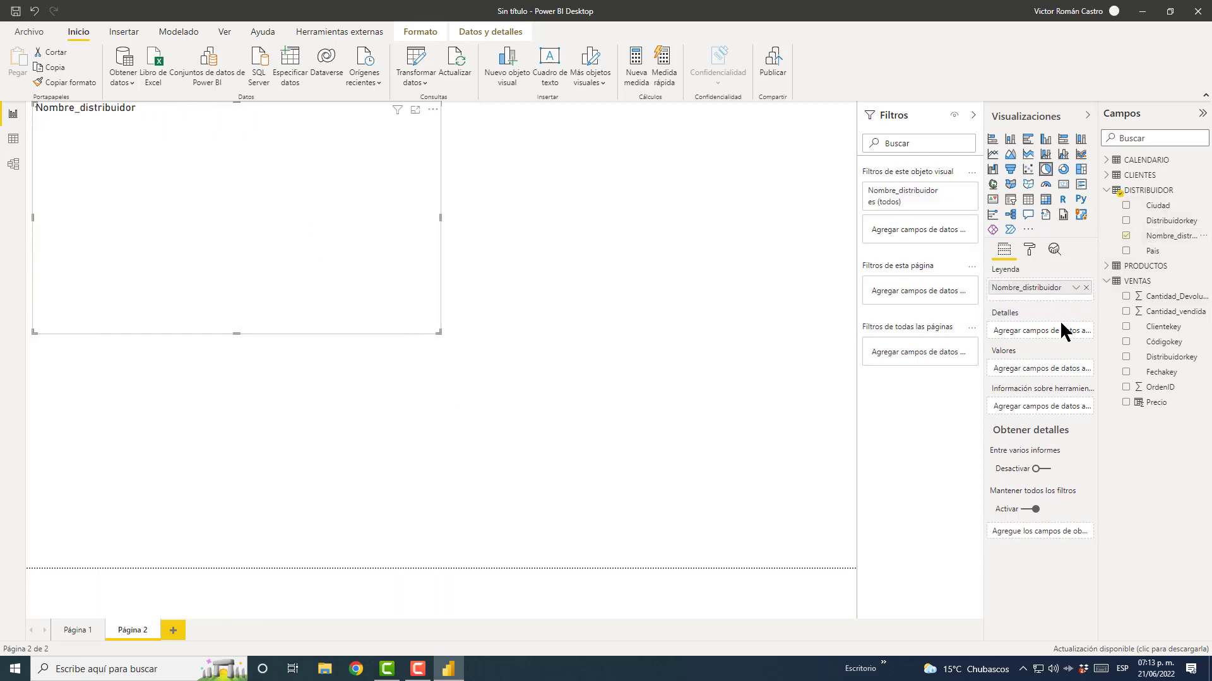
pyautogui.moveTo(1159, 409); pyautogui.dragTo(1041, 373)
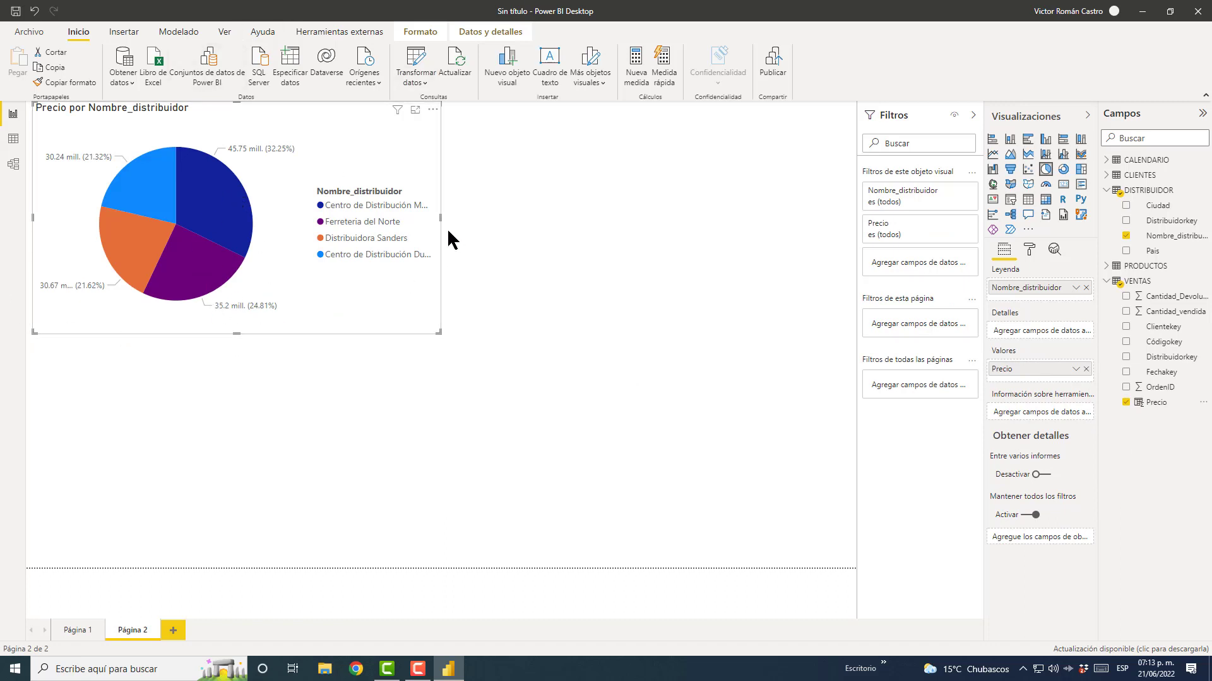
pyautogui.moveTo(443, 216); pyautogui.dragTo(523, 227)
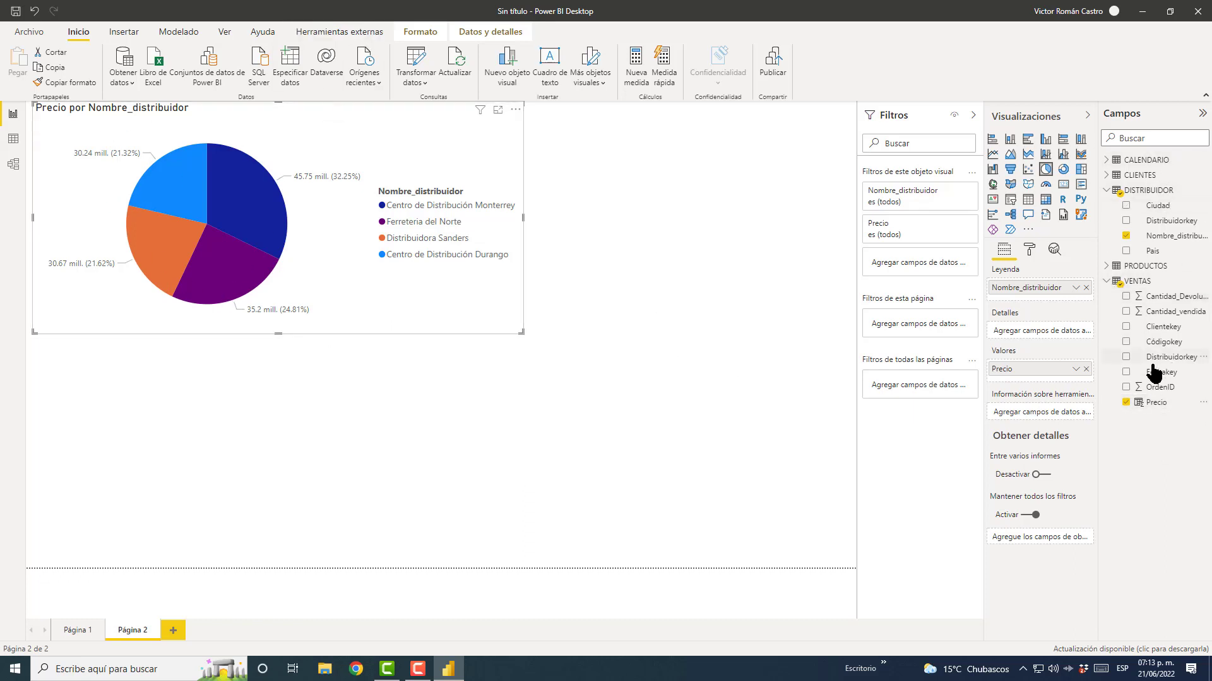
# Examine how VENTAS is related to the DISTRIBUIDOR, CLIENTES, PRODUCTOS and CALENDARIO tables in the model diagram, and return to the report.
pyautogui.click(14, 164)
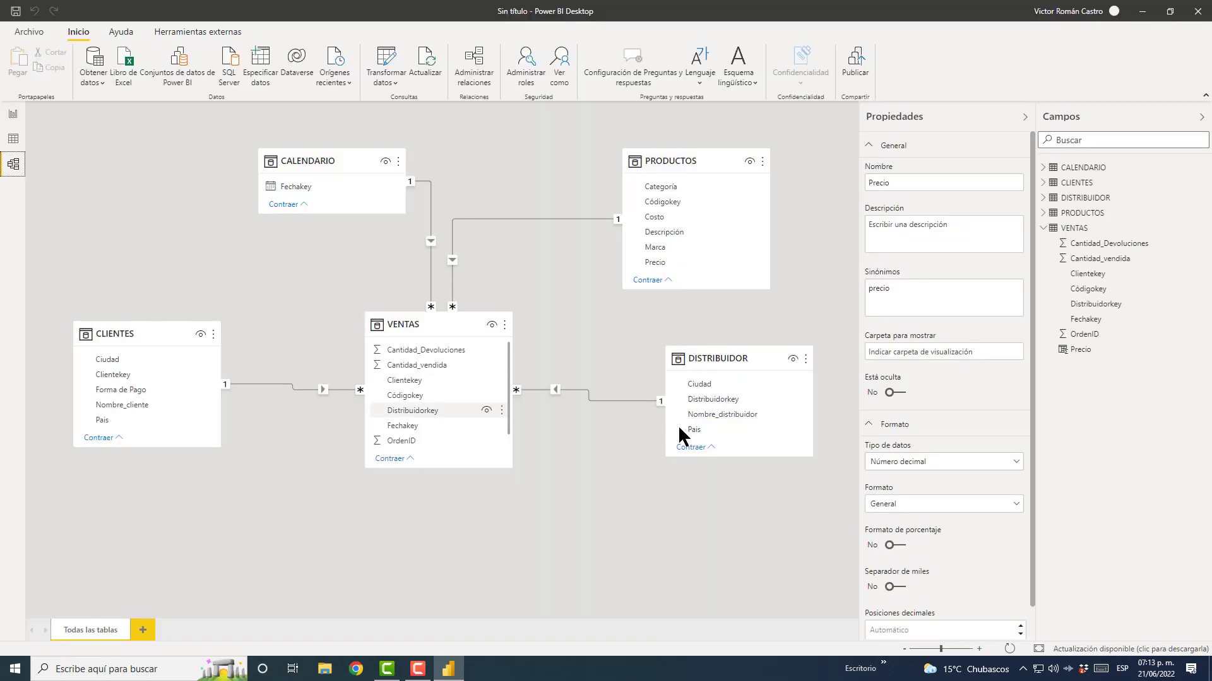
pyautogui.click(16, 114)
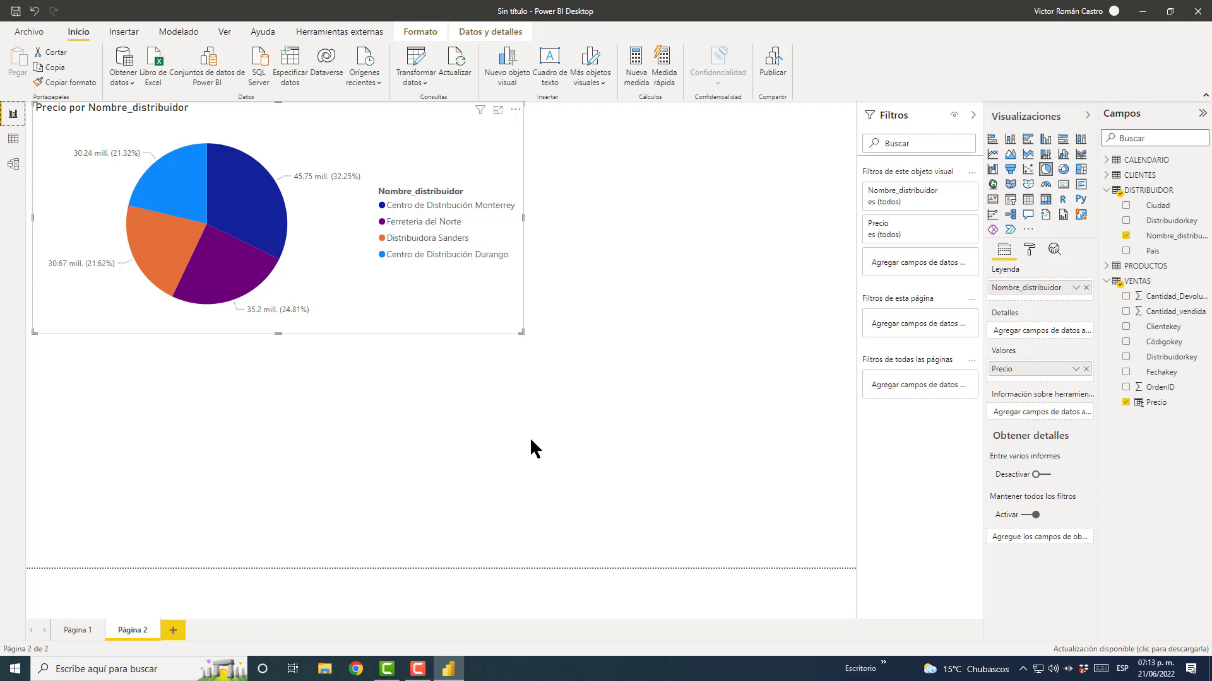
pyautogui.click(13, 164)
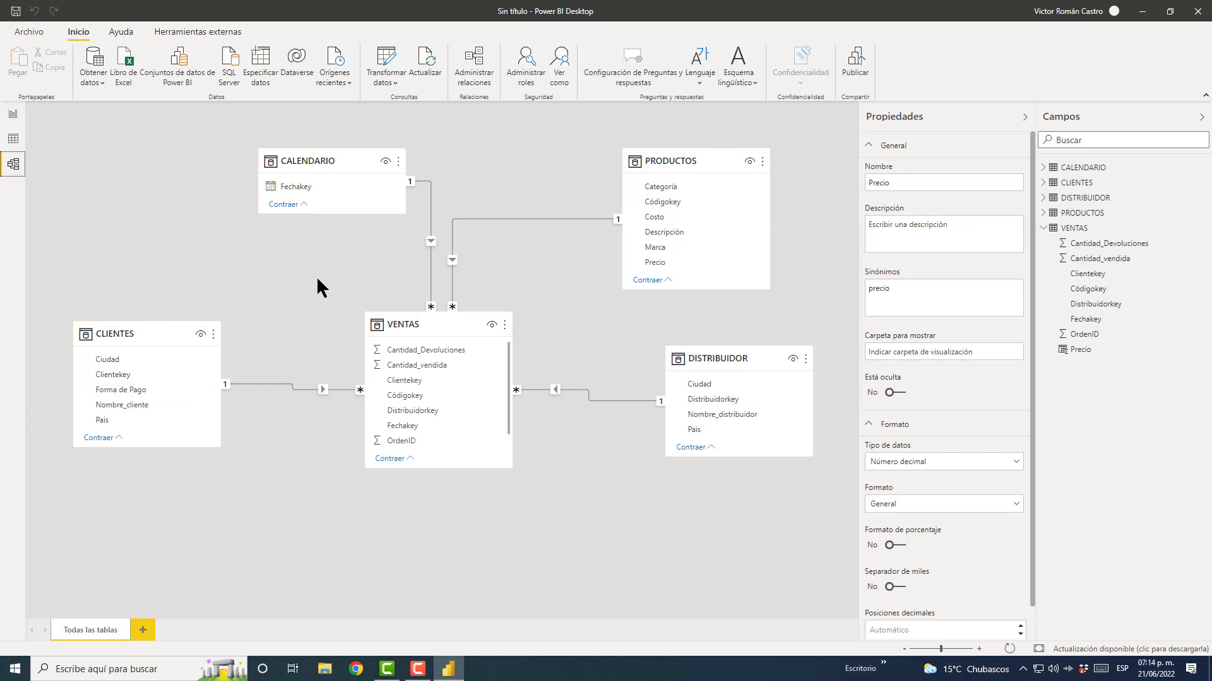
pyautogui.click(5, 122)
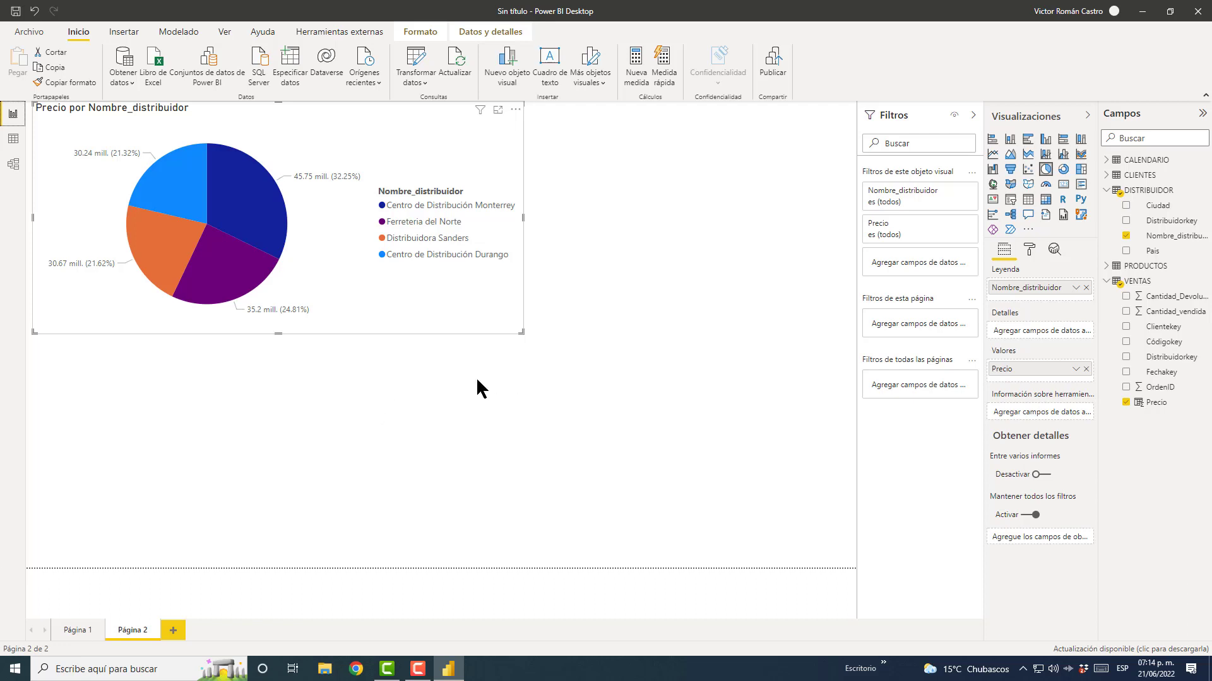
# Insert a clustered column chart below the pie chart and widen it to almost the full page width.
pyautogui.click(1106, 282)
pyautogui.click(1106, 190)
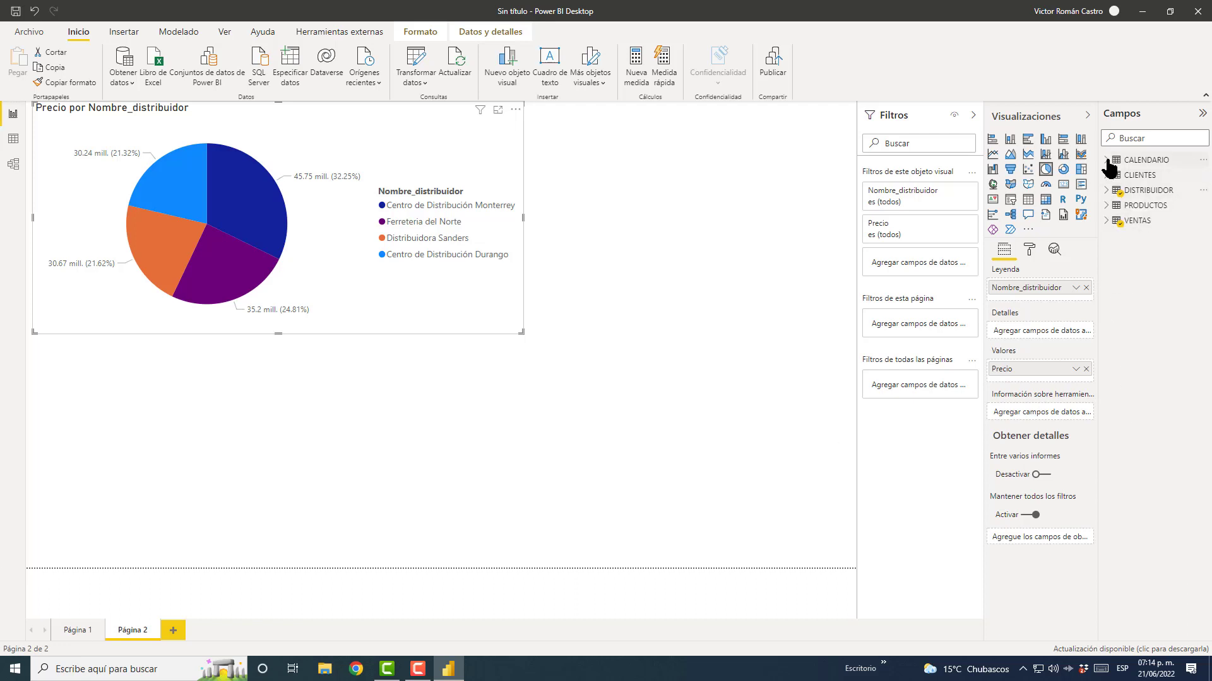
pyautogui.click(1106, 160)
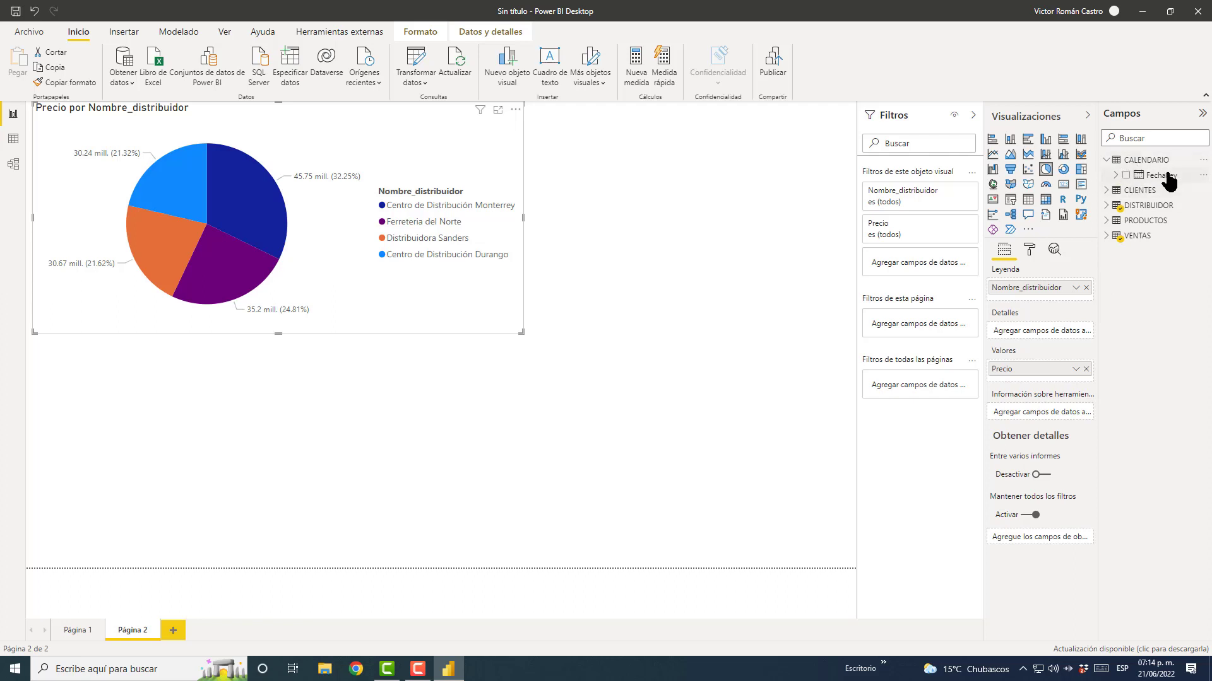
pyautogui.click(540, 426)
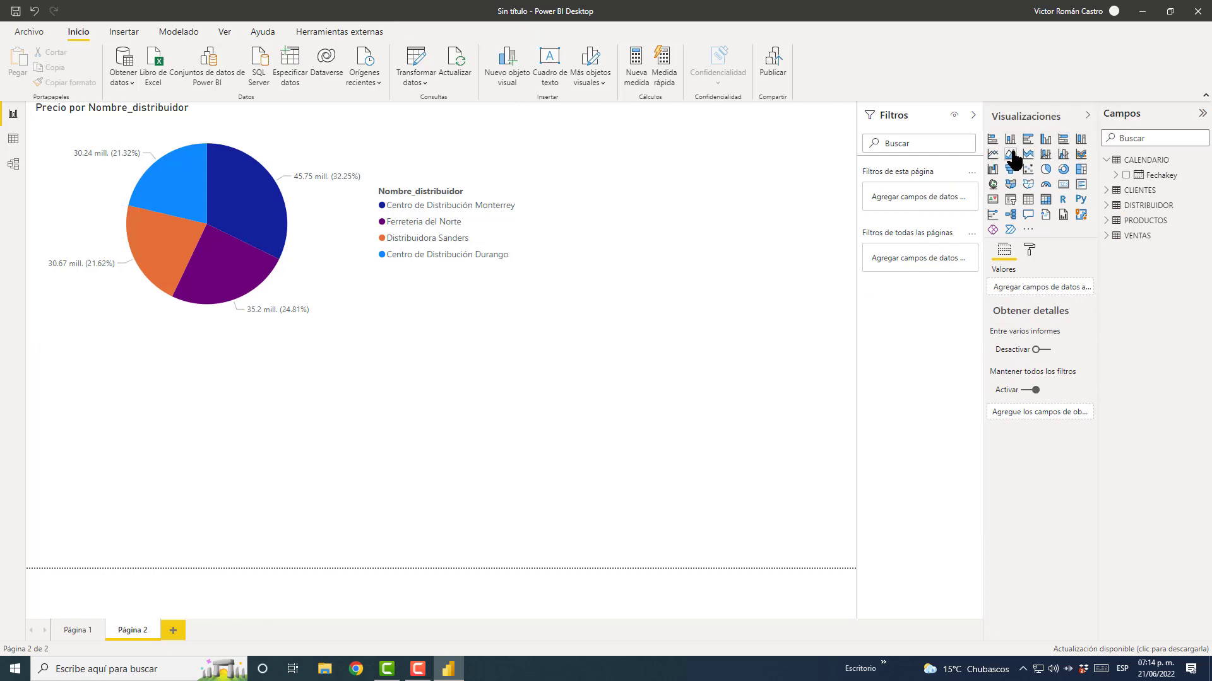
pyautogui.click(1045, 139)
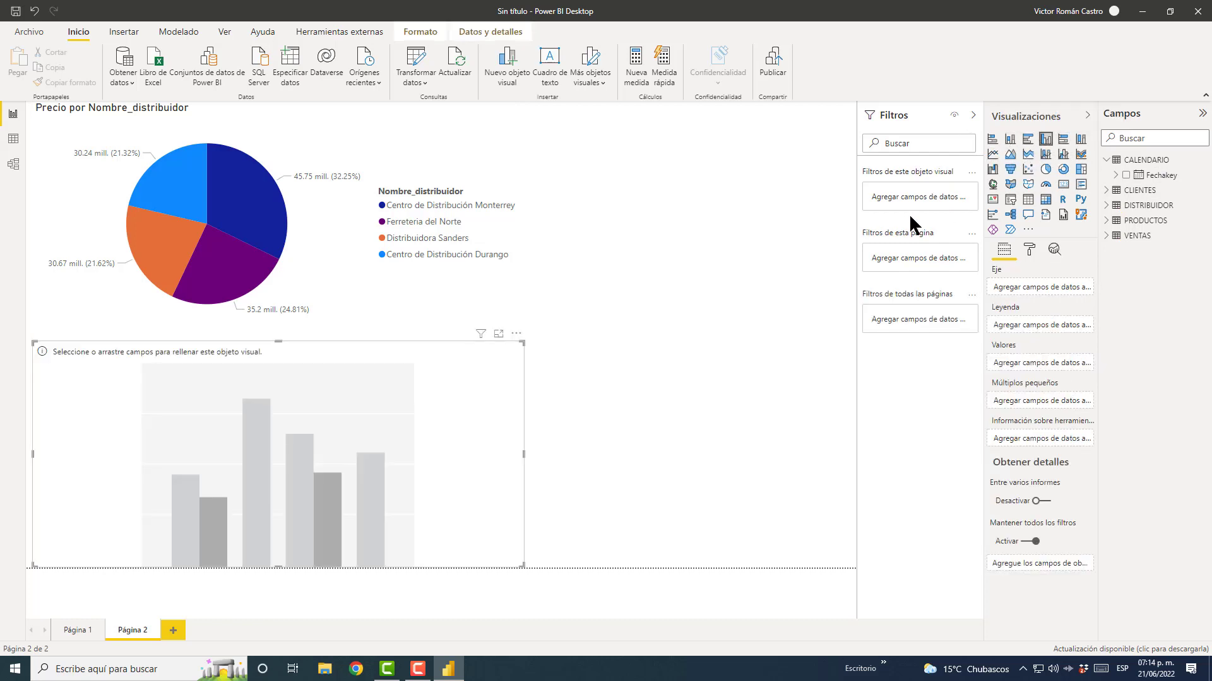
pyautogui.moveTo(524, 454); pyautogui.dragTo(841, 453)
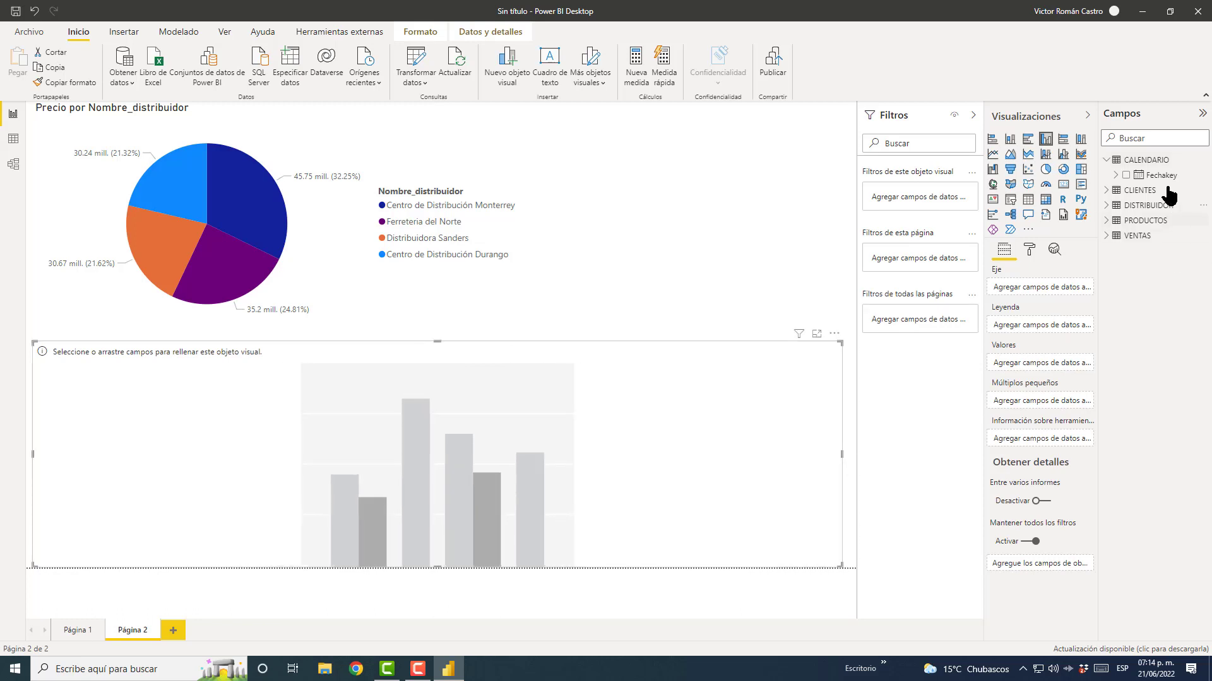
# Put Fechakey from CALENDARIO on the column chart's axis and Precio from VENTAS in its values.
pyautogui.moveTo(1160, 174); pyautogui.dragTo(1035, 287)
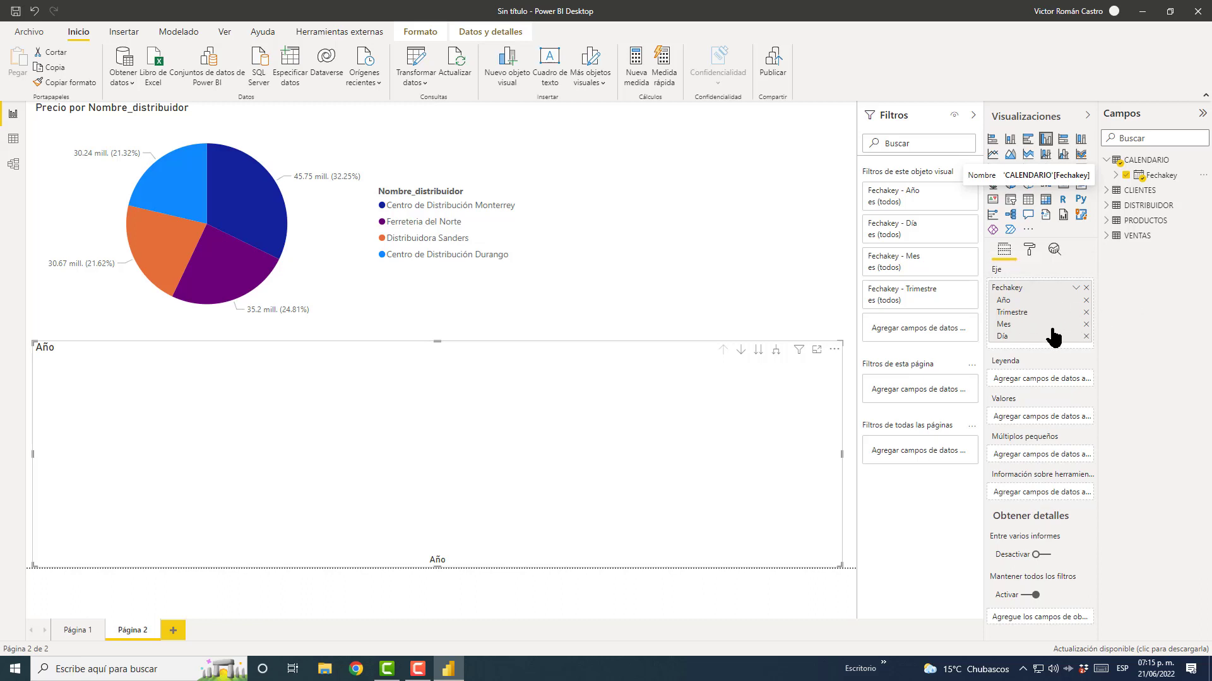
pyautogui.click(1107, 236)
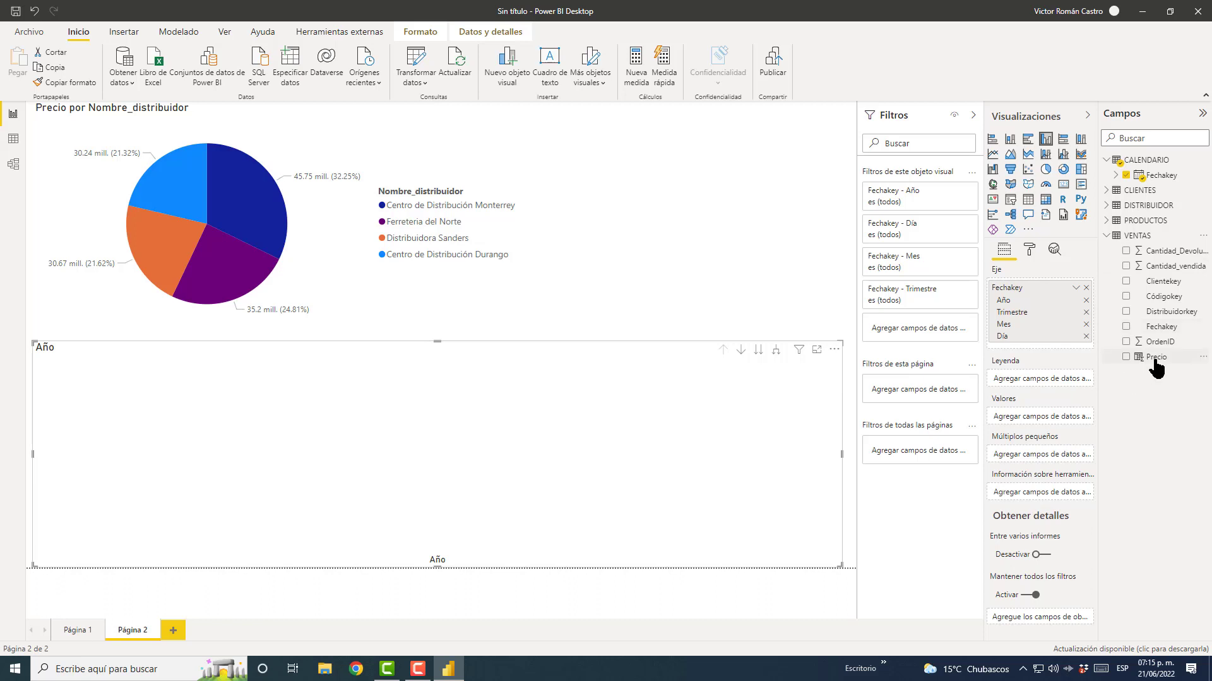
pyautogui.moveTo(1156, 357); pyautogui.dragTo(1054, 417)
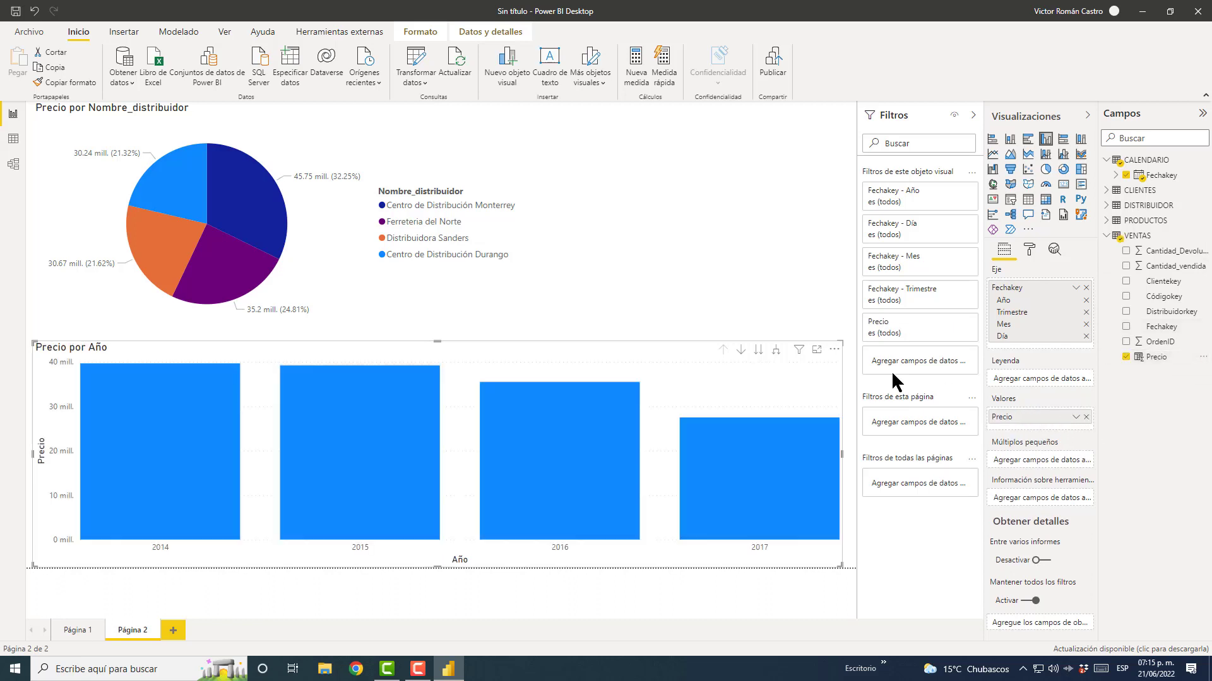
# Turn on the data labels of the yearly price column chart and return to its field settings.
pyautogui.moveTo(576, 410)
pyautogui.click(1033, 249)
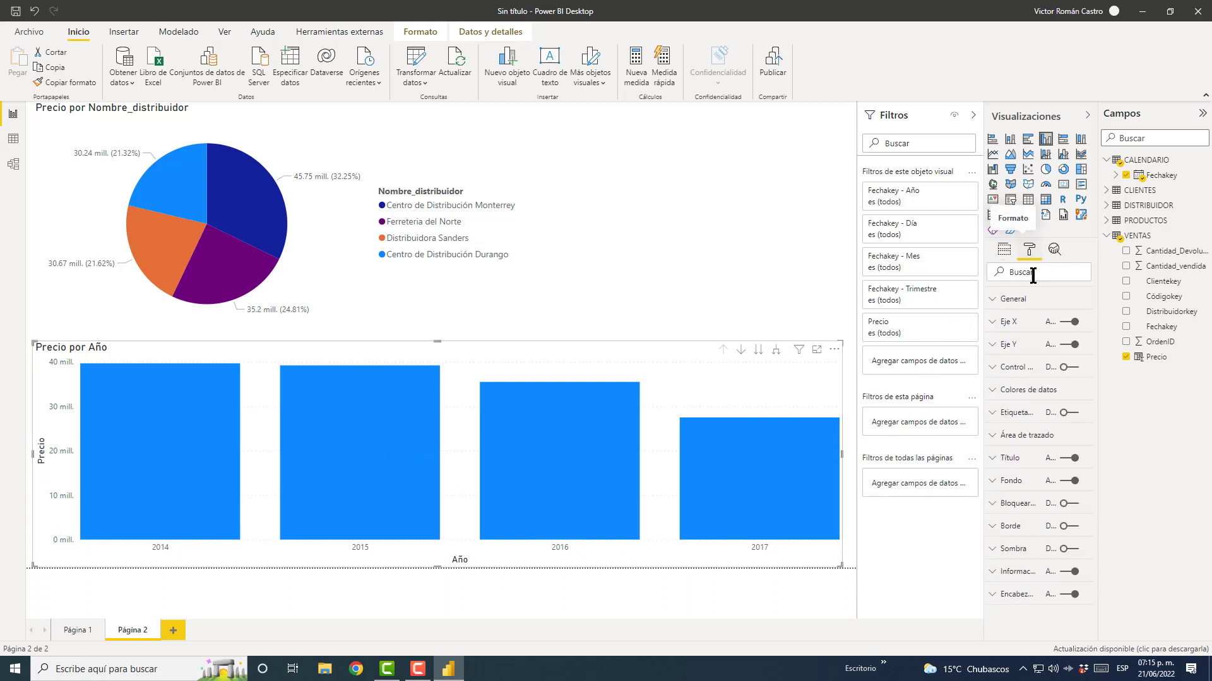
pyautogui.click(1070, 414)
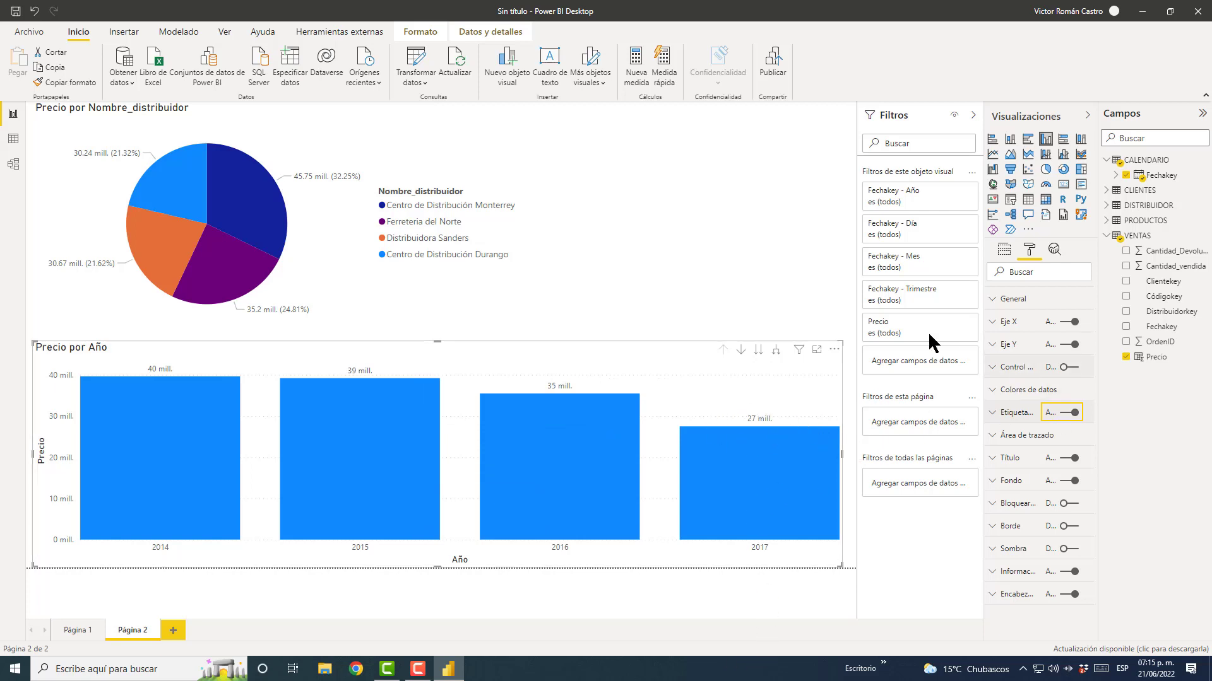
pyautogui.click(1004, 249)
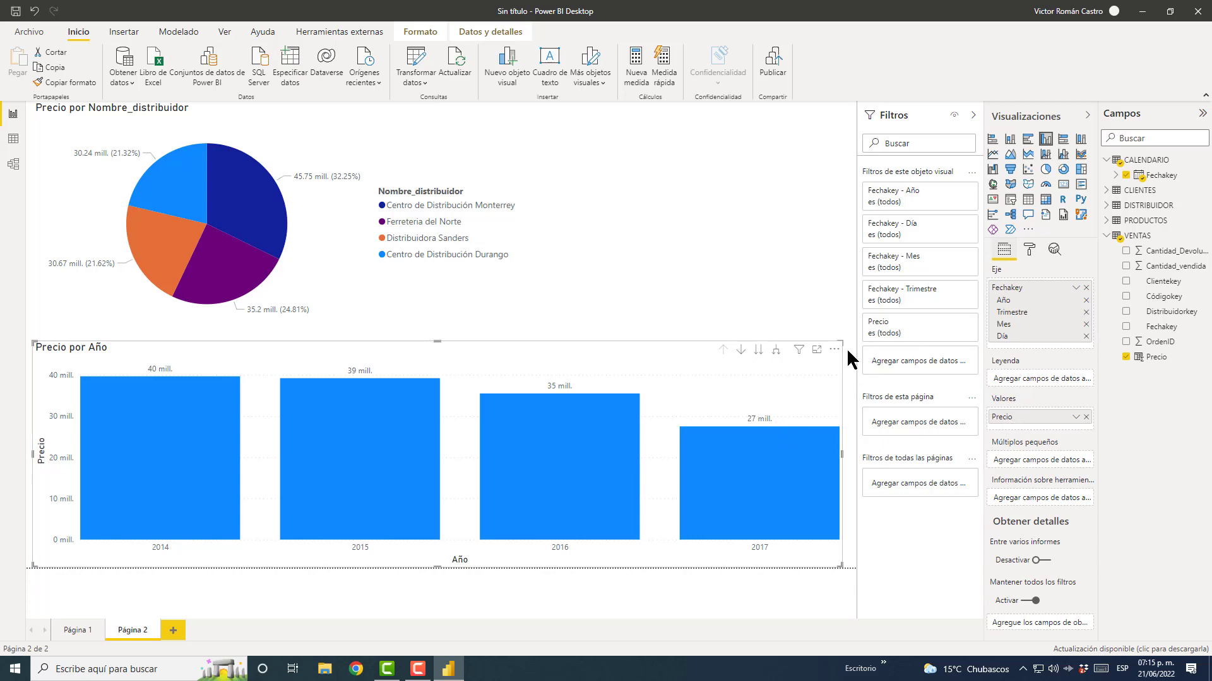
# View the yearly price chart in focus mode, return to the report page, and move the chart to the Trimestre level of the date hierarchy.
pyautogui.click(817, 350)
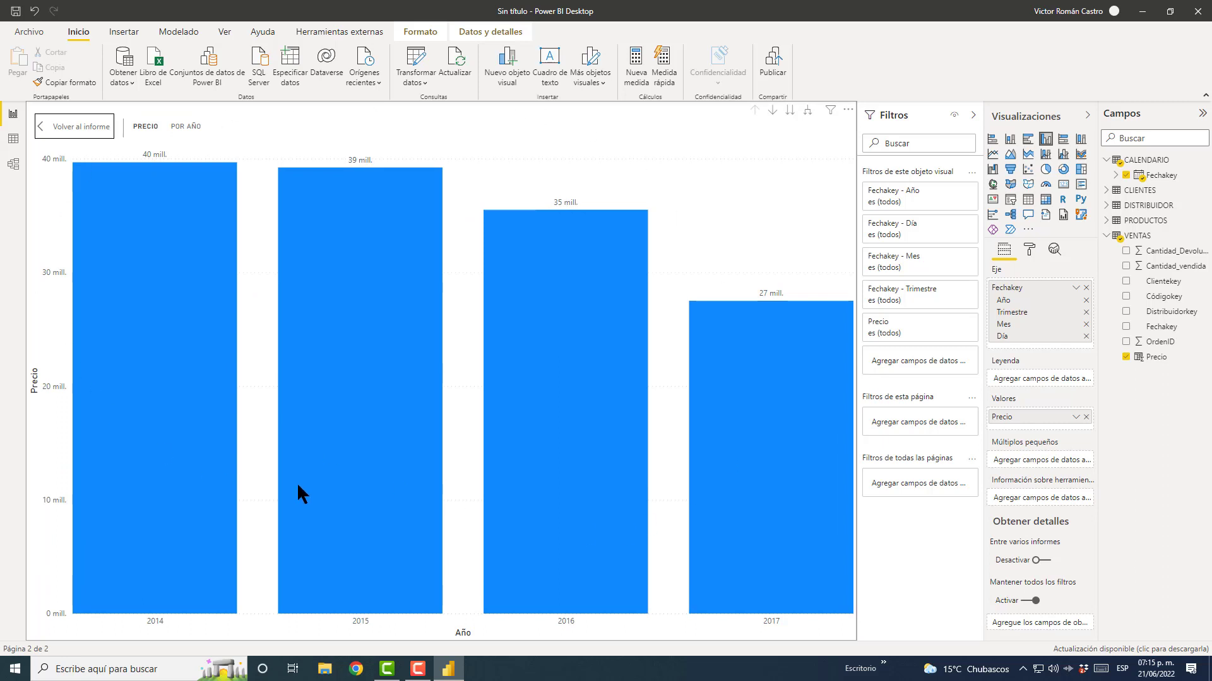
pyautogui.click(82, 127)
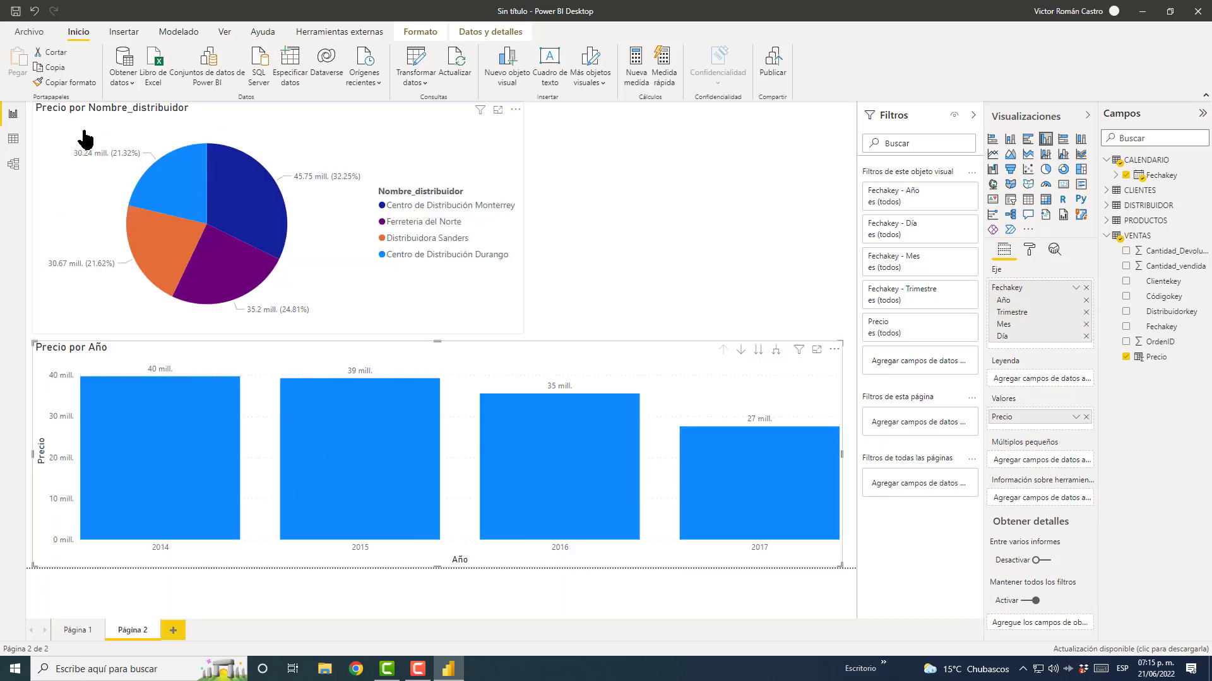
pyautogui.click(759, 351)
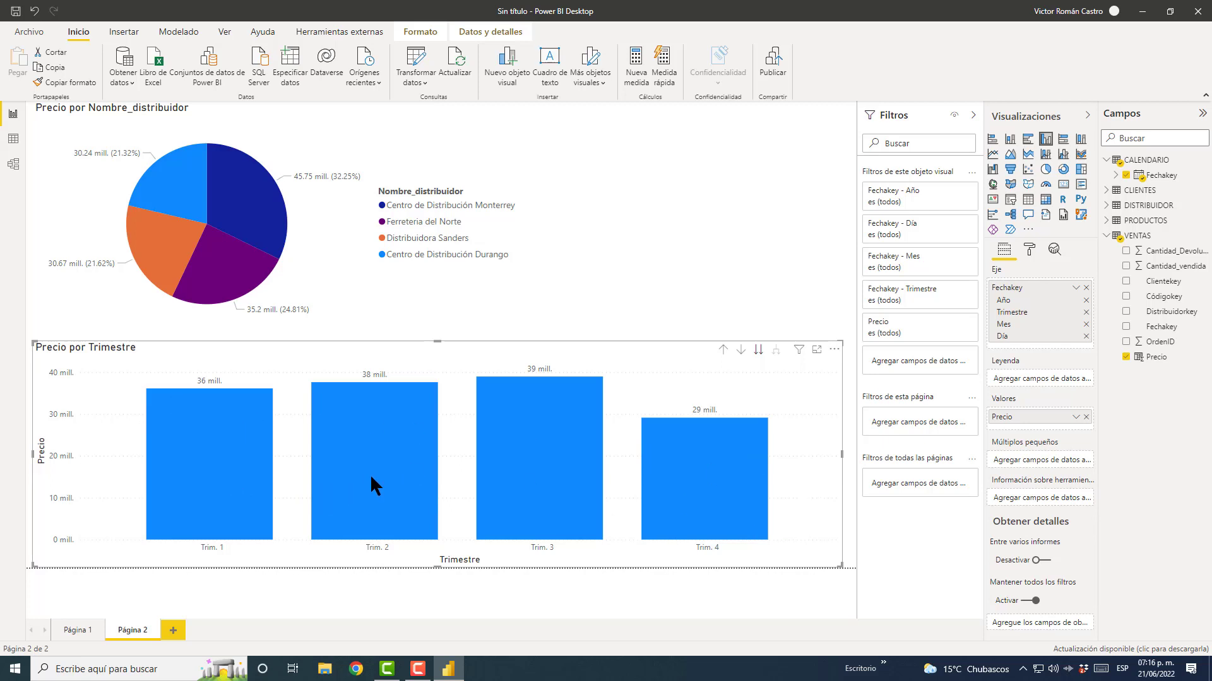
# Take the price column chart through the Mes and Día levels of the date hierarchy and bring it back up to Mes.
pyautogui.click(758, 351)
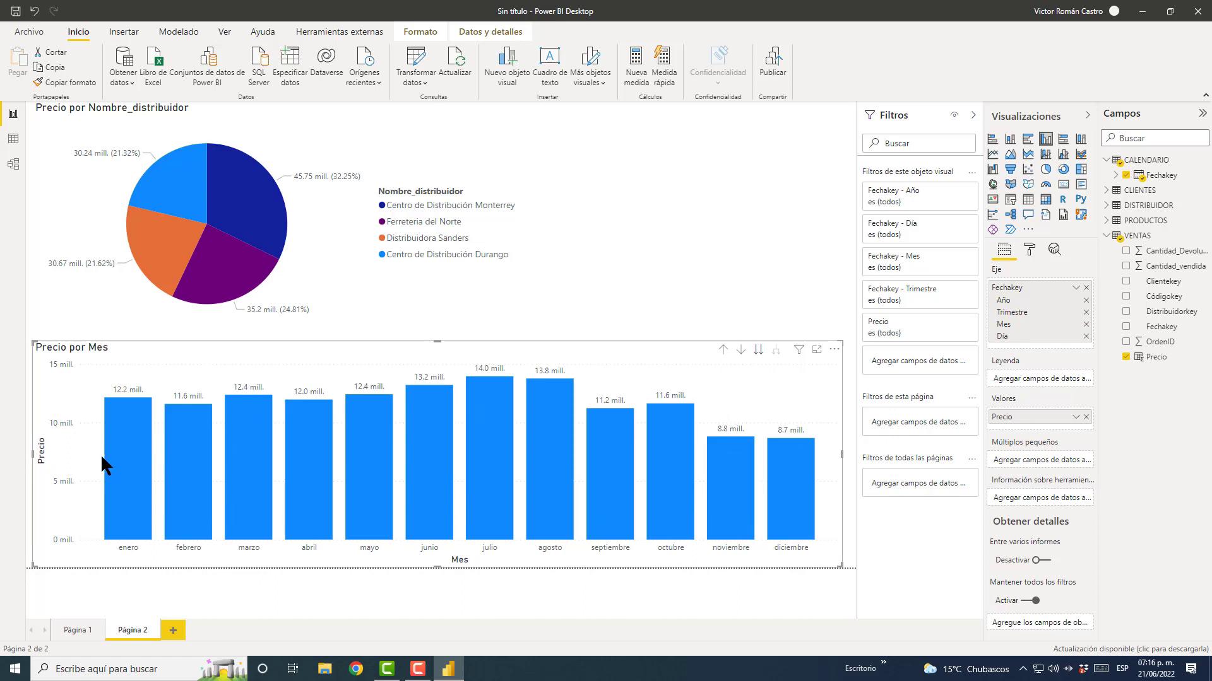
pyautogui.click(757, 349)
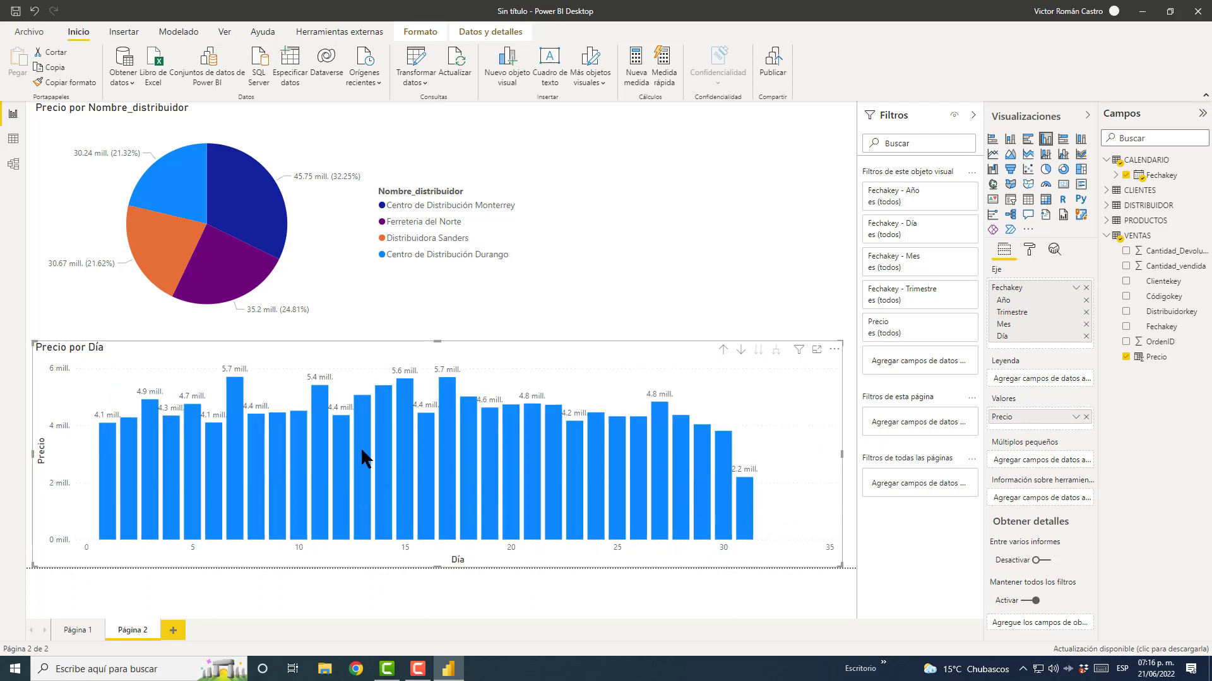
pyautogui.click(726, 352)
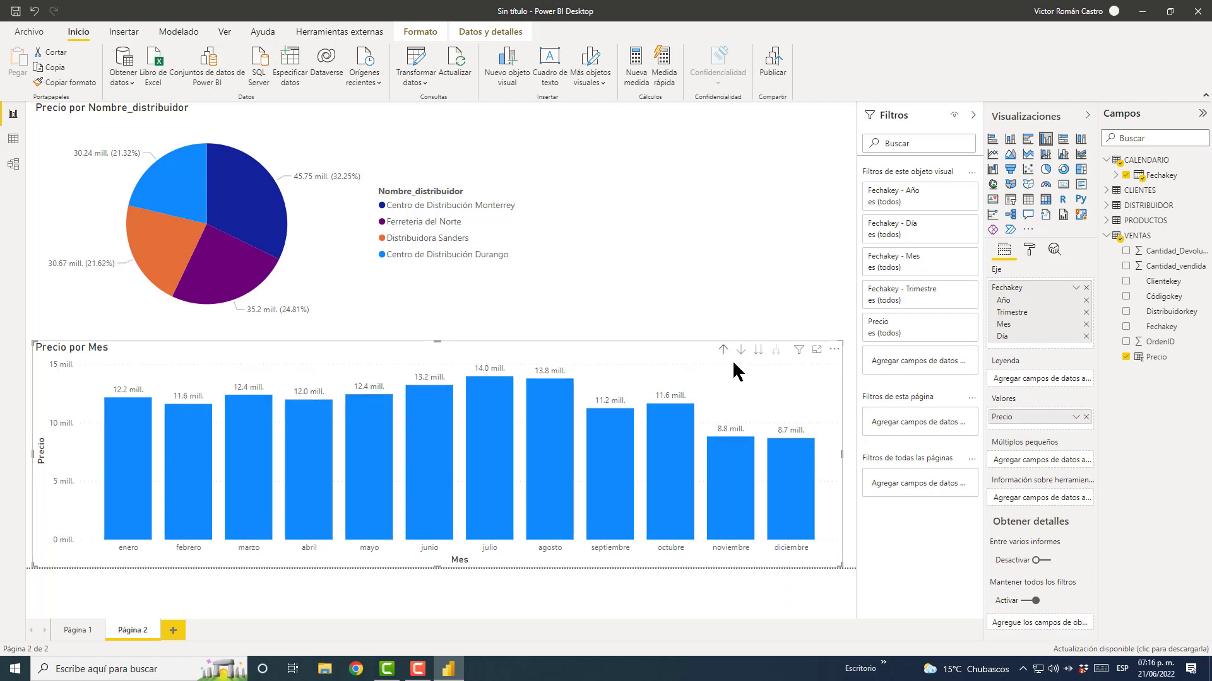
# Remove Trimestre, Año and Día from the column chart's Fechakey axis hierarchy, keeping only Mes.
pyautogui.click(1086, 312)
pyautogui.click(1086, 300)
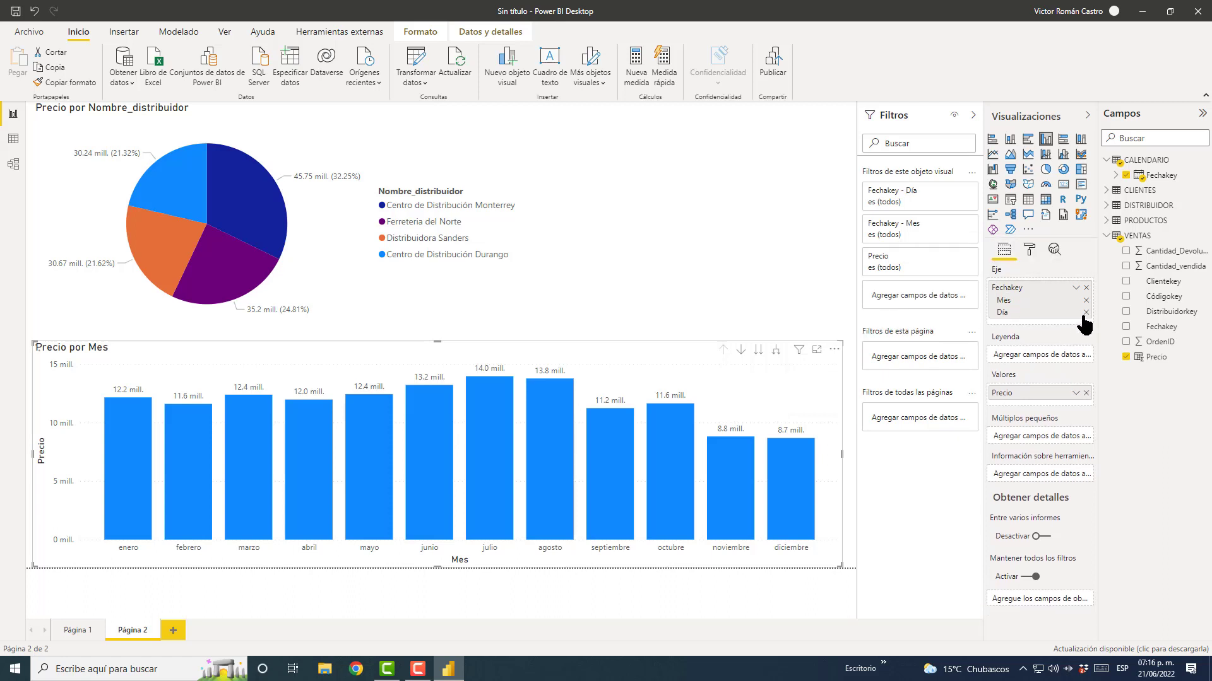
pyautogui.click(1086, 312)
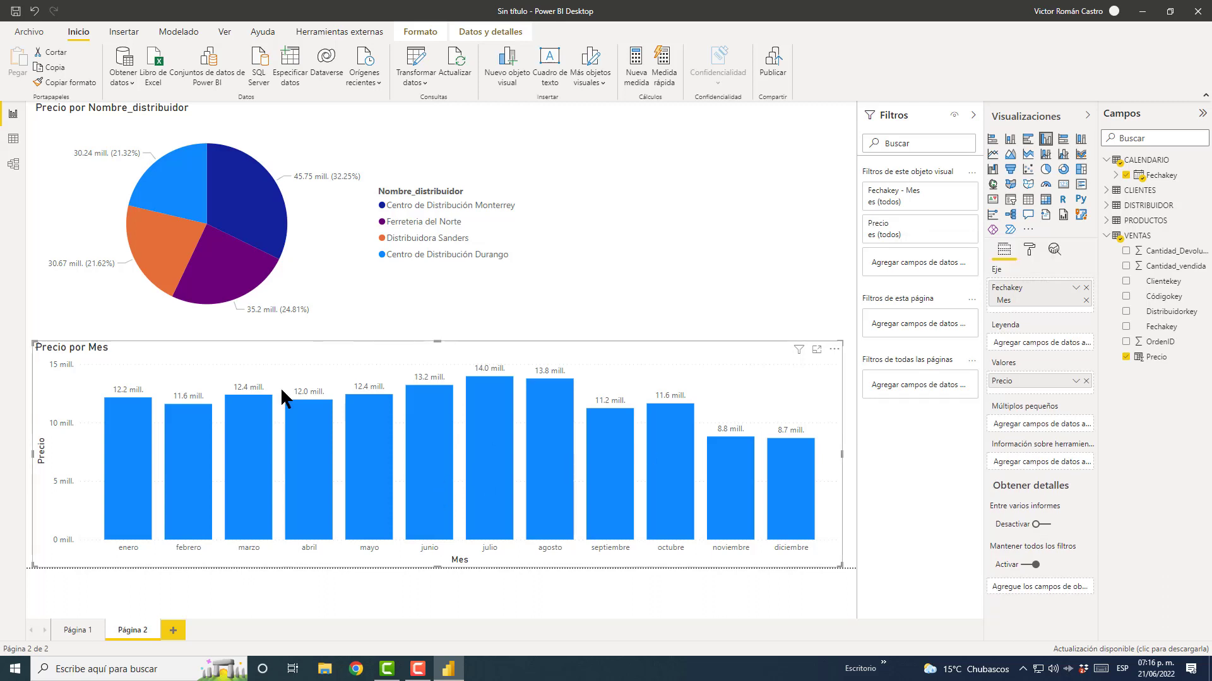
pyautogui.click(751, 292)
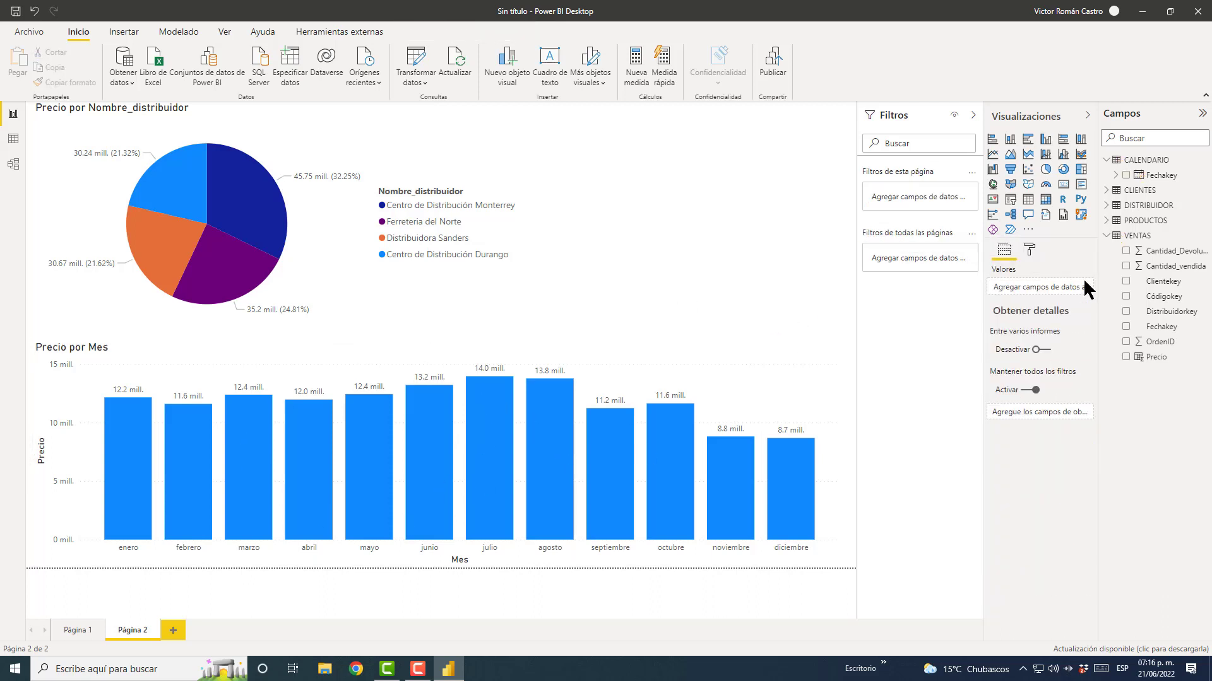
pyautogui.click(1010, 199)
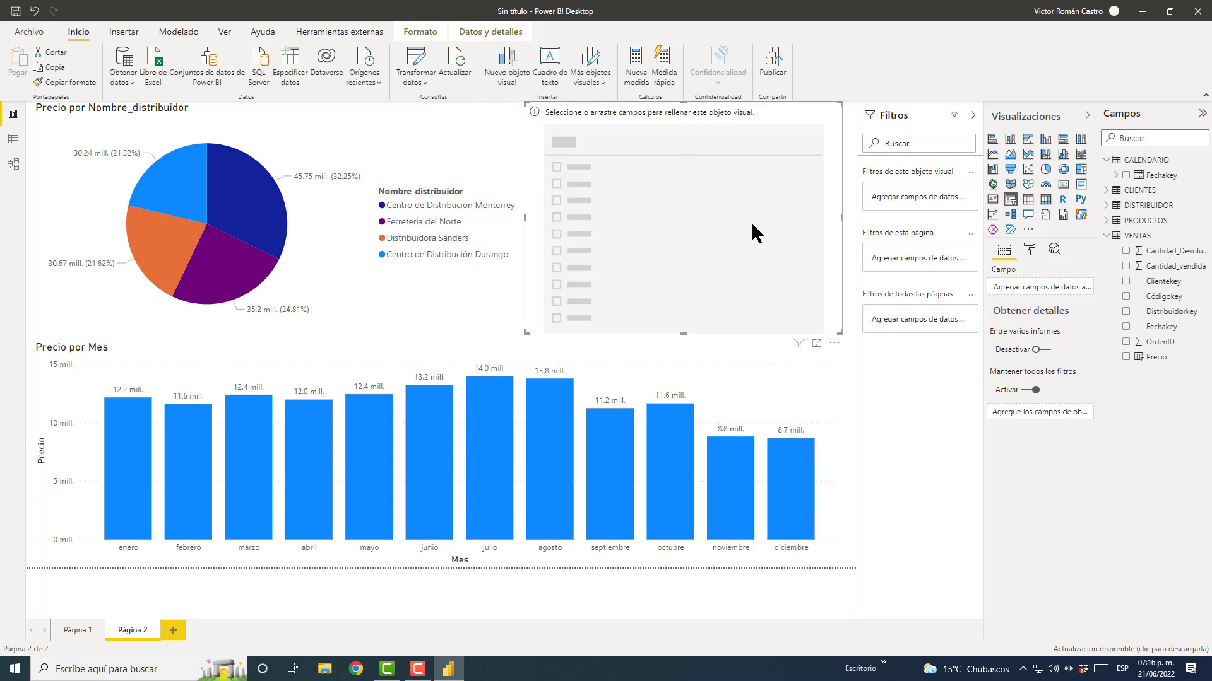
pyautogui.press('Delete')
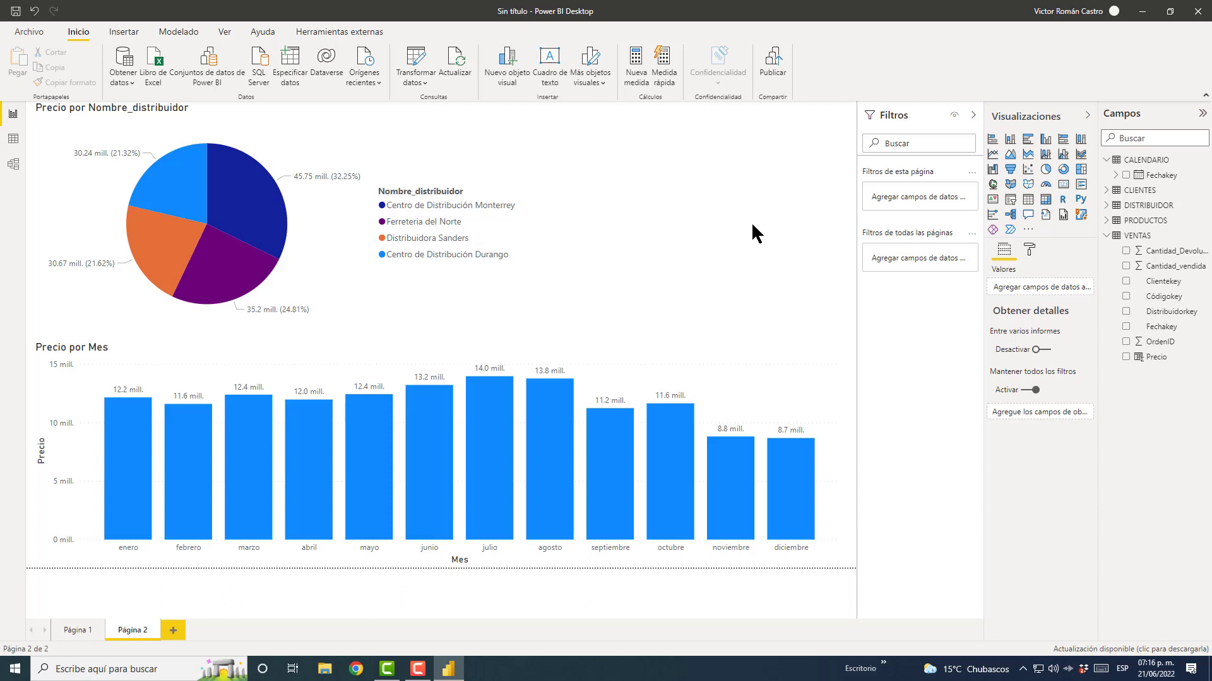
# Collapse the VENTAS field list and switch to the model view of the table relationships.
pyautogui.click(1121, 239)
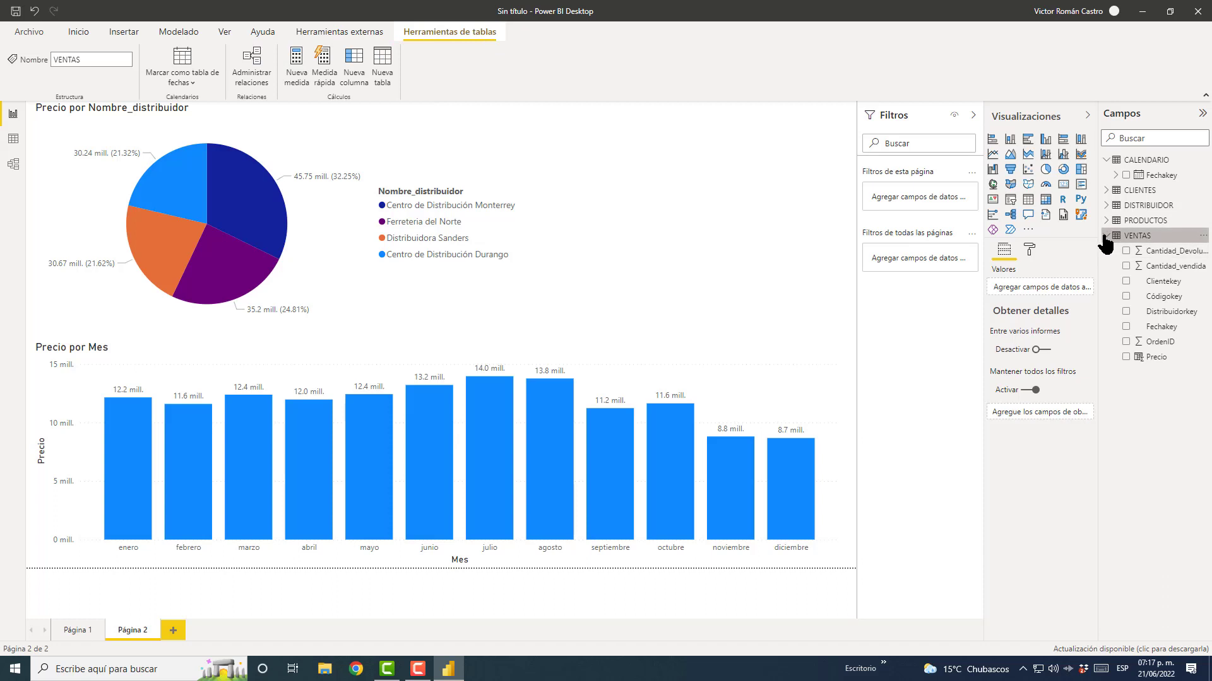
pyautogui.click(1106, 236)
pyautogui.click(14, 164)
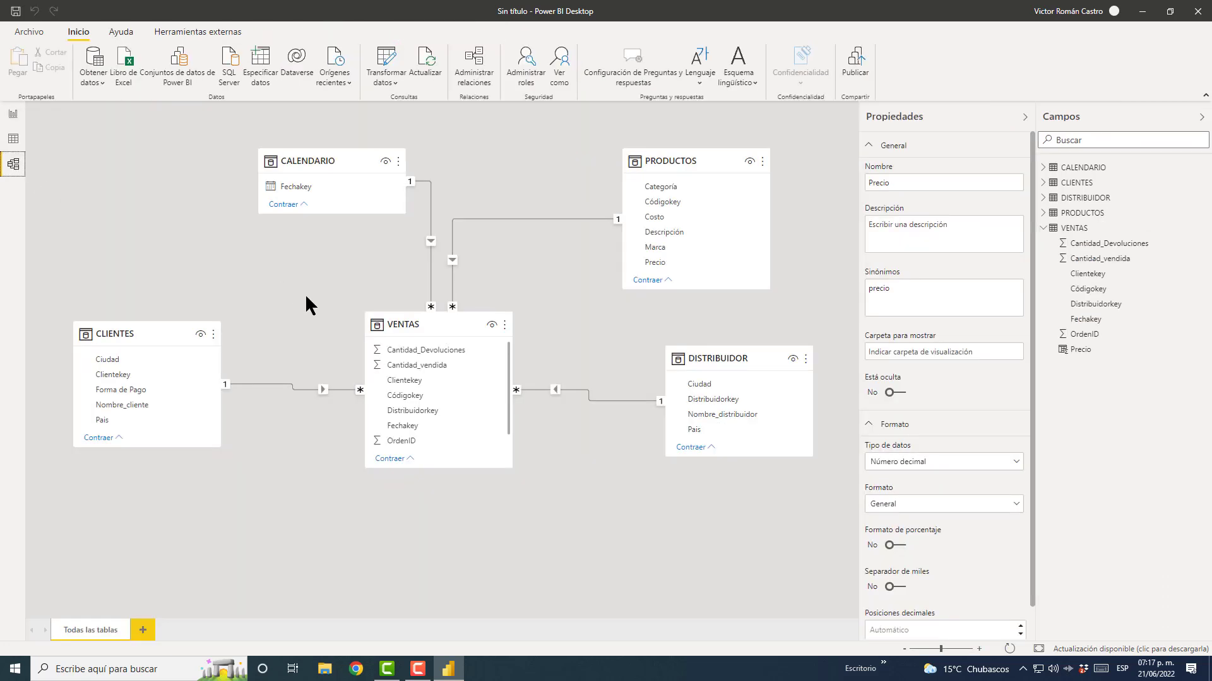